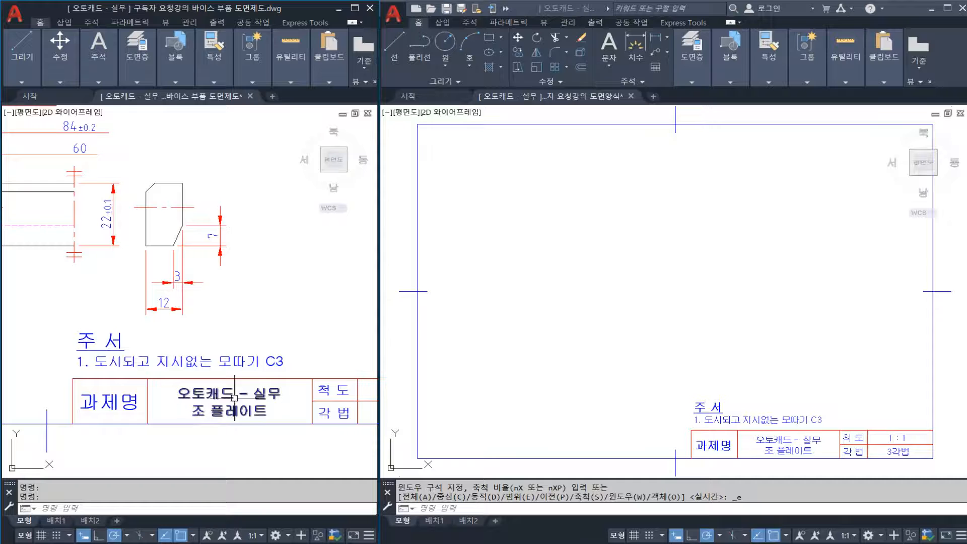
# Examine the jaw plate reference drawing's front, top and side views, its dimensions and the chamfer note.
pyautogui.moveTo(136, 280)
pyautogui.mouseDown(button='middle')
pyautogui.moveTo(268, 347)
pyautogui.moveTo(280, 389)
pyautogui.moveTo(253, 401)
pyautogui.mouseUp(button='middle')
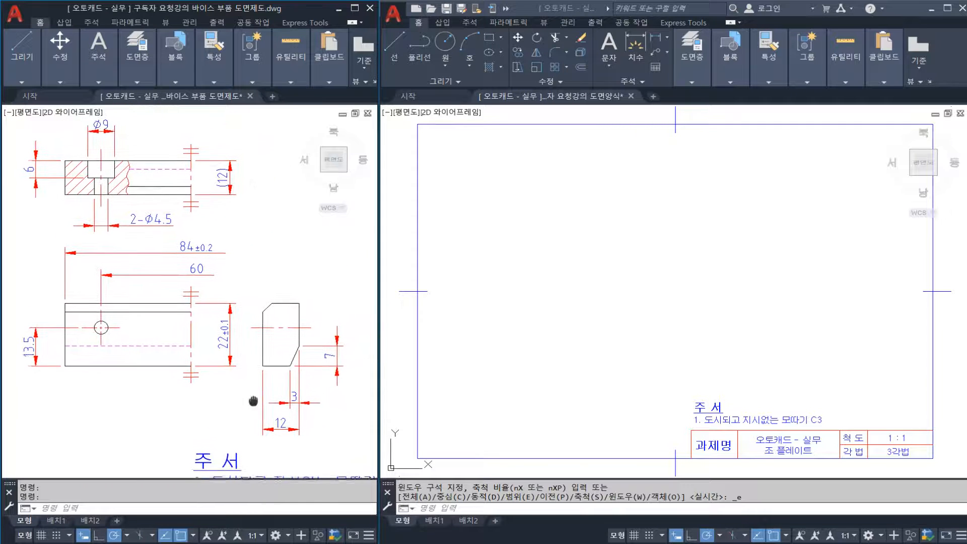
pyautogui.moveTo(278, 246); pyautogui.dragTo(239, 167, button='middle')
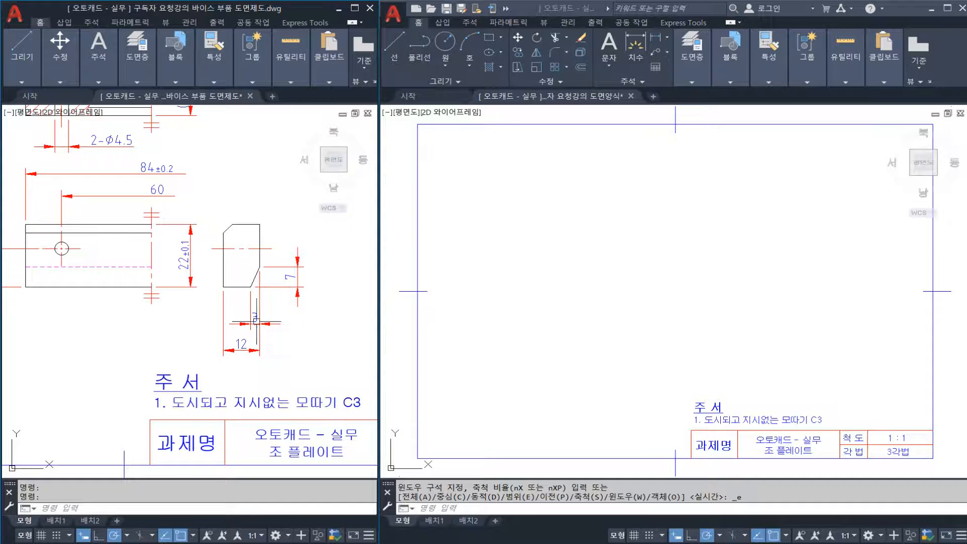
pyautogui.moveTo(250, 231); pyautogui.dragTo(315, 323, button='middle')
pyautogui.moveTo(303, 331)
pyautogui.mouseDown()
pyautogui.moveTo(292, 337)
pyautogui.moveTo(285, 299)
pyautogui.mouseUp()
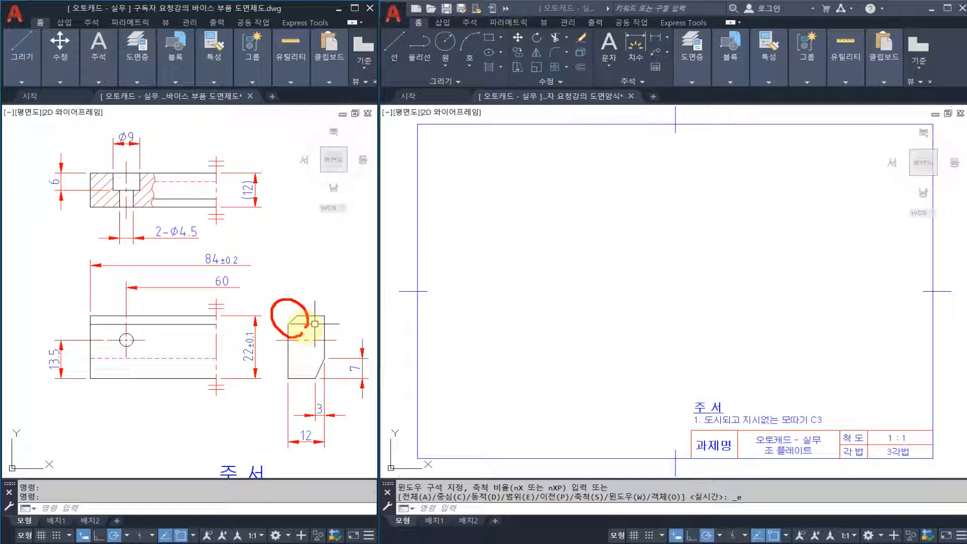
pyautogui.moveTo(278, 323); pyautogui.dragTo(272, 319, button='middle')
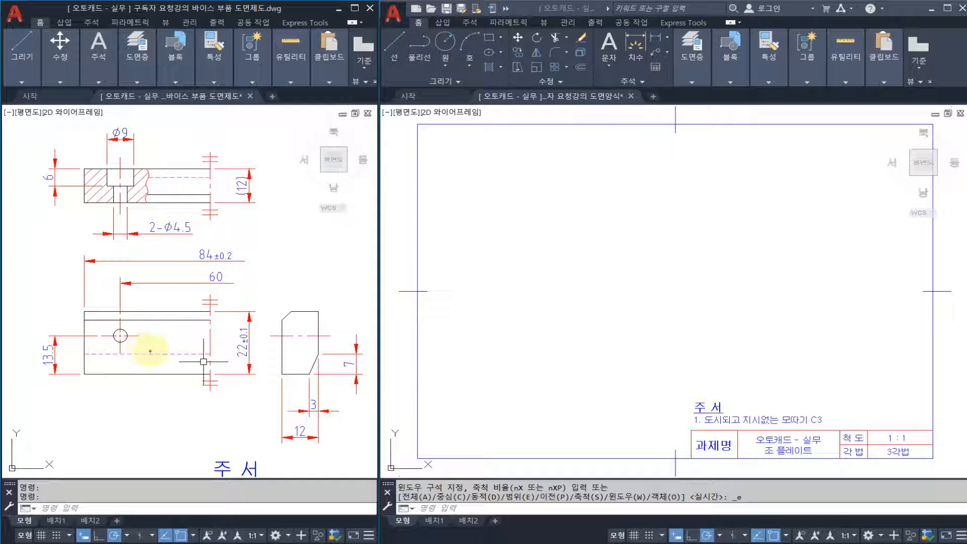
pyautogui.moveTo(150, 326)
pyautogui.mouseDown()
pyautogui.moveTo(145, 341)
pyautogui.moveTo(170, 332)
pyautogui.mouseUp()
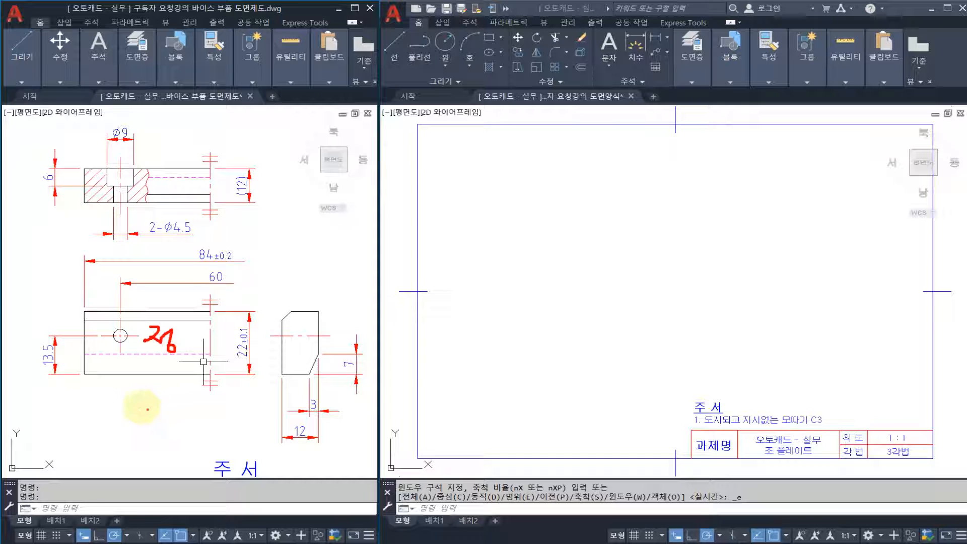
pyautogui.moveTo(96, 397); pyautogui.dragTo(104, 407)
pyautogui.moveTo(116, 389)
pyautogui.mouseDown()
pyautogui.moveTo(119, 403)
pyautogui.moveTo(124, 397)
pyautogui.mouseUp()
pyautogui.moveTo(124, 409)
pyautogui.mouseDown()
pyautogui.moveTo(143, 408)
pyautogui.moveTo(87, 396)
pyautogui.moveTo(155, 404)
pyautogui.moveTo(199, 431)
pyautogui.moveTo(180, 433)
pyautogui.moveTo(215, 426)
pyautogui.mouseUp()
pyautogui.moveTo(226, 406); pyautogui.dragTo(232, 447)
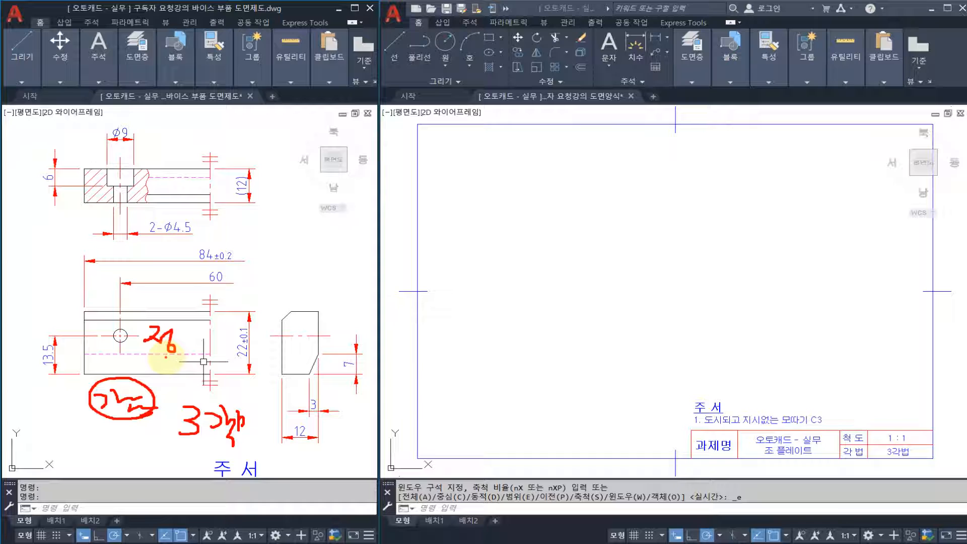
pyautogui.moveTo(166, 356)
pyautogui.mouseDown()
pyautogui.moveTo(144, 360)
pyautogui.moveTo(151, 322)
pyautogui.moveTo(189, 332)
pyautogui.moveTo(179, 364)
pyautogui.mouseUp()
pyautogui.moveTo(309, 342)
pyautogui.mouseDown()
pyautogui.moveTo(314, 313)
pyautogui.moveTo(303, 347)
pyautogui.mouseUp()
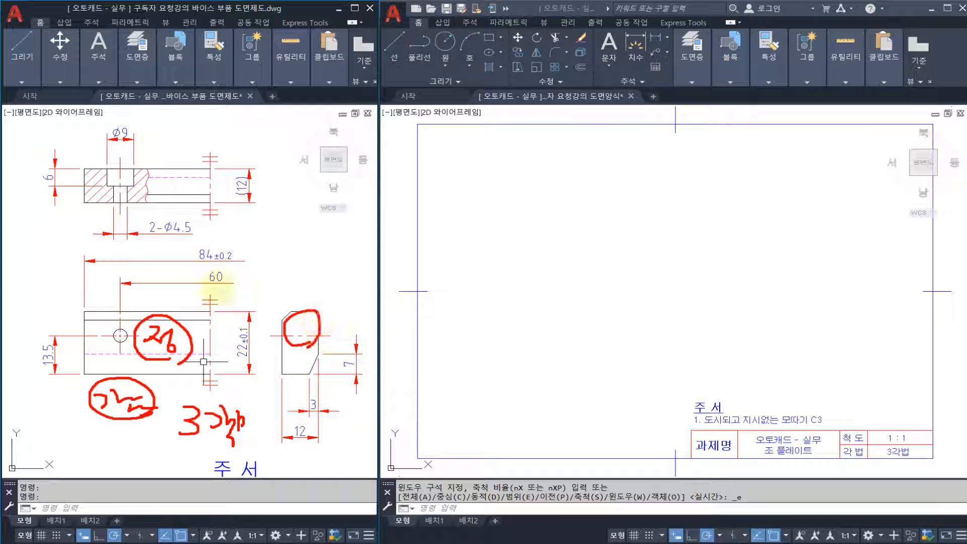
pyautogui.moveTo(172, 203); pyautogui.dragTo(181, 171)
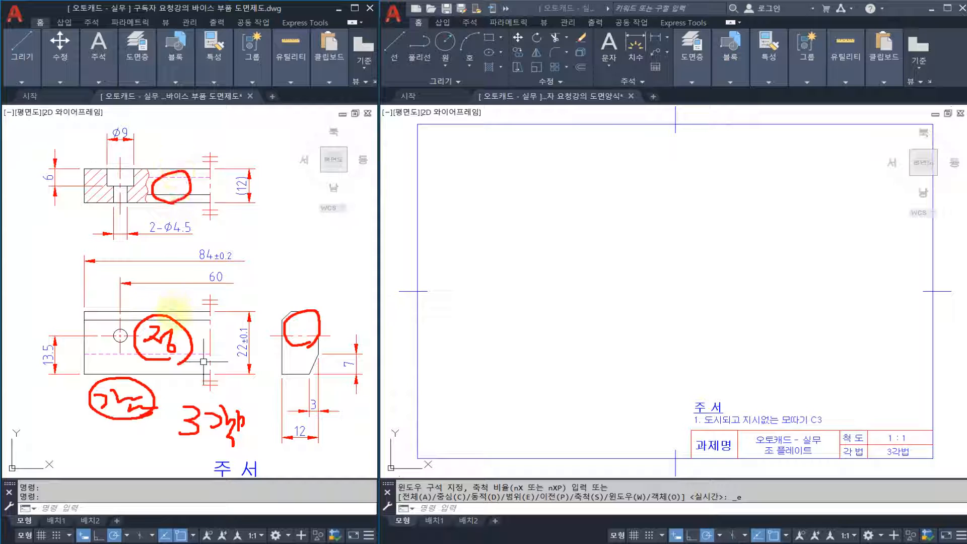
pyautogui.moveTo(271, 319)
pyautogui.mouseDown()
pyautogui.moveTo(156, 243)
pyautogui.moveTo(271, 312)
pyautogui.mouseUp()
pyautogui.moveTo(305, 228)
pyautogui.mouseDown()
pyautogui.moveTo(313, 249)
pyautogui.moveTo(287, 265)
pyautogui.mouseUp()
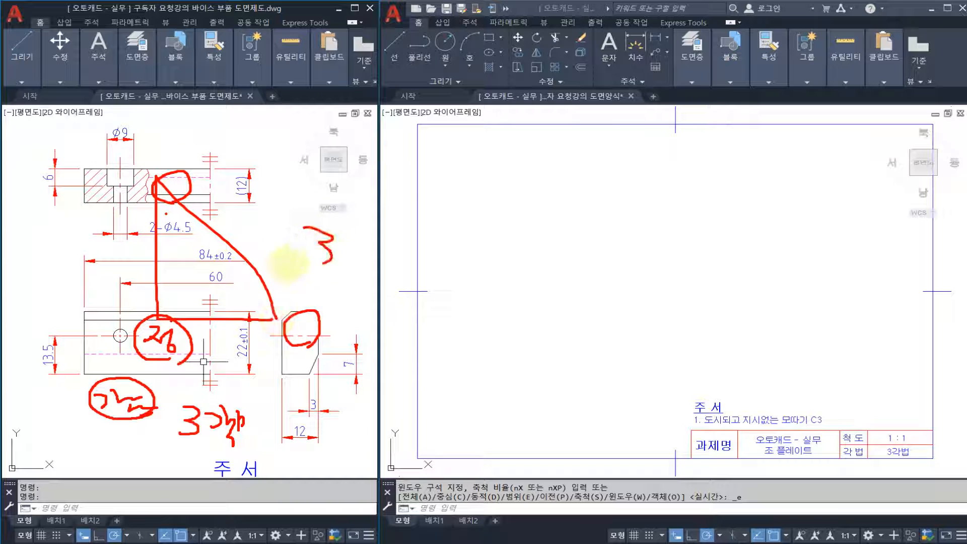
pyautogui.moveTo(348, 231)
pyautogui.mouseDown()
pyautogui.moveTo(378, 245)
pyautogui.moveTo(432, 233)
pyautogui.moveTo(427, 255)
pyautogui.moveTo(454, 253)
pyautogui.mouseUp()
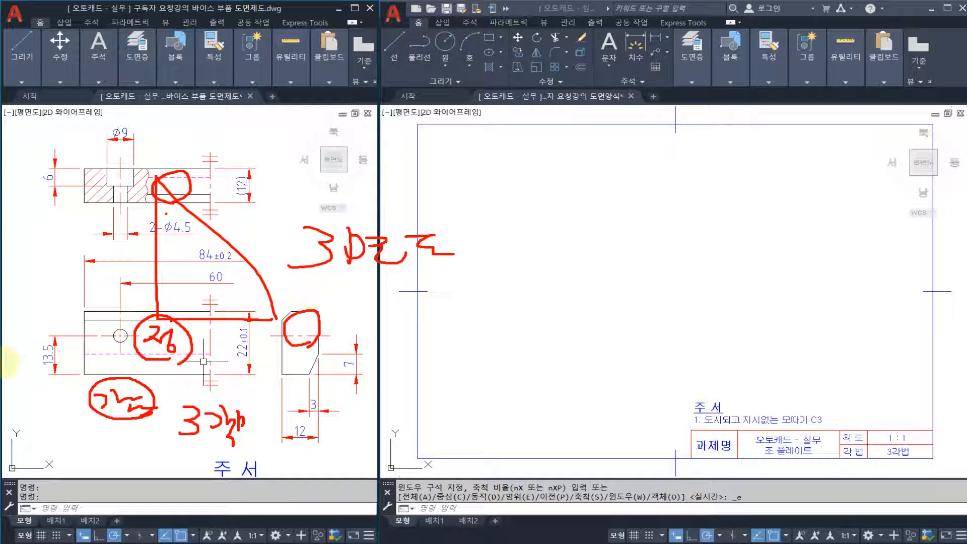
pyautogui.moveTo(2, 353); pyautogui.dragTo(12, 355)
pyautogui.moveTo(132, 408); pyautogui.dragTo(147, 432)
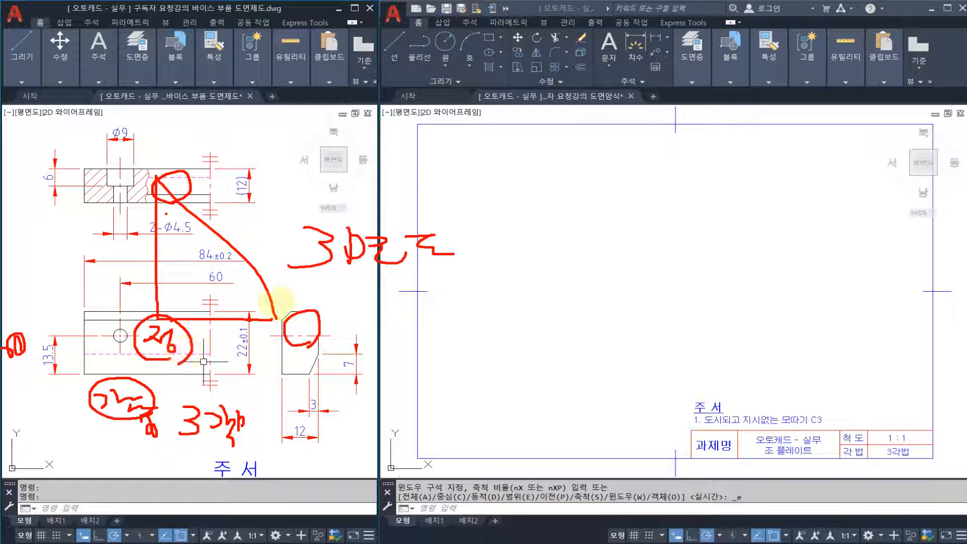
pyautogui.moveTo(284, 296); pyautogui.dragTo(287, 294)
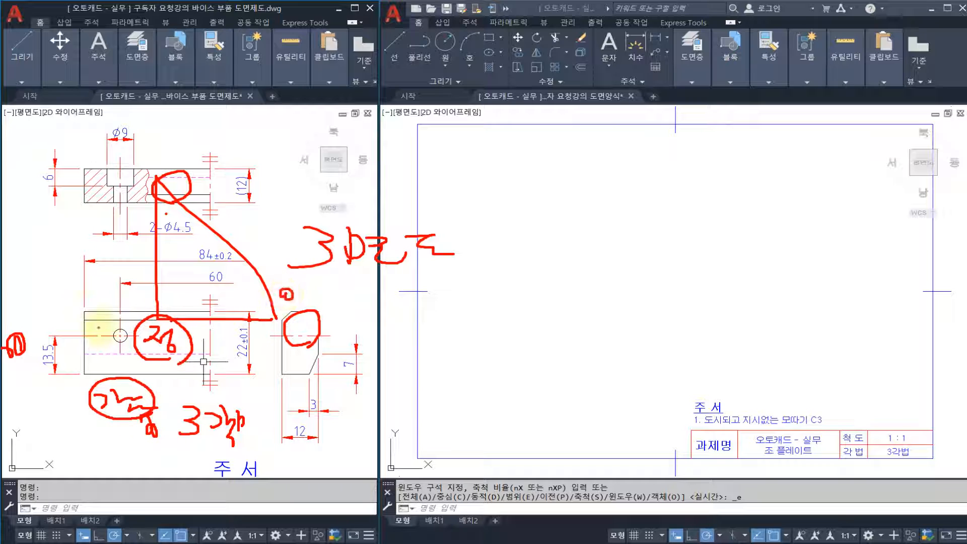
pyautogui.press('Escape')
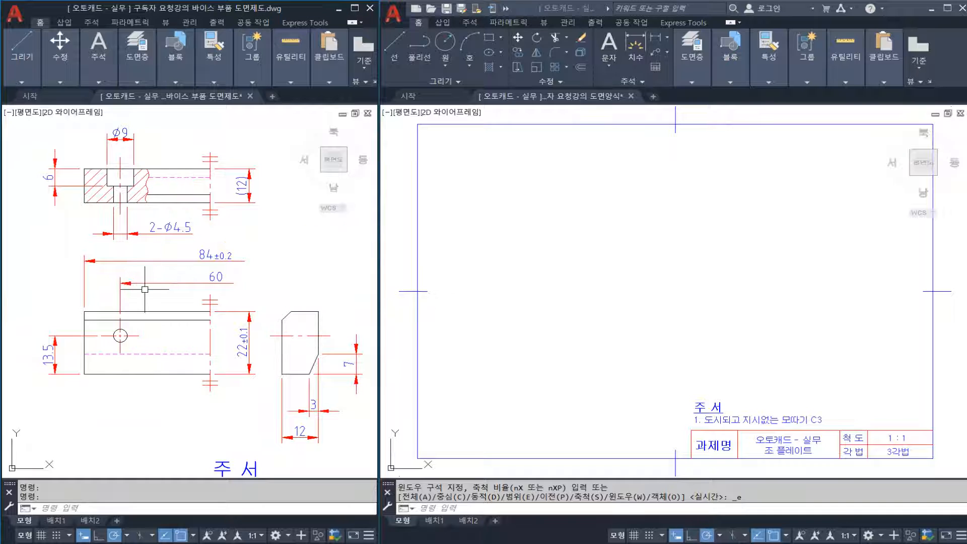
pyautogui.hotkey('ctrl', '2')
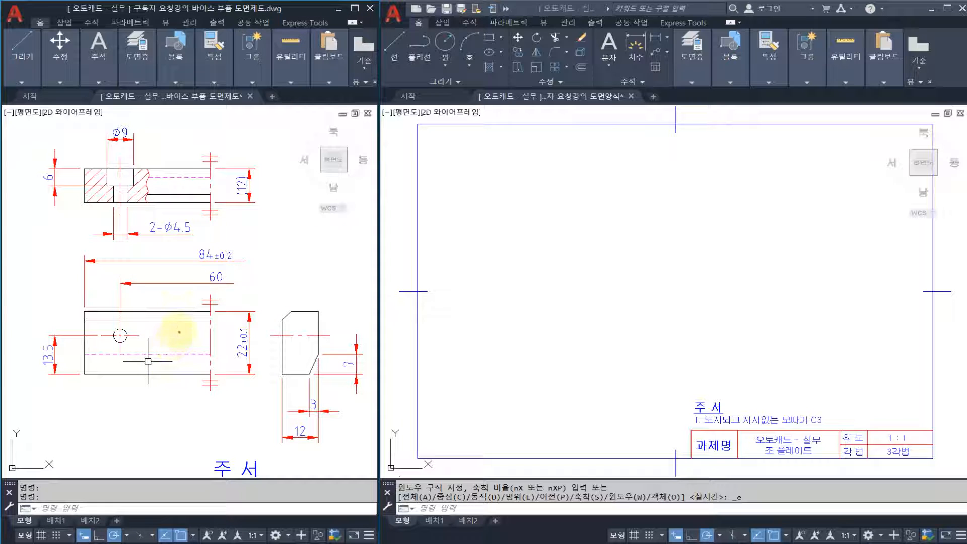
pyautogui.press('Escape')
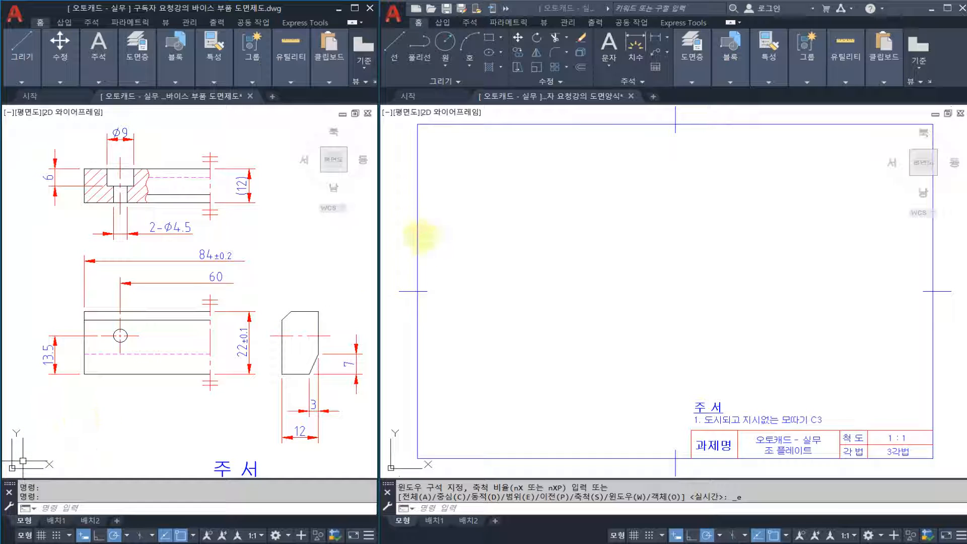
pyautogui.moveTo(422, 180)
pyautogui.mouseDown()
pyautogui.moveTo(456, 195)
pyautogui.moveTo(482, 185)
pyautogui.moveTo(455, 197)
pyautogui.moveTo(431, 158)
pyautogui.moveTo(499, 190)
pyautogui.moveTo(467, 210)
pyautogui.mouseUp()
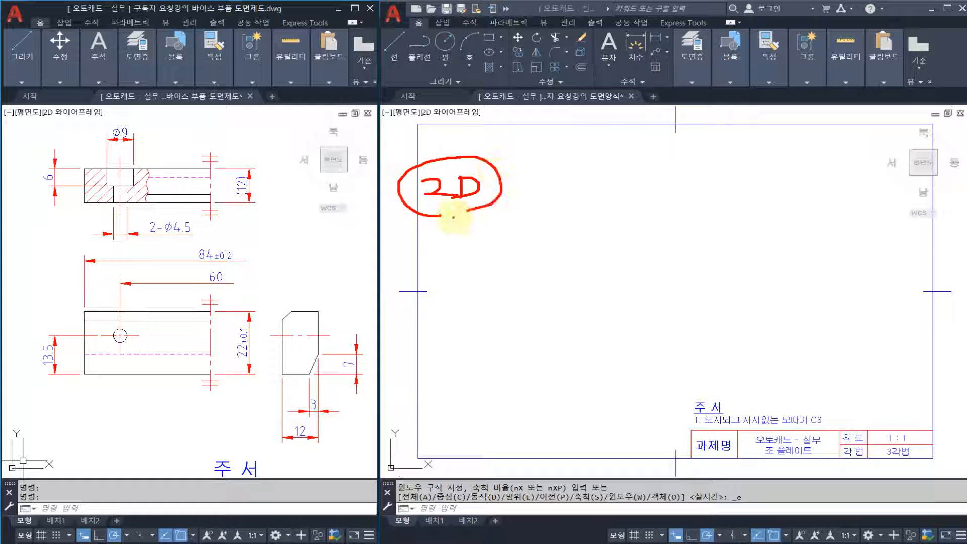
pyautogui.moveTo(529, 191)
pyautogui.mouseDown()
pyautogui.moveTo(558, 191)
pyautogui.moveTo(548, 199)
pyautogui.mouseUp()
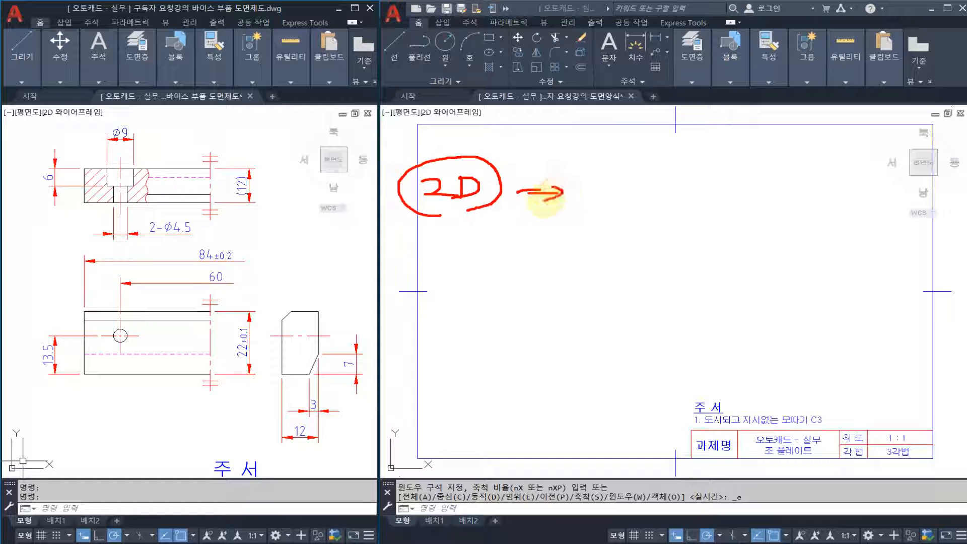
pyautogui.moveTo(605, 176)
pyautogui.mouseDown()
pyautogui.moveTo(609, 202)
pyautogui.moveTo(623, 181)
pyautogui.moveTo(647, 194)
pyautogui.moveTo(627, 207)
pyautogui.moveTo(658, 168)
pyautogui.moveTo(647, 222)
pyautogui.mouseUp()
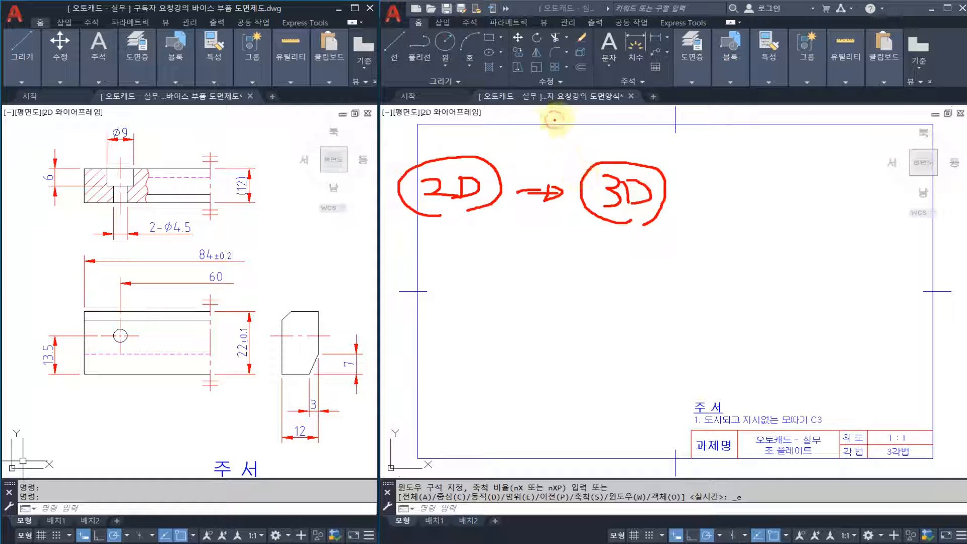
pyautogui.moveTo(554, 120)
pyautogui.mouseDown()
pyautogui.moveTo(671, 115)
pyautogui.moveTo(710, 135)
pyautogui.moveTo(693, 135)
pyautogui.mouseUp()
pyautogui.moveTo(586, 138)
pyautogui.mouseDown()
pyautogui.moveTo(726, 101)
pyautogui.moveTo(593, 149)
pyautogui.mouseUp()
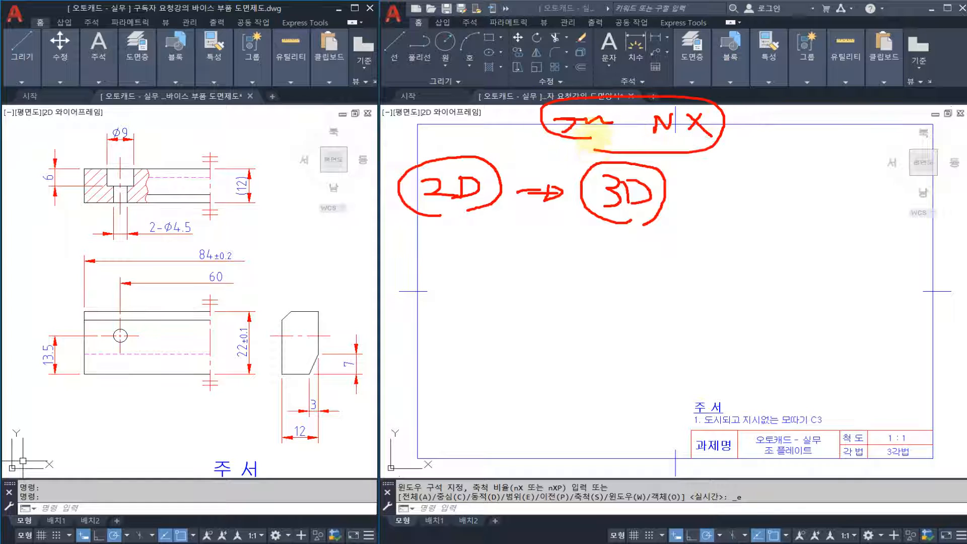
pyautogui.moveTo(620, 101); pyautogui.dragTo(628, 143)
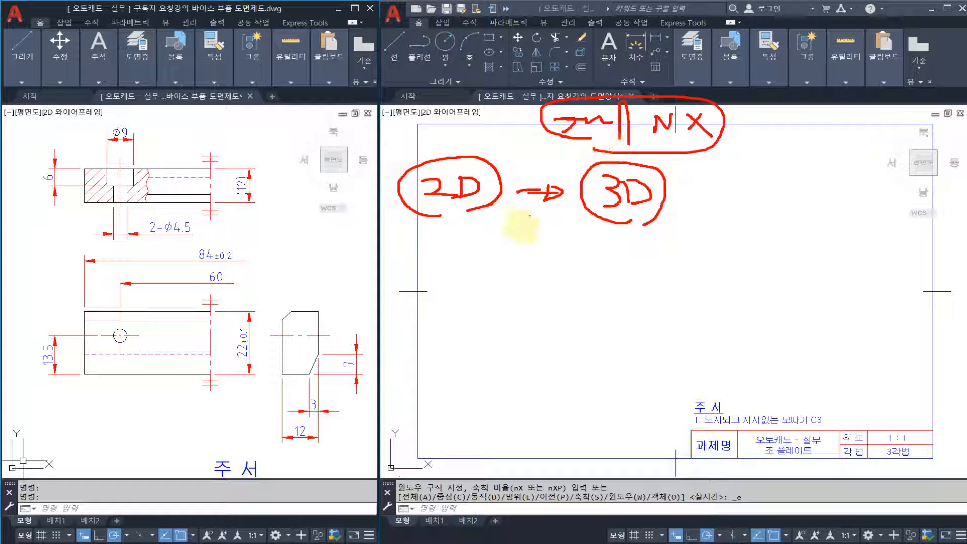
pyautogui.moveTo(427, 245); pyautogui.dragTo(442, 265)
pyautogui.moveTo(448, 281)
pyautogui.mouseDown()
pyautogui.moveTo(457, 305)
pyautogui.moveTo(530, 282)
pyautogui.moveTo(578, 305)
pyautogui.mouseUp()
pyautogui.moveTo(611, 269)
pyautogui.mouseDown()
pyautogui.moveTo(613, 301)
pyautogui.moveTo(641, 297)
pyautogui.moveTo(632, 297)
pyautogui.mouseUp()
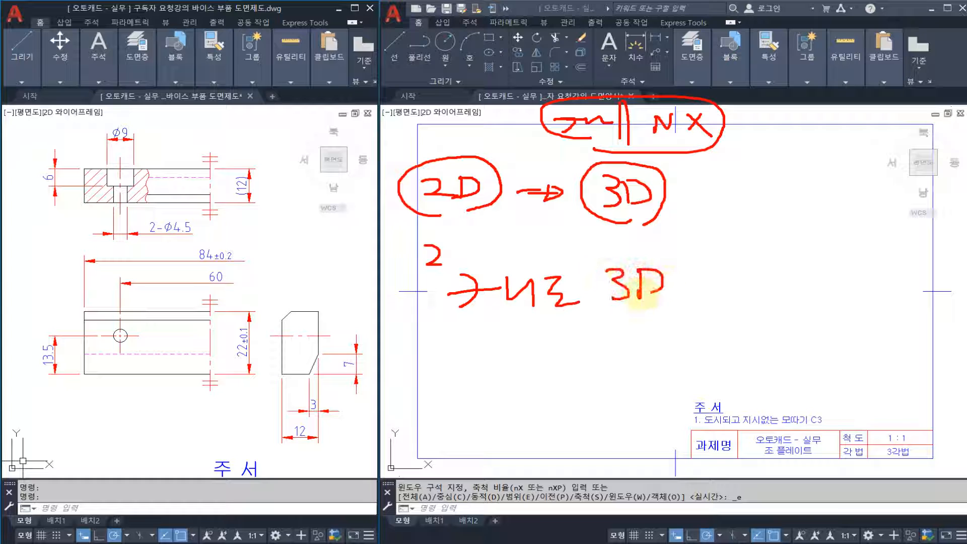
pyautogui.moveTo(654, 249); pyautogui.dragTo(602, 304)
pyautogui.moveTo(596, 260)
pyautogui.mouseDown()
pyautogui.moveTo(660, 320)
pyautogui.moveTo(460, 328)
pyautogui.moveTo(425, 309)
pyautogui.moveTo(579, 272)
pyautogui.moveTo(586, 317)
pyautogui.mouseUp()
pyautogui.moveTo(538, 352); pyautogui.dragTo(581, 375)
pyautogui.moveTo(579, 350); pyautogui.dragTo(600, 373)
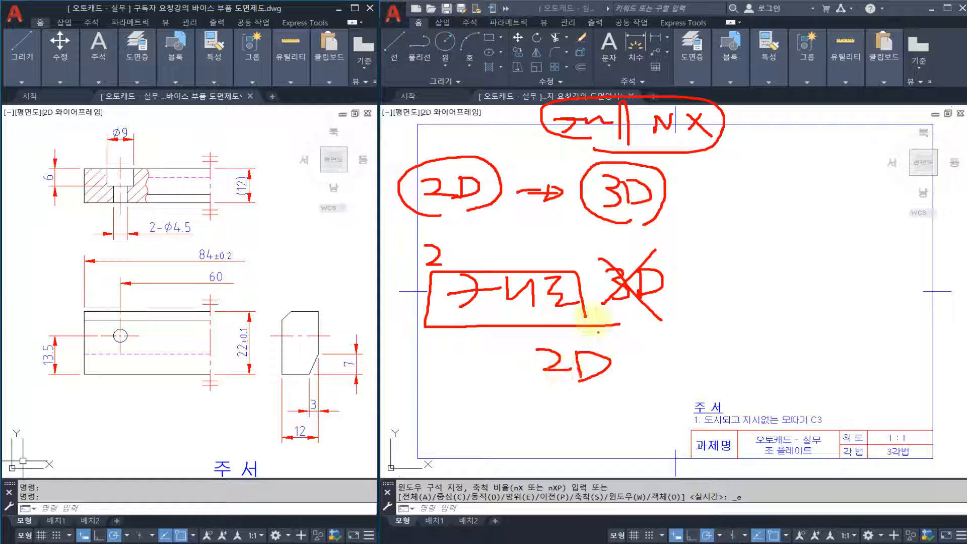
pyautogui.moveTo(739, 232)
pyautogui.mouseDown()
pyautogui.moveTo(756, 270)
pyautogui.moveTo(769, 241)
pyautogui.moveTo(823, 272)
pyautogui.mouseUp()
pyautogui.moveTo(818, 240); pyautogui.dragTo(789, 271)
pyautogui.moveTo(737, 300)
pyautogui.mouseDown()
pyautogui.moveTo(743, 341)
pyautogui.moveTo(839, 318)
pyautogui.mouseUp()
pyautogui.moveTo(796, 365)
pyautogui.mouseDown()
pyautogui.moveTo(756, 404)
pyautogui.moveTo(805, 387)
pyautogui.moveTo(819, 367)
pyautogui.moveTo(834, 407)
pyautogui.mouseUp()
pyautogui.moveTo(859, 366); pyautogui.dragTo(859, 392)
pyautogui.moveTo(767, 248); pyautogui.dragTo(855, 422)
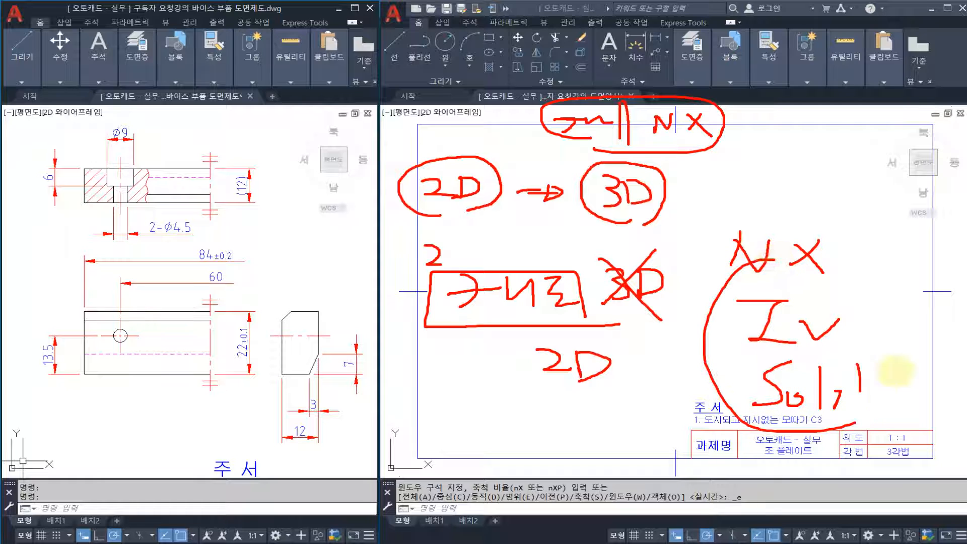
pyautogui.moveTo(894, 371)
pyautogui.mouseDown()
pyautogui.moveTo(751, 241)
pyautogui.moveTo(781, 278)
pyautogui.moveTo(810, 226)
pyautogui.moveTo(831, 272)
pyautogui.moveTo(864, 291)
pyautogui.moveTo(863, 274)
pyautogui.mouseUp()
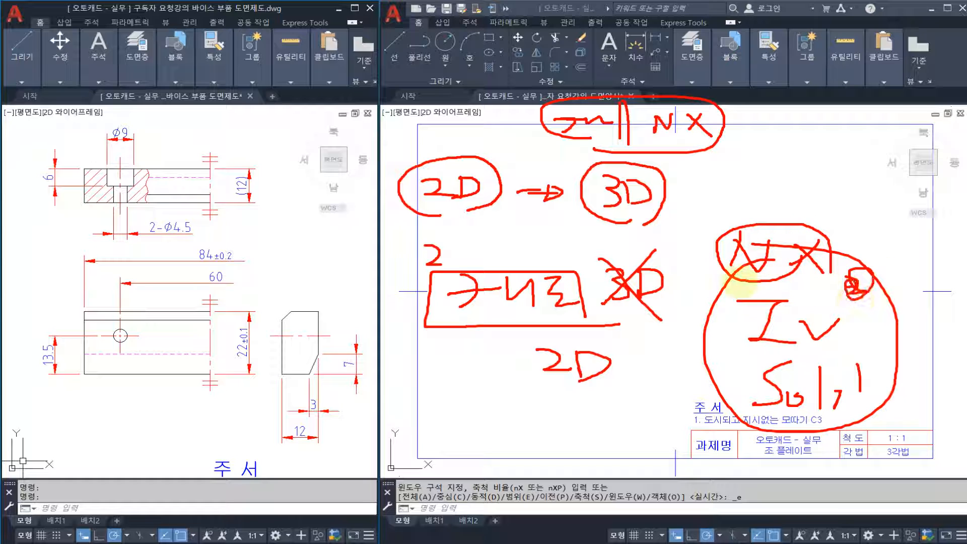
pyautogui.moveTo(736, 396)
pyautogui.mouseDown()
pyautogui.moveTo(699, 375)
pyautogui.moveTo(681, 310)
pyautogui.moveTo(710, 275)
pyautogui.moveTo(704, 327)
pyautogui.moveTo(688, 327)
pyautogui.moveTo(686, 398)
pyautogui.moveTo(726, 398)
pyautogui.mouseUp()
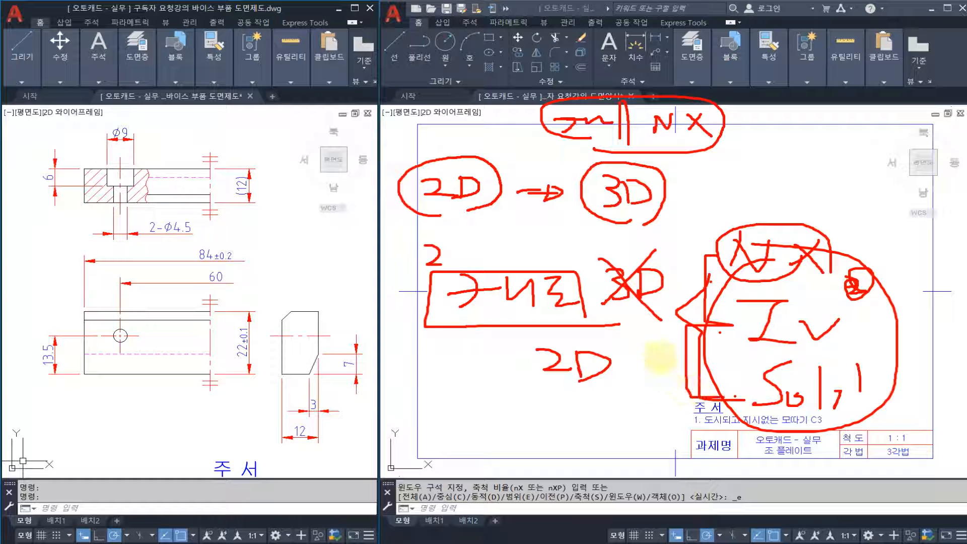
pyautogui.moveTo(661, 358); pyautogui.dragTo(620, 388)
pyautogui.moveTo(618, 359); pyautogui.dragTo(638, 385)
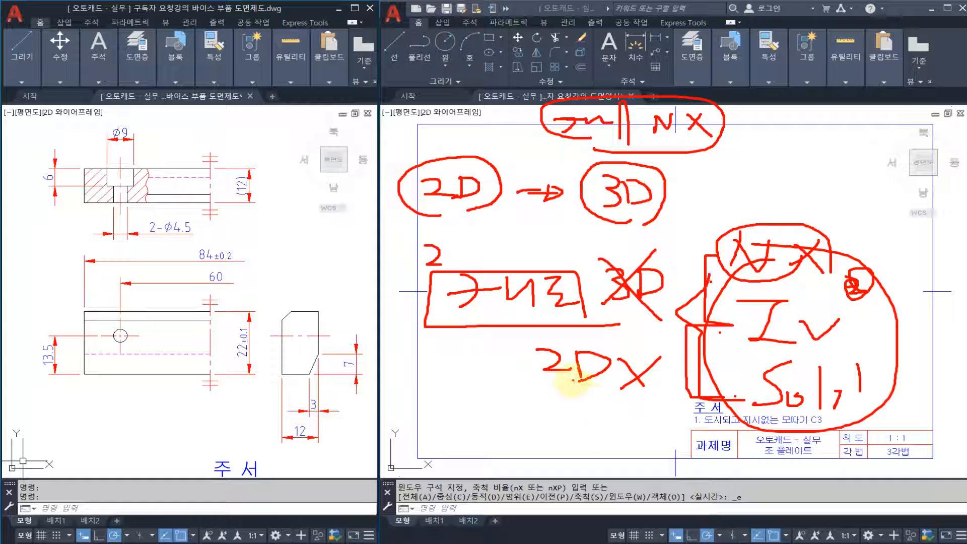
pyautogui.press('Escape')
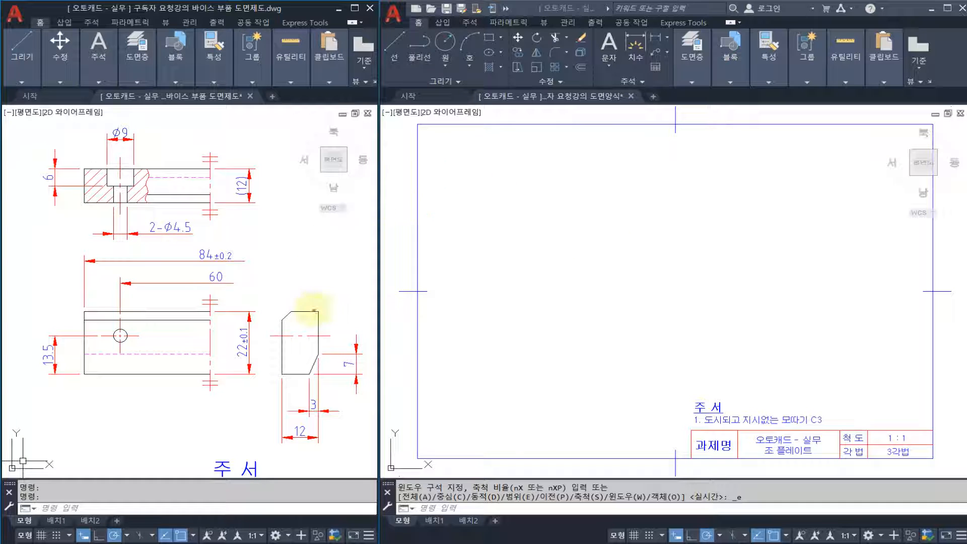
pyautogui.moveTo(434, 195)
pyautogui.mouseDown()
pyautogui.moveTo(470, 218)
pyautogui.moveTo(479, 205)
pyautogui.moveTo(476, 219)
pyautogui.mouseUp()
pyautogui.moveTo(521, 207)
pyautogui.mouseDown()
pyautogui.moveTo(575, 208)
pyautogui.moveTo(555, 216)
pyautogui.mouseUp()
pyautogui.moveTo(611, 196); pyautogui.dragTo(610, 221)
pyautogui.moveTo(659, 197)
pyautogui.mouseDown()
pyautogui.moveTo(661, 229)
pyautogui.moveTo(798, 211)
pyautogui.moveTo(785, 222)
pyautogui.mouseUp()
pyautogui.moveTo(842, 200)
pyautogui.mouseDown()
pyautogui.moveTo(828, 217)
pyautogui.moveTo(862, 214)
pyautogui.moveTo(882, 227)
pyautogui.mouseUp()
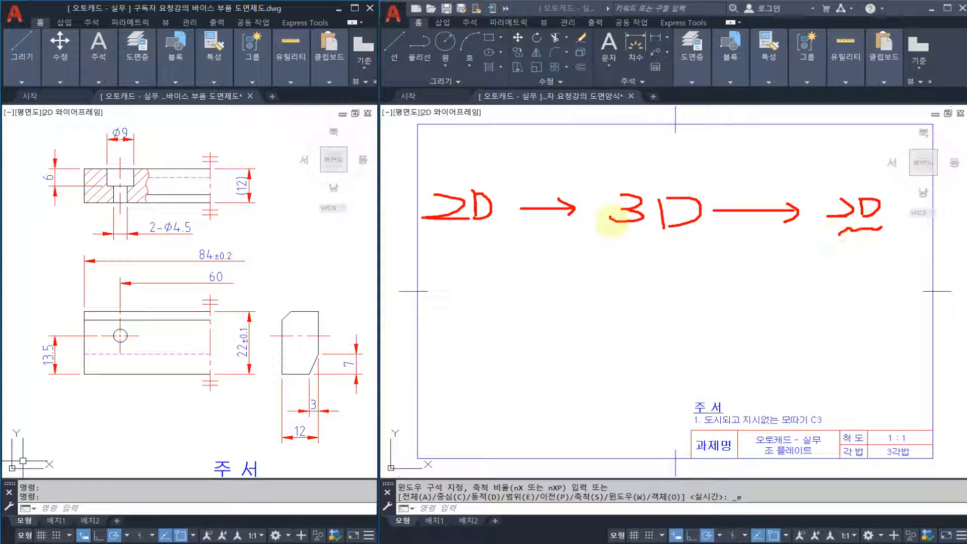
pyautogui.moveTo(439, 269)
pyautogui.mouseDown()
pyautogui.moveTo(507, 177)
pyautogui.moveTo(680, 275)
pyautogui.moveTo(532, 234)
pyautogui.moveTo(443, 250)
pyautogui.mouseUp()
pyautogui.moveTo(423, 291); pyautogui.dragTo(455, 300)
pyautogui.moveTo(622, 304)
pyautogui.mouseDown()
pyautogui.moveTo(629, 320)
pyautogui.moveTo(668, 312)
pyautogui.mouseUp()
pyautogui.moveTo(743, 297); pyautogui.dragTo(715, 316)
pyautogui.moveTo(717, 302); pyautogui.dragTo(746, 323)
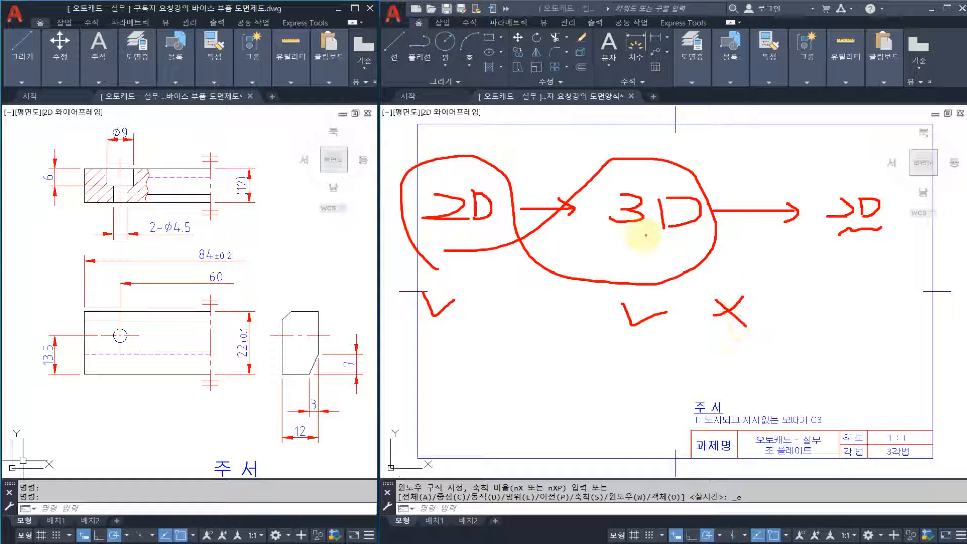
pyautogui.moveTo(609, 233)
pyautogui.mouseDown()
pyautogui.moveTo(715, 235)
pyautogui.moveTo(698, 238)
pyautogui.mouseUp()
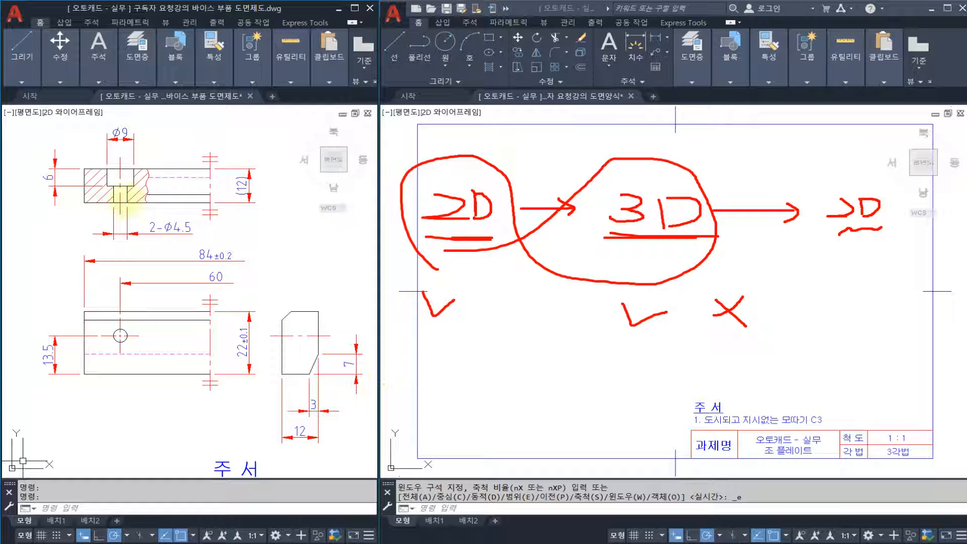
pyautogui.press('Escape')
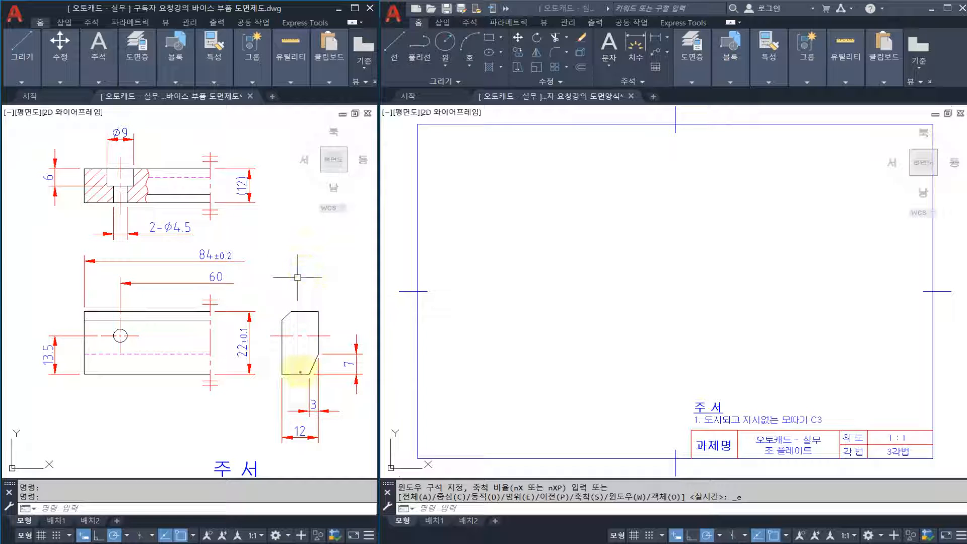
pyautogui.moveTo(272, 378)
pyautogui.mouseDown()
pyautogui.moveTo(258, 295)
pyautogui.moveTo(346, 360)
pyautogui.moveTo(273, 378)
pyautogui.mouseUp()
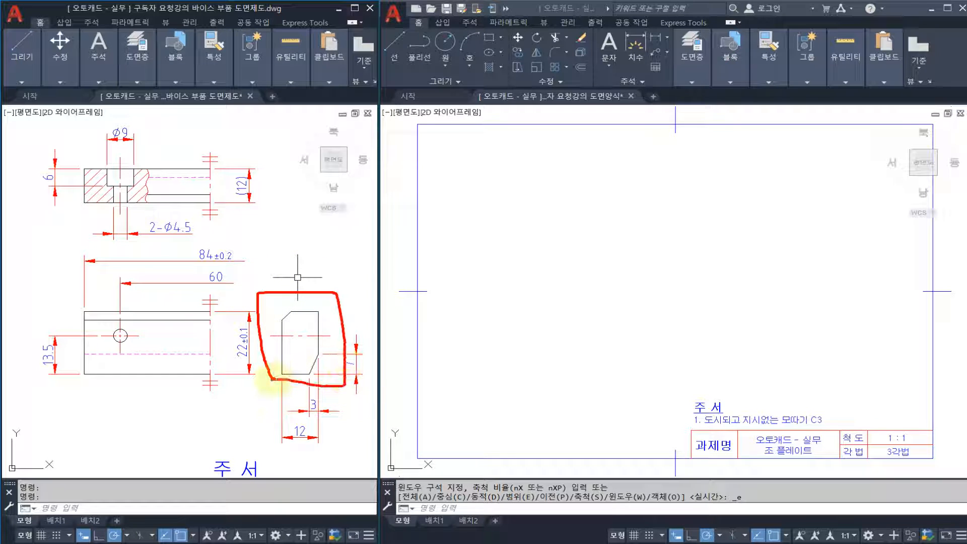
pyautogui.moveTo(527, 278); pyautogui.dragTo(714, 168)
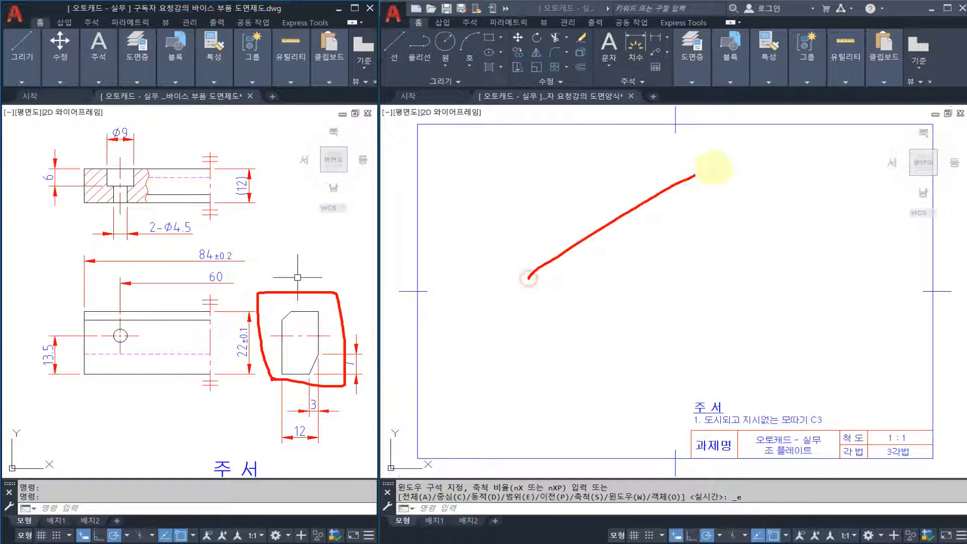
pyautogui.moveTo(534, 267)
pyautogui.mouseDown()
pyautogui.moveTo(543, 344)
pyautogui.moveTo(584, 298)
pyautogui.moveTo(576, 365)
pyautogui.moveTo(555, 356)
pyautogui.moveTo(780, 206)
pyautogui.mouseUp()
pyautogui.moveTo(595, 274)
pyautogui.mouseDown()
pyautogui.moveTo(736, 170)
pyautogui.moveTo(752, 170)
pyautogui.moveTo(759, 231)
pyautogui.mouseUp()
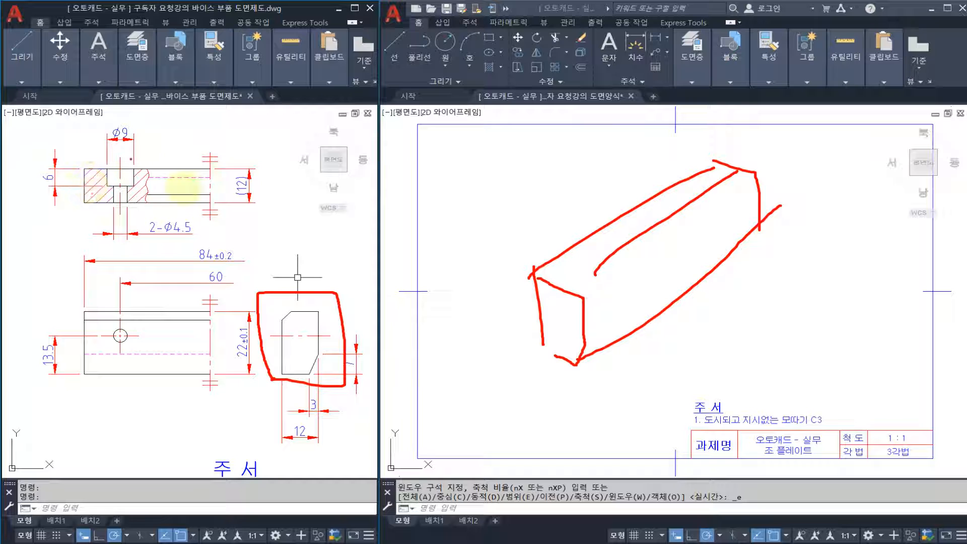
pyautogui.moveTo(486, 217); pyautogui.dragTo(622, 311)
pyautogui.moveTo(605, 293); pyautogui.dragTo(598, 309)
pyautogui.moveTo(611, 162); pyautogui.dragTo(711, 230)
pyautogui.moveTo(706, 218); pyautogui.dragTo(701, 236)
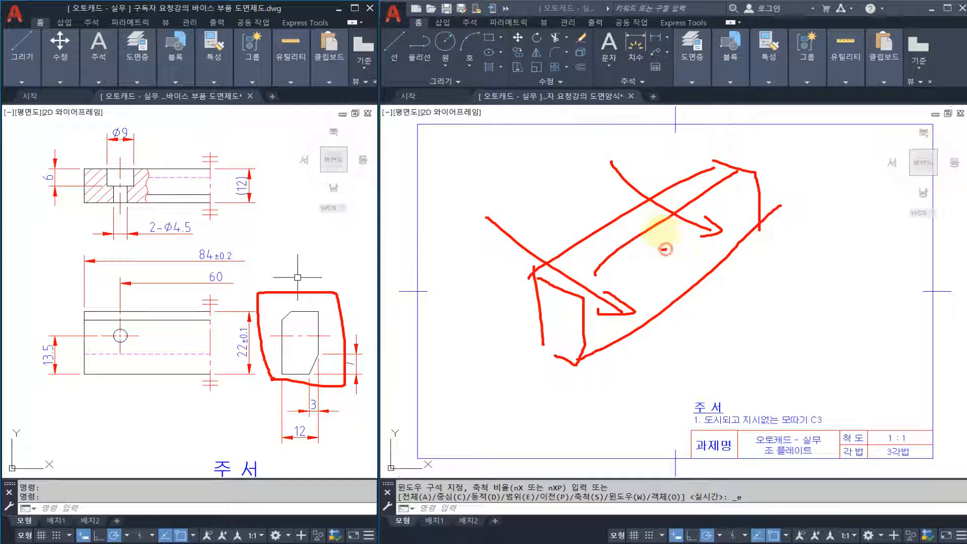
# Work out the jaw plate's three-dimensional shape from its chamfered side profile with a freehand overlay sketch.
pyautogui.moveTo(665, 249); pyautogui.dragTo(717, 232)
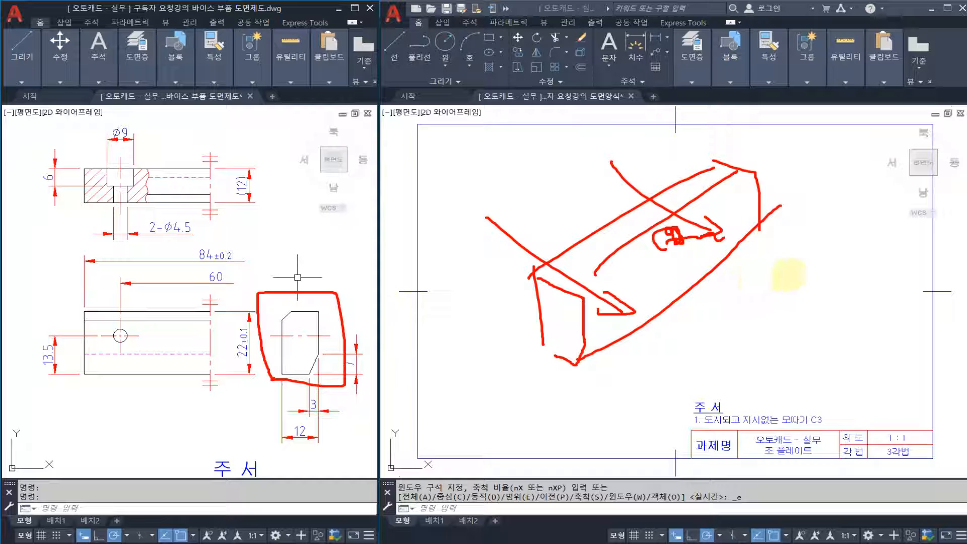
pyautogui.moveTo(780, 270)
pyautogui.mouseDown()
pyautogui.moveTo(830, 263)
pyautogui.moveTo(816, 294)
pyautogui.mouseUp()
pyautogui.moveTo(751, 305)
pyautogui.mouseDown()
pyautogui.moveTo(829, 305)
pyautogui.moveTo(812, 342)
pyautogui.mouseUp()
pyautogui.moveTo(848, 297)
pyautogui.mouseDown()
pyautogui.moveTo(853, 282)
pyautogui.moveTo(876, 333)
pyautogui.moveTo(741, 309)
pyautogui.moveTo(899, 330)
pyautogui.moveTo(795, 352)
pyautogui.mouseUp()
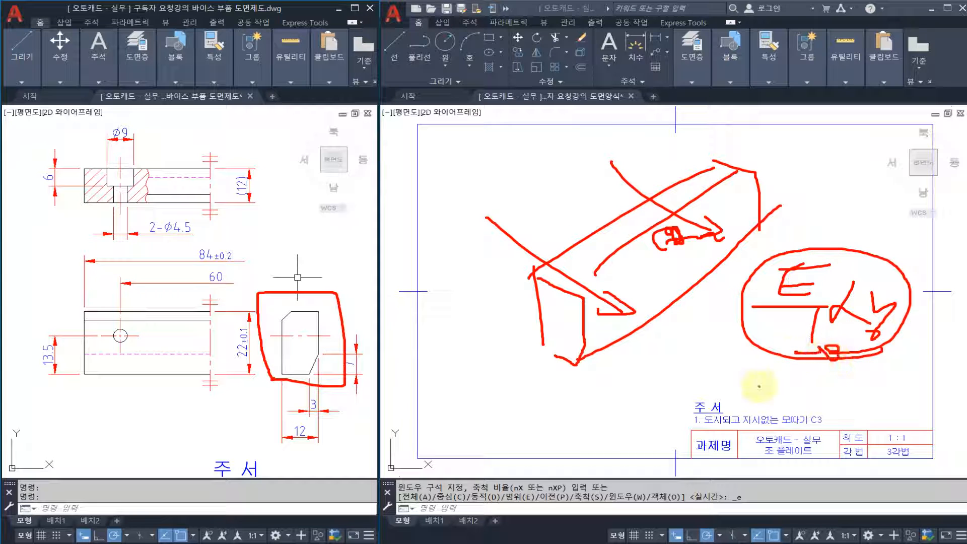
pyautogui.moveTo(606, 381)
pyautogui.mouseDown()
pyautogui.moveTo(632, 361)
pyautogui.moveTo(736, 367)
pyautogui.moveTo(719, 390)
pyautogui.mouseUp()
pyautogui.moveTo(761, 357)
pyautogui.mouseDown()
pyautogui.moveTo(725, 262)
pyautogui.moveTo(907, 383)
pyautogui.moveTo(806, 373)
pyautogui.moveTo(837, 383)
pyautogui.mouseUp()
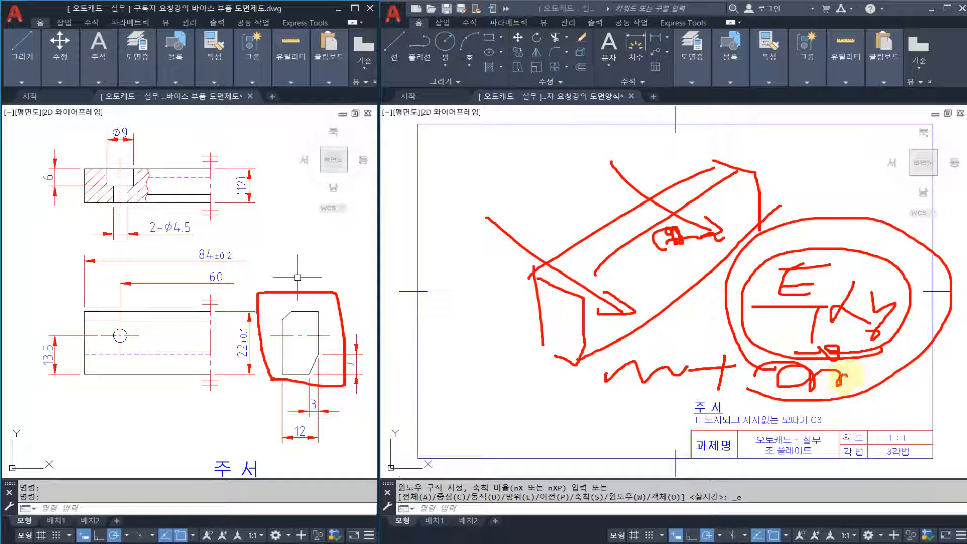
pyautogui.moveTo(379, 424); pyautogui.dragTo(355, 433)
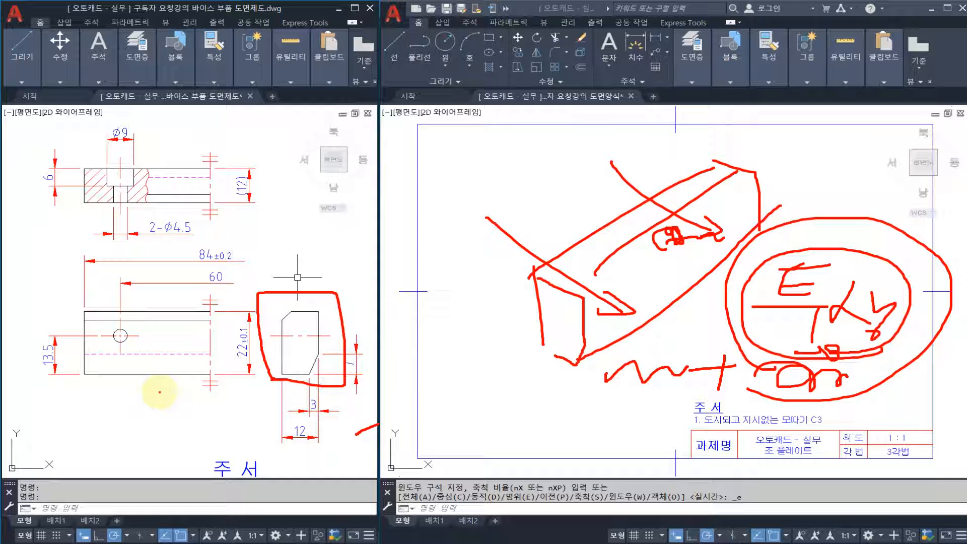
pyautogui.press('Escape')
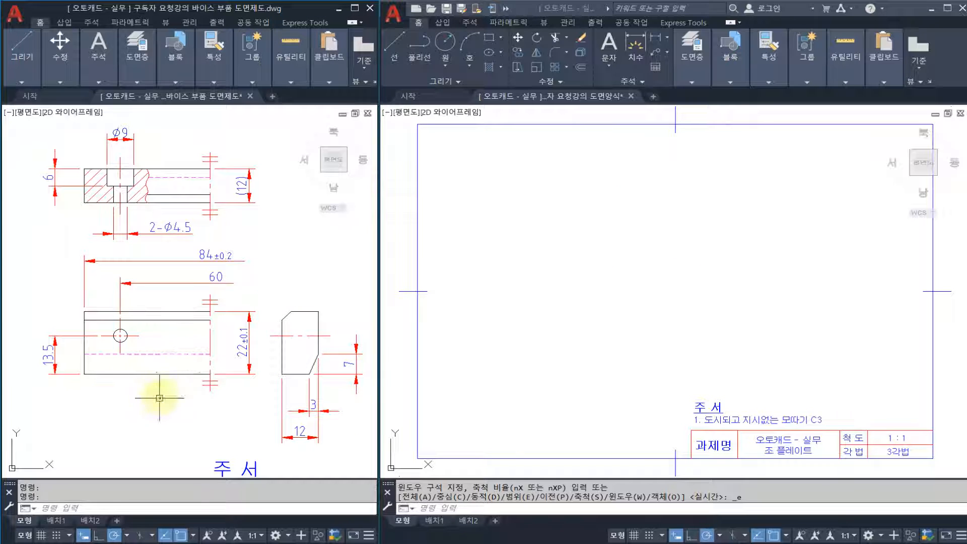
# Trace how the sloped corner edges project from the side view to the solid and hidden lines of the front and top views.
pyautogui.hotkey('ctrl', '2')
pyautogui.moveTo(164, 346); pyautogui.dragTo(166, 364)
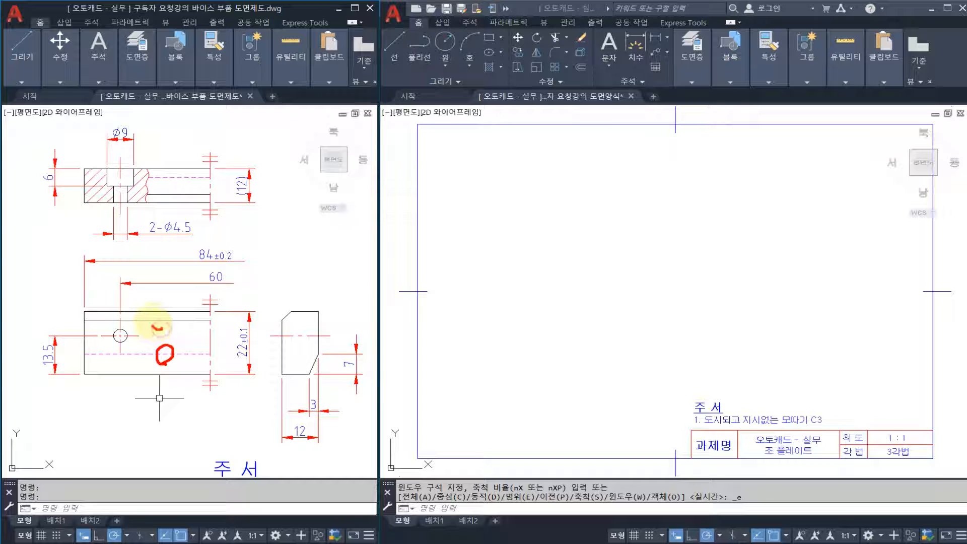
pyautogui.moveTo(160, 327); pyautogui.dragTo(166, 319)
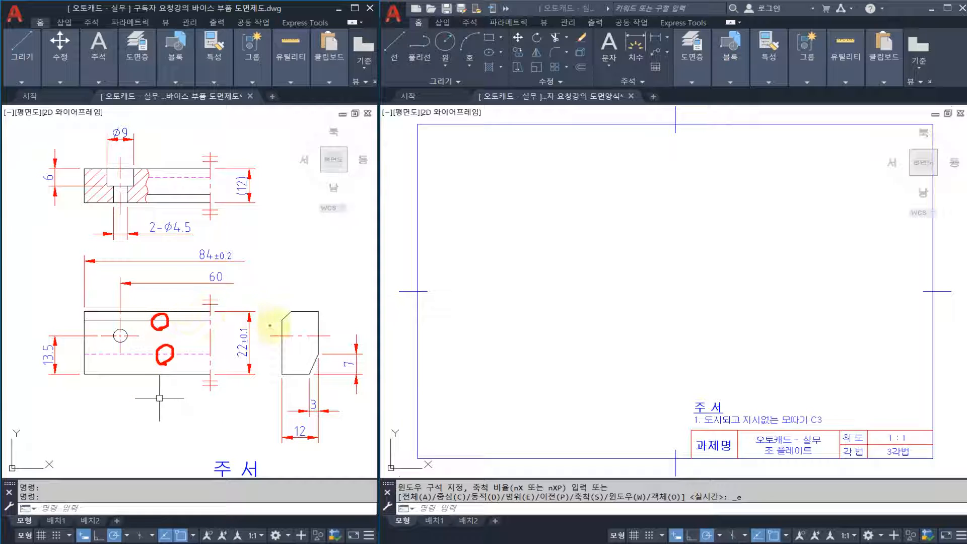
pyautogui.moveTo(204, 339); pyautogui.dragTo(237, 331)
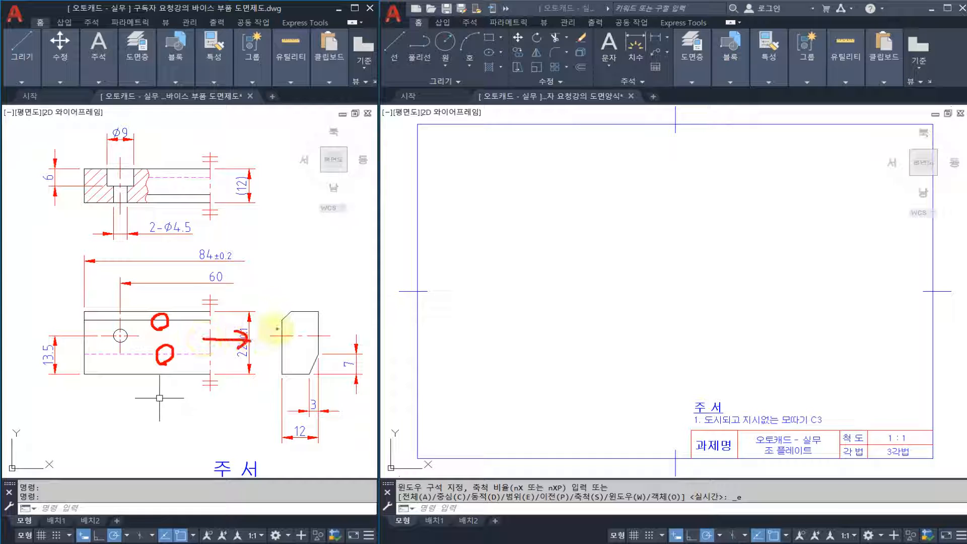
pyautogui.moveTo(281, 321); pyautogui.dragTo(198, 321)
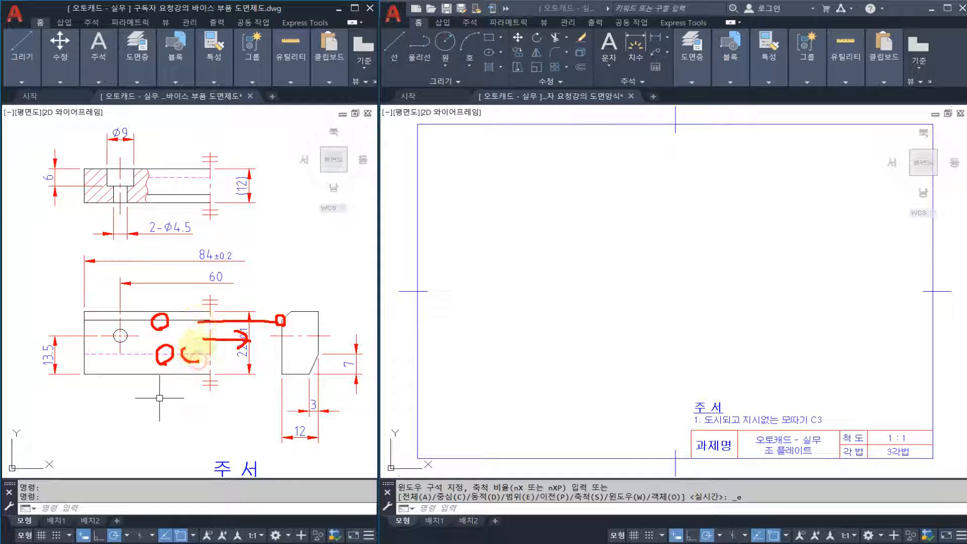
pyautogui.moveTo(197, 360); pyautogui.dragTo(204, 353)
pyautogui.moveTo(225, 356)
pyautogui.mouseDown()
pyautogui.moveTo(298, 352)
pyautogui.moveTo(200, 354)
pyautogui.mouseUp()
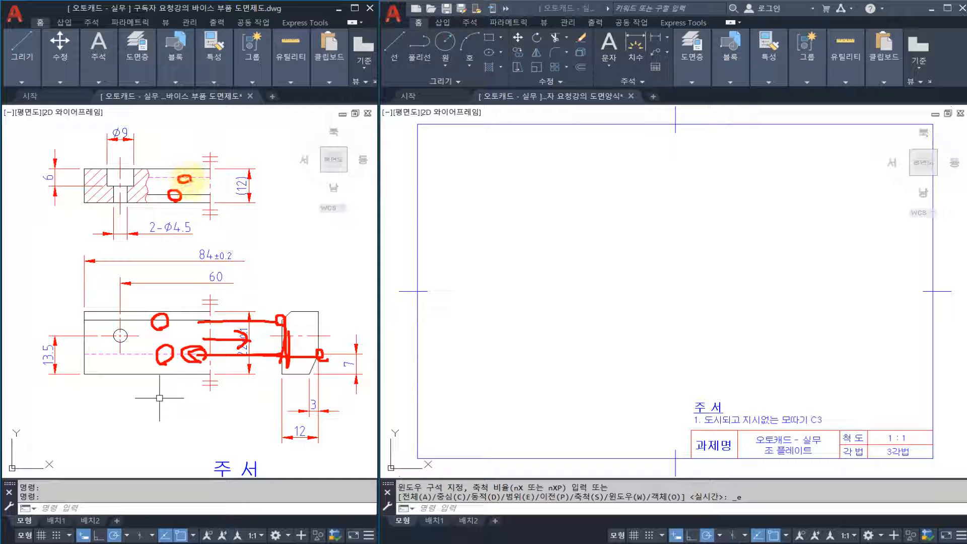
pyautogui.moveTo(289, 257)
pyautogui.mouseDown()
pyautogui.moveTo(308, 276)
pyautogui.moveTo(302, 288)
pyautogui.moveTo(291, 199)
pyautogui.moveTo(211, 195)
pyautogui.mouseUp()
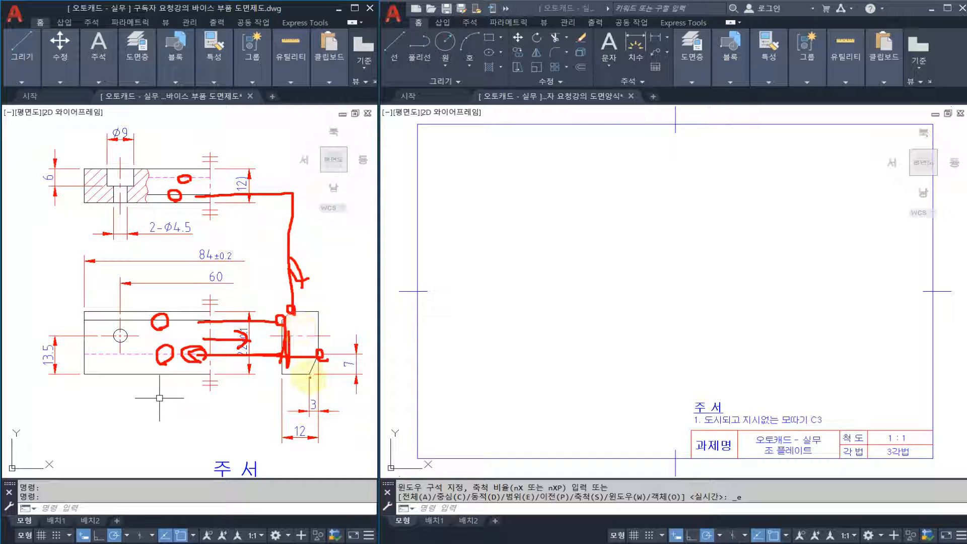
pyautogui.moveTo(306, 373)
pyautogui.mouseDown()
pyautogui.moveTo(316, 227)
pyautogui.moveTo(308, 166)
pyautogui.moveTo(242, 179)
pyautogui.mouseUp()
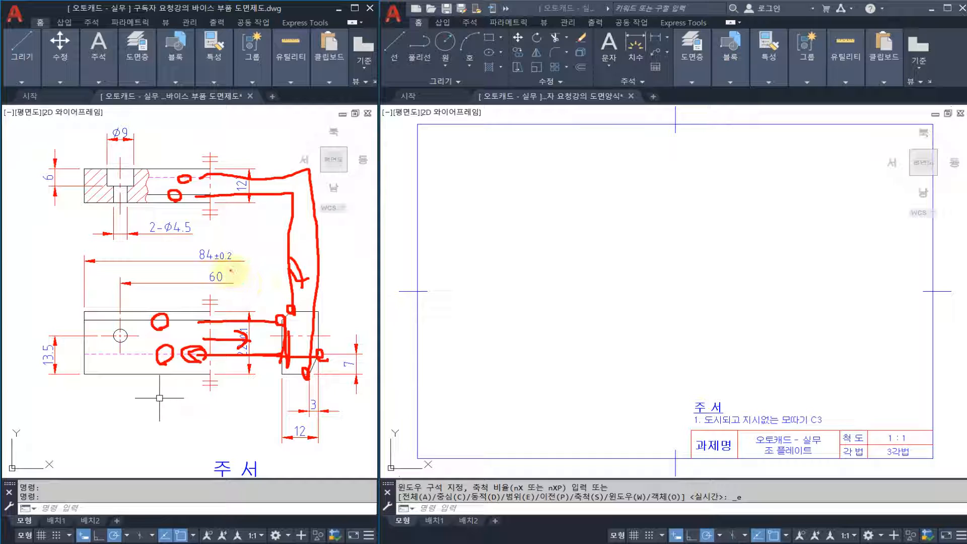
pyautogui.press('Escape')
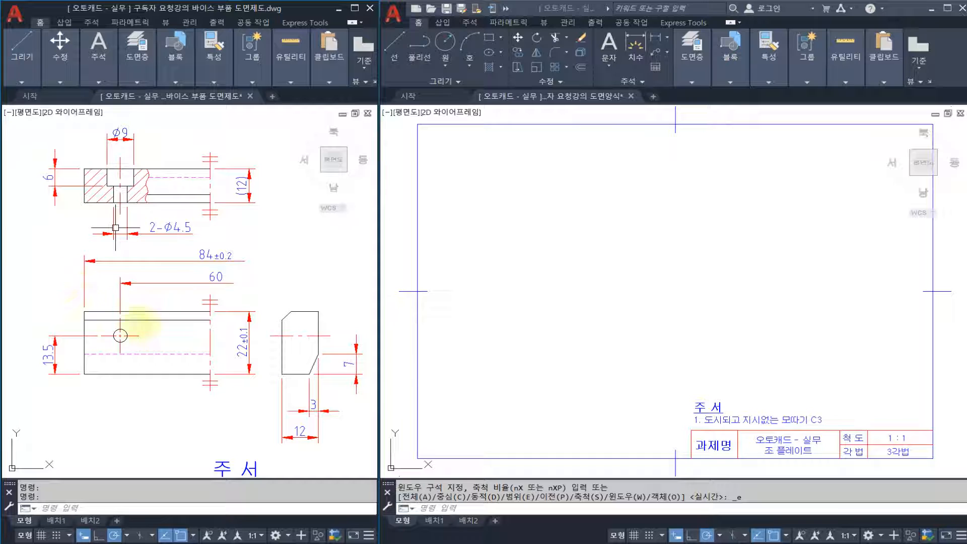
# Examine the counterbored hole in the partial section of the top view and how its hidden lines relate to the front and side views.
pyautogui.moveTo(161, 358)
pyautogui.mouseDown()
pyautogui.moveTo(184, 367)
pyautogui.moveTo(185, 353)
pyautogui.mouseUp()
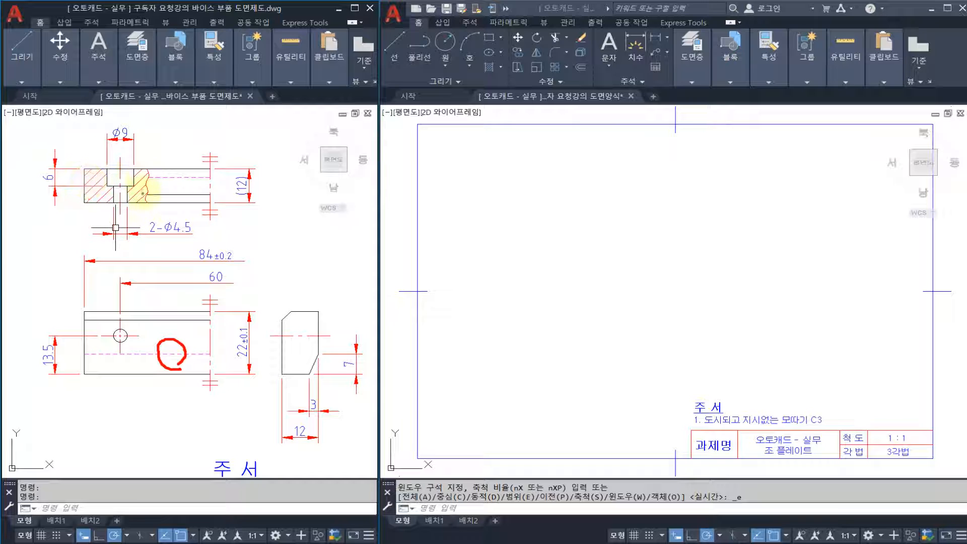
pyautogui.moveTo(142, 217)
pyautogui.mouseDown()
pyautogui.moveTo(93, 176)
pyautogui.moveTo(135, 161)
pyautogui.mouseUp()
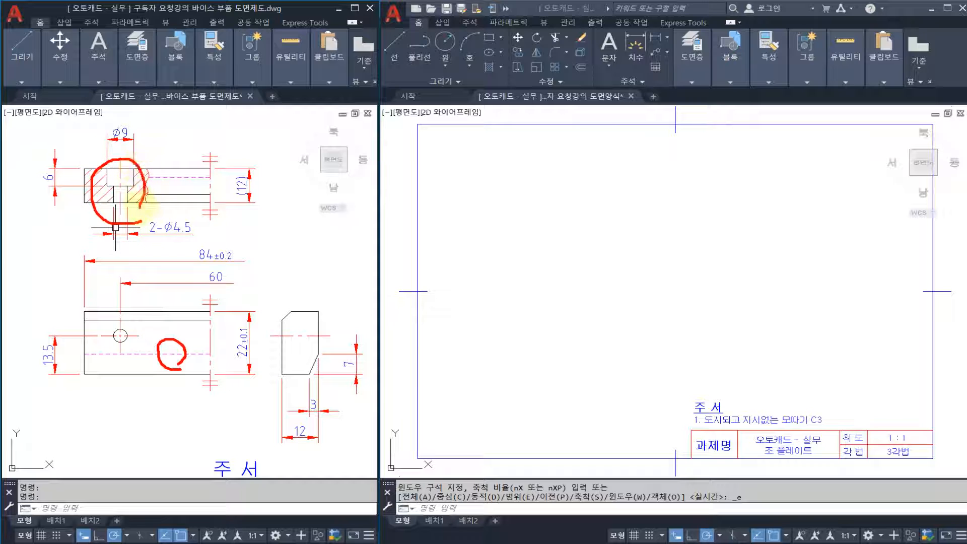
pyautogui.moveTo(142, 205); pyautogui.dragTo(157, 210)
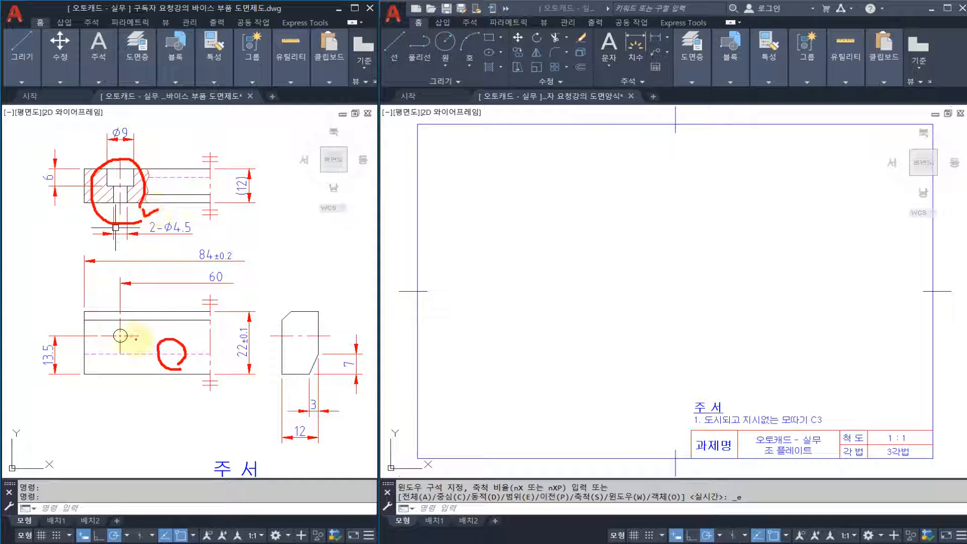
pyautogui.moveTo(136, 339)
pyautogui.mouseDown()
pyautogui.moveTo(104, 331)
pyautogui.moveTo(130, 323)
pyautogui.moveTo(135, 346)
pyautogui.mouseUp()
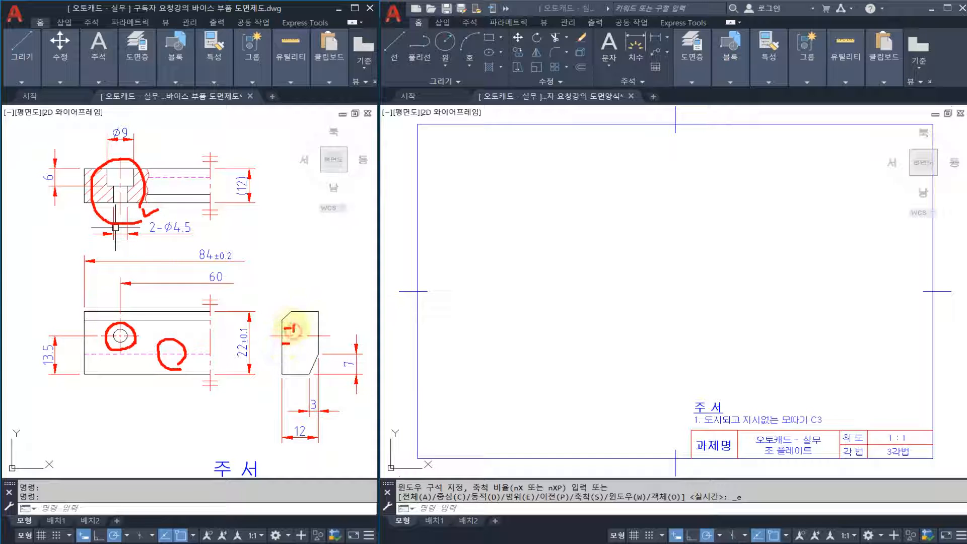
pyautogui.moveTo(294, 354)
pyautogui.mouseDown()
pyautogui.moveTo(320, 351)
pyautogui.moveTo(313, 320)
pyautogui.mouseUp()
pyautogui.moveTo(134, 319)
pyautogui.mouseDown()
pyautogui.moveTo(139, 348)
pyautogui.moveTo(132, 317)
pyautogui.moveTo(142, 330)
pyautogui.mouseUp()
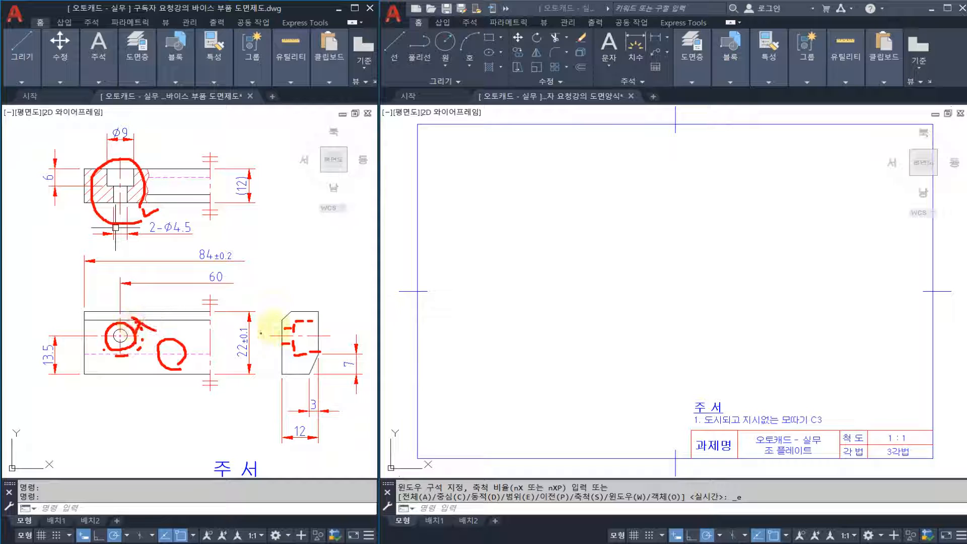
pyautogui.moveTo(286, 316); pyautogui.dragTo(300, 329)
pyautogui.moveTo(307, 347); pyautogui.dragTo(289, 355)
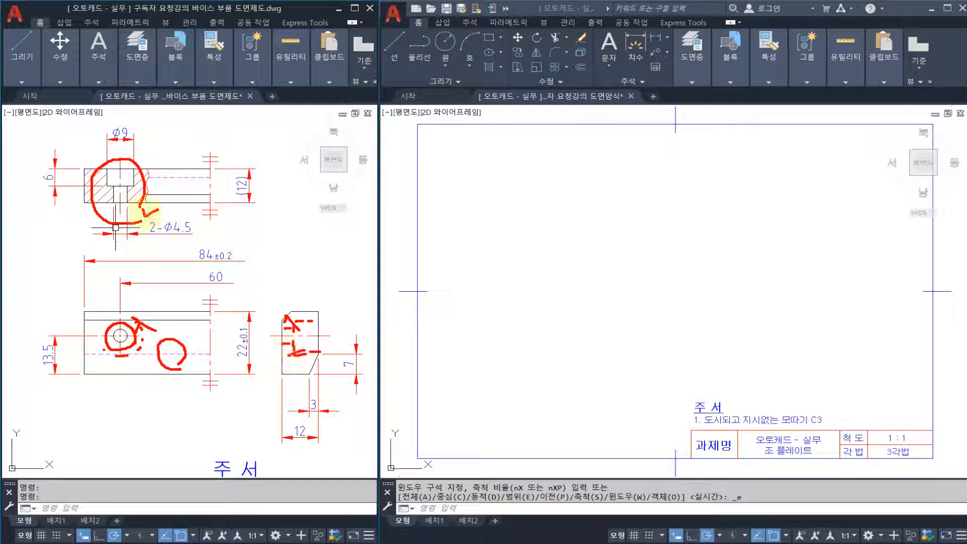
pyautogui.moveTo(117, 154); pyautogui.dragTo(150, 130)
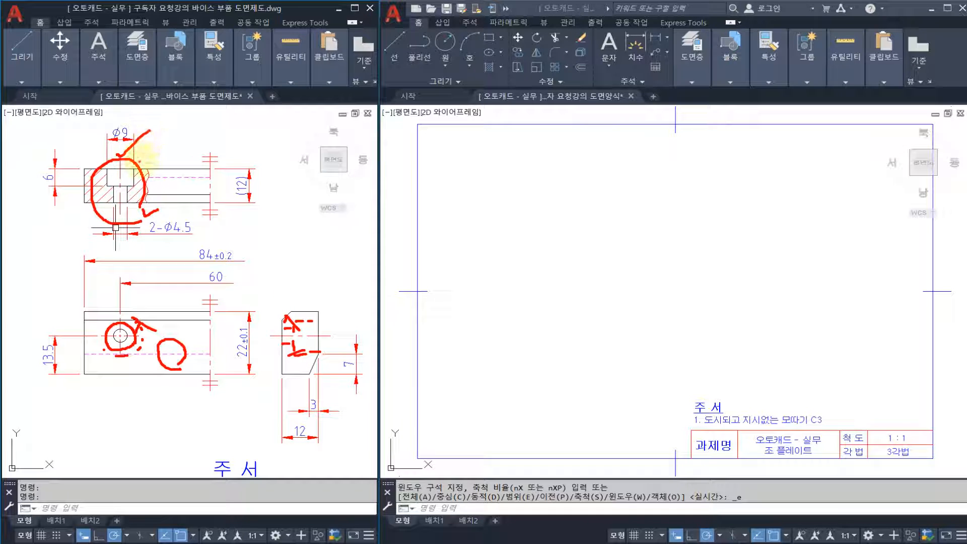
pyautogui.moveTo(135, 160); pyautogui.dragTo(166, 135)
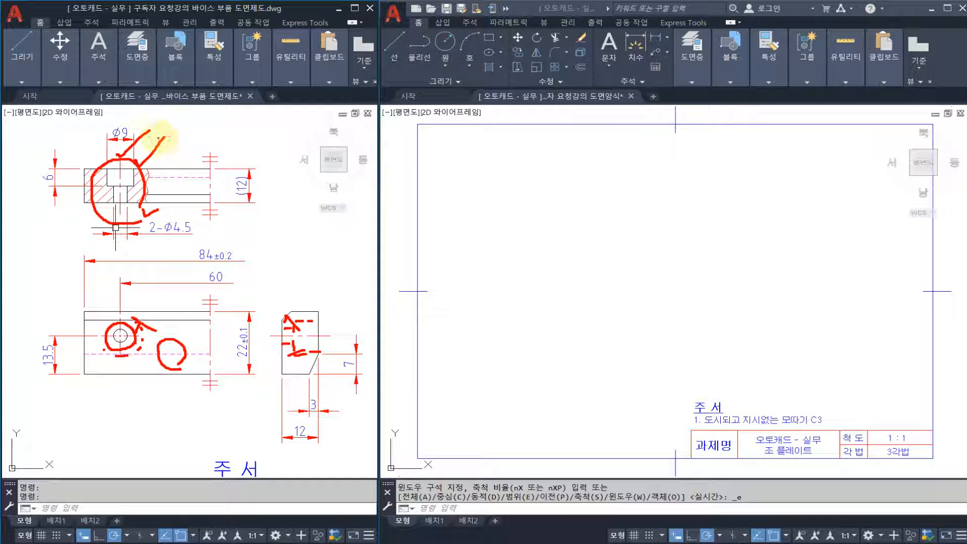
pyautogui.press('Escape')
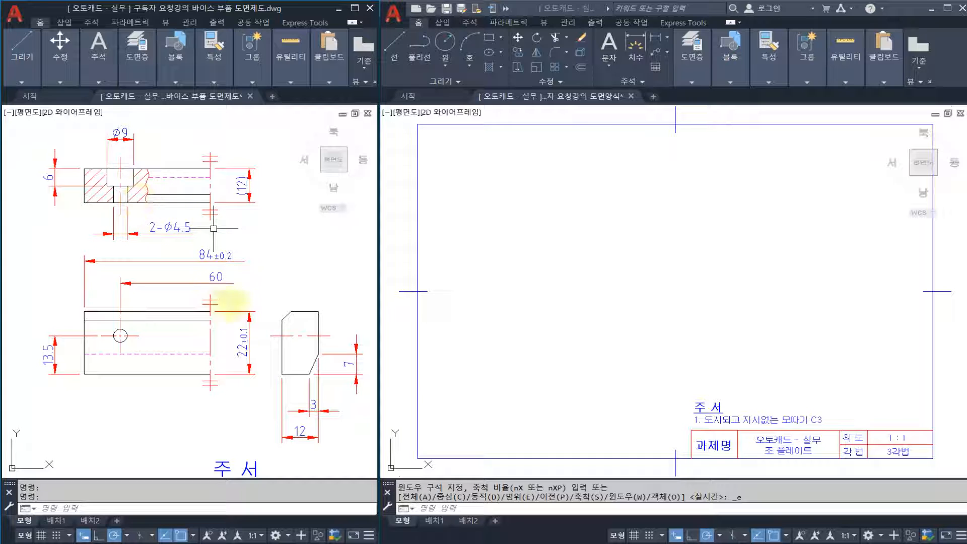
# Examine the symmetry marks on the front and top views and the omitted half they stand for.
pyautogui.moveTo(218, 309)
pyautogui.mouseDown()
pyautogui.moveTo(372, 309)
pyautogui.moveTo(375, 370)
pyautogui.moveTo(221, 376)
pyautogui.moveTo(348, 351)
pyautogui.mouseUp()
pyautogui.moveTo(231, 325); pyautogui.dragTo(386, 320)
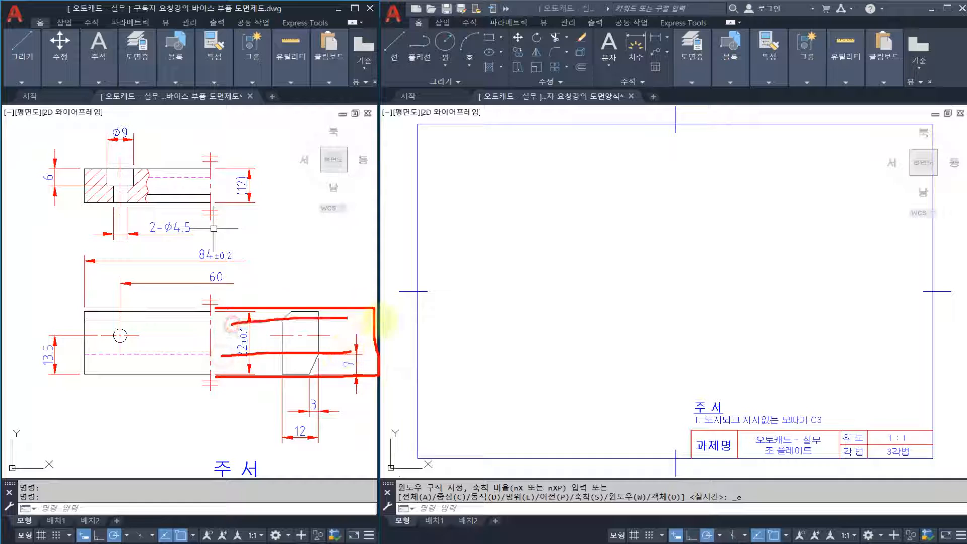
pyautogui.moveTo(217, 306); pyautogui.dragTo(181, 297)
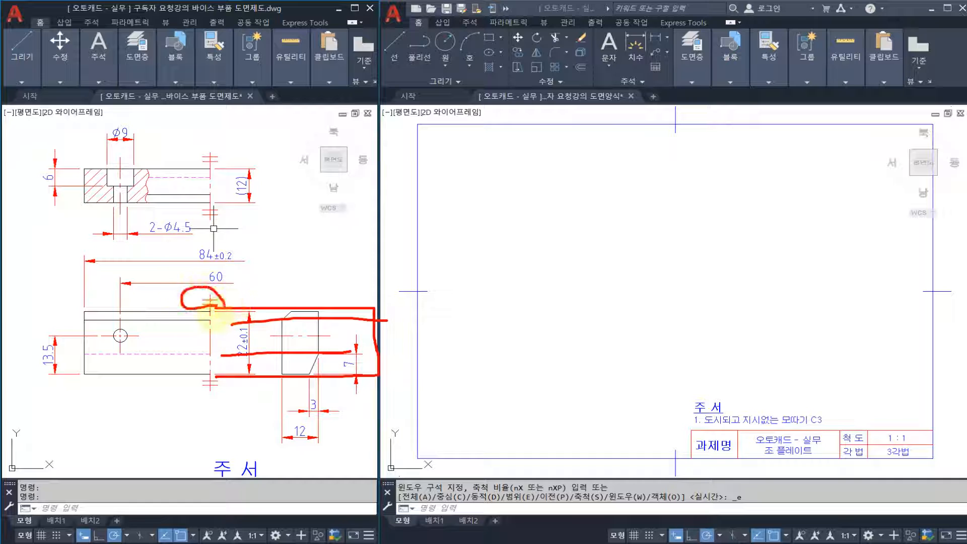
pyautogui.moveTo(205, 375)
pyautogui.mouseDown()
pyautogui.moveTo(215, 384)
pyautogui.moveTo(191, 369)
pyautogui.mouseUp()
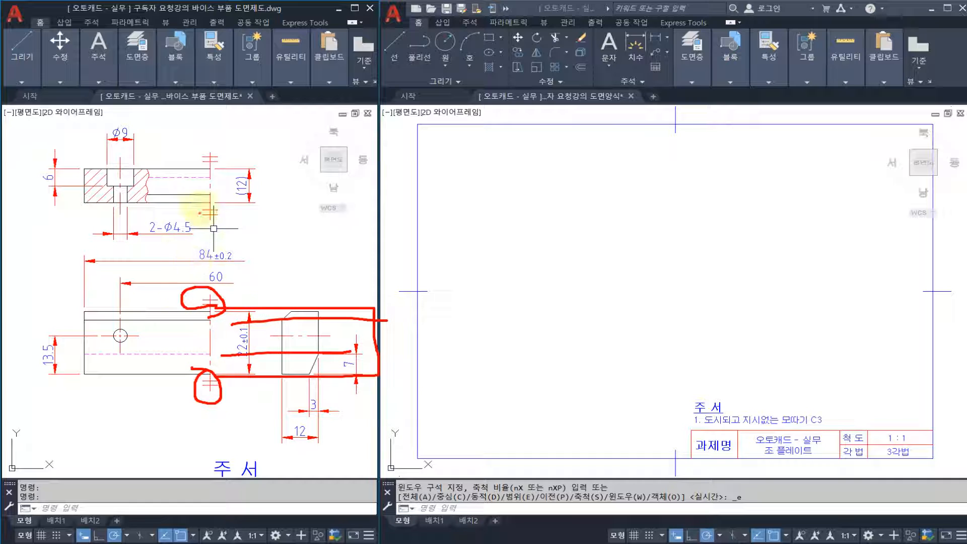
pyautogui.moveTo(200, 205)
pyautogui.mouseDown()
pyautogui.moveTo(233, 222)
pyautogui.moveTo(191, 199)
pyautogui.moveTo(206, 139)
pyautogui.mouseUp()
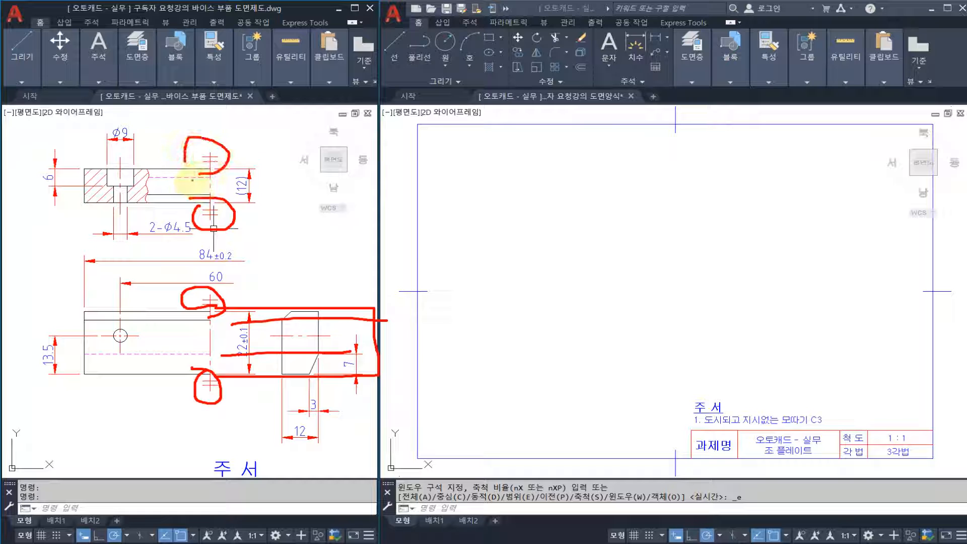
pyautogui.press('Escape')
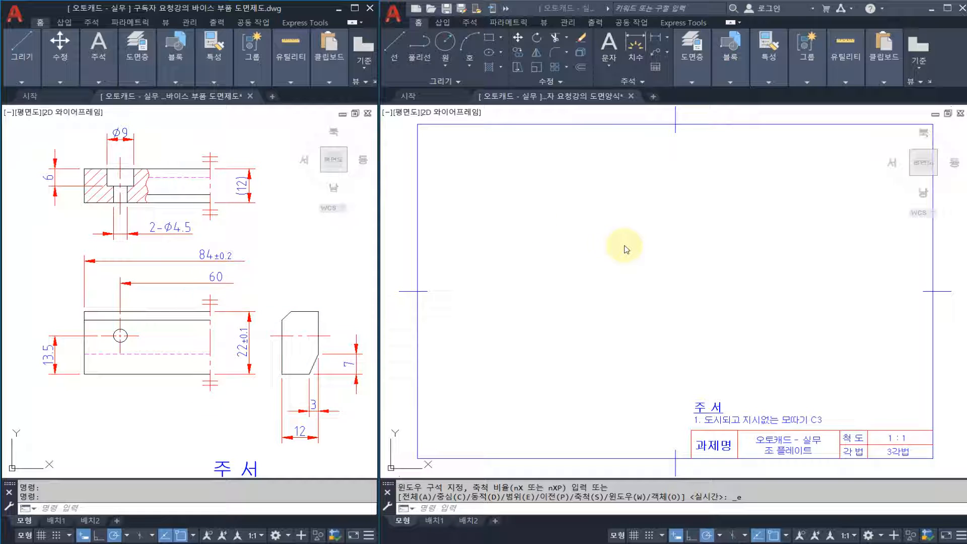
pyautogui.click(593, 247)
pyautogui.press('Escape')
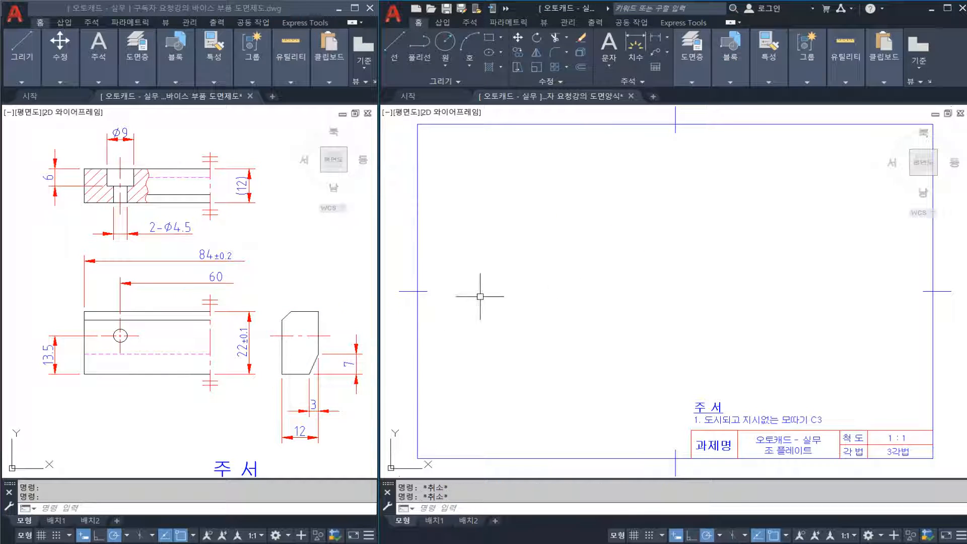
pyautogui.click(252, 255)
pyautogui.press('Escape')
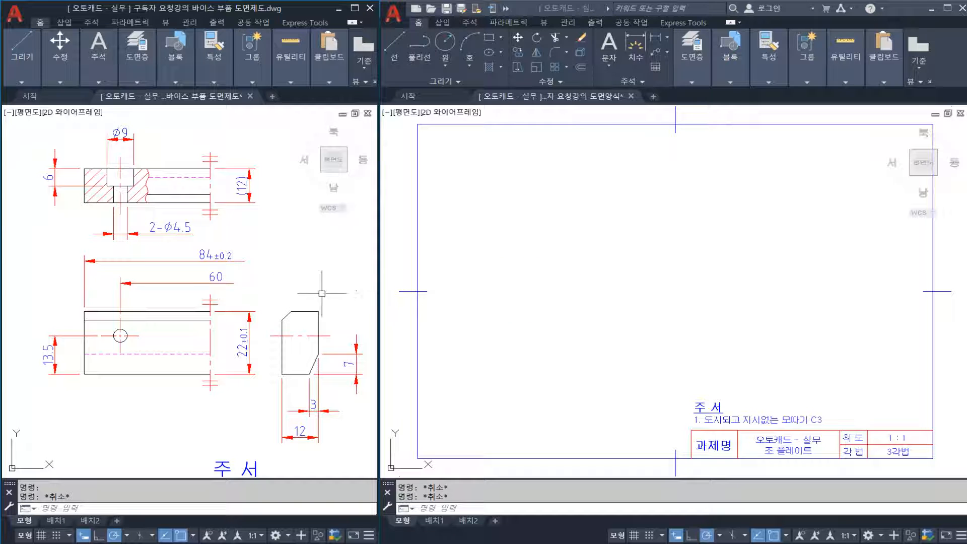
pyautogui.click(237, 297)
pyautogui.press('Escape')
pyautogui.press('Escape')
pyautogui.press('Escape')
pyautogui.click(173, 344)
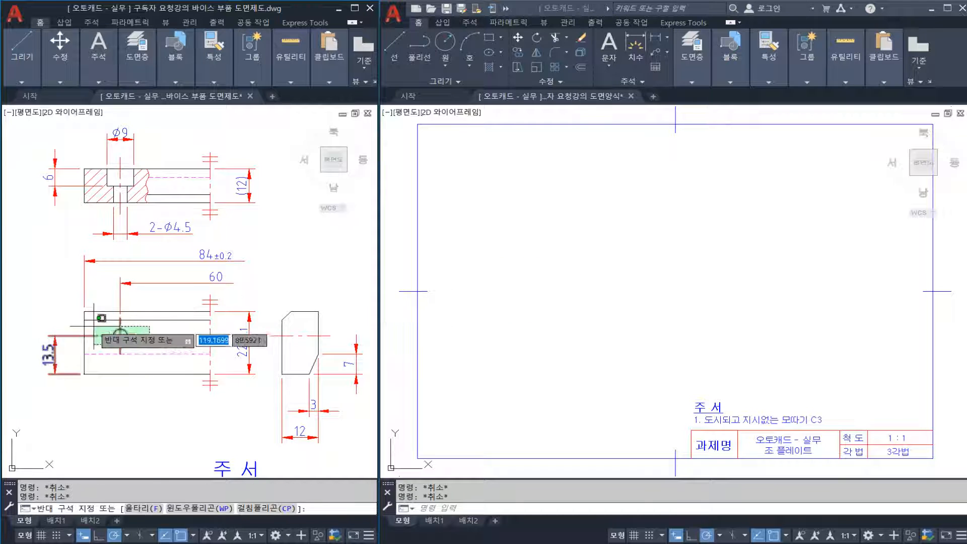
pyautogui.press('Escape')
pyautogui.press('Escape')
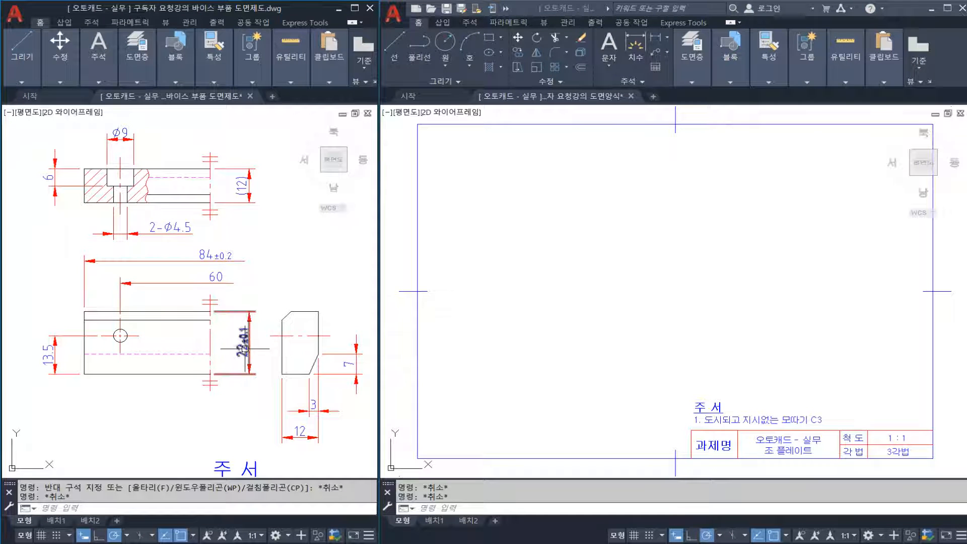
# Try to mirror the reference front view's drawn half about its vertical symmetry line, keeping the source objects, and return to the empty sheet.
pyautogui.click(74, 301)
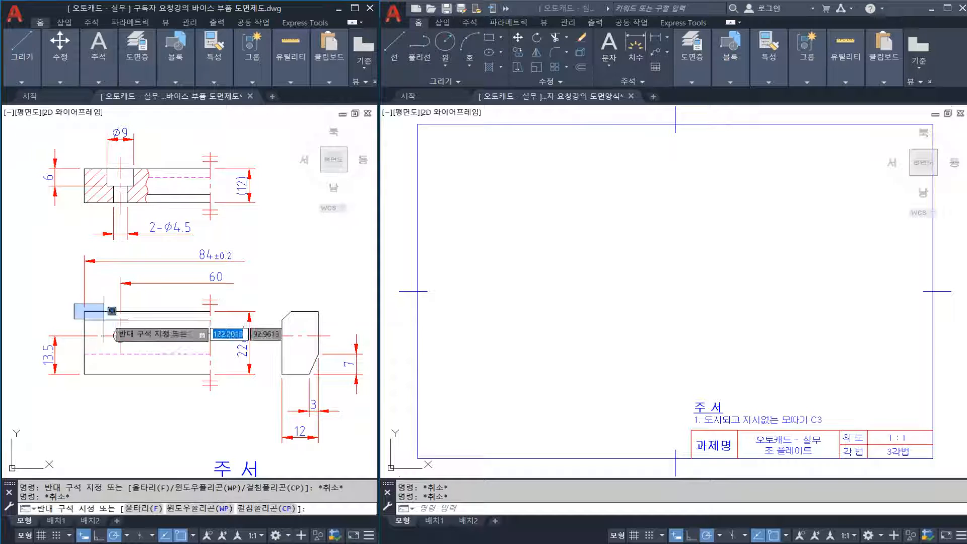
pyautogui.click(238, 385)
pyautogui.write('mi')
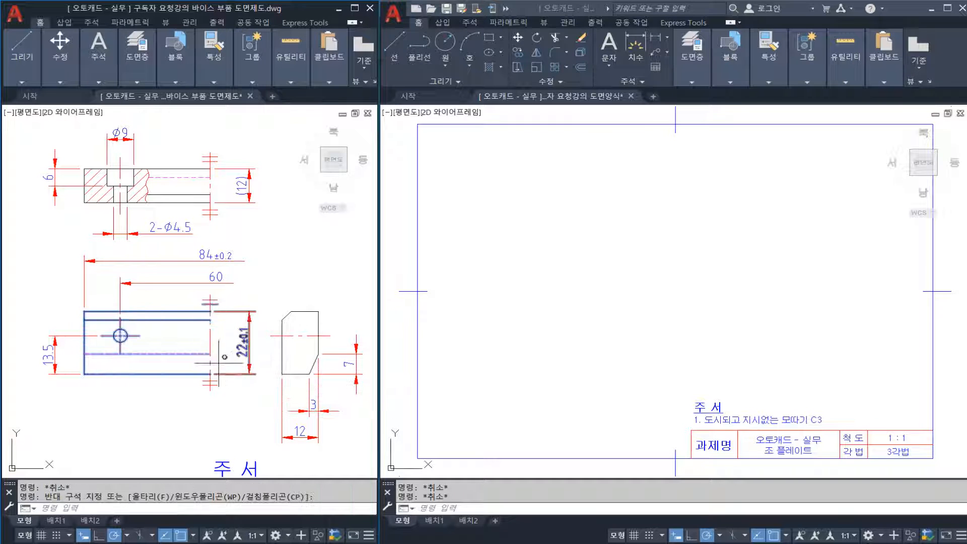
pyautogui.press('Return')
pyautogui.click(210, 312)
pyautogui.click(212, 347)
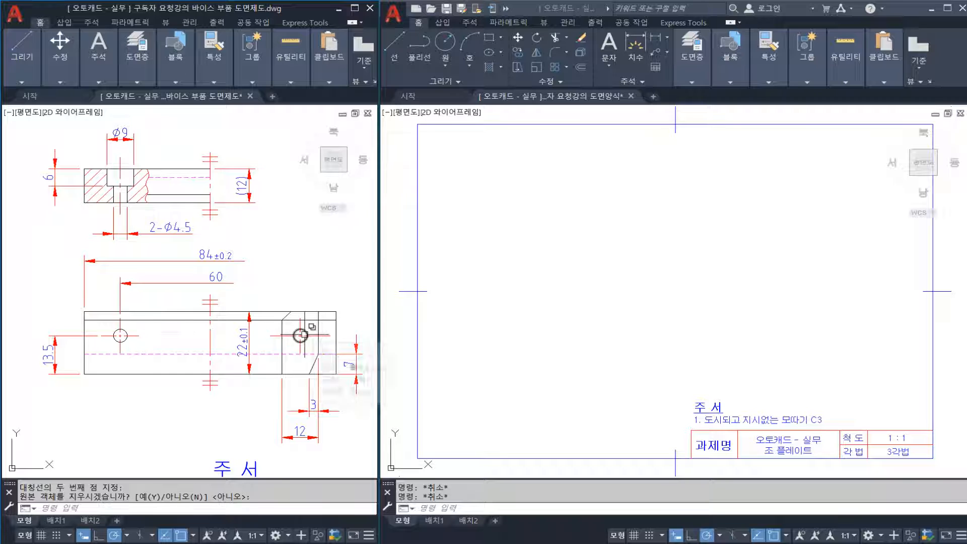
pyautogui.press('Escape')
pyautogui.press('Escape')
pyautogui.click(631, 278)
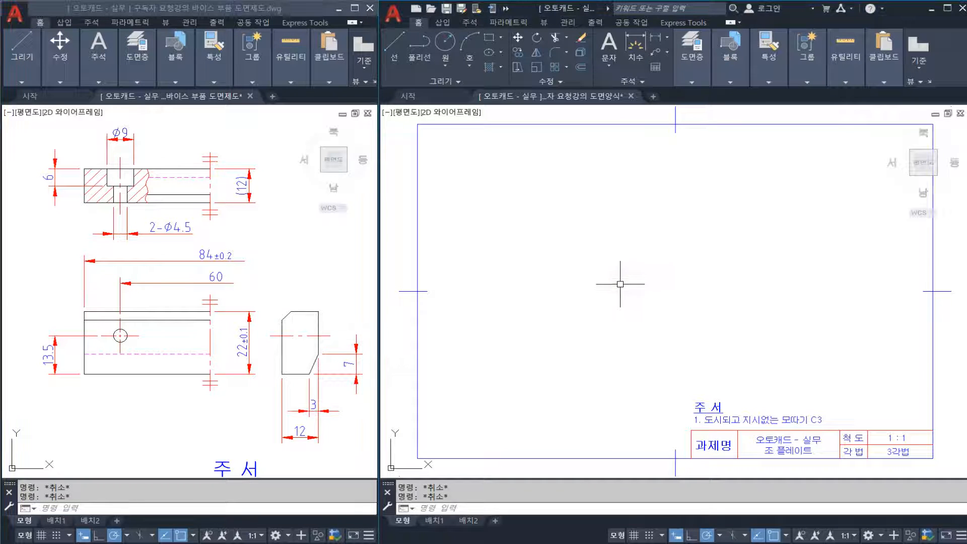
# Draw crossing horizontal and vertical construction lines below the sheet's centre as the front view's bottom edge and symmetry line.
pyautogui.write('x')
pyautogui.press('Escape')
pyautogui.write('xl')
pyautogui.press('Return')
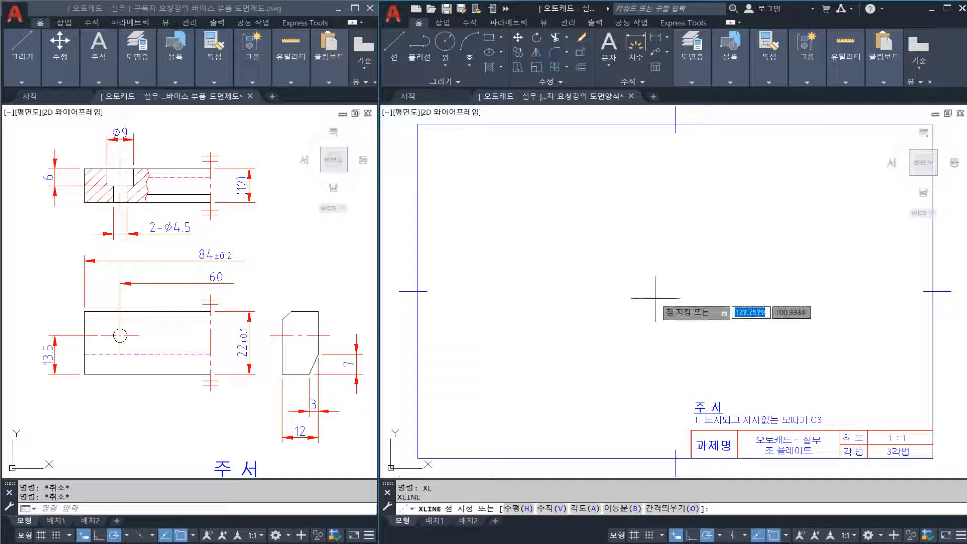
pyautogui.click(632, 337)
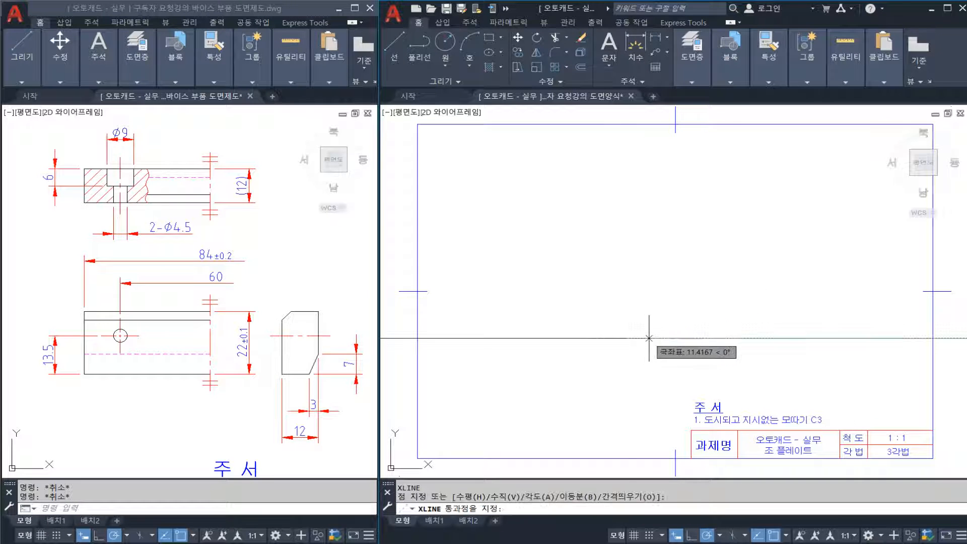
pyautogui.click(649, 337)
pyautogui.click(628, 303)
pyautogui.press('Escape')
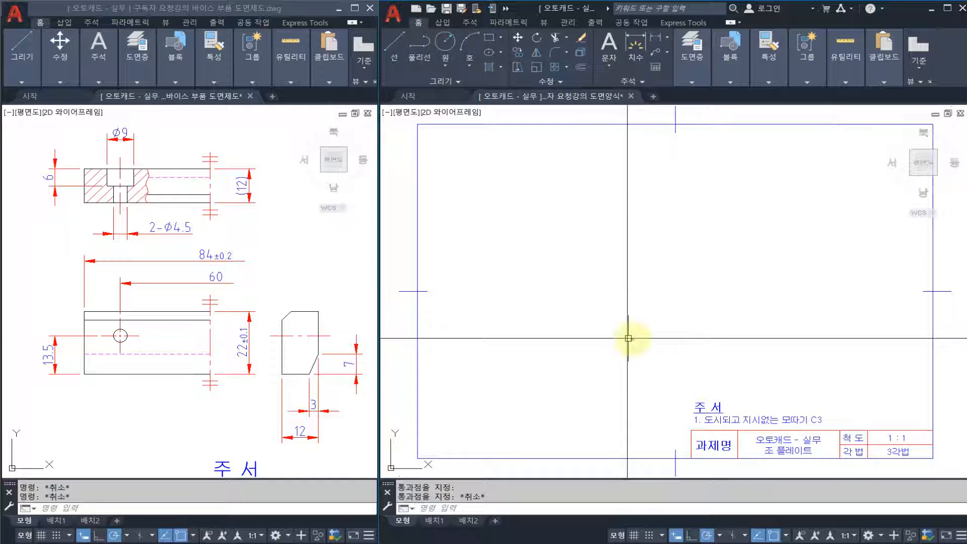
pyautogui.moveTo(629, 338)
pyautogui.mouseDown()
pyautogui.moveTo(636, 328)
pyautogui.moveTo(617, 348)
pyautogui.moveTo(639, 337)
pyautogui.mouseUp()
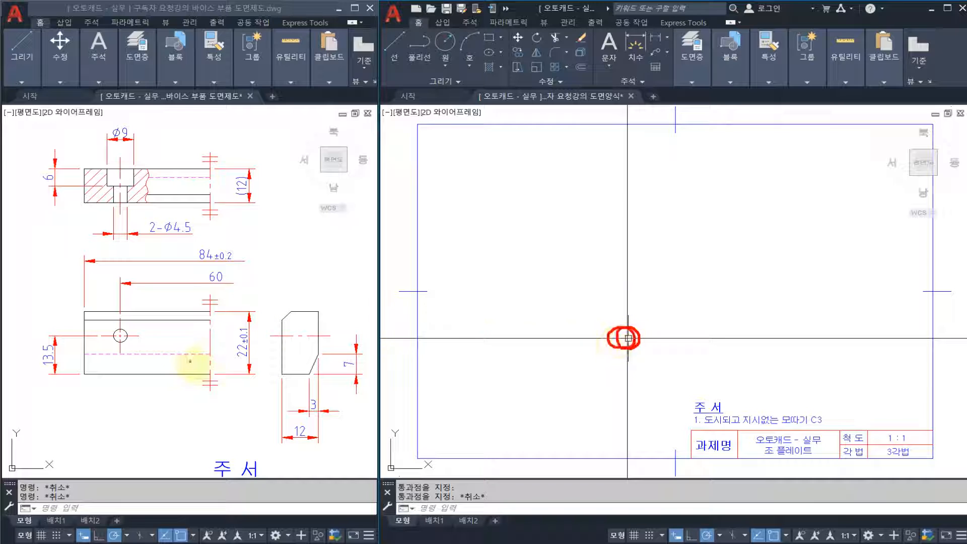
pyautogui.moveTo(209, 368); pyautogui.dragTo(217, 383)
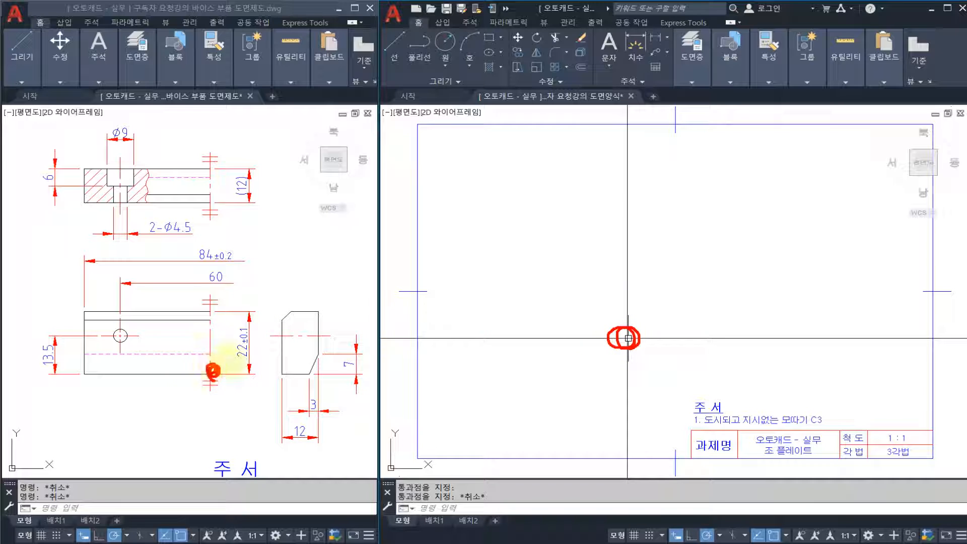
pyautogui.press('Escape')
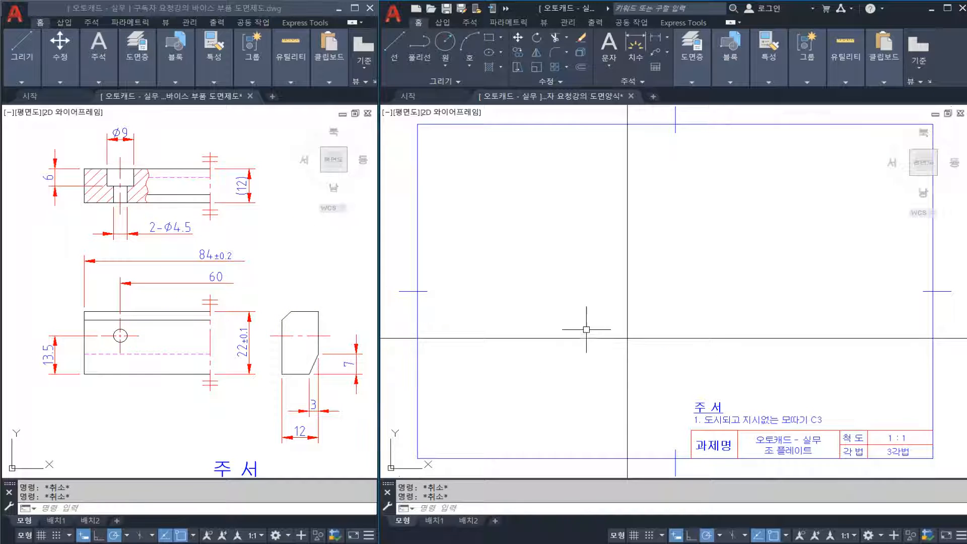
# Offset the vertical construction line 84/2 to the left to mark the front view's end edge.
pyautogui.write('o')
pyautogui.press('Return')
pyautogui.write('84/')
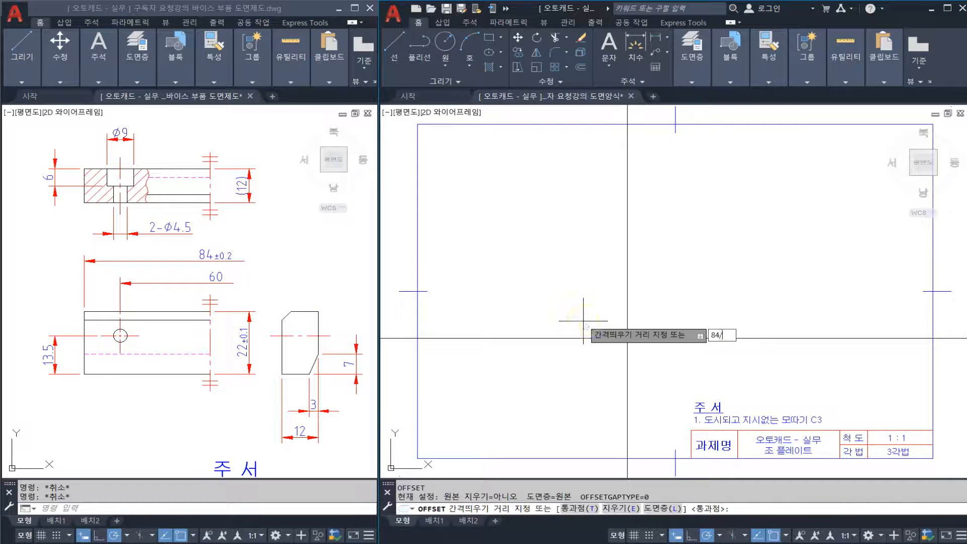
pyautogui.write('2')
pyautogui.press('Return')
pyautogui.click(627, 319)
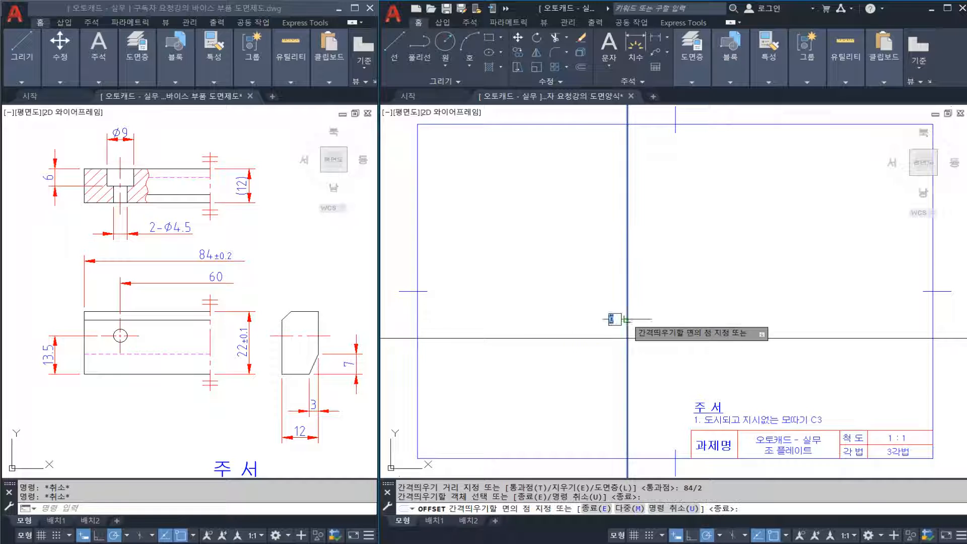
pyautogui.click(614, 319)
pyautogui.press('Escape')
# Offset the horizontal construction line 22 upward for the front view's height and compare the half outline with the reference.
pyautogui.press('Return')
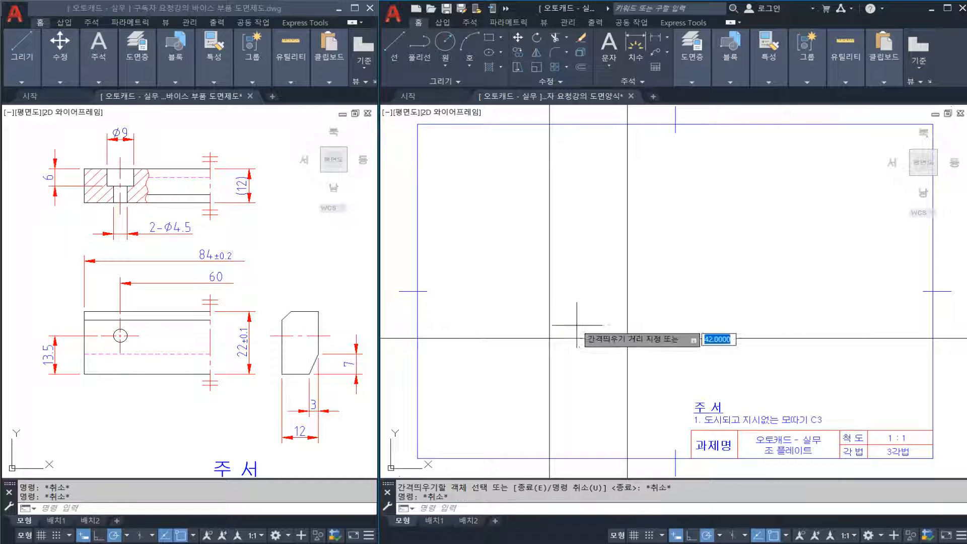
pyautogui.press('Escape')
pyautogui.press('Return')
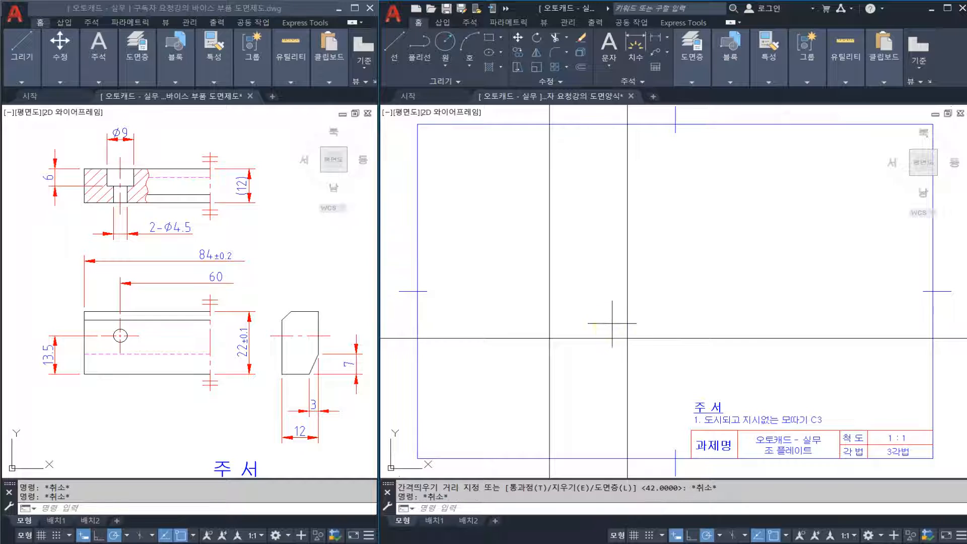
pyautogui.write('22')
pyautogui.press('Return')
pyautogui.click(609, 338)
pyautogui.click(606, 325)
pyautogui.press('Escape')
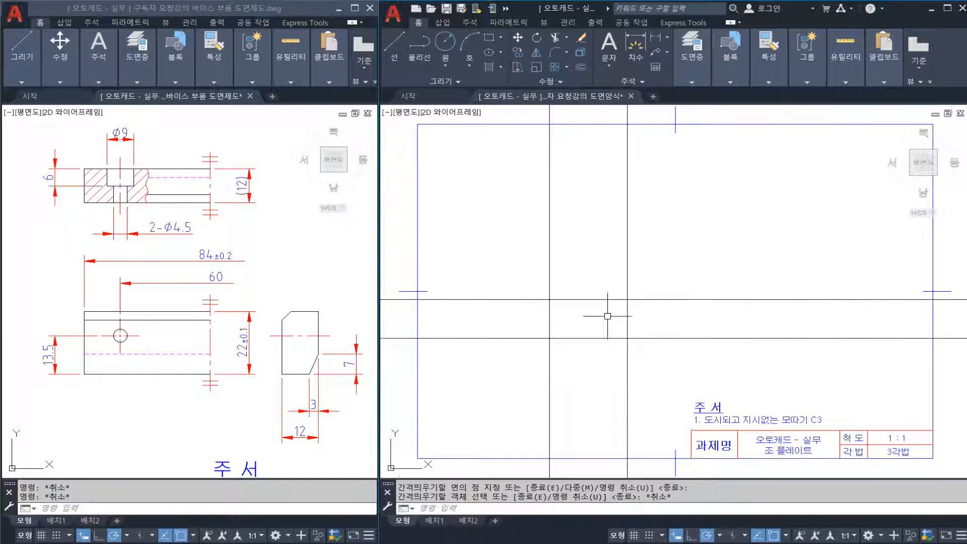
pyautogui.moveTo(630, 301)
pyautogui.mouseDown()
pyautogui.moveTo(552, 303)
pyautogui.moveTo(579, 348)
pyautogui.moveTo(632, 344)
pyautogui.mouseUp()
pyautogui.moveTo(215, 306)
pyautogui.mouseDown()
pyautogui.moveTo(82, 313)
pyautogui.moveTo(90, 364)
pyautogui.moveTo(172, 372)
pyautogui.mouseUp()
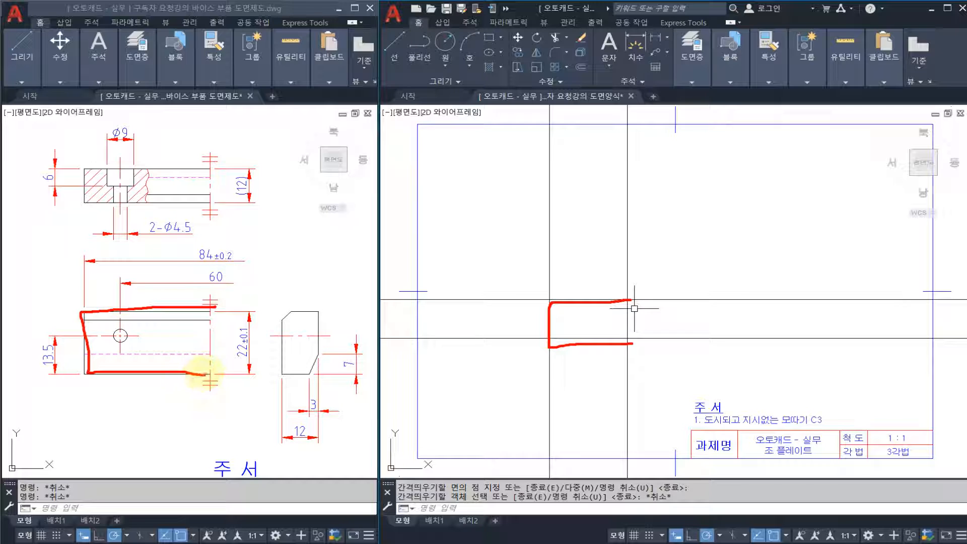
pyautogui.press('Escape')
pyautogui.press('Escape')
pyautogui.press('Escape')
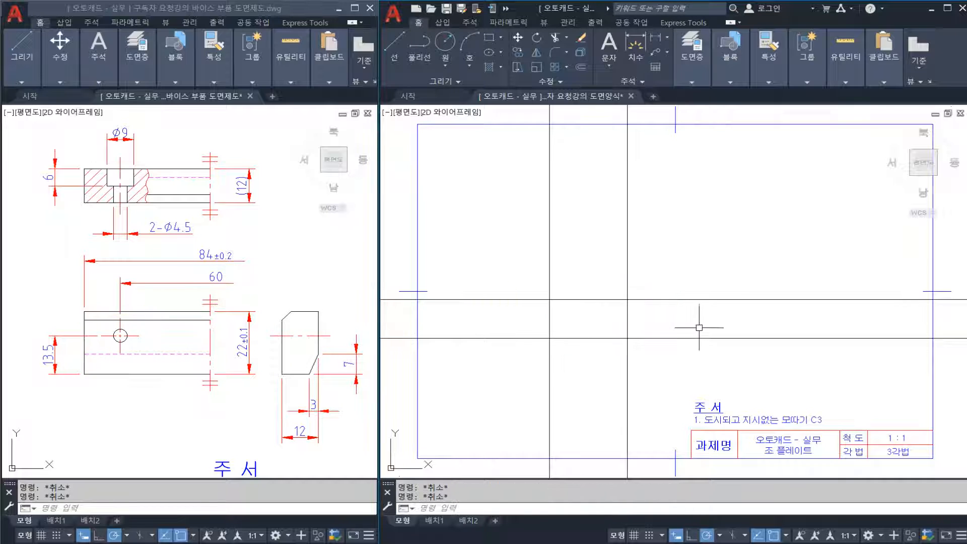
# Place a vertical construction line to the right of the front view as the side view's left edge.
pyautogui.write('xl')
pyautogui.press('Return')
pyautogui.write('v')
pyautogui.press('Return')
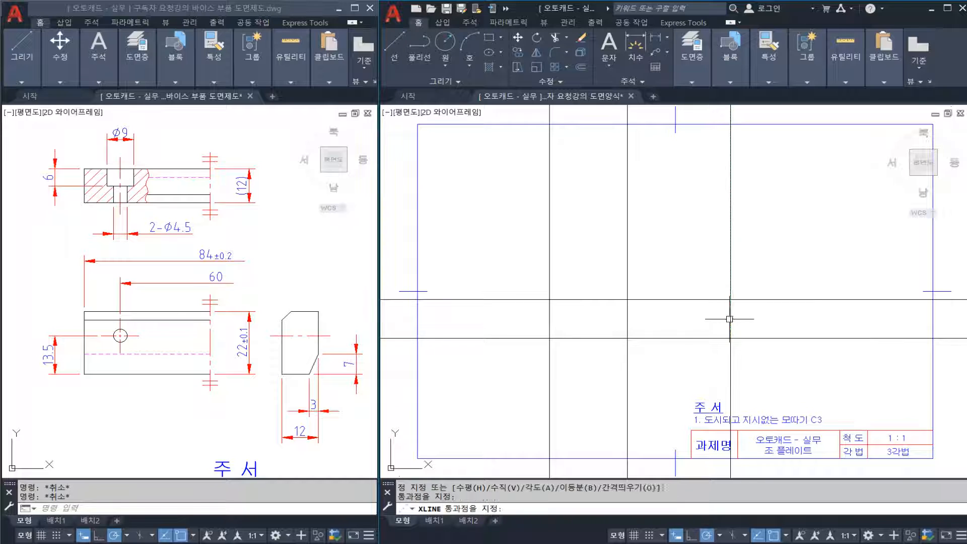
pyautogui.click(729, 319)
pyautogui.press('Escape')
pyautogui.moveTo(730, 285); pyautogui.dragTo(733, 371)
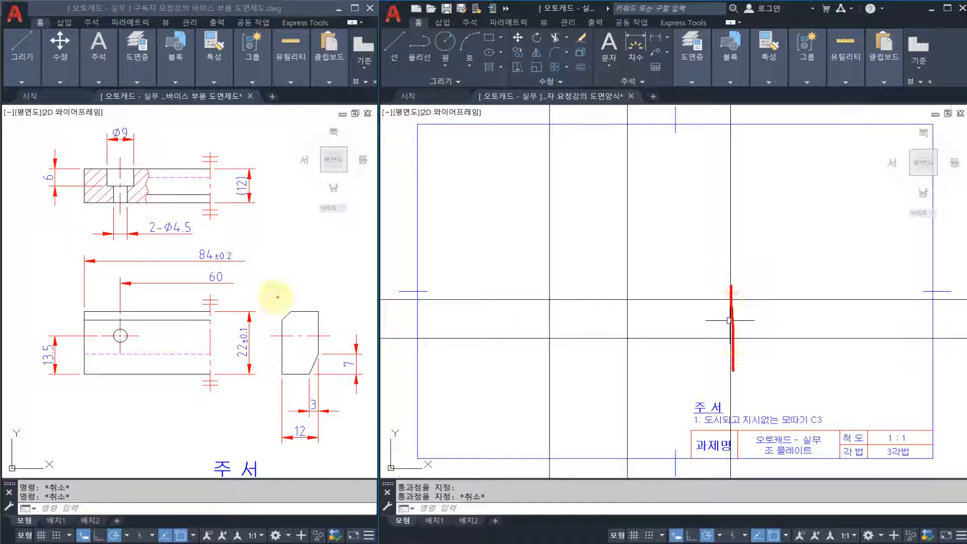
pyautogui.moveTo(277, 297); pyautogui.dragTo(287, 423)
pyautogui.press('Escape')
pyautogui.press('Escape')
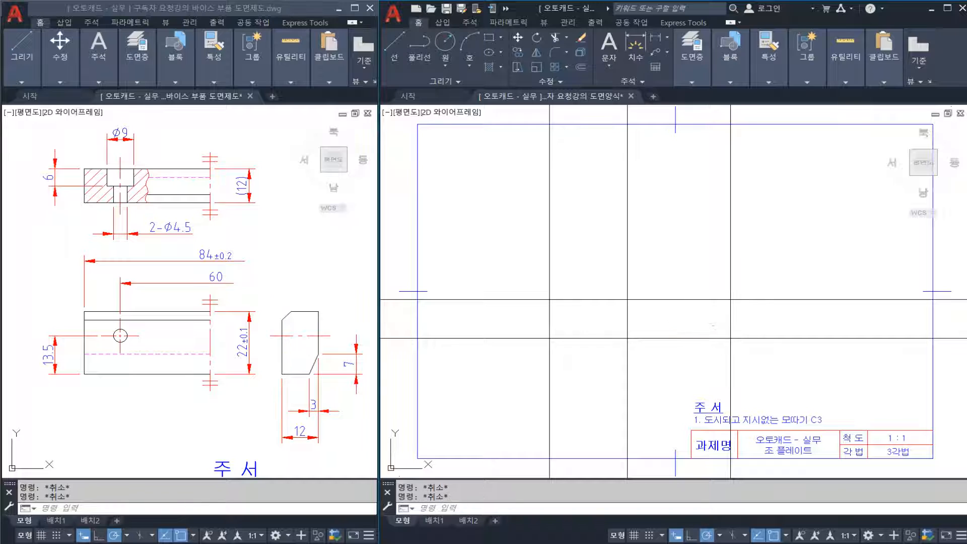
# Offset the side view's vertical construction line 12 to the right for its width.
pyautogui.write('o')
pyautogui.press('Return')
pyautogui.write('12')
pyautogui.press('Return')
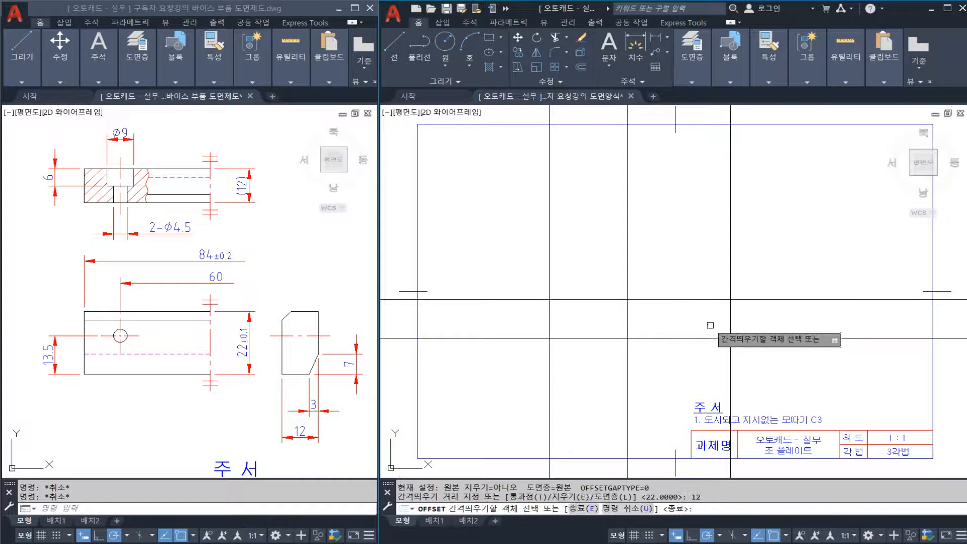
pyautogui.click(730, 322)
pyautogui.click(755, 324)
pyautogui.press('Escape')
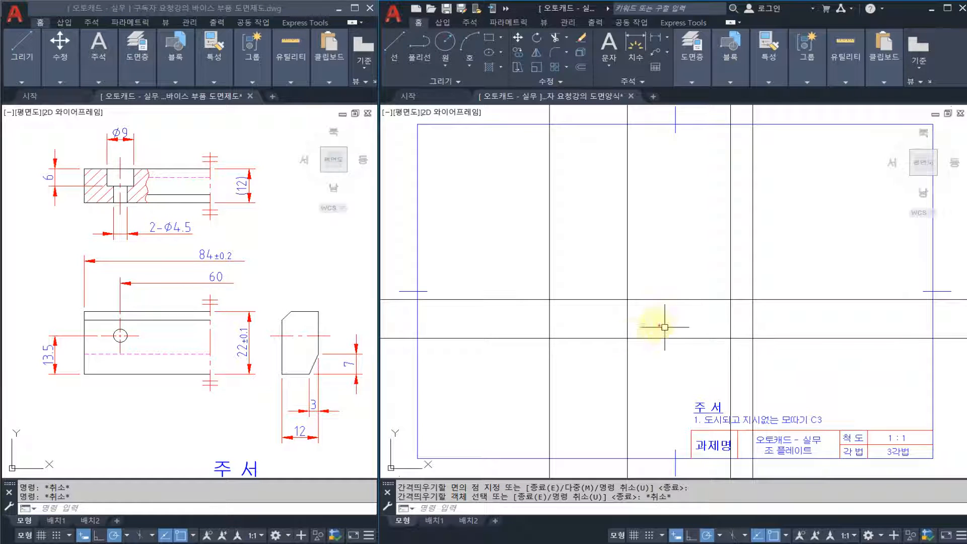
pyautogui.moveTo(632, 334)
pyautogui.mouseDown()
pyautogui.moveTo(547, 305)
pyautogui.moveTo(623, 298)
pyautogui.mouseUp()
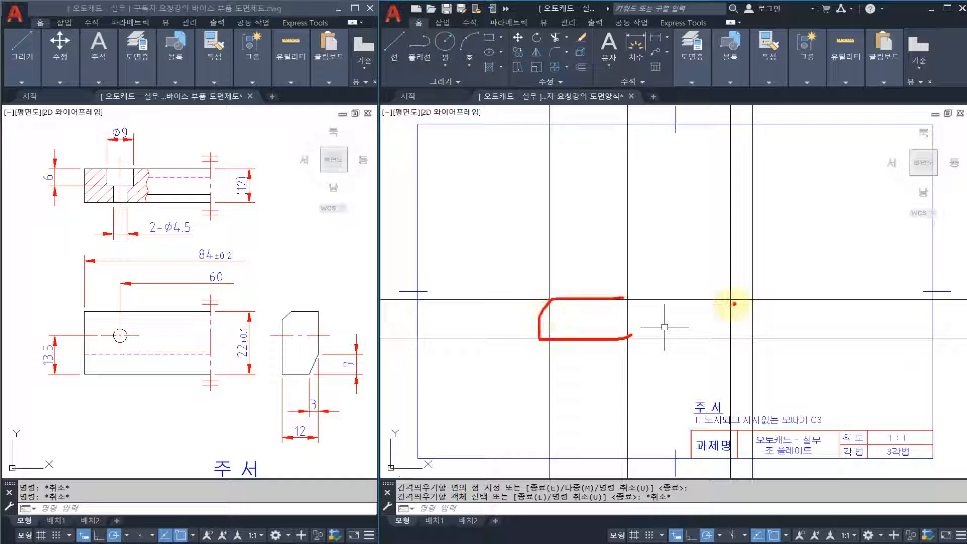
pyautogui.moveTo(734, 304)
pyautogui.mouseDown()
pyautogui.moveTo(757, 346)
pyautogui.moveTo(758, 301)
pyautogui.moveTo(722, 297)
pyautogui.mouseUp()
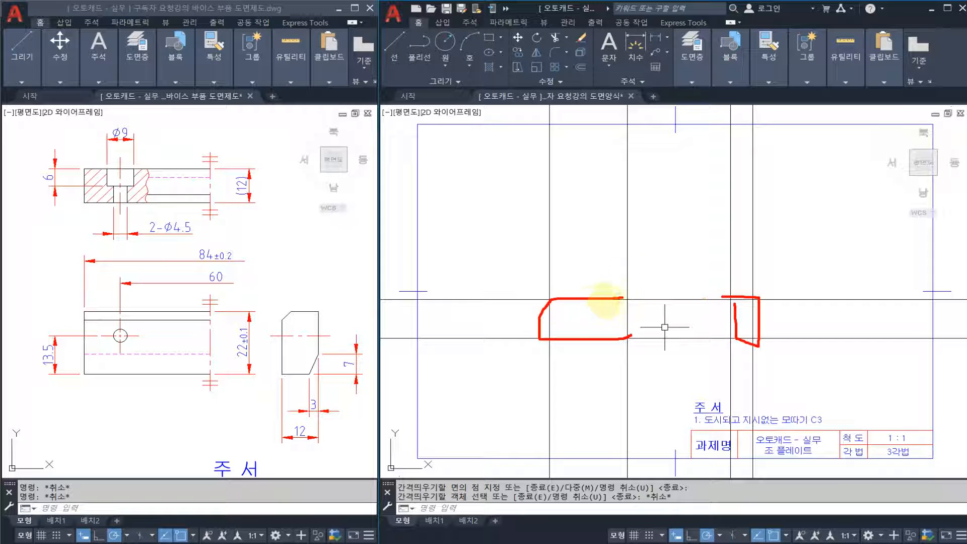
pyautogui.press('Escape')
pyautogui.press('Escape')
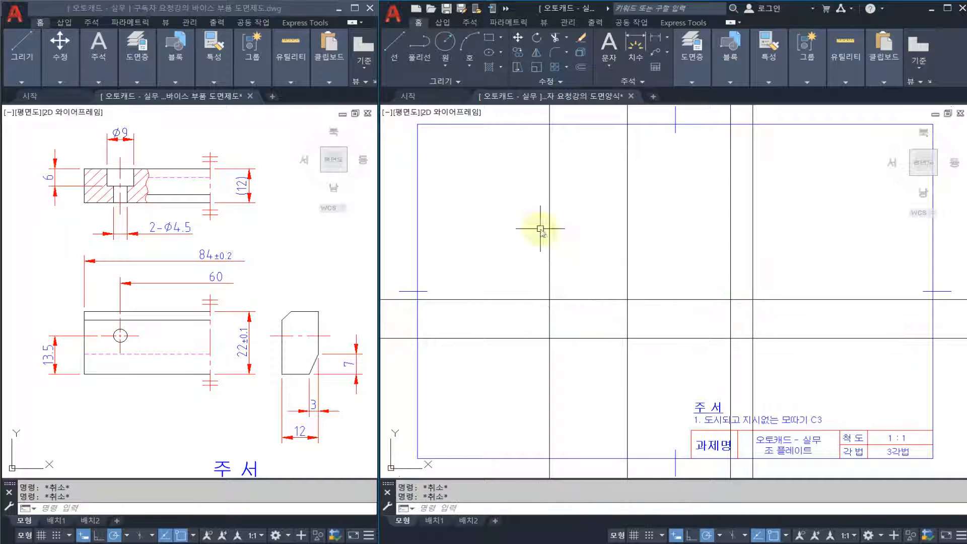
# Place a horizontal construction line above the front view as the top view's lower edge.
pyautogui.write('XL')
pyautogui.press('Return')
pyautogui.write('H')
pyautogui.press('Return')
pyautogui.click(498, 224)
pyautogui.press('Escape')
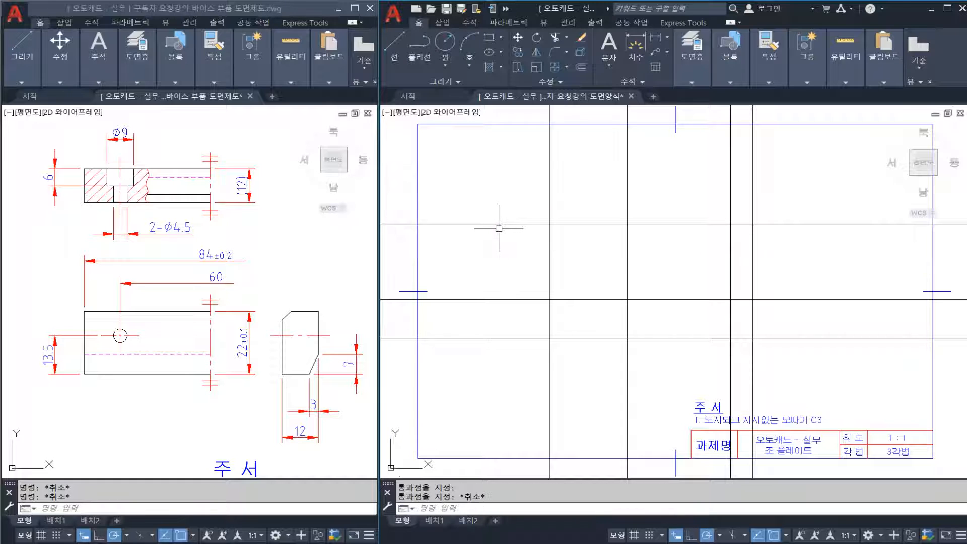
# Offset the top view's lower line 12 upward for its depth and review the outlines of all three views.
pyautogui.write('O')
pyautogui.press('Return')
pyautogui.write('12')
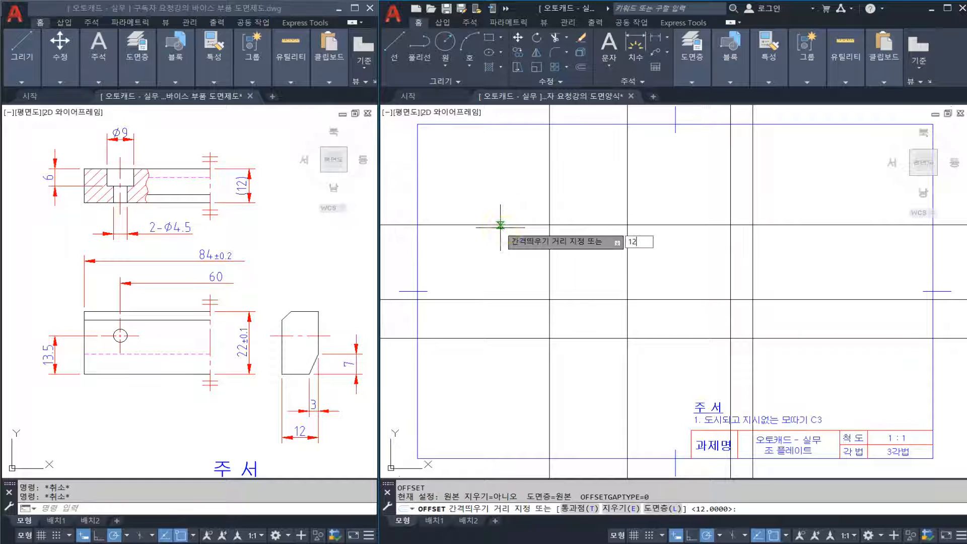
pyautogui.press('Return')
pyautogui.click(505, 225)
pyautogui.click(608, 216)
pyautogui.press('Escape')
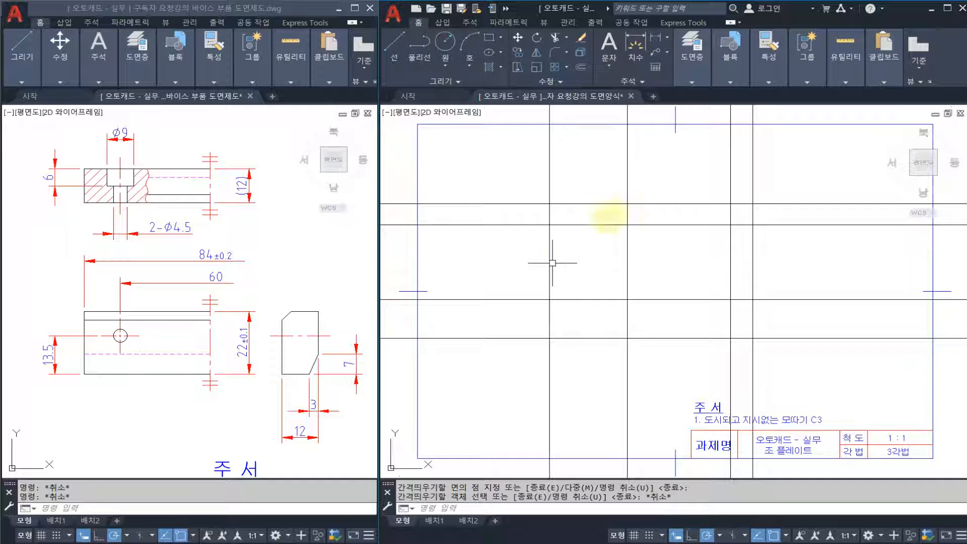
pyautogui.moveTo(633, 203)
pyautogui.mouseDown()
pyautogui.moveTo(558, 205)
pyautogui.moveTo(630, 231)
pyautogui.mouseUp()
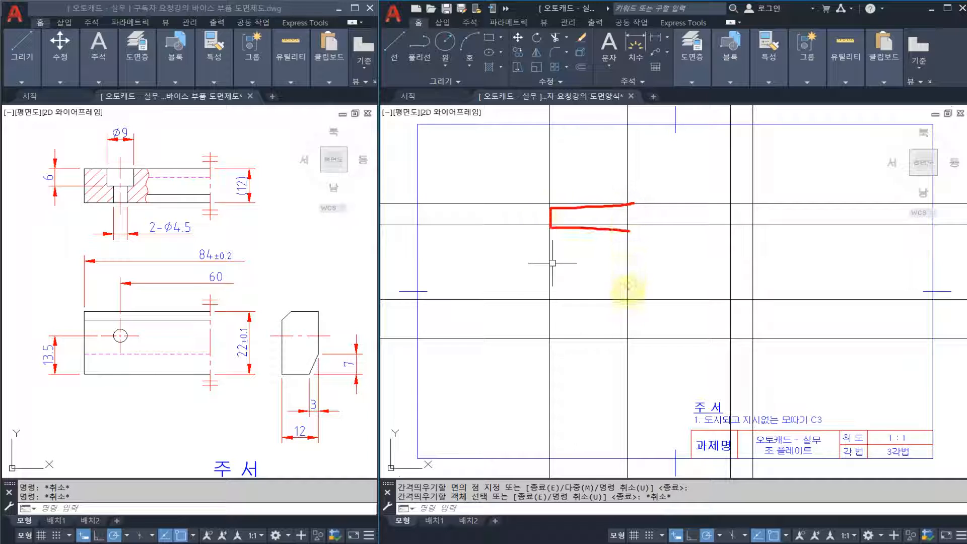
pyautogui.moveTo(628, 298)
pyautogui.mouseDown()
pyautogui.moveTo(532, 298)
pyautogui.moveTo(539, 324)
pyautogui.moveTo(648, 336)
pyautogui.mouseUp()
pyautogui.moveTo(743, 331)
pyautogui.mouseDown()
pyautogui.moveTo(741, 302)
pyautogui.moveTo(761, 351)
pyautogui.moveTo(658, 341)
pyautogui.mouseUp()
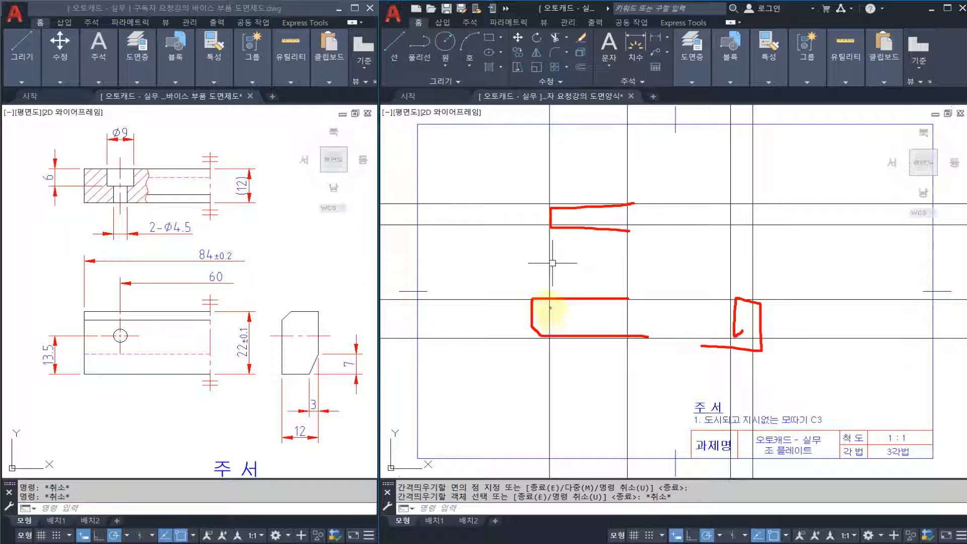
pyautogui.press('Escape')
pyautogui.press('Escape')
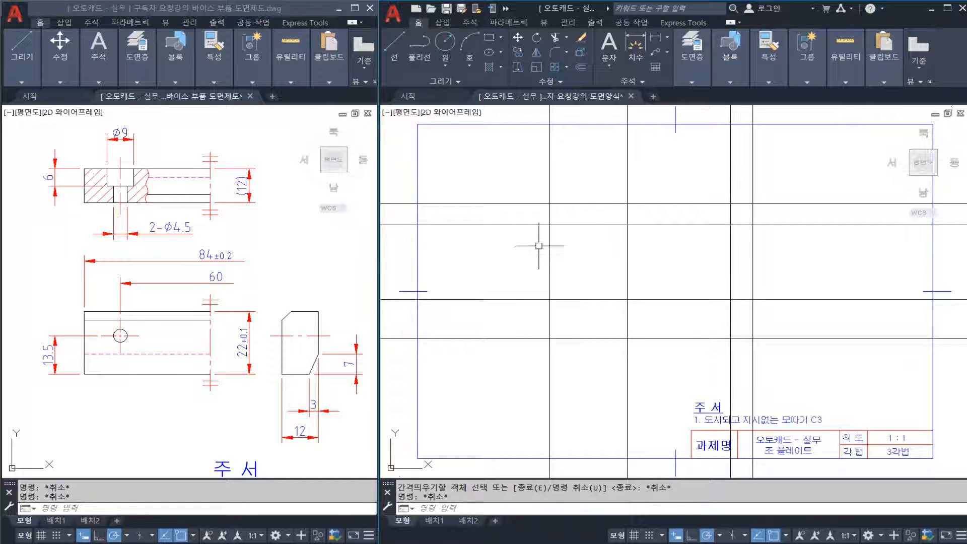
# Try to trim the construction lines around the side view, using its four boundary lines as cutting edges.
pyautogui.write('tr')
pyautogui.press('Return')
pyautogui.click(788, 361)
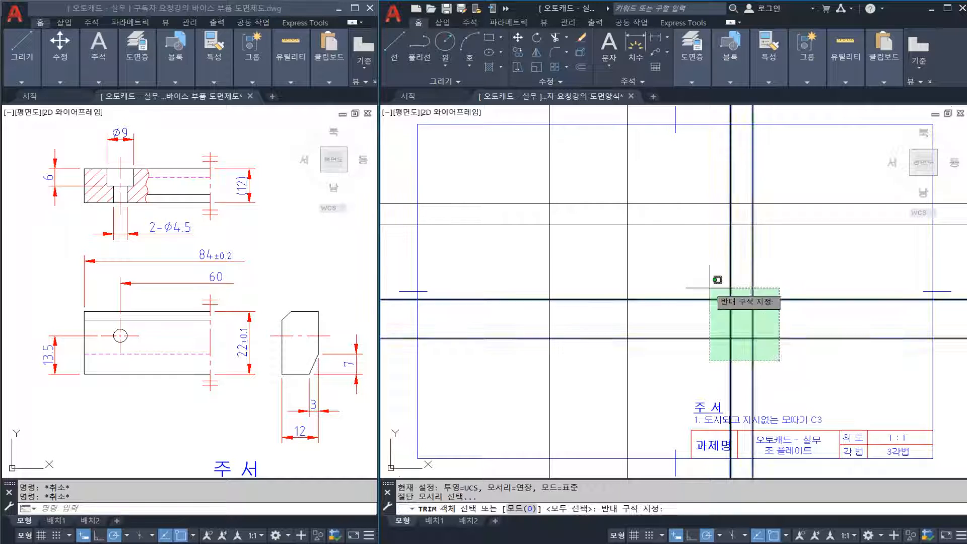
pyautogui.click(709, 278)
pyautogui.press('Return')
pyautogui.click(797, 360)
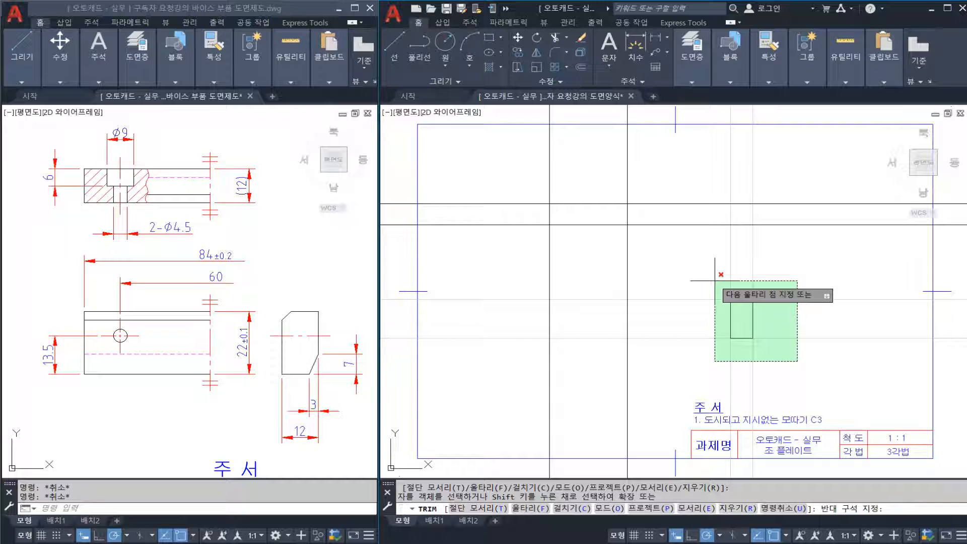
pyautogui.press('Escape')
pyautogui.press('Escape')
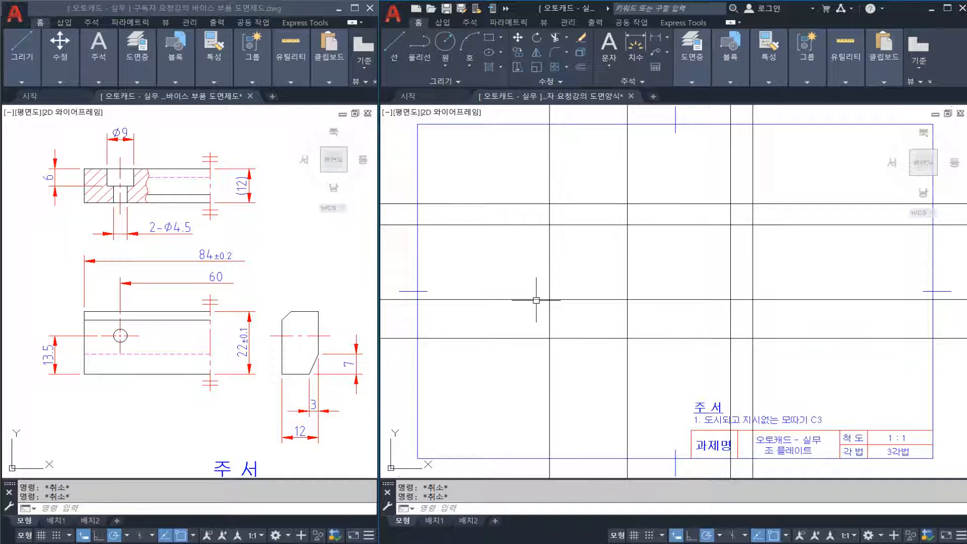
# Trim the four horizontal construction lines to the left of the front view's left edge.
pyautogui.write('tr')
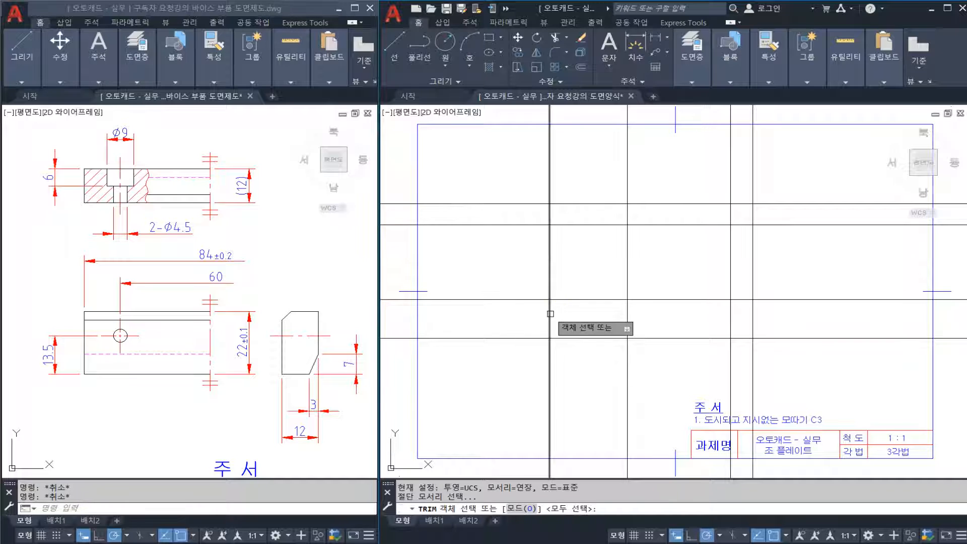
pyautogui.press('Return')
pyautogui.click(511, 160)
pyautogui.click(460, 363)
pyautogui.press('Escape')
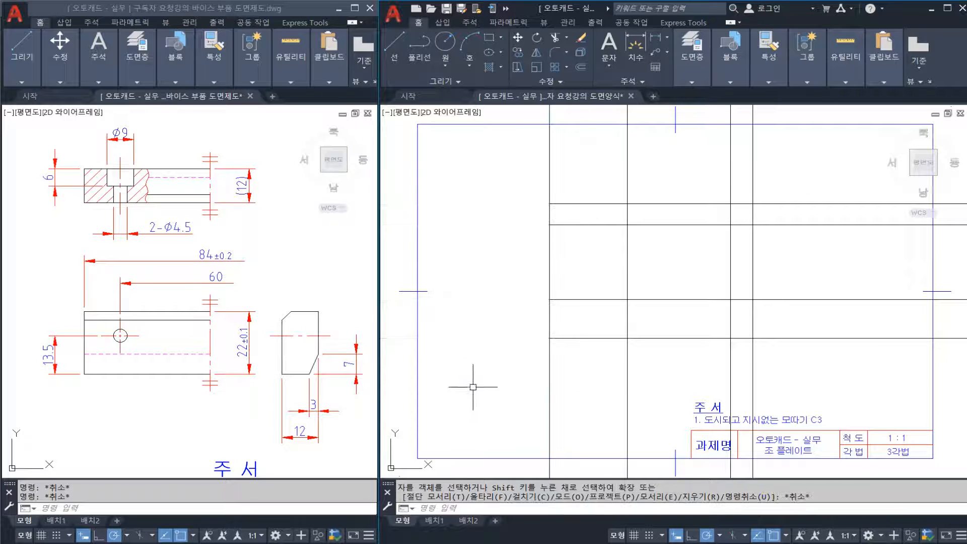
pyautogui.write('tr')
pyautogui.press('Return')
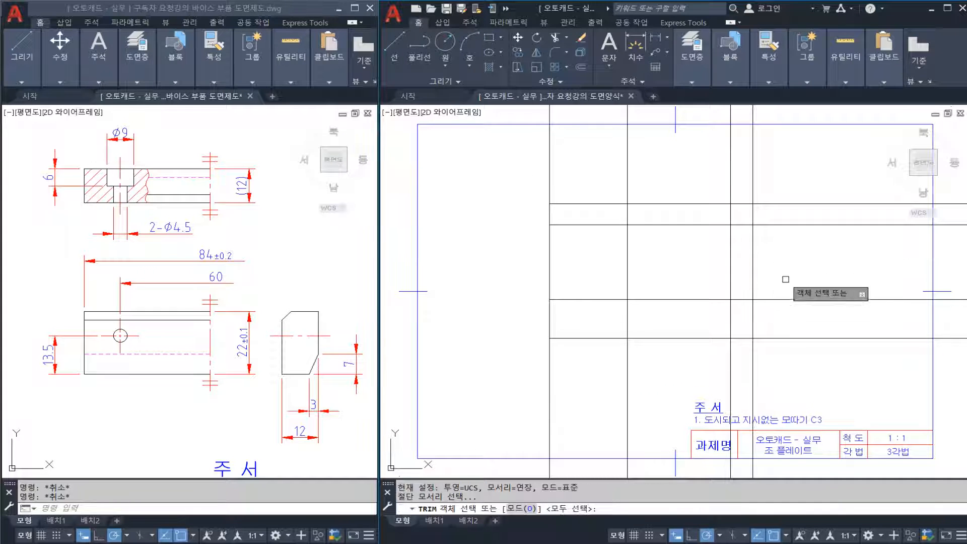
pyautogui.click(771, 276)
pyautogui.click(748, 268)
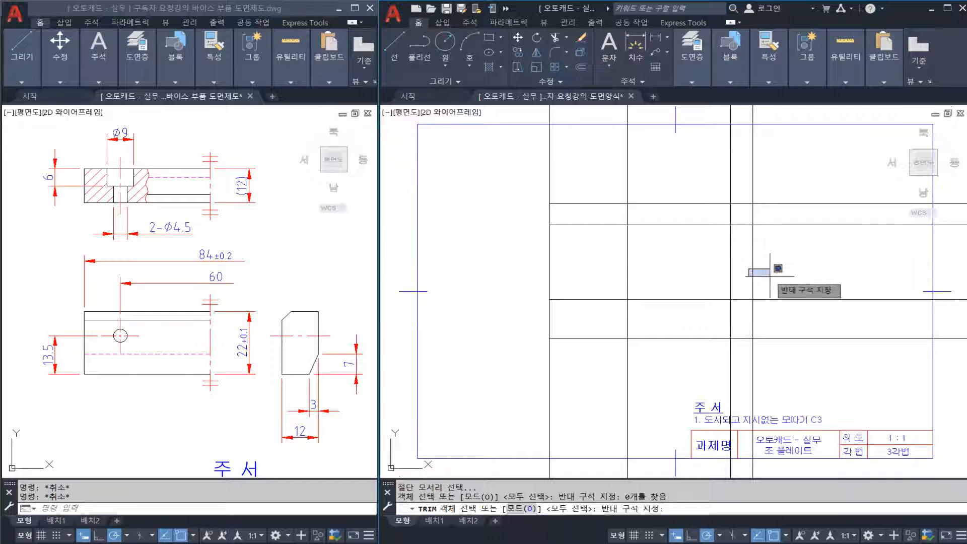
pyautogui.click(773, 276)
pyautogui.press('Escape')
# Trim the two horizontal lines shared by the front and side views beyond the side view's right edge.
pyautogui.press('space')
pyautogui.click(774, 266)
pyautogui.click(748, 257)
pyautogui.press('space')
pyautogui.click(805, 266)
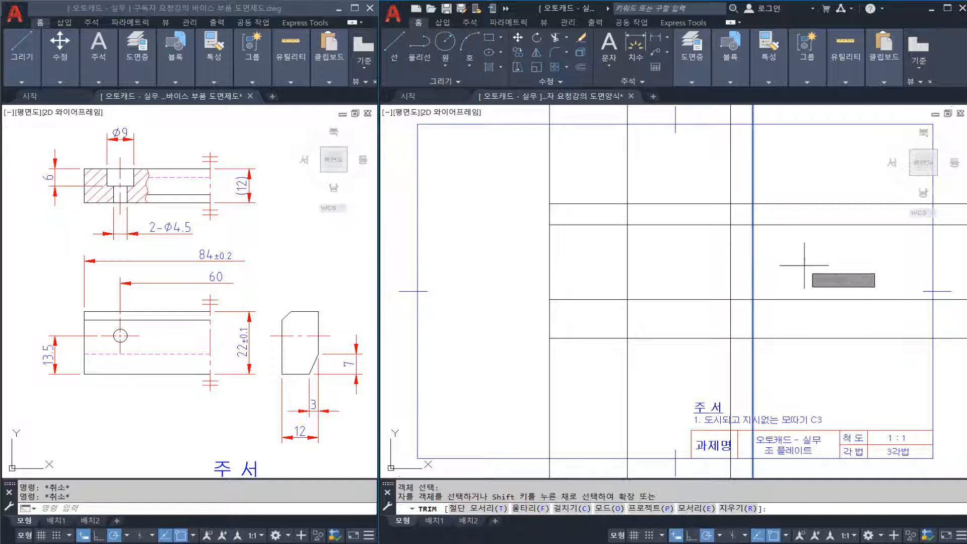
pyautogui.click(776, 377)
pyautogui.press('Escape')
pyautogui.press('Escape')
# Trim the top view's two horizontal lines beyond the front view's right vertical line.
pyautogui.press('space')
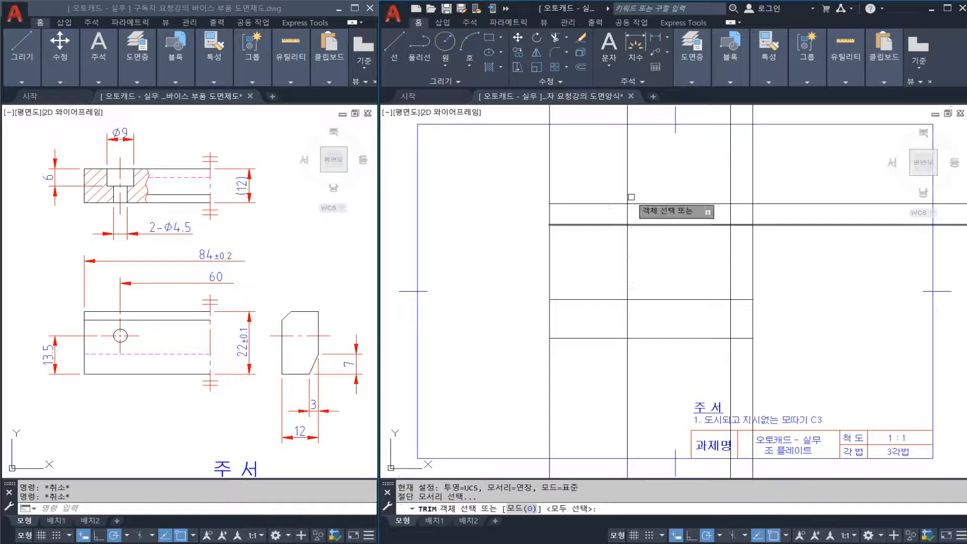
pyautogui.click(628, 202)
pyautogui.press('space')
pyautogui.click(670, 190)
pyautogui.press('Escape')
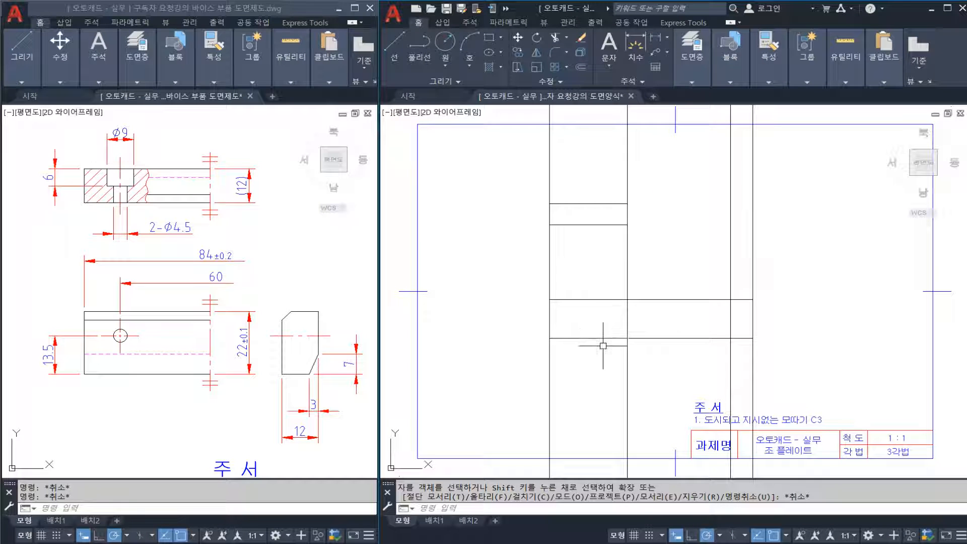
pyautogui.press('Escape')
pyautogui.click(641, 352)
pyautogui.click(621, 327)
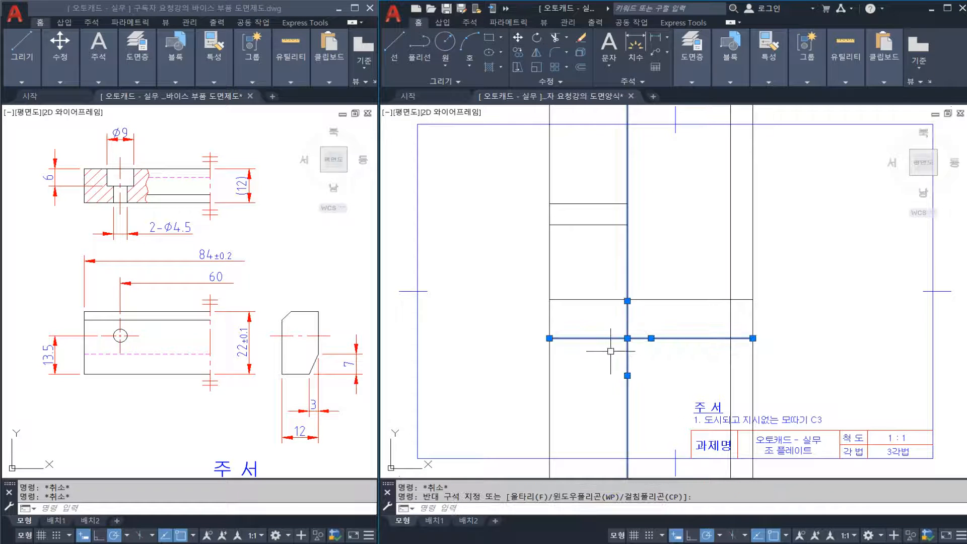
pyautogui.press('Escape')
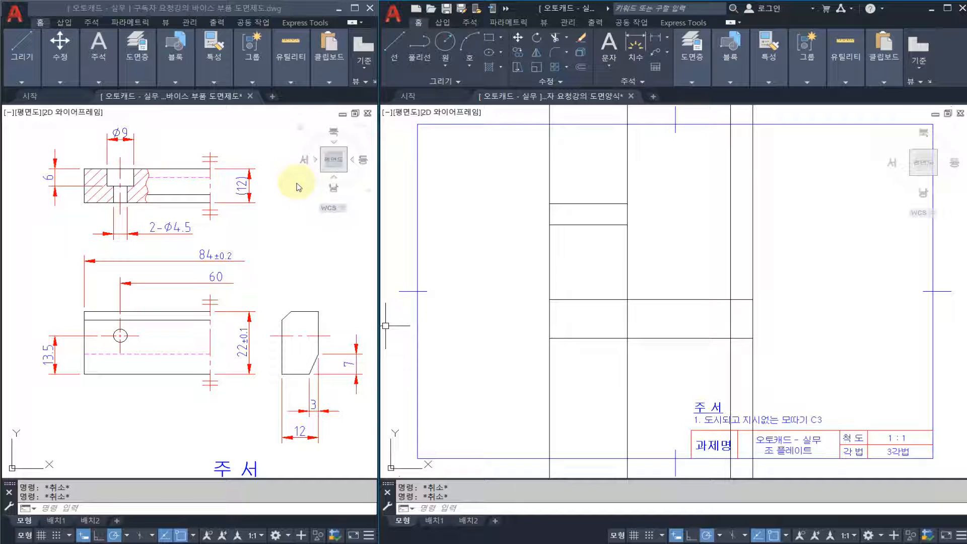
# Offset the front view's bottom line 13.5 upward as the hole's horizontal centre line.
pyautogui.write('o')
pyautogui.press('Return')
pyautogui.write('1')
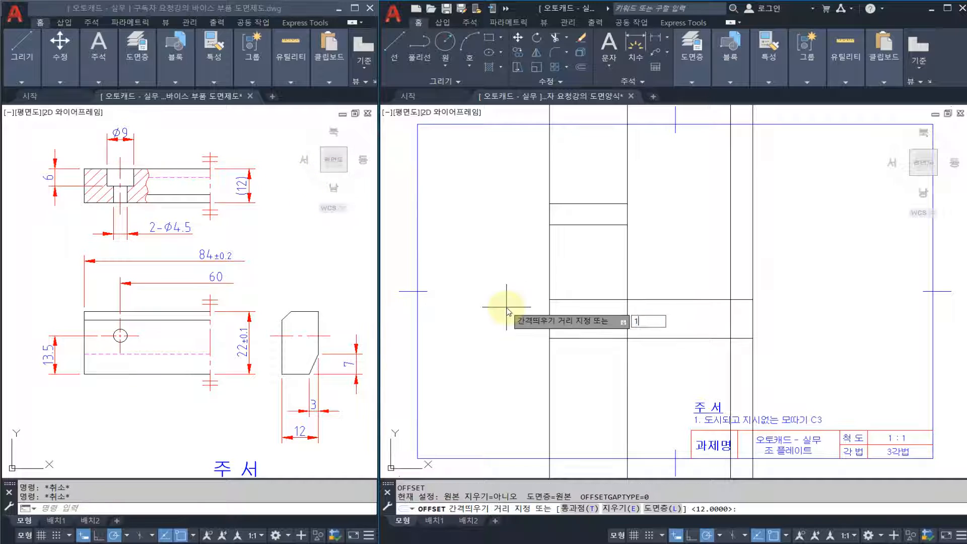
pyautogui.write('3.5')
pyautogui.press('Return')
pyautogui.click(556, 338)
pyautogui.click(577, 326)
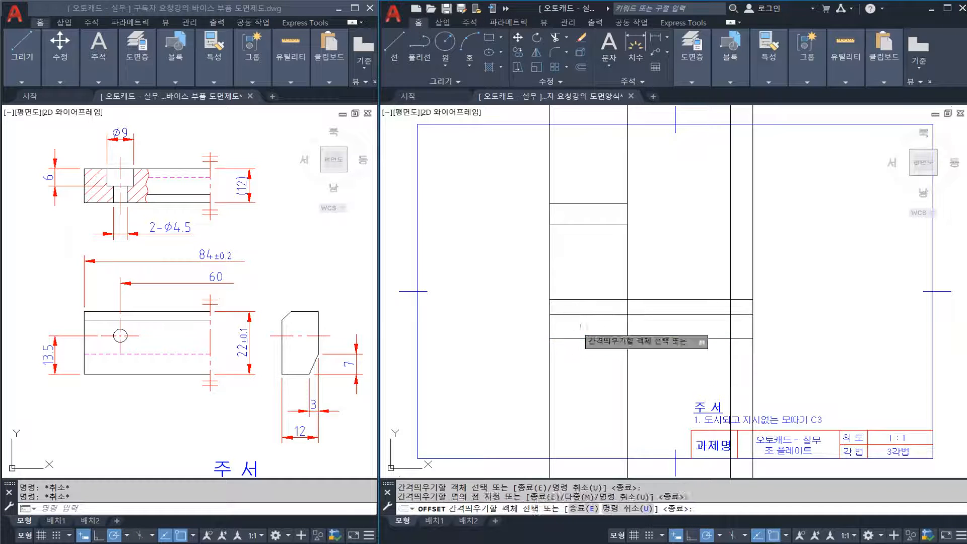
pyautogui.press('Escape')
# Offset the front view's right vertical line 60/2 to the left as the hole's vertical centre line.
pyautogui.write('o')
pyautogui.press('Return')
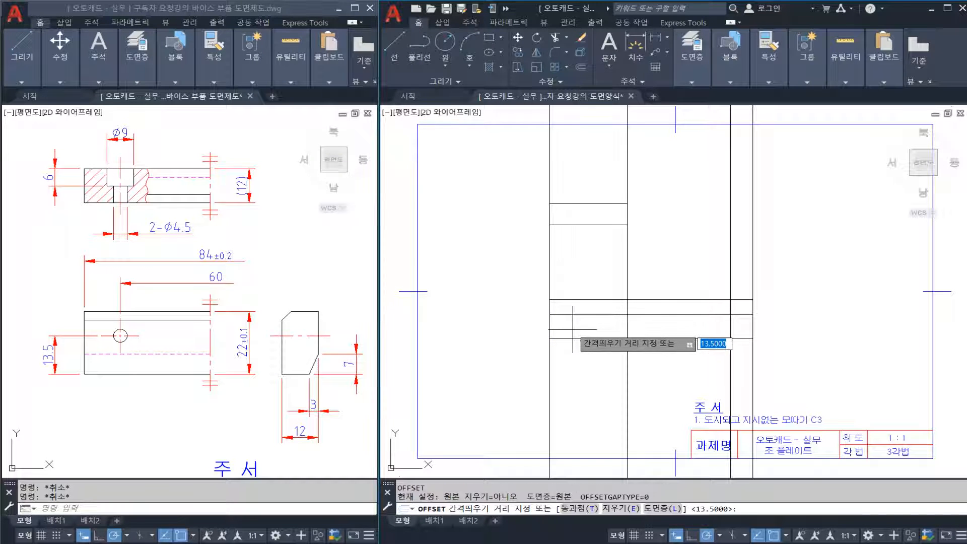
pyautogui.write('60/2')
pyautogui.press('Return')
pyautogui.click(627, 292)
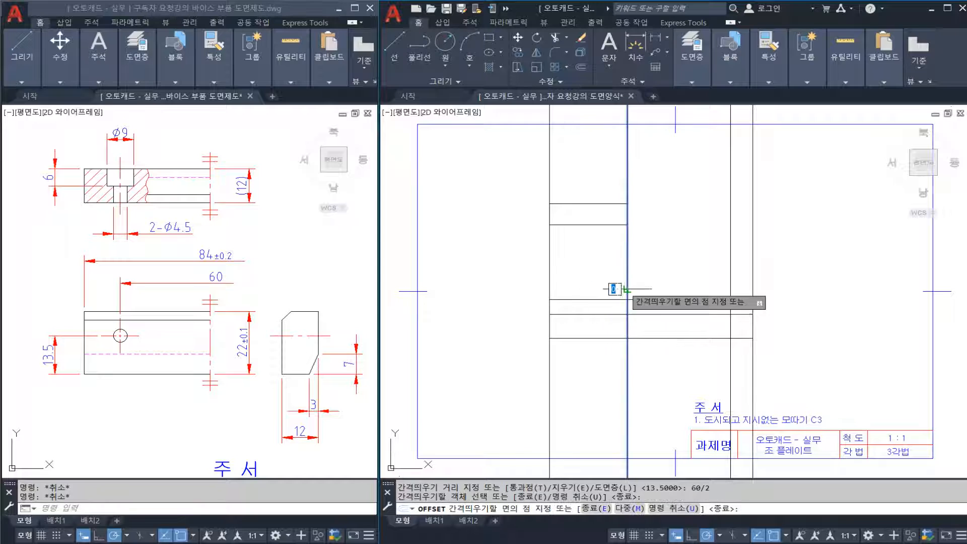
pyautogui.click(582, 288)
pyautogui.press('Escape')
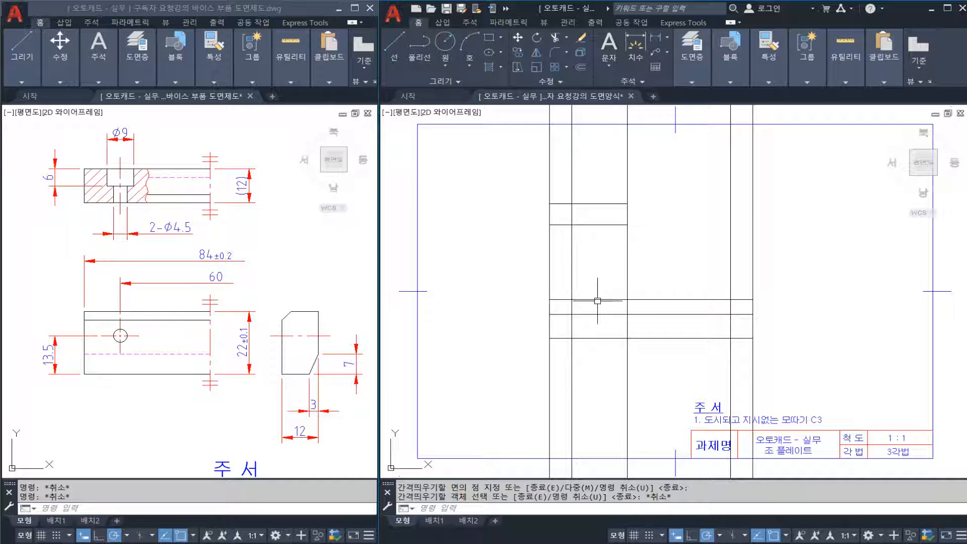
# Draw a circle of diameter 4.5 at the intersection of the hole's two centre lines.
pyautogui.press('Return')
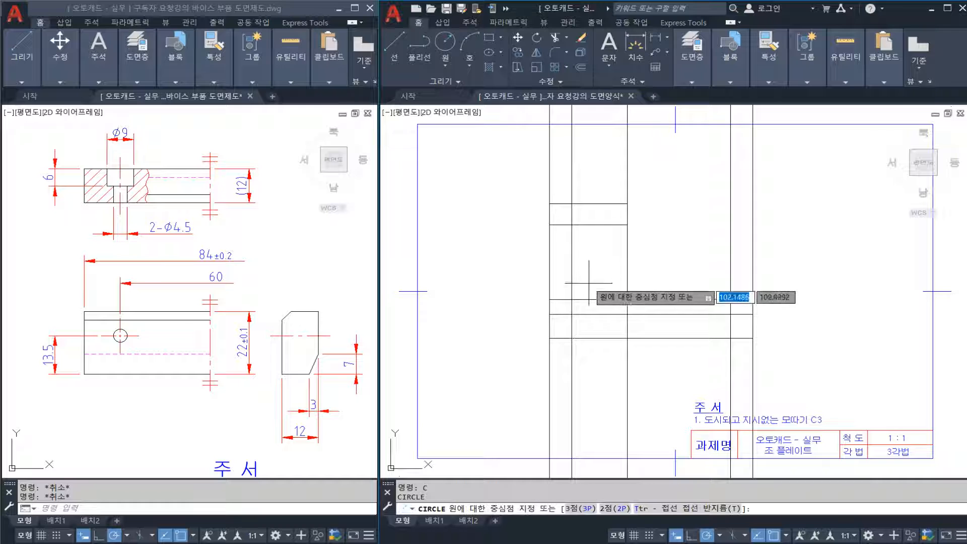
pyautogui.click(572, 315)
pyautogui.write('D')
pyautogui.press('Return')
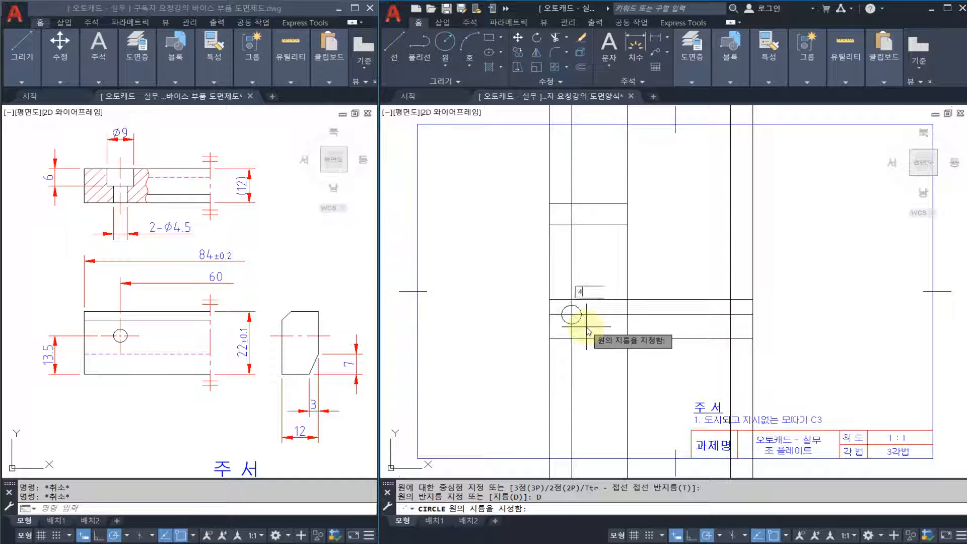
pyautogui.press('Return')
# Add a diameter dimension to the hole circle as a check and erase the dimension.
pyautogui.scroll(3, 572, 314)
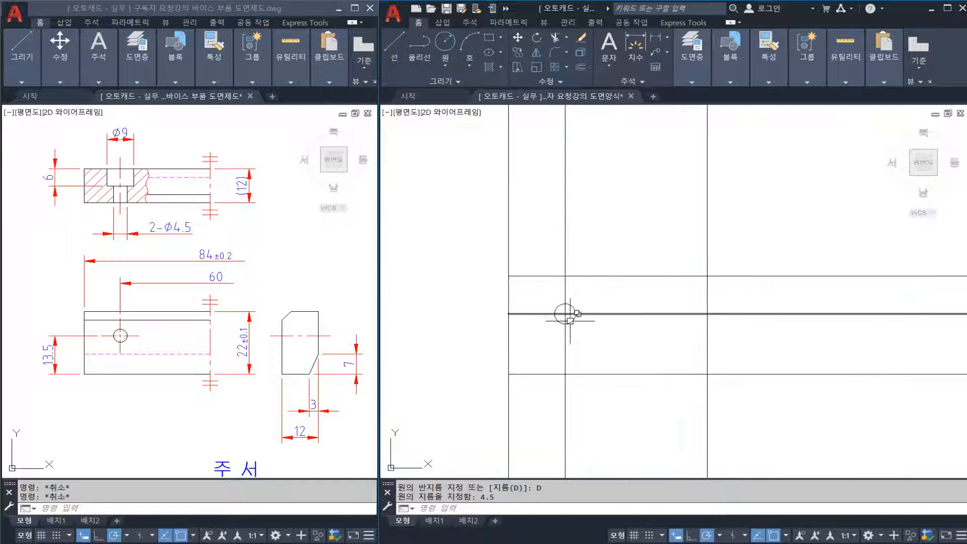
pyautogui.moveTo(570, 321); pyautogui.dragTo(588, 319, button='middle')
pyautogui.press('Return')
pyautogui.click(588, 323)
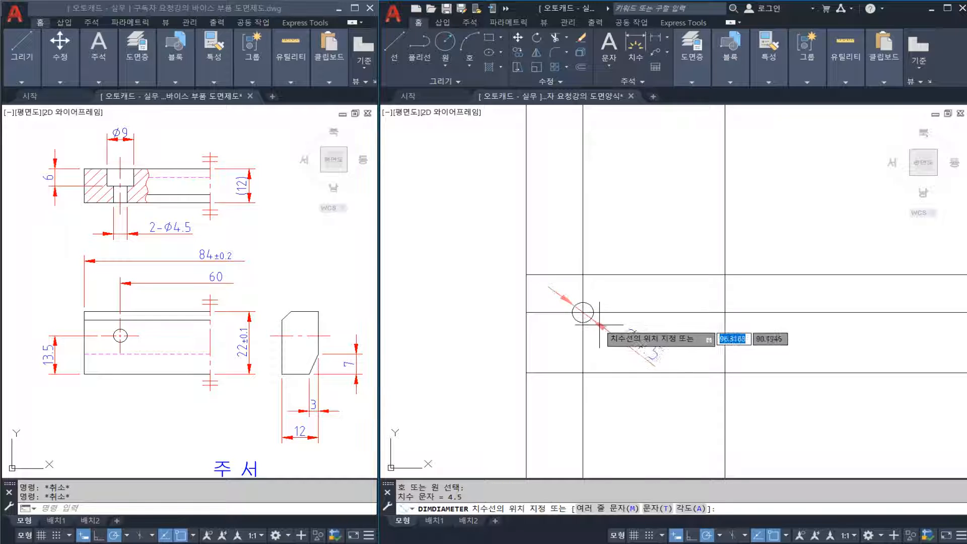
pyautogui.press('Escape')
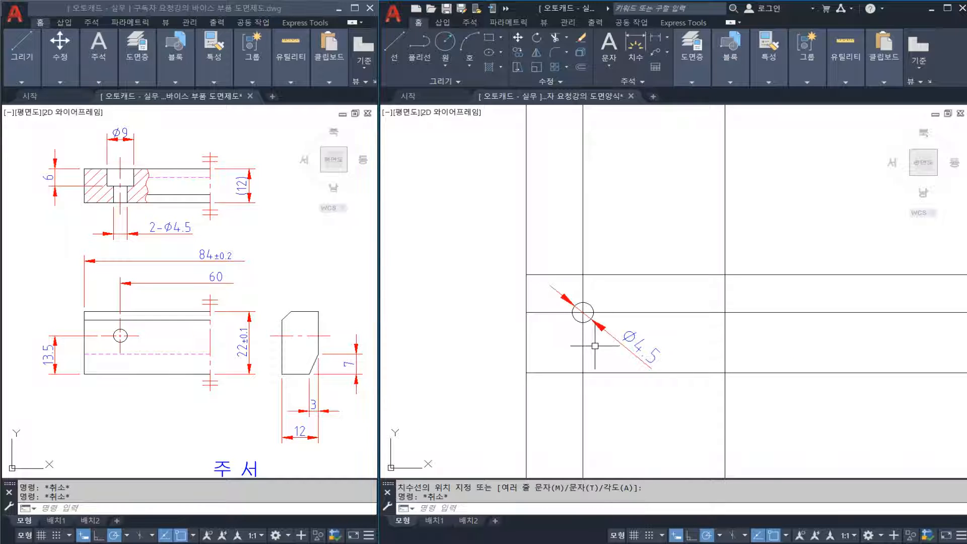
pyautogui.click(578, 313)
pyautogui.scroll(-3, 585, 325)
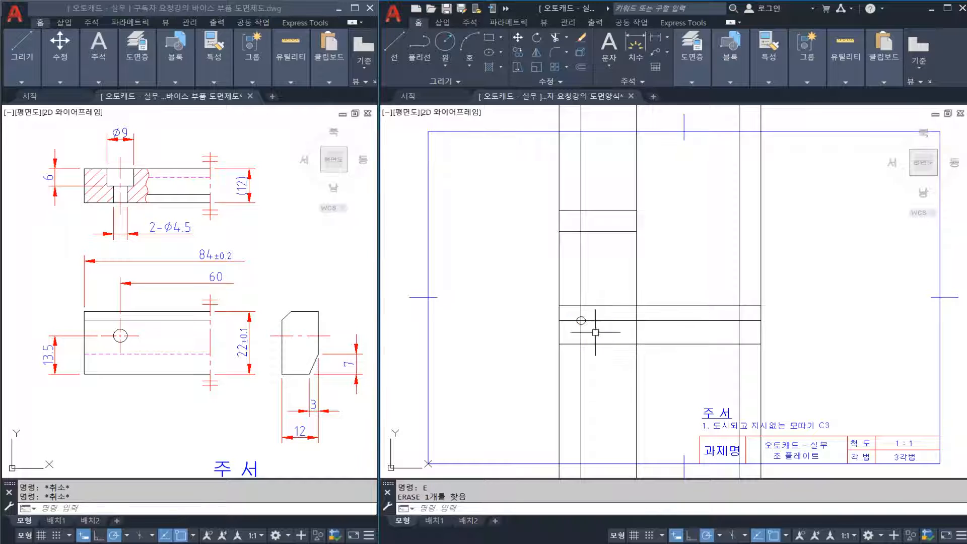
# Compare the hole's centre lines with the reference drawing's side-view centre line and the two horizontal inner lines of its front view.
pyautogui.scroll(5, 596, 332)
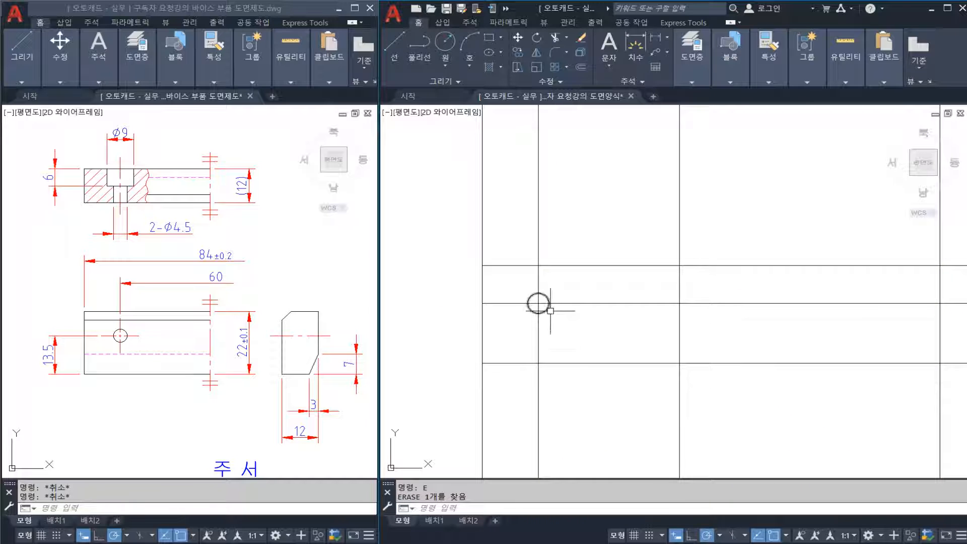
pyautogui.scroll(-2, 529, 306)
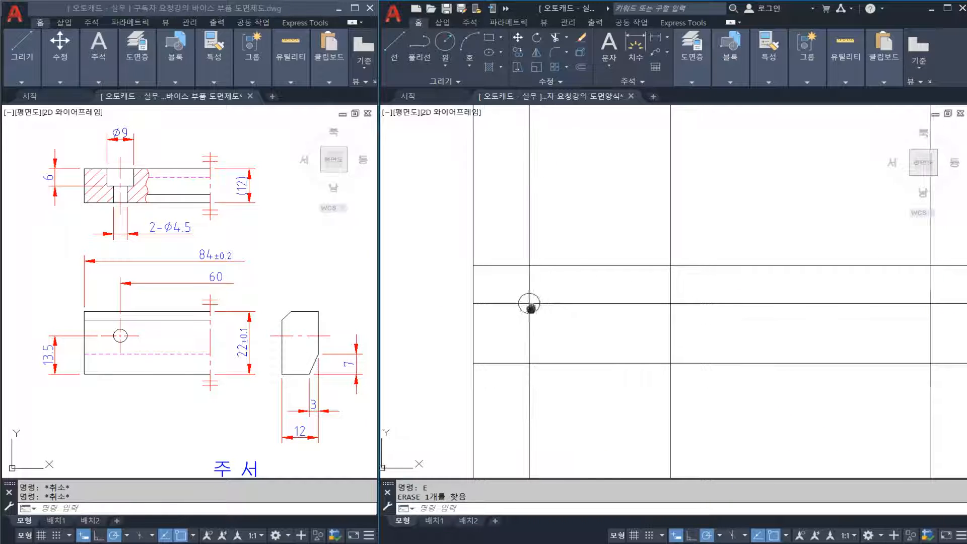
pyautogui.click(316, 340)
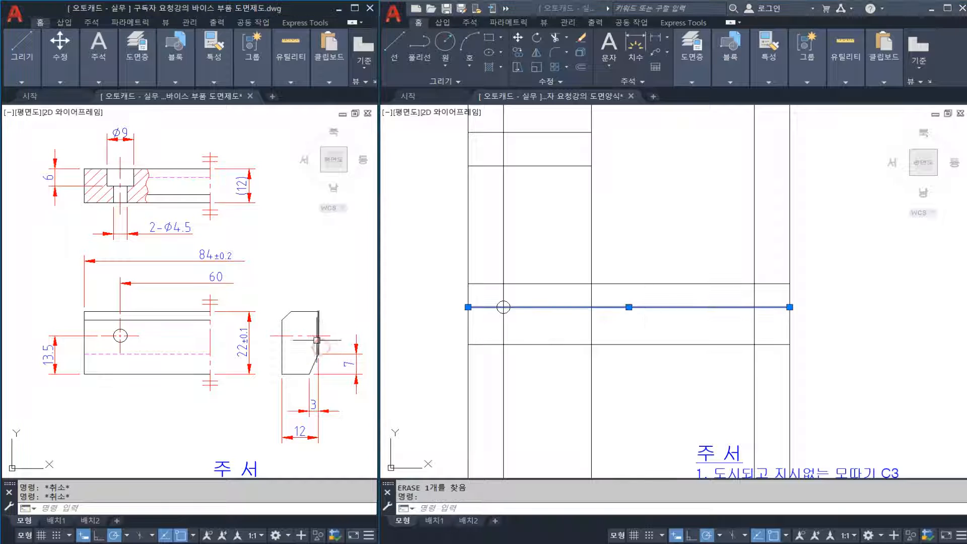
pyautogui.click(458, 316)
pyautogui.press('Escape')
pyautogui.press('Escape')
pyautogui.moveTo(533, 306); pyautogui.dragTo(535, 304, button='middle')
pyautogui.click(522, 261)
pyautogui.click(496, 250)
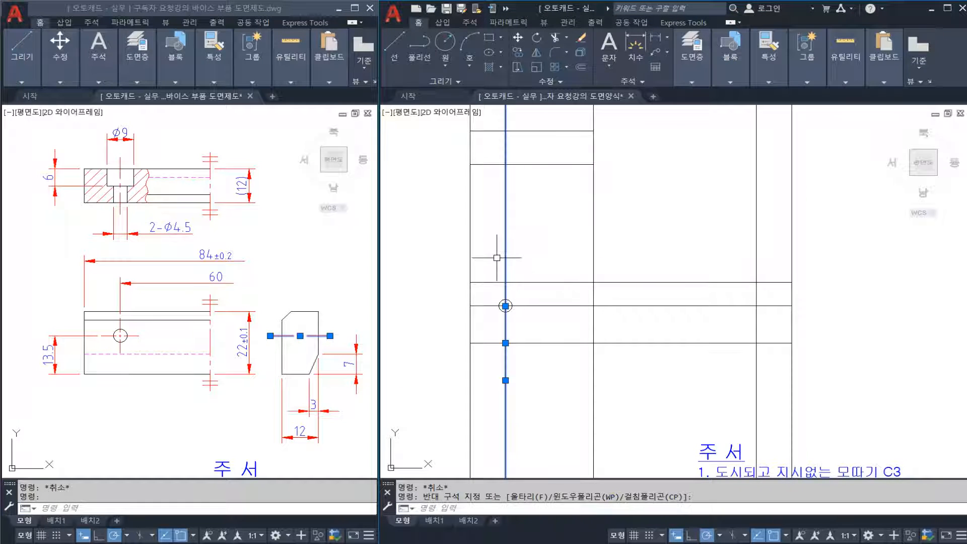
pyautogui.press('Escape')
pyautogui.click(327, 373)
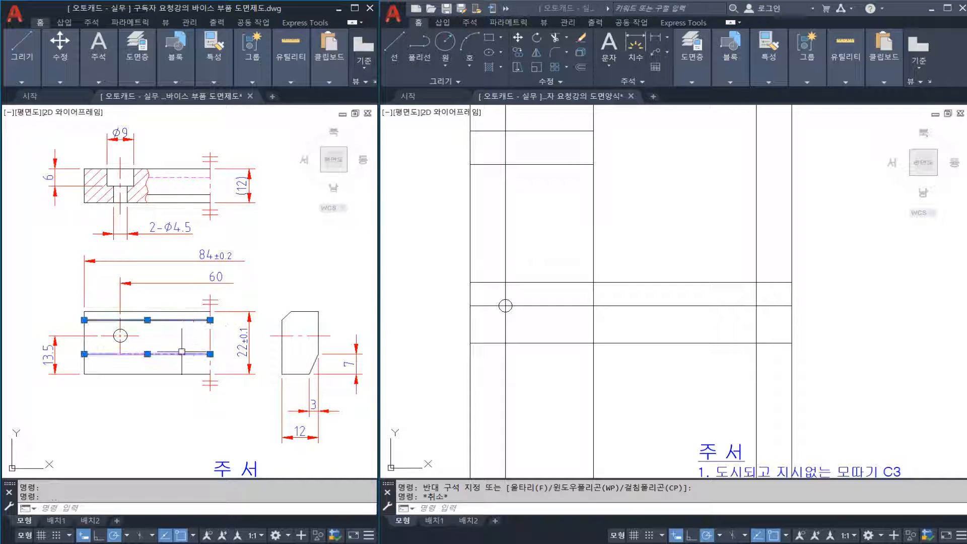
pyautogui.click(666, 313)
pyautogui.press('Escape')
# Offset the side view's right edge 3 to the left to locate the bevel's lower end.
pyautogui.moveTo(740, 320); pyautogui.dragTo(650, 322, button='middle')
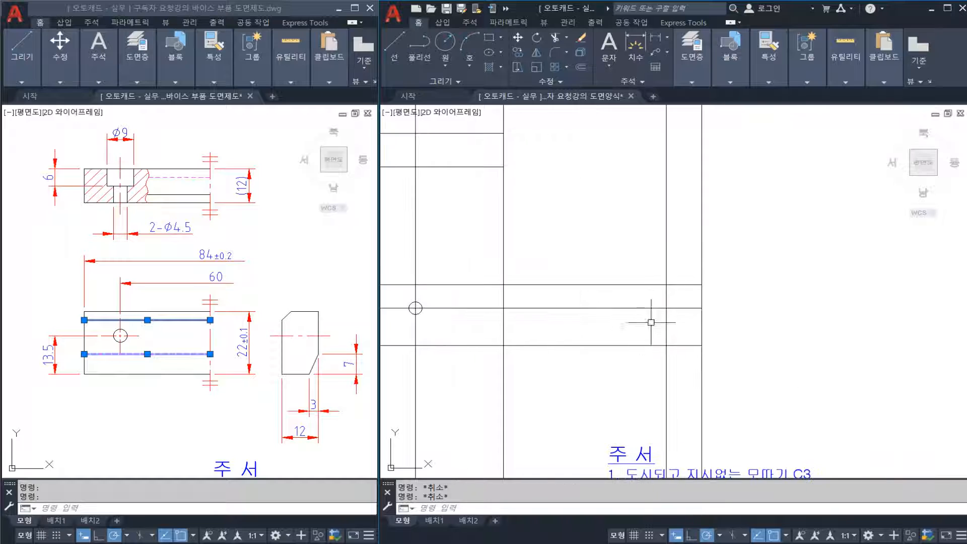
pyautogui.scroll(1, 709, 317)
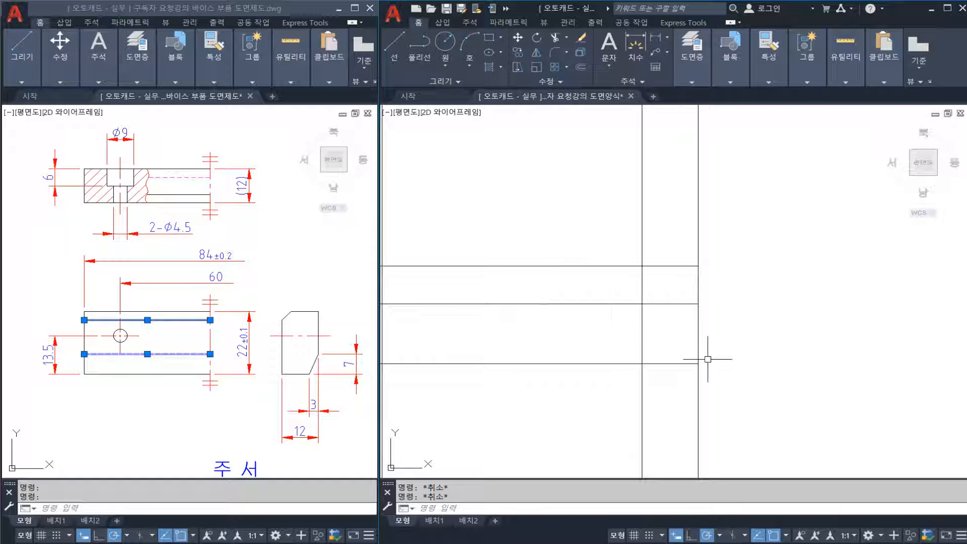
pyautogui.write('o')
pyautogui.press('Return')
pyautogui.write('3')
pyautogui.press('Return')
pyautogui.click(698, 346)
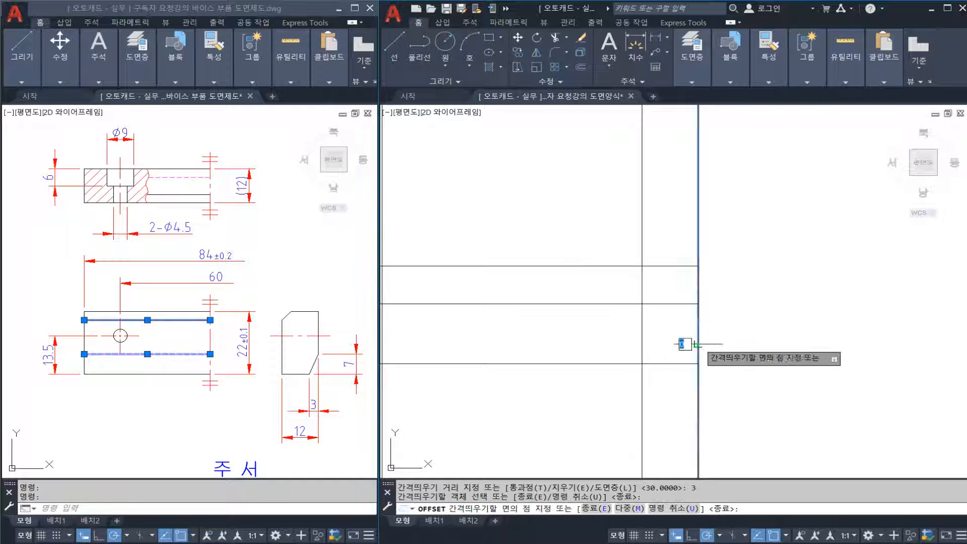
pyautogui.click(681, 345)
pyautogui.press('Return')
# Offset the bottom line of the front and side views 7 upward to locate the bevel's upper end.
pyautogui.press('Return')
pyautogui.write('7')
pyautogui.press('Return')
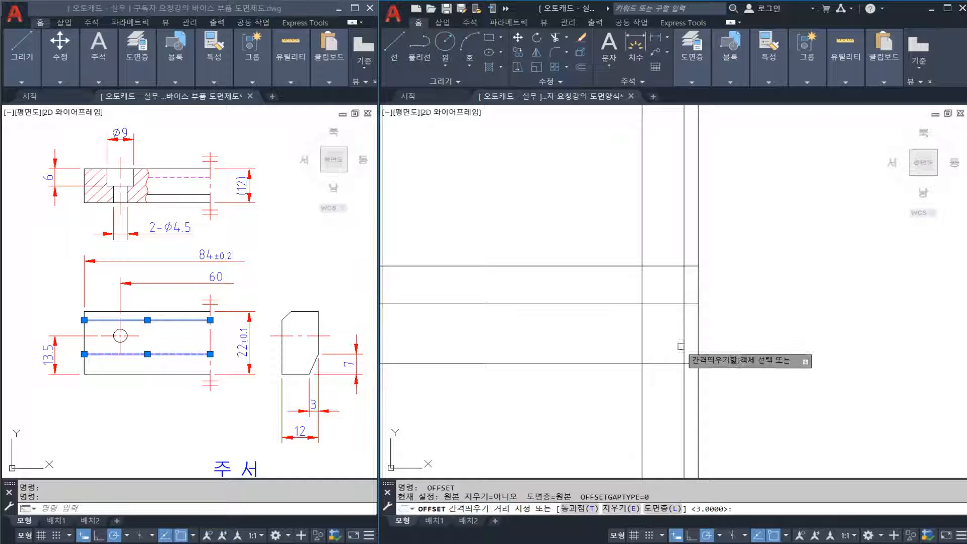
pyautogui.click(673, 363)
pyautogui.click(669, 346)
pyautogui.press('Return')
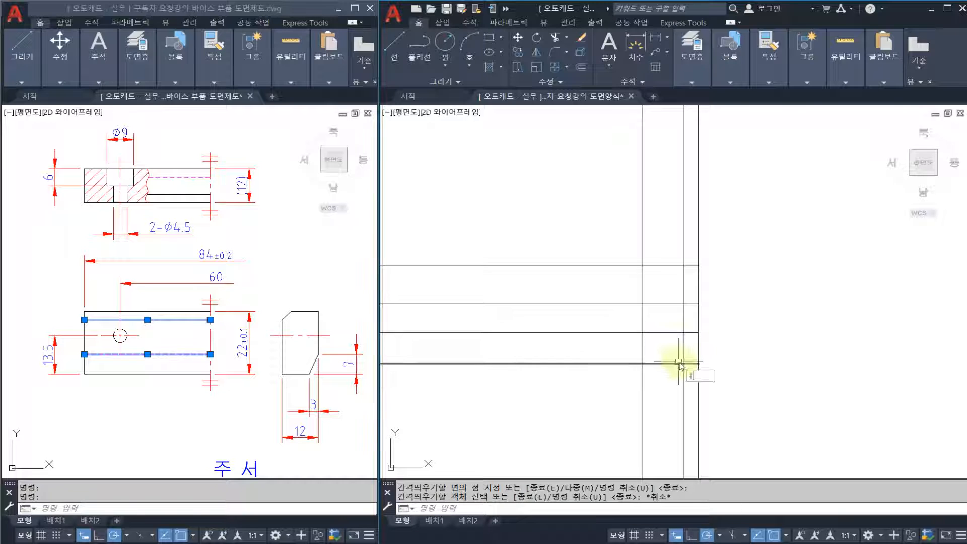
# Draw the side view's slanted bevel line between the two offset intersections and erase the vertical helper line offset by 3.
pyautogui.write('l')
pyautogui.press('Return')
pyautogui.click(699, 332)
pyautogui.click(684, 364)
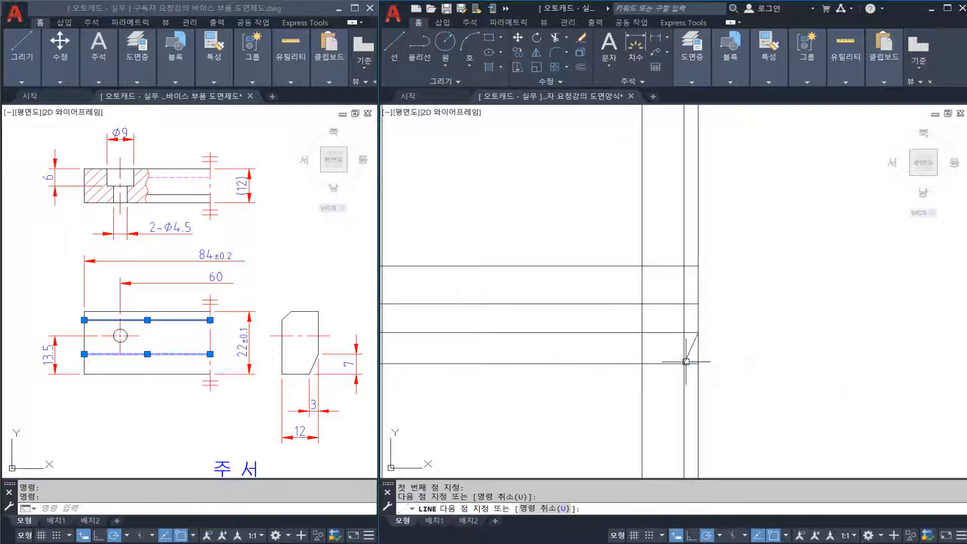
pyautogui.press('Escape')
pyautogui.click(683, 347)
pyautogui.write('e')
pyautogui.press('Return')
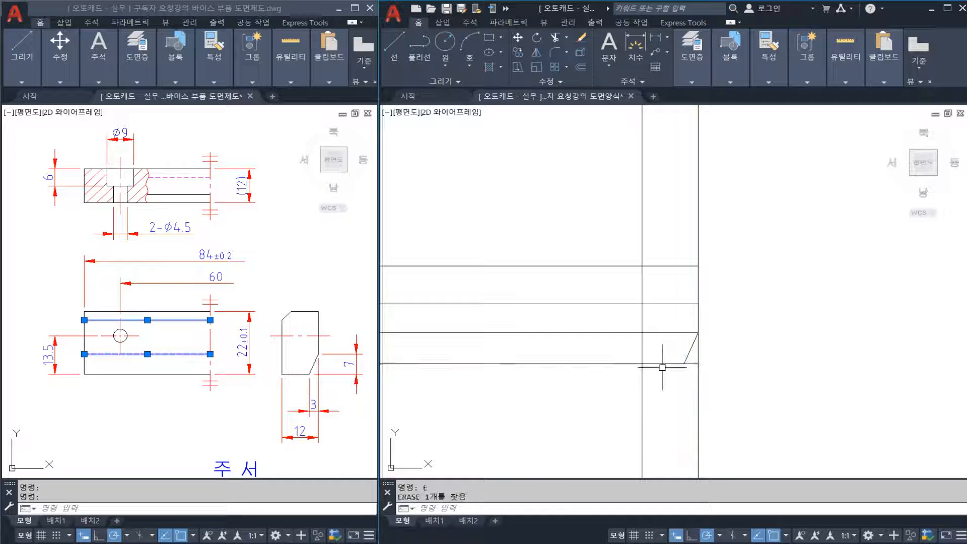
pyautogui.click(667, 333)
pyautogui.scroll(-3, 667, 332)
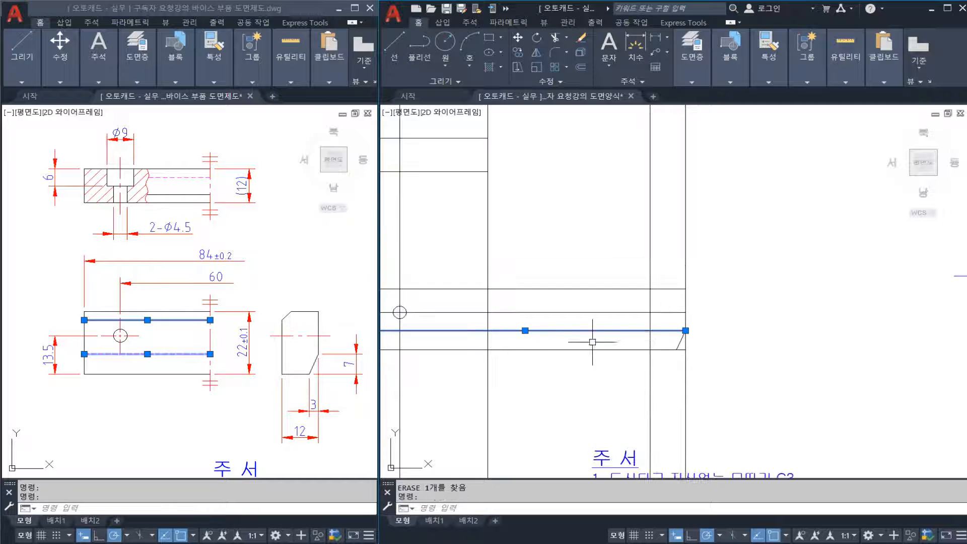
pyautogui.press('Escape')
pyautogui.moveTo(589, 339); pyautogui.dragTo(659, 340, button='middle')
pyautogui.press('Escape')
# Trim the side view's bottom and right edges outside the slanted bevel line, using the bevel as the cutting edge.
pyautogui.moveTo(802, 341); pyautogui.dragTo(712, 337, button='middle')
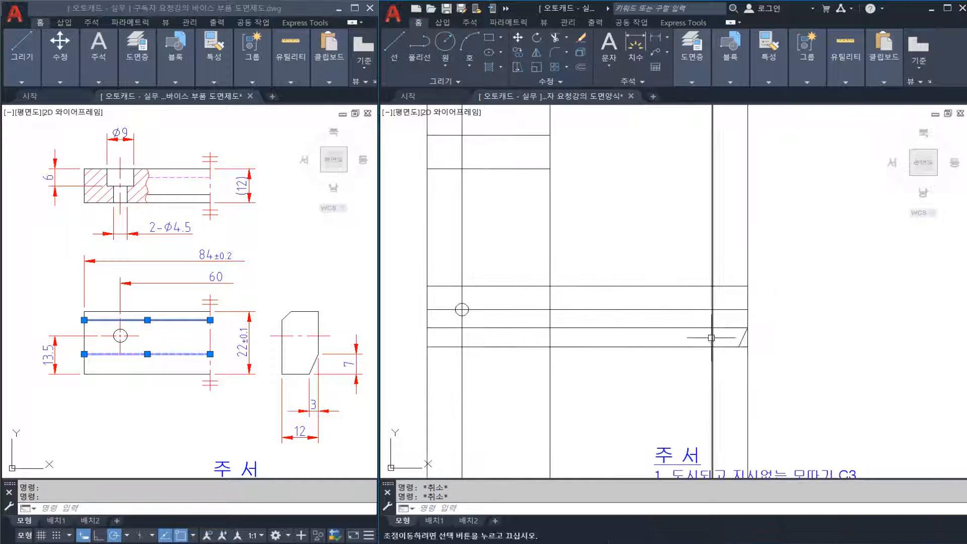
pyautogui.scroll(2, 748, 331)
pyautogui.write('tr')
pyautogui.press('Return')
pyautogui.click(741, 344)
pyautogui.press('Return')
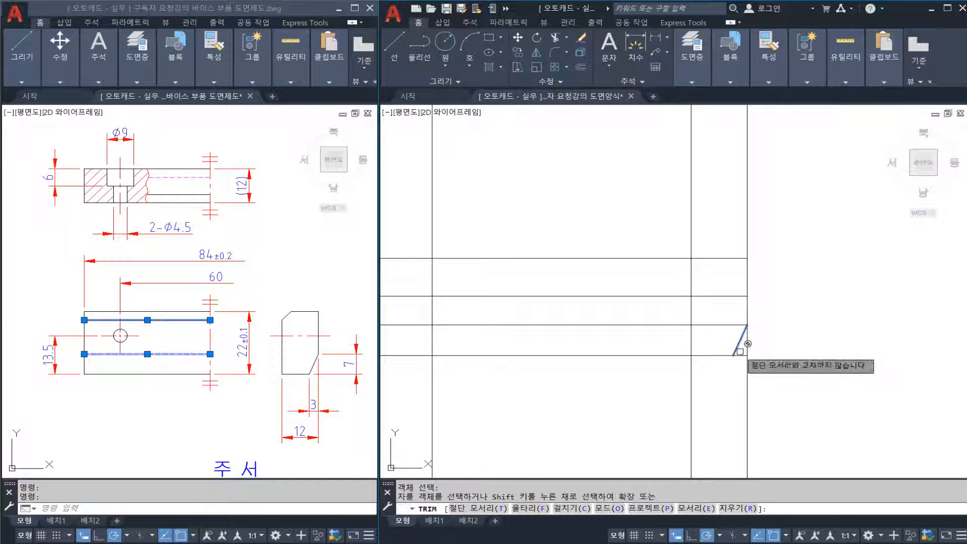
pyautogui.click(739, 355)
pyautogui.press('Escape')
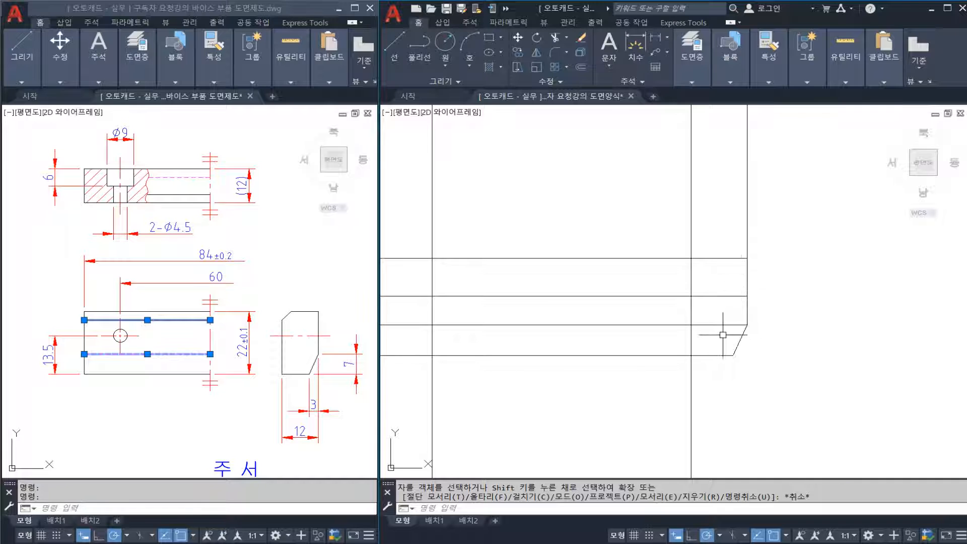
# Trim the bevel's projection line between the front and side views, using the front view's right edge as the cutting edge.
pyautogui.scroll(-2, 722, 335)
pyautogui.moveTo(590, 329); pyautogui.dragTo(642, 320, button='middle')
pyautogui.write('tr')
pyautogui.press('Return')
pyautogui.click(629, 316)
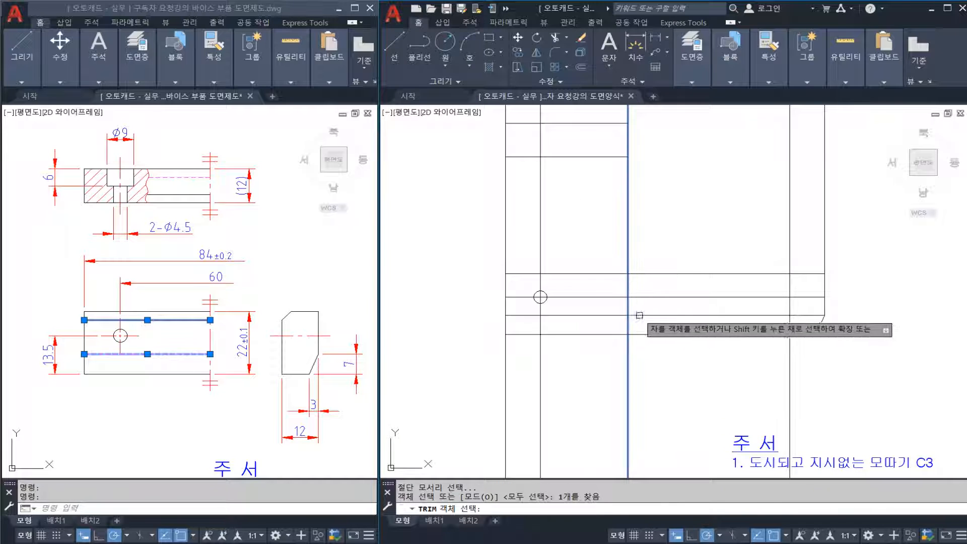
pyautogui.click(640, 315)
pyautogui.press('Escape')
# Move the front view's trimmed bevel line to the hidden-line layer 숨은선.
pyautogui.click(614, 315)
pyautogui.click(693, 43)
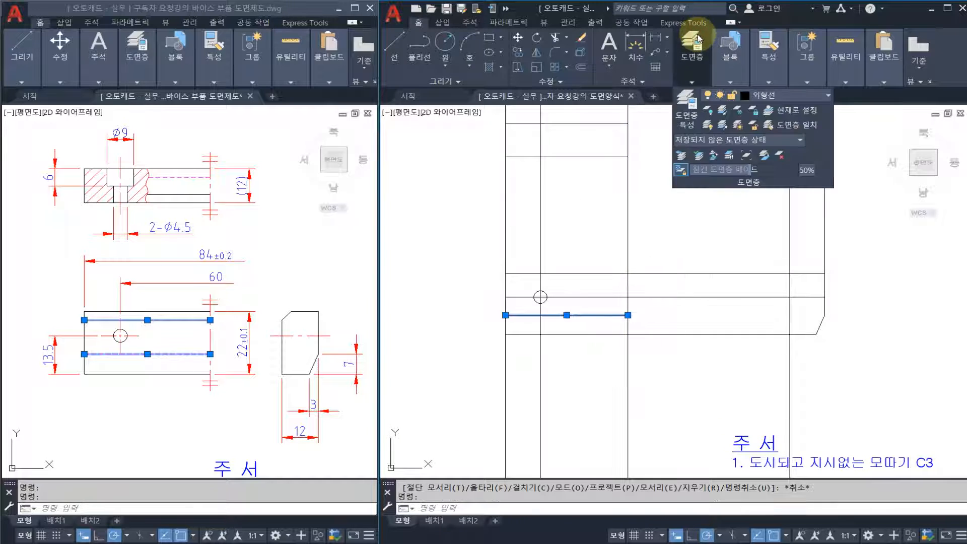
pyautogui.click(804, 95)
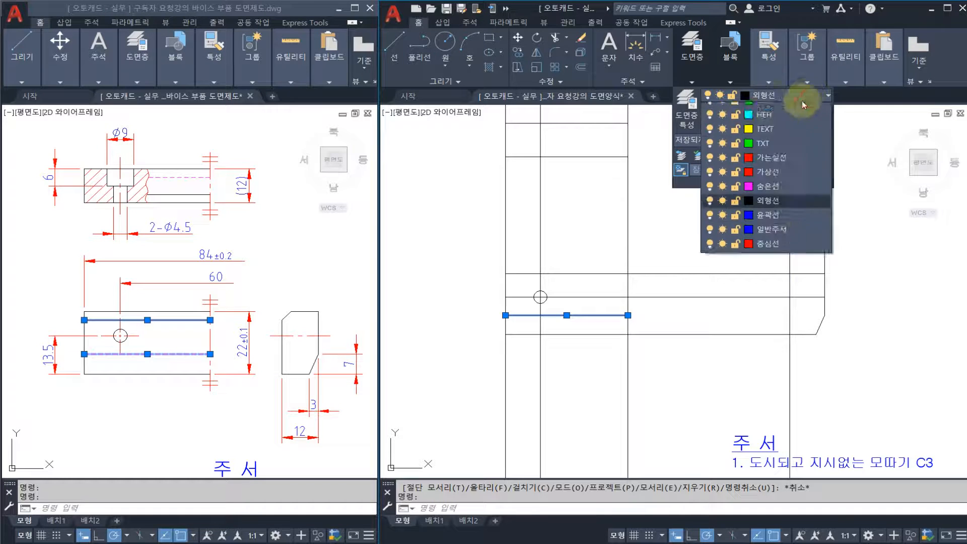
pyautogui.click(776, 300)
pyautogui.press('Escape')
pyautogui.press('Escape')
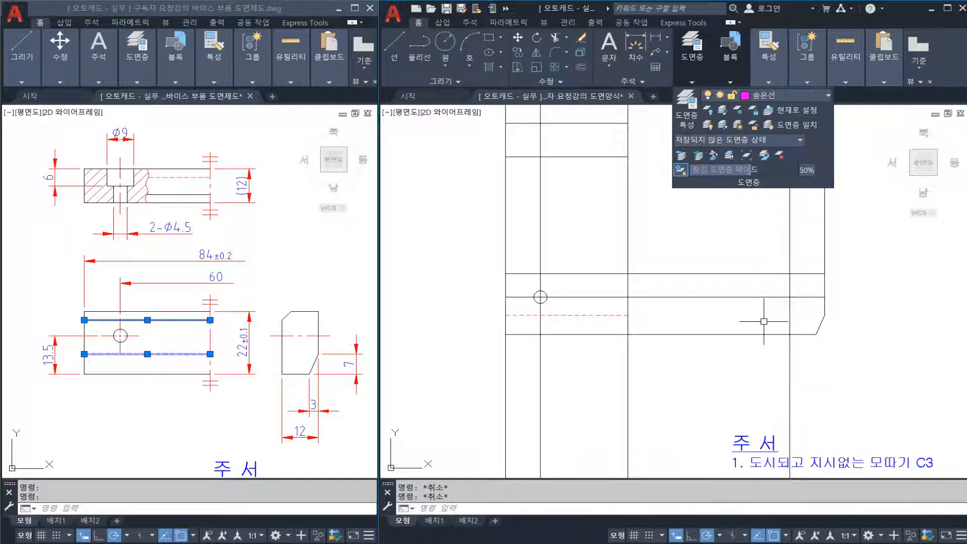
# Trim the bottom line between the front and side views, using the front view's right edge and the side view's left edge as cutting edges.
pyautogui.scroll(3, 764, 321)
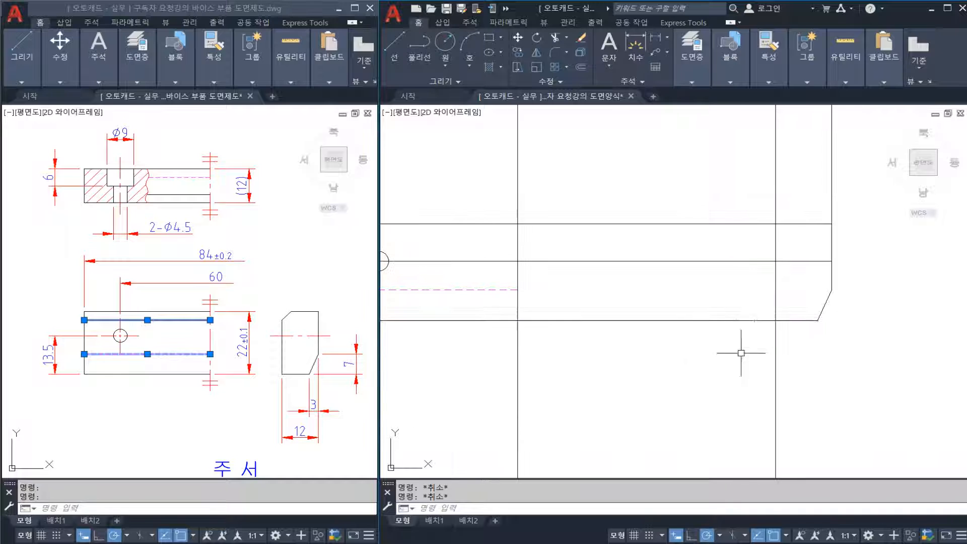
pyautogui.write('tr')
pyautogui.press('Return')
pyautogui.click(821, 358)
pyautogui.click(519, 323)
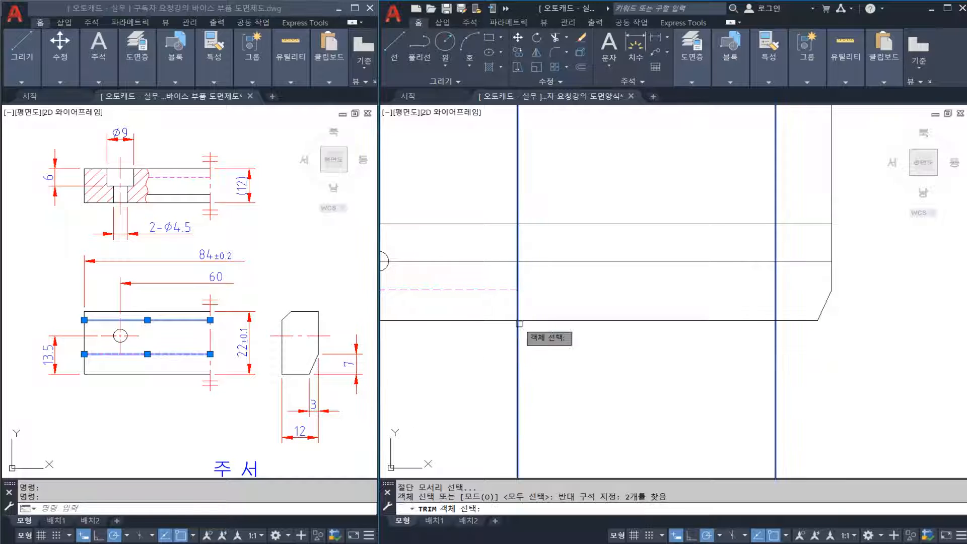
pyautogui.press('Return')
pyautogui.click(572, 320)
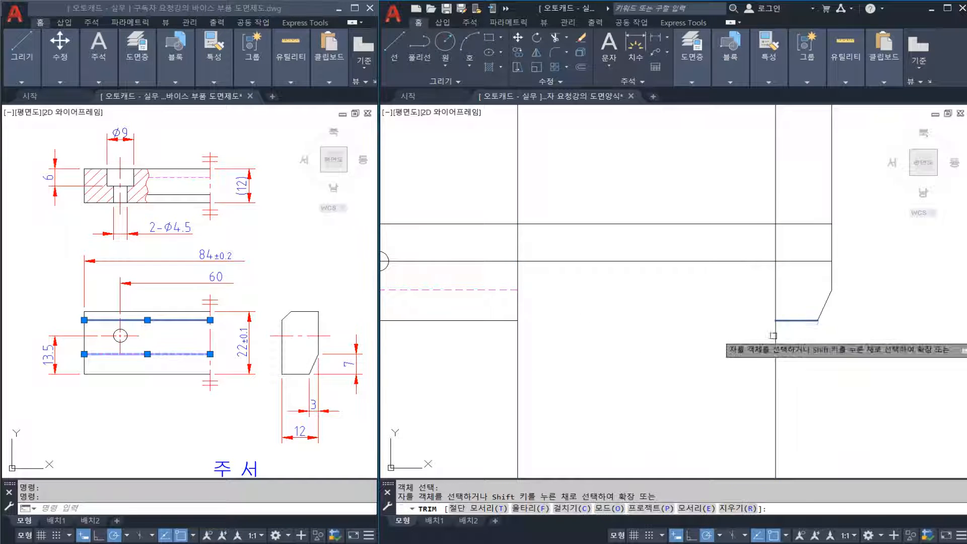
pyautogui.press('Escape')
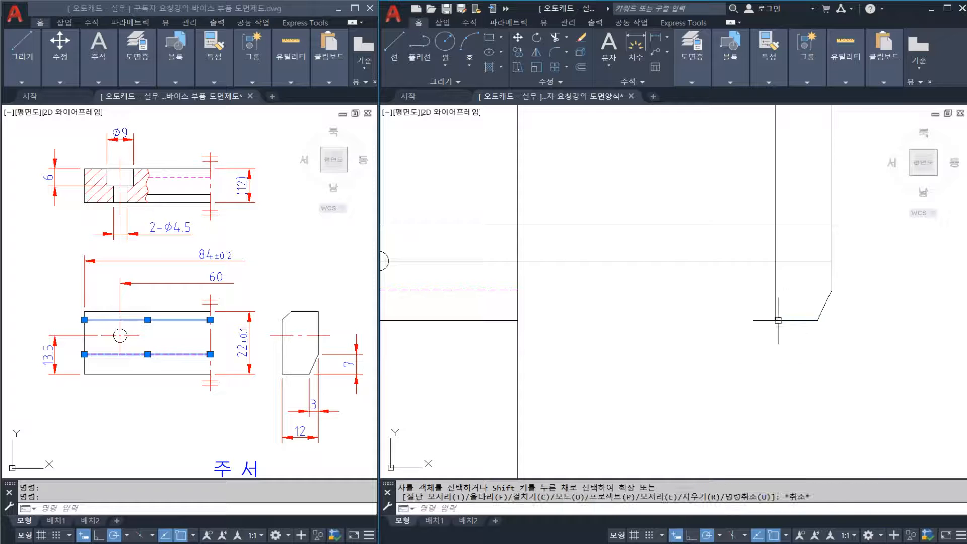
# Trim the top line between the front and side views so each view keeps its own top edge.
pyautogui.moveTo(782, 279); pyautogui.dragTo(741, 311, button='middle')
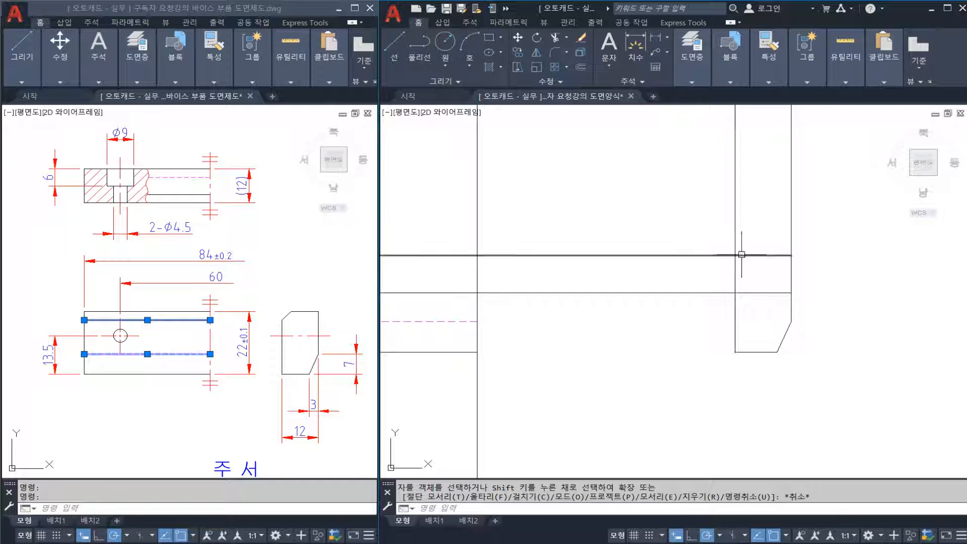
pyautogui.moveTo(740, 255); pyautogui.dragTo(722, 258, button='middle')
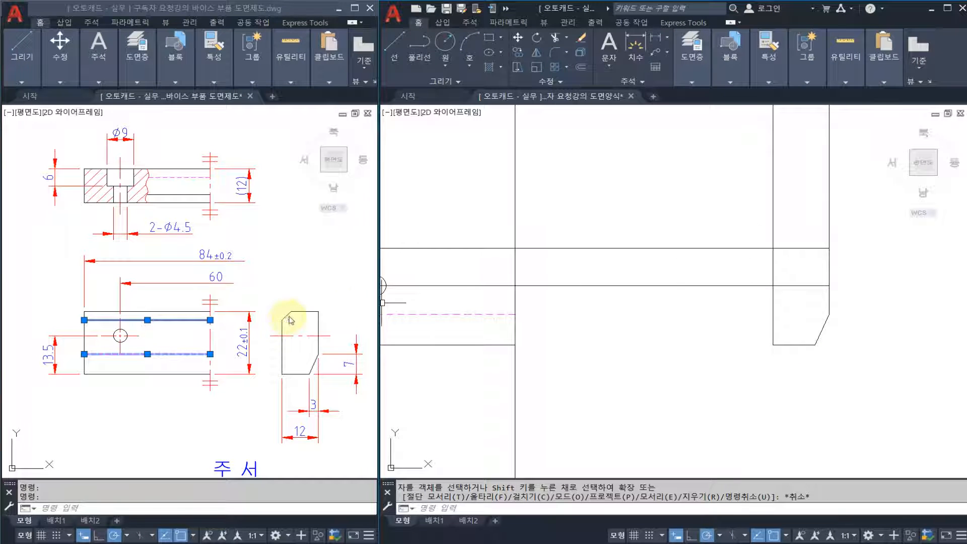
pyautogui.moveTo(297, 335); pyautogui.dragTo(164, 238, button='middle')
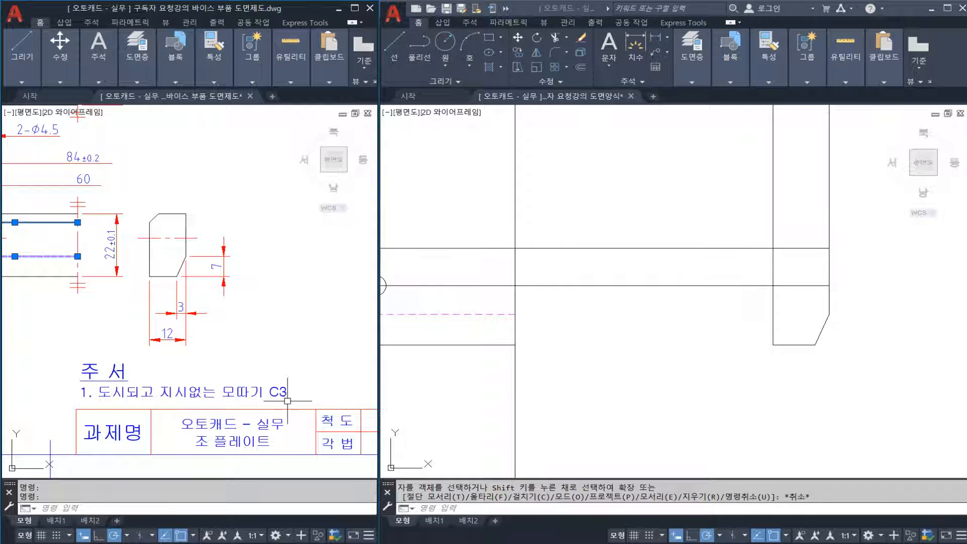
pyautogui.moveTo(200, 306)
pyautogui.mouseDown(button='middle')
pyautogui.moveTo(293, 340)
pyautogui.moveTo(330, 367)
pyautogui.mouseUp(button='middle')
pyautogui.press('Escape')
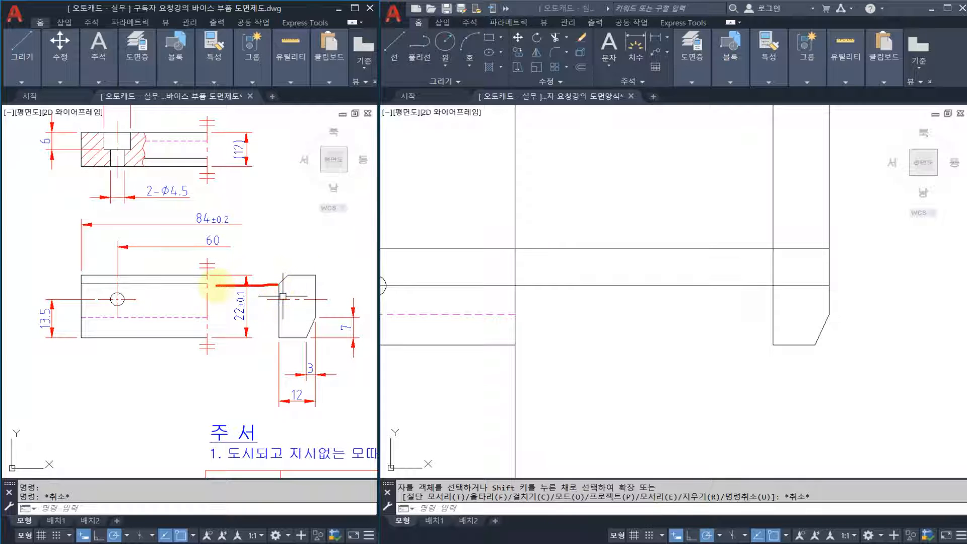
pyautogui.press('Escape')
pyautogui.click(787, 273)
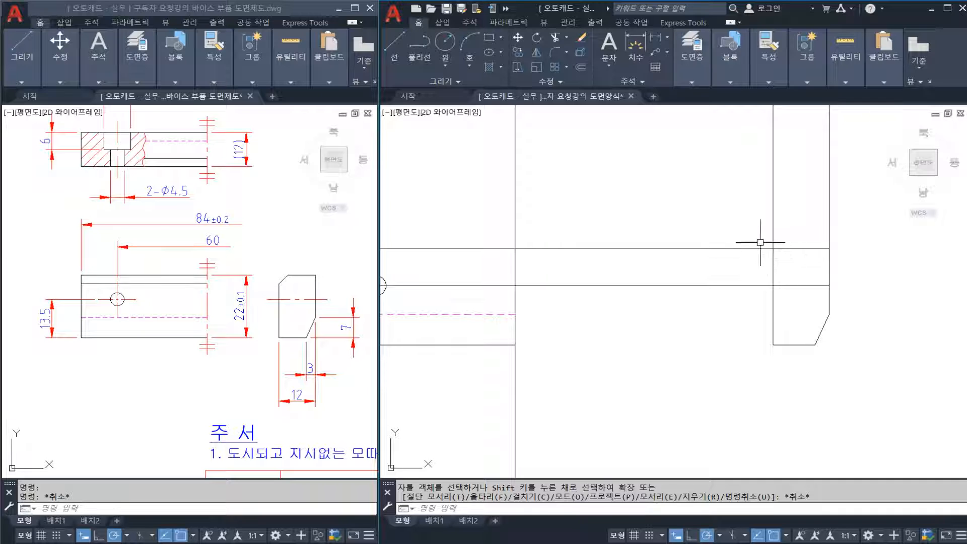
pyautogui.press('space')
pyautogui.click(801, 270)
pyautogui.click(508, 245)
pyautogui.press('space')
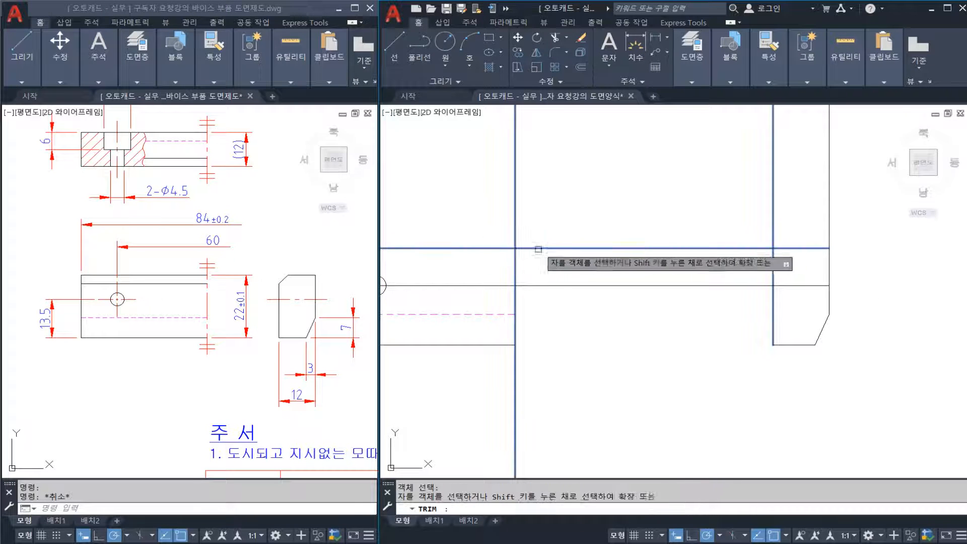
pyautogui.click(539, 249)
pyautogui.press('Escape')
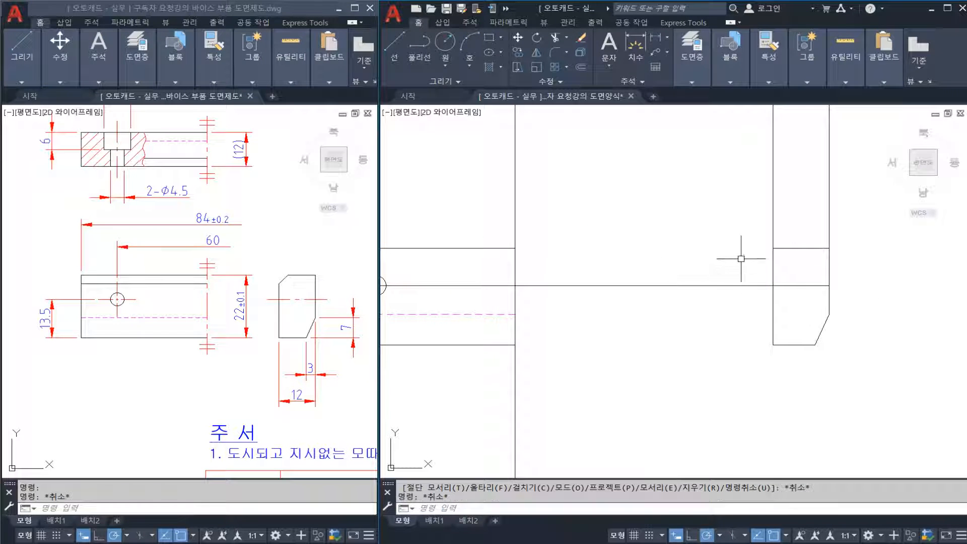
# Chamfer the side view's upper-left corner with a distance of 3.
pyautogui.write('cha')
pyautogui.press('space')
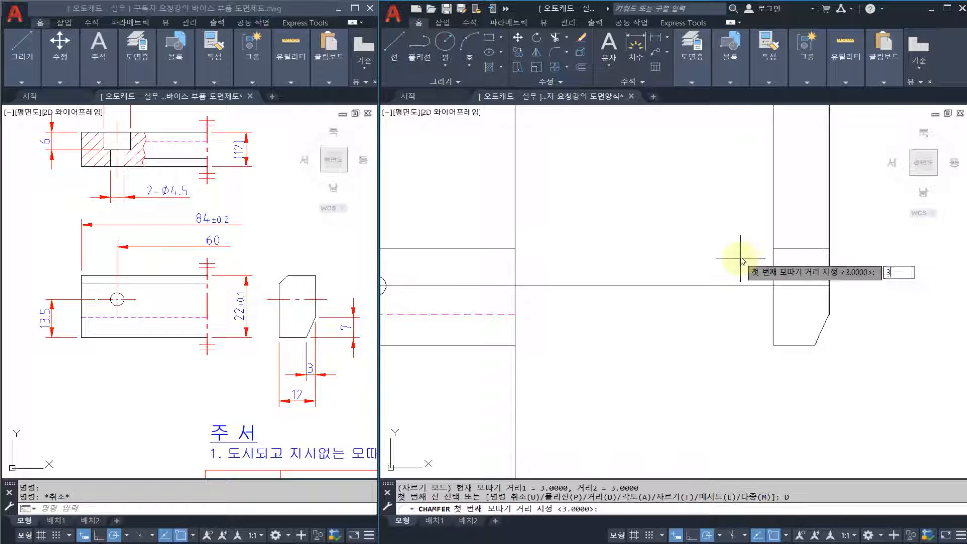
pyautogui.click(774, 252)
pyautogui.click(793, 248)
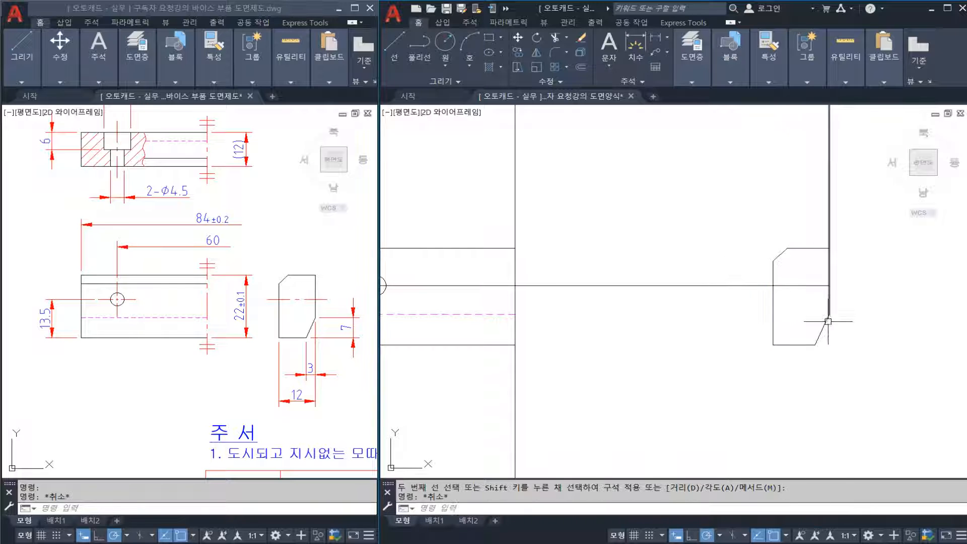
# Trim the side view's right edge above its top edge, using the top edge as the cutting edge.
pyautogui.write('tr')
pyautogui.press('space')
pyautogui.click(814, 248)
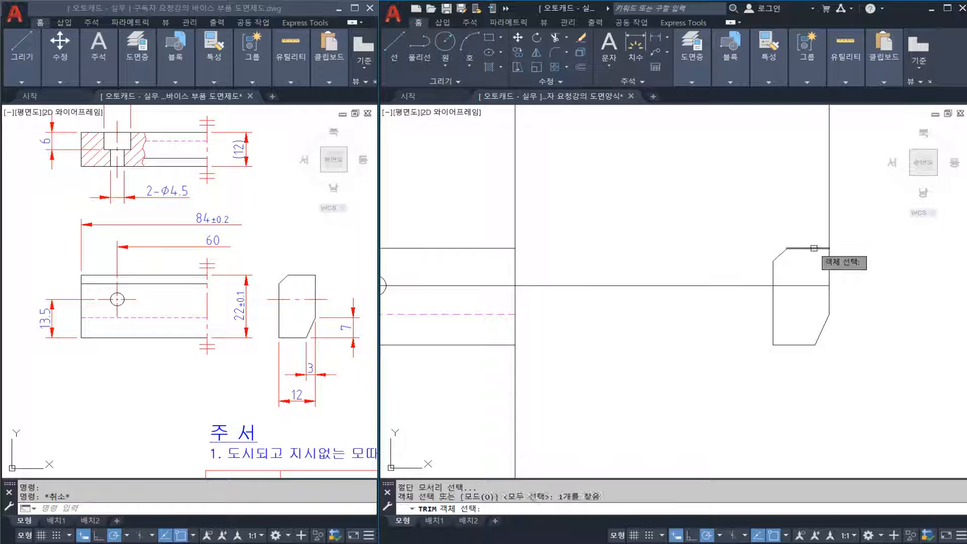
pyautogui.press('space')
pyautogui.click(829, 238)
pyautogui.press('Escape')
# Stretch the hole's horizontal line about 4 past the side view's right edge and break it just left of the side view.
pyautogui.moveTo(785, 297); pyautogui.dragTo(734, 306, button='middle')
pyautogui.click(748, 294)
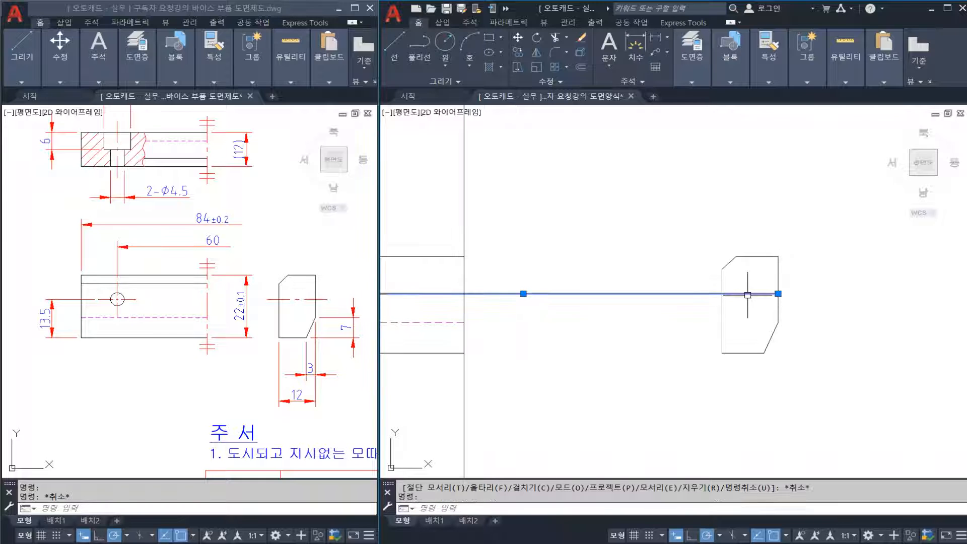
pyautogui.click(779, 294)
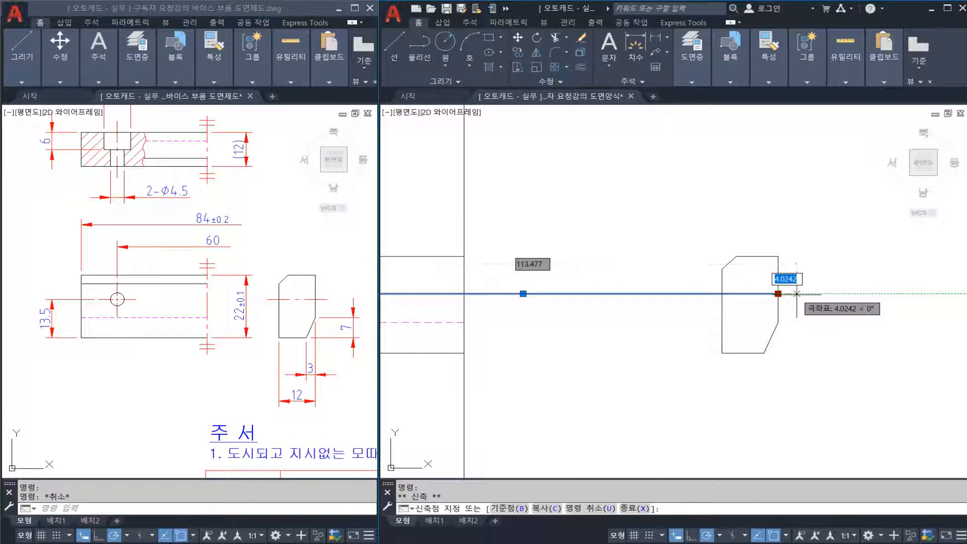
pyautogui.click(796, 294)
pyautogui.press('Escape')
pyautogui.write('BR')
pyautogui.press('Return')
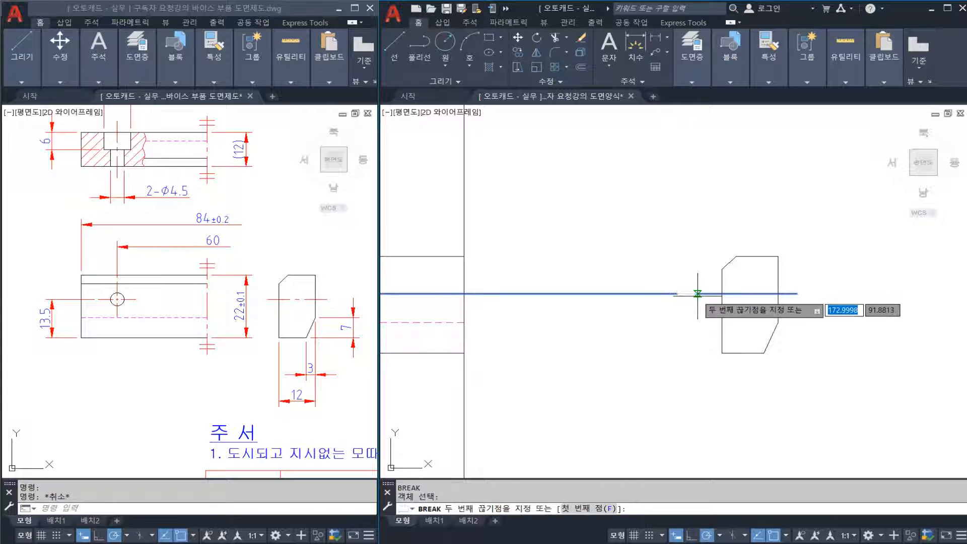
pyautogui.click(702, 294)
pyautogui.click(703, 297)
pyautogui.press('Escape')
# Move the side view's horizontal center line to the layer 중심선 and save the drawing.
pyautogui.click(741, 294)
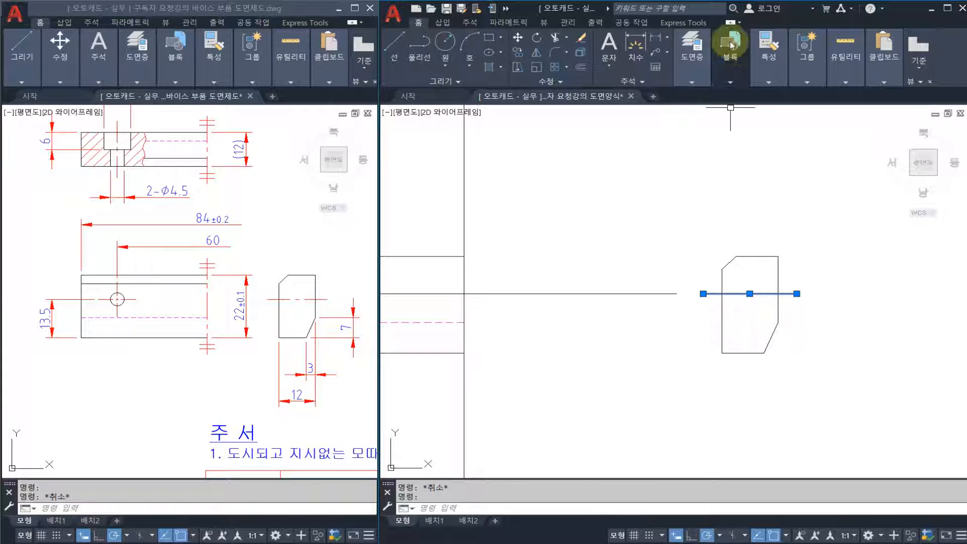
pyautogui.moveTo(702, 65)
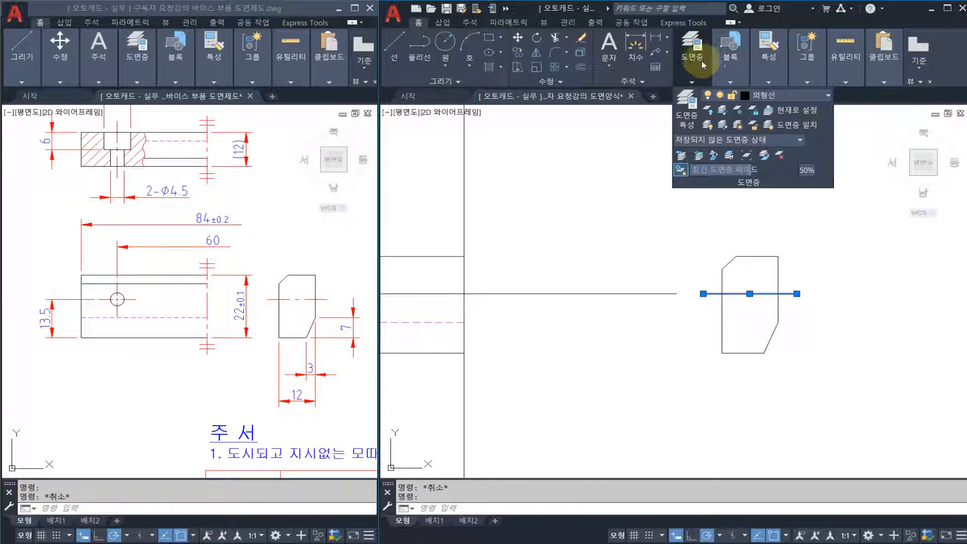
pyautogui.click(794, 97)
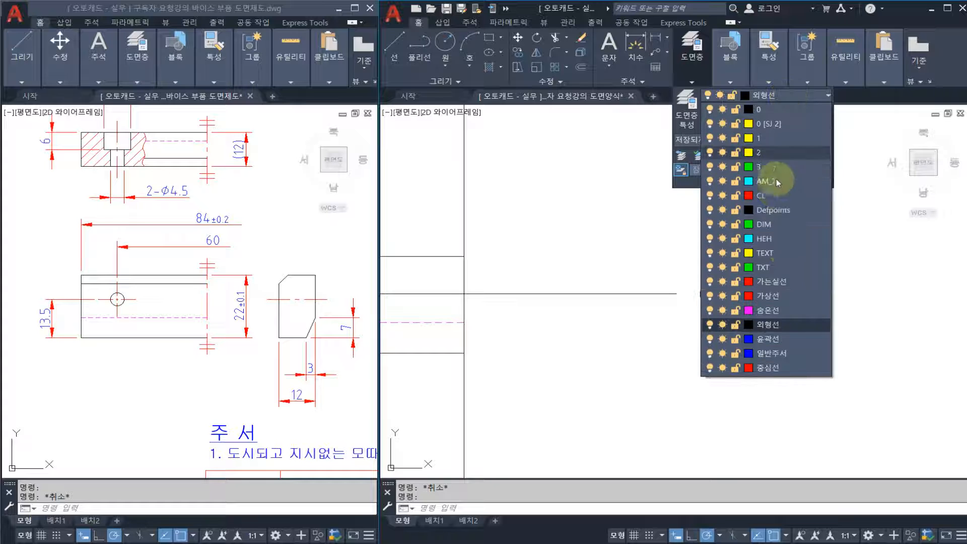
pyautogui.click(786, 367)
pyautogui.hotkey('ctrl', 's')
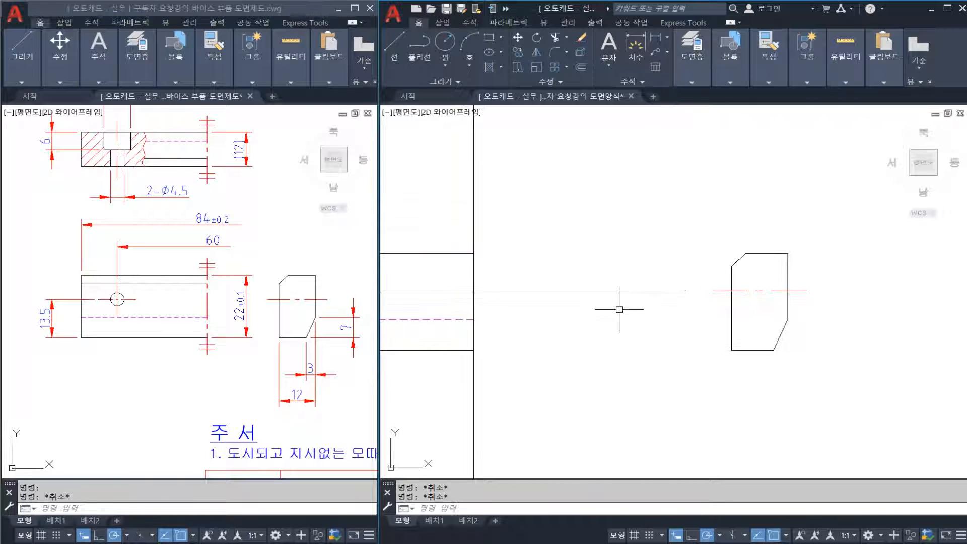
# Draw a horizontal construction line through the lower corner of the side view's upper-left chamfer.
pyautogui.moveTo(514, 328); pyautogui.dragTo(624, 305, button='middle')
pyautogui.scroll(-3, 620, 302)
pyautogui.scroll(1, 598, 297)
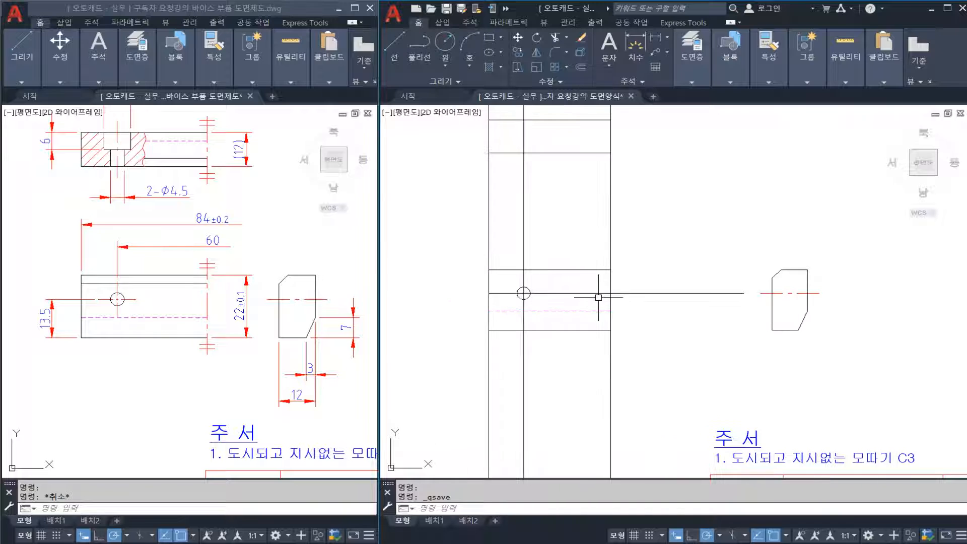
pyautogui.scroll(2, 602, 297)
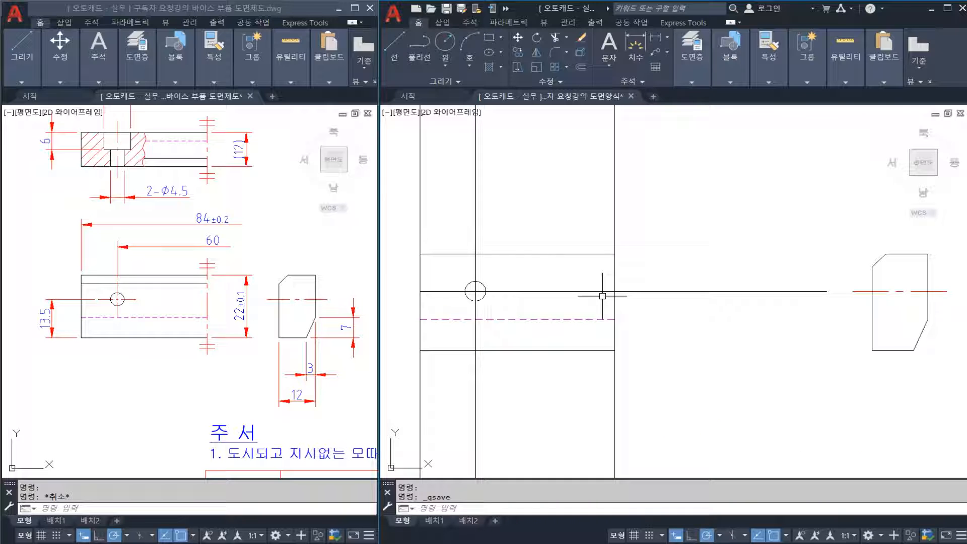
pyautogui.click(582, 276)
pyautogui.press('Escape')
pyautogui.press('Escape')
pyautogui.moveTo(663, 283); pyautogui.dragTo(645, 282, button='middle')
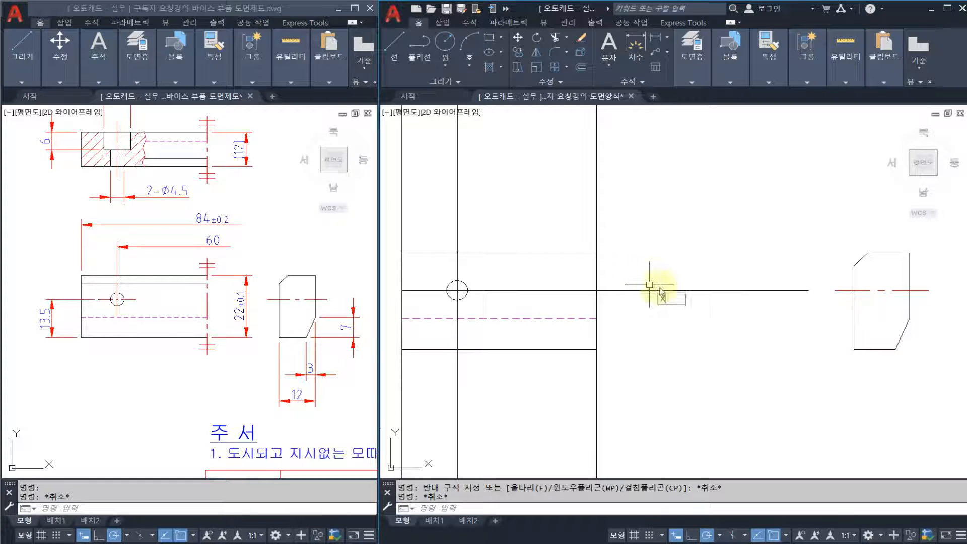
pyautogui.write('xl')
pyautogui.press('Return')
pyautogui.click(854, 266)
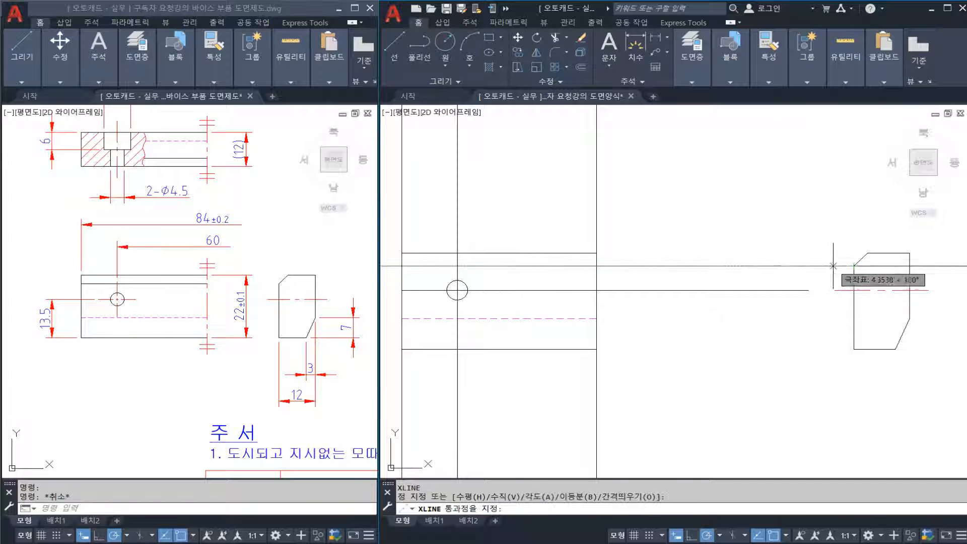
pyautogui.press('Escape')
# Trim the chamfer's construction line outside the front view's left and right edges.
pyautogui.moveTo(779, 267); pyautogui.dragTo(853, 266, button='middle')
pyautogui.write('tr')
pyautogui.press('Return')
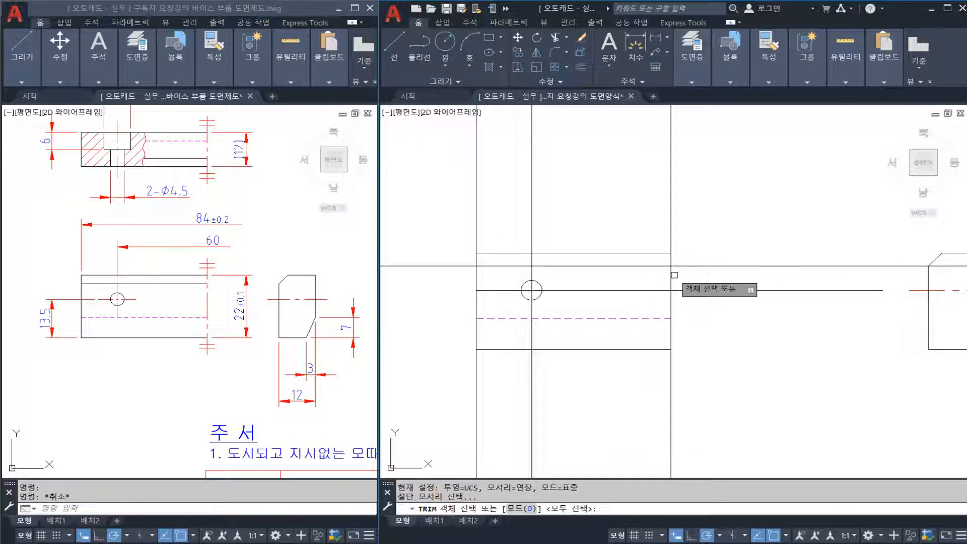
pyautogui.click(672, 274)
pyautogui.press('Return')
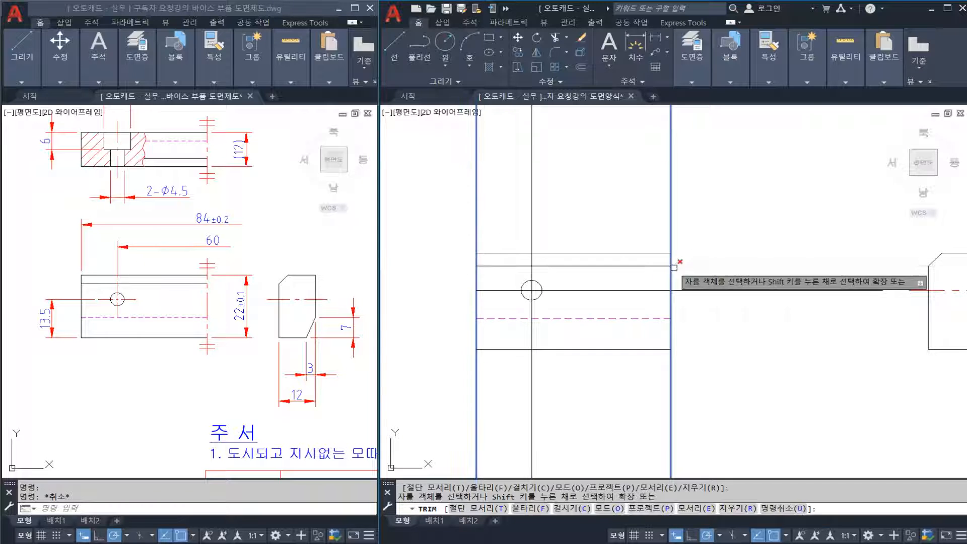
pyautogui.click(679, 266)
pyautogui.press('Escape')
# Examine the reference drawing's top view with its stepped hole and compare it with the redrawn top view.
pyautogui.moveTo(644, 302); pyautogui.dragTo(629, 302, button='middle')
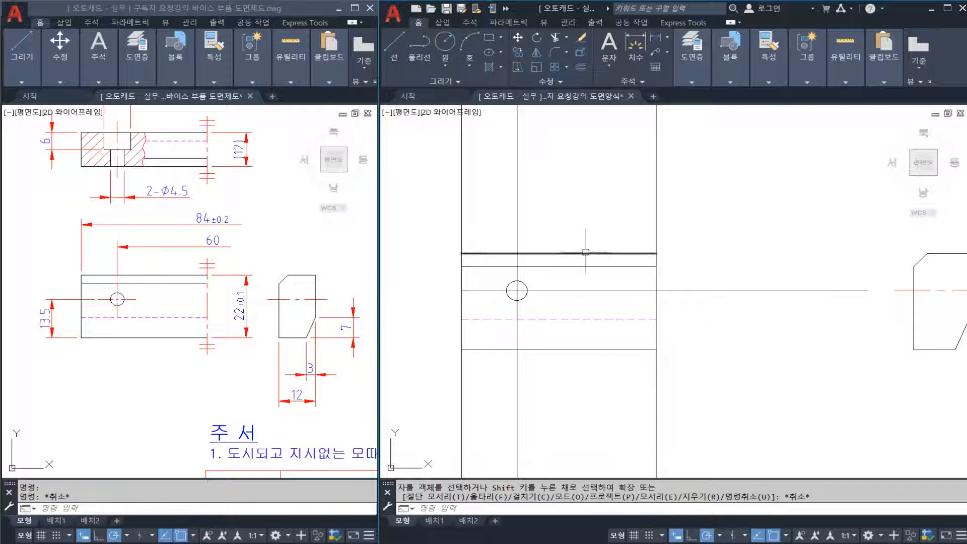
pyautogui.scroll(-1, 605, 286)
pyautogui.moveTo(592, 221); pyautogui.dragTo(587, 282, button='middle')
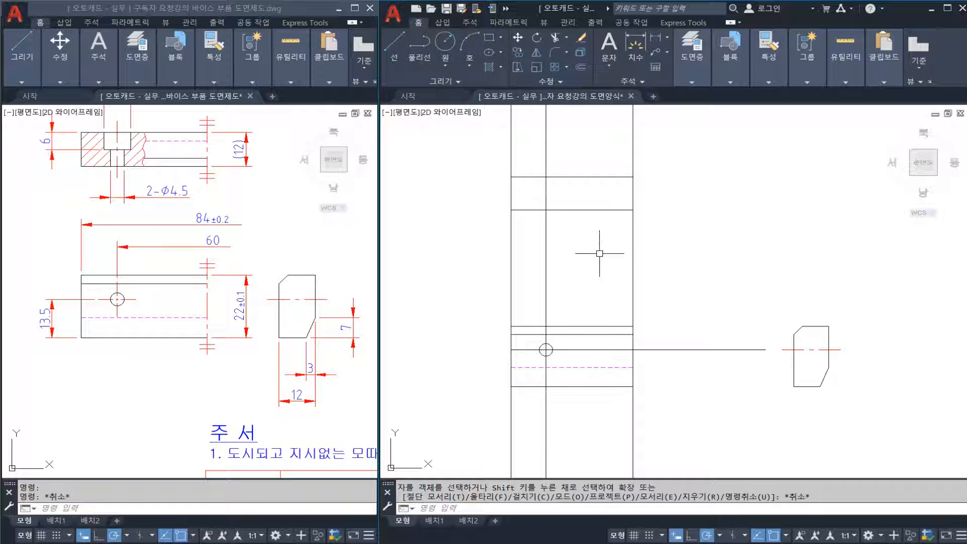
pyautogui.click(277, 257)
pyautogui.press('Escape')
pyautogui.moveTo(243, 193); pyautogui.dragTo(276, 264, button='middle')
pyautogui.click(559, 252)
pyautogui.press('Escape')
pyautogui.press('Escape')
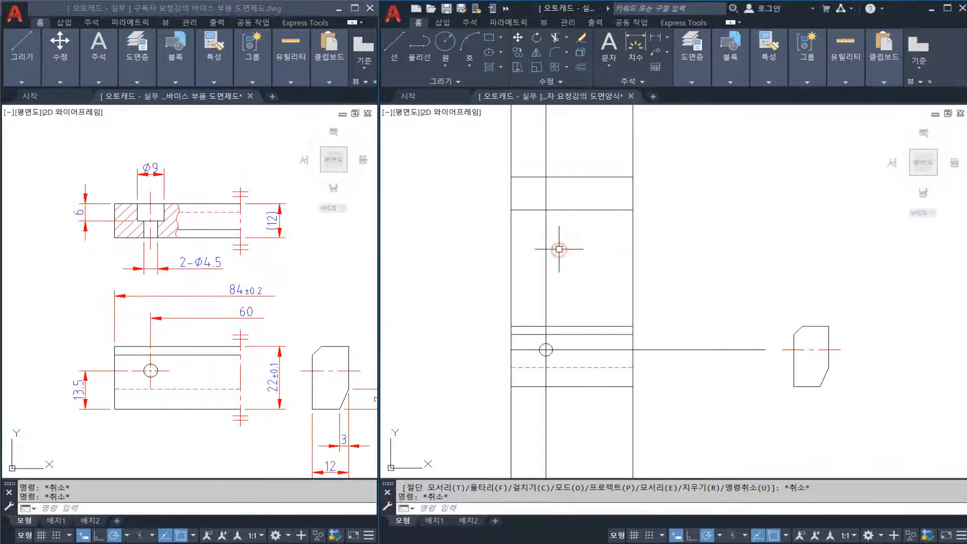
pyautogui.moveTo(559, 249); pyautogui.dragTo(546, 265, button='middle')
pyautogui.scroll(2, 569, 207)
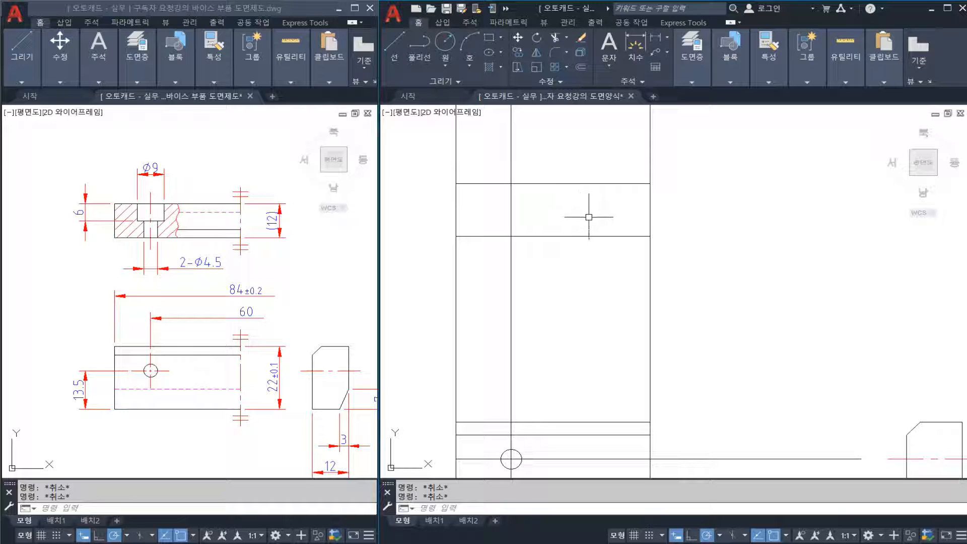
pyautogui.write('tr')
pyautogui.press('Return')
pyautogui.click(468, 184)
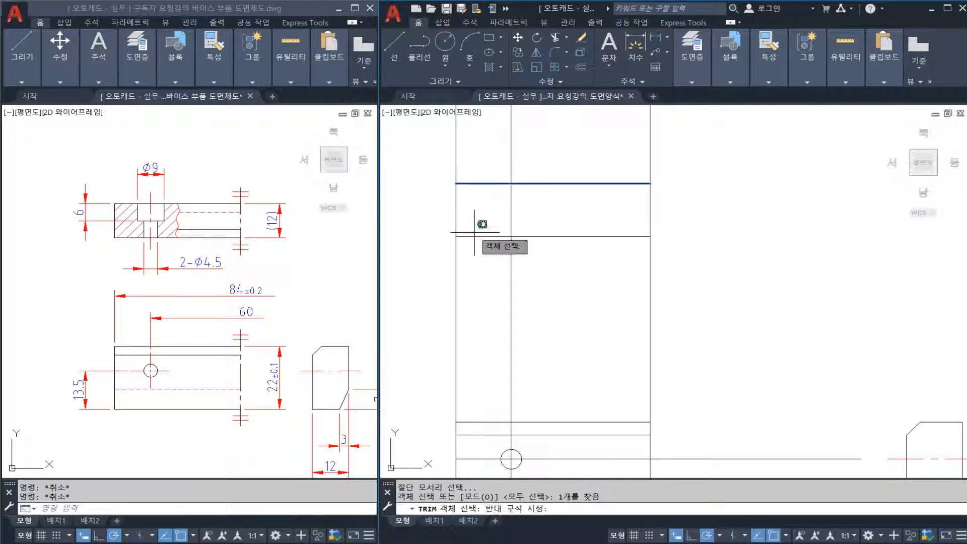
pyautogui.click(469, 422)
pyautogui.press('Return')
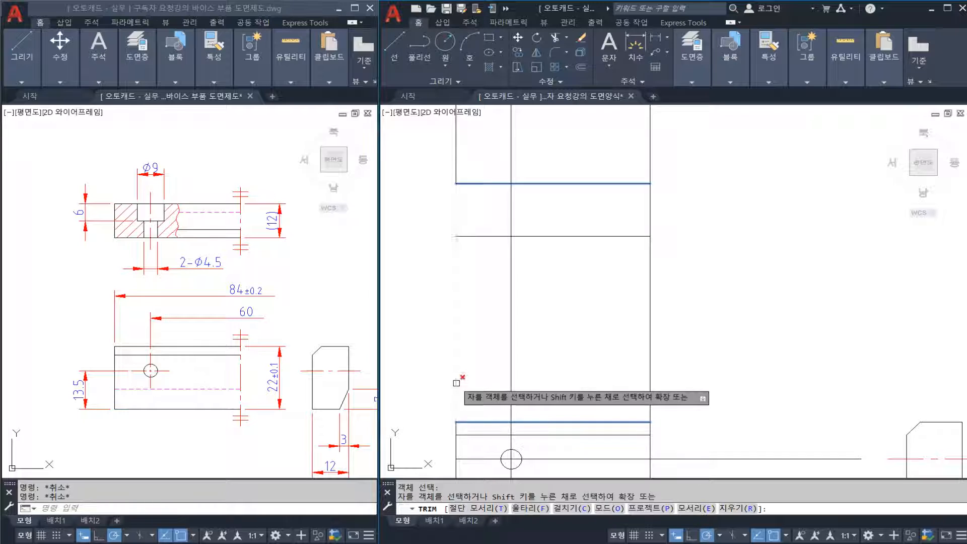
pyautogui.press('Escape')
# Trim the left vertical construction line above the top view and between the top and front views.
pyautogui.press('Return')
pyautogui.click(493, 167)
pyautogui.click(474, 431)
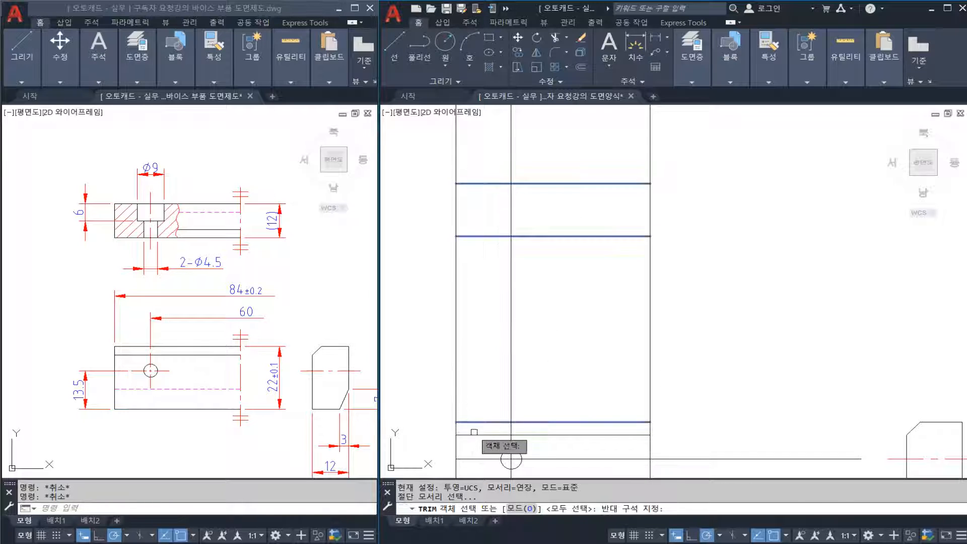
pyautogui.press('Return')
pyautogui.click(485, 392)
pyautogui.click(466, 282)
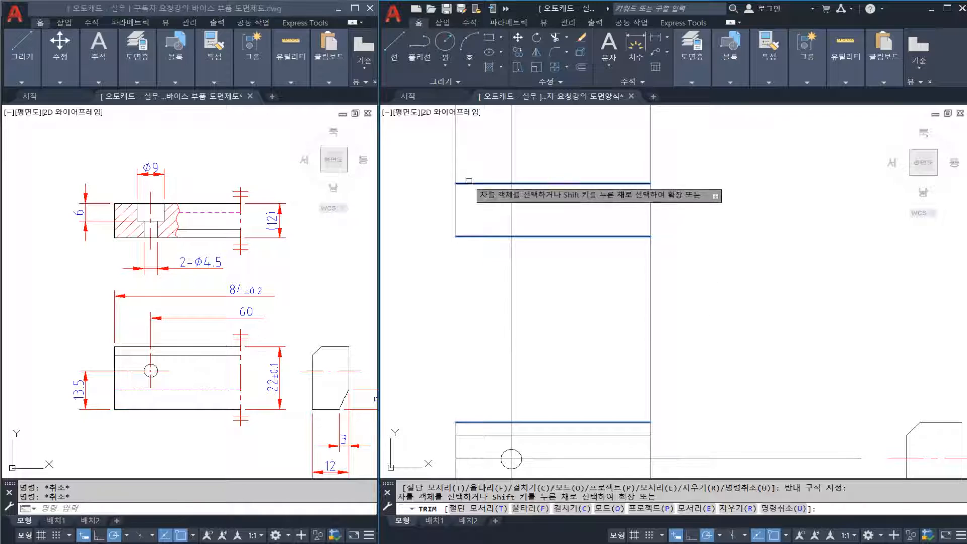
pyautogui.press('Escape')
pyautogui.scroll(3, 470, 182)
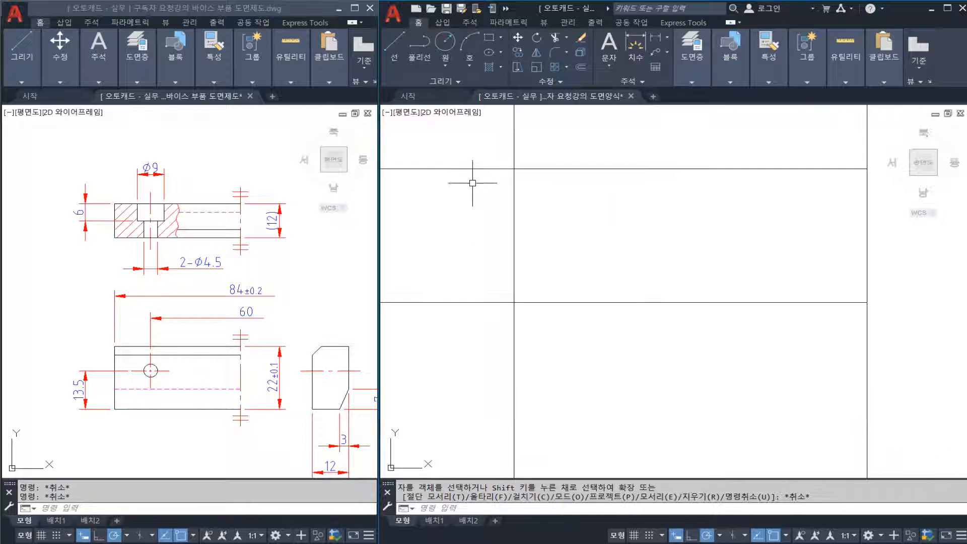
pyautogui.scroll(-3, 473, 183)
# Offset the hole's vertical center line by 9/2 to the right for the counterbore's edge.
pyautogui.click(234, 192)
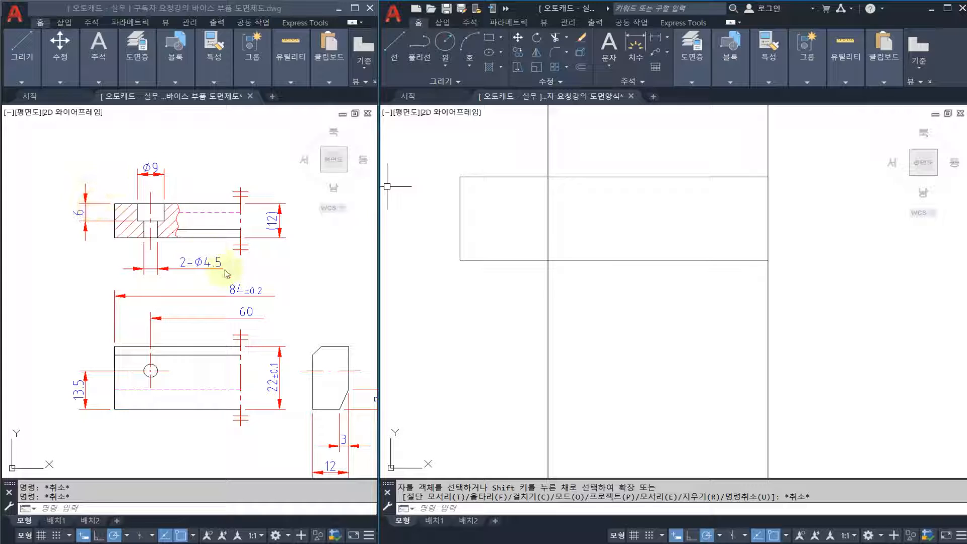
pyautogui.write('o')
pyautogui.press('space')
pyautogui.moveTo(534, 204); pyautogui.dragTo(525, 211, button='middle')
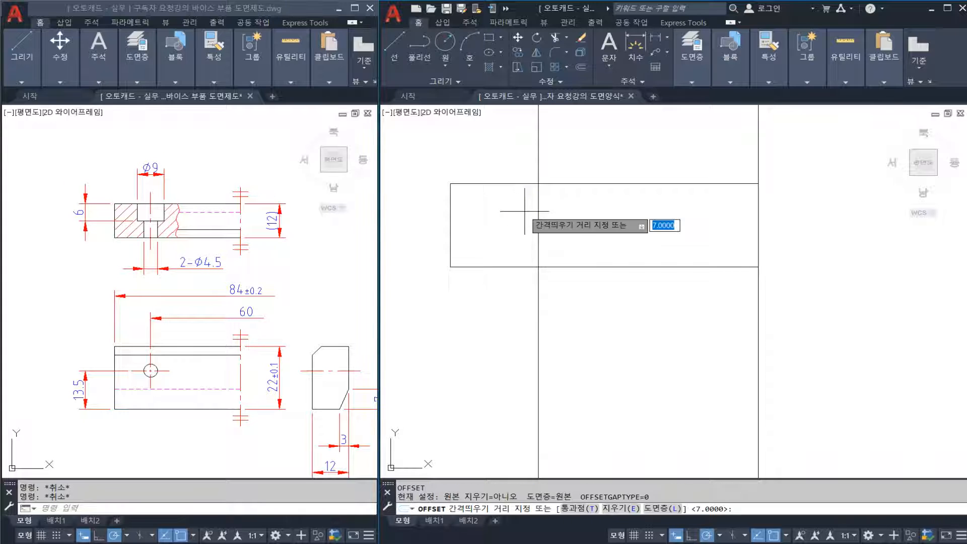
pyautogui.press('Return')
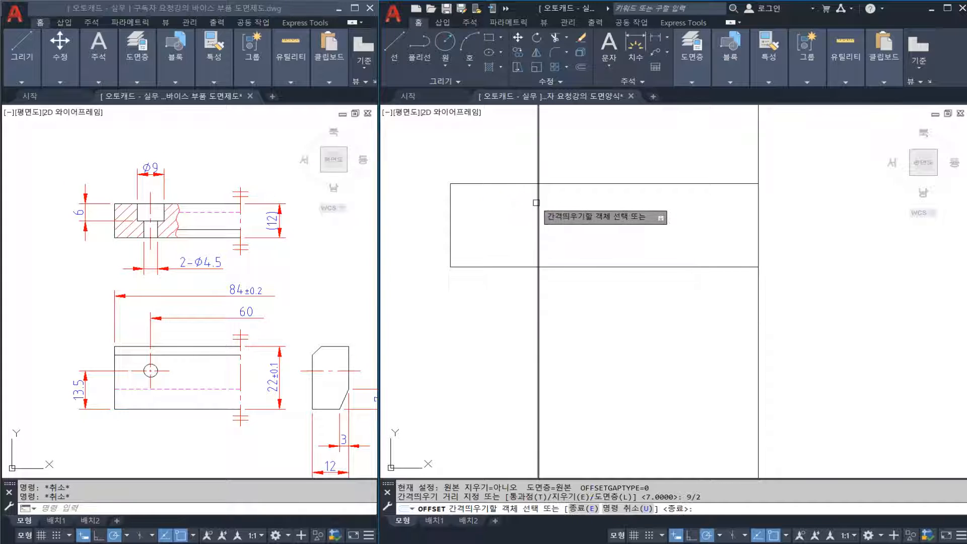
pyautogui.click(539, 204)
pyautogui.click(552, 208)
pyautogui.press('Escape')
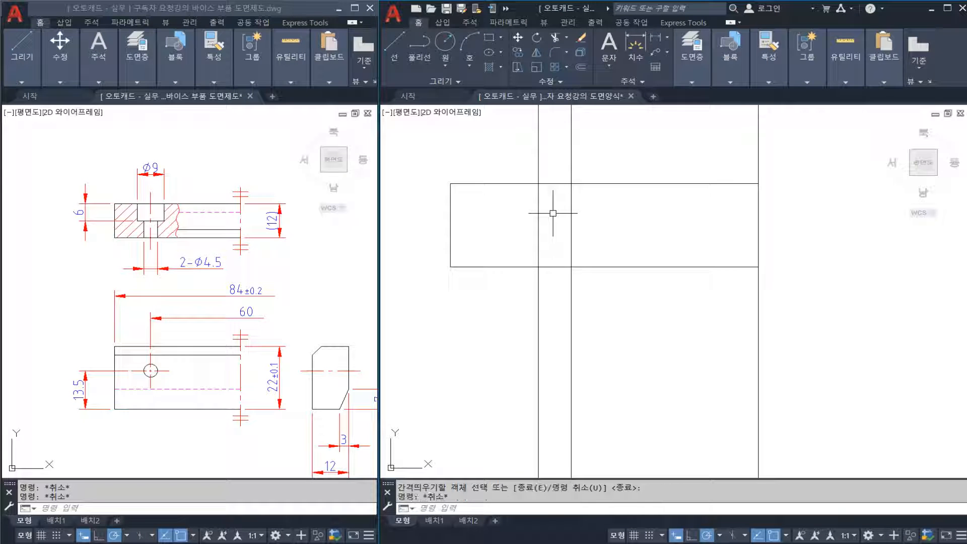
# Offset the top view's upper edge 6 mm downward for the counterbore floor.
pyautogui.write('o')
pyautogui.press('space')
pyautogui.write('6')
pyautogui.press('Return')
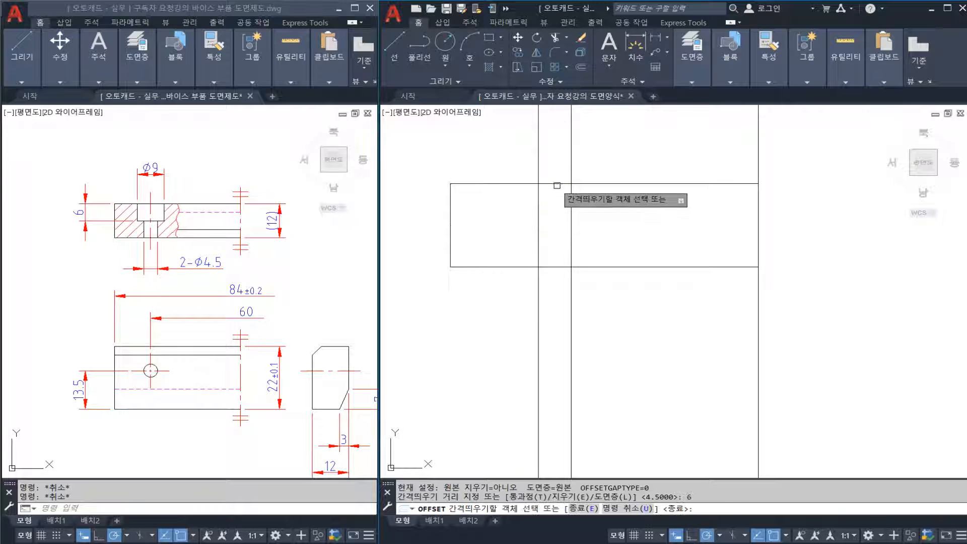
pyautogui.click(555, 184)
pyautogui.press('Escape')
# Trim the counterbore's floor line and right side line to their shared corner and the top view's upper edge.
pyautogui.write('tr')
pyautogui.press('space')
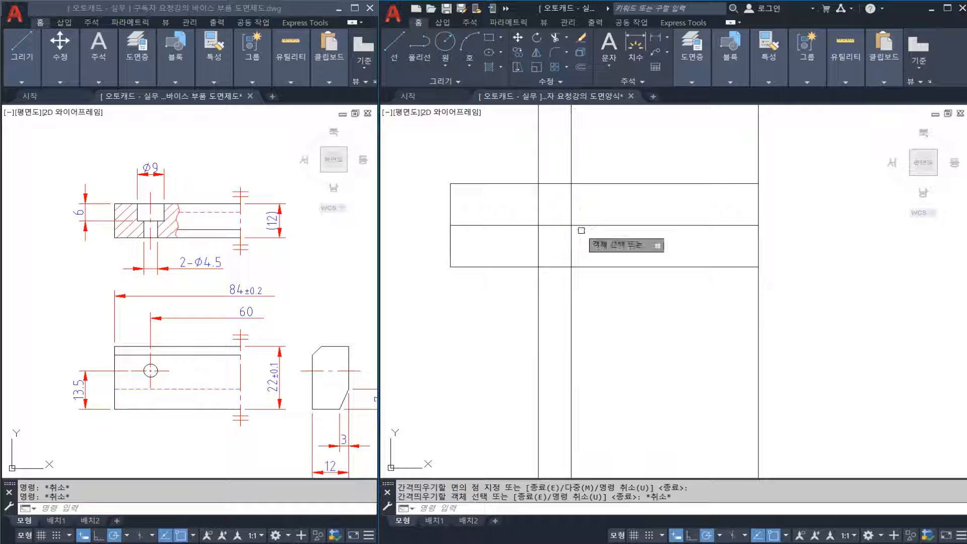
pyautogui.click(580, 231)
pyautogui.click(557, 213)
pyautogui.press('space')
pyautogui.click(571, 241)
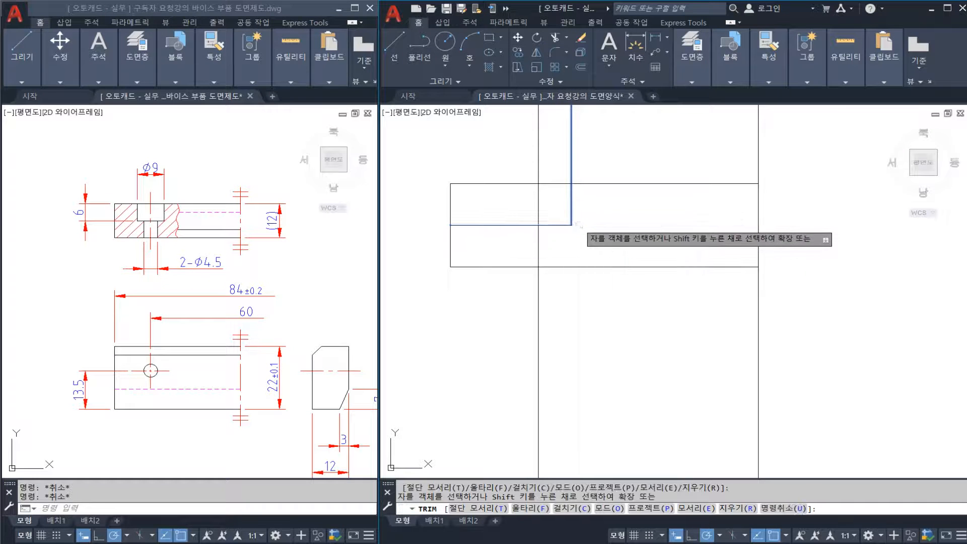
pyautogui.click(572, 177)
pyautogui.press('Escape')
pyautogui.scroll(-2, 564, 213)
pyautogui.moveTo(562, 257); pyautogui.dragTo(549, 226, button='middle')
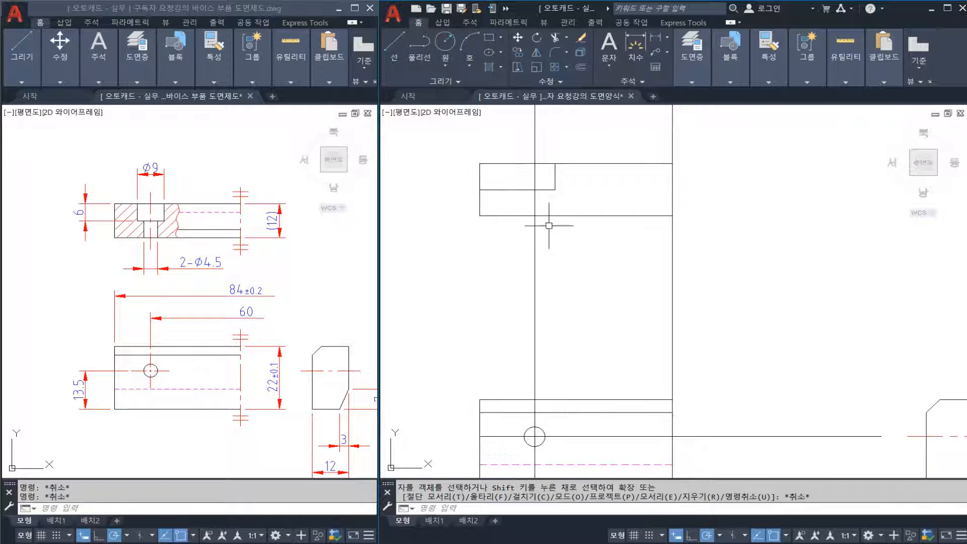
# Draw a vertical construction line through the right quadrant of the front view's hole circle.
pyautogui.write('XL')
pyautogui.press('space')
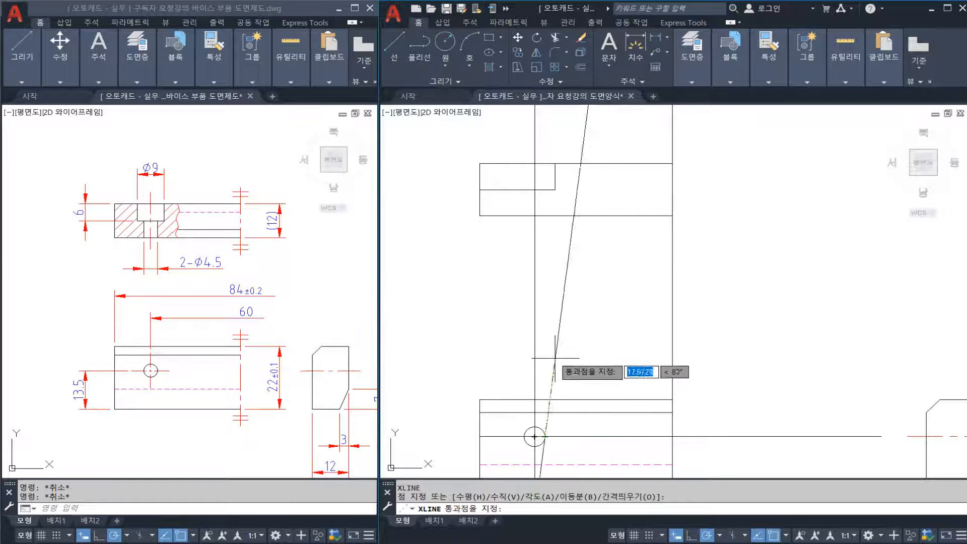
pyautogui.click(544, 346)
pyautogui.scroll(4, 522, 227)
pyautogui.press('Escape')
pyautogui.scroll(-4, 577, 270)
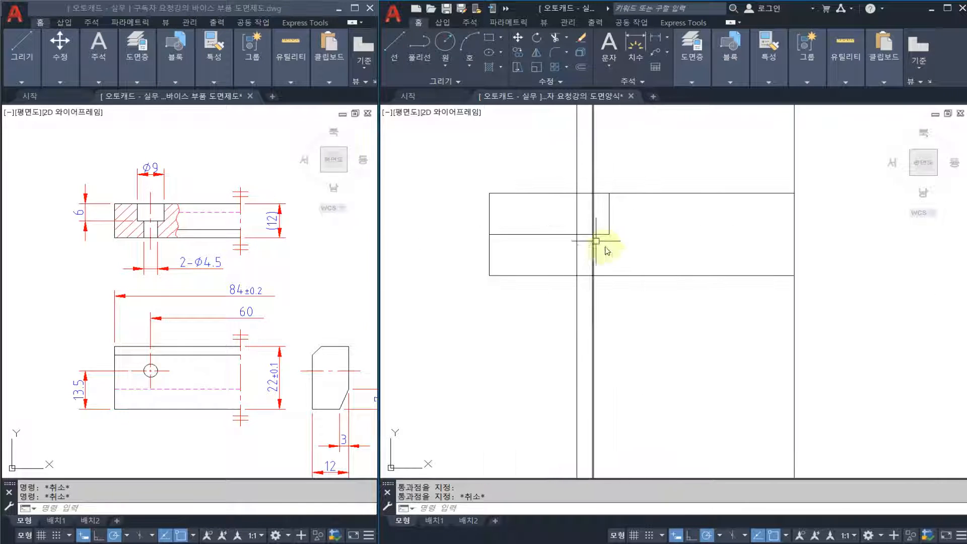
# Trim the small hole's construction line to between the counterbore floor and the top view's lower edge.
pyautogui.write('tr')
pyautogui.press('Return')
pyautogui.click(604, 275)
pyautogui.click(601, 232)
pyautogui.press('Return')
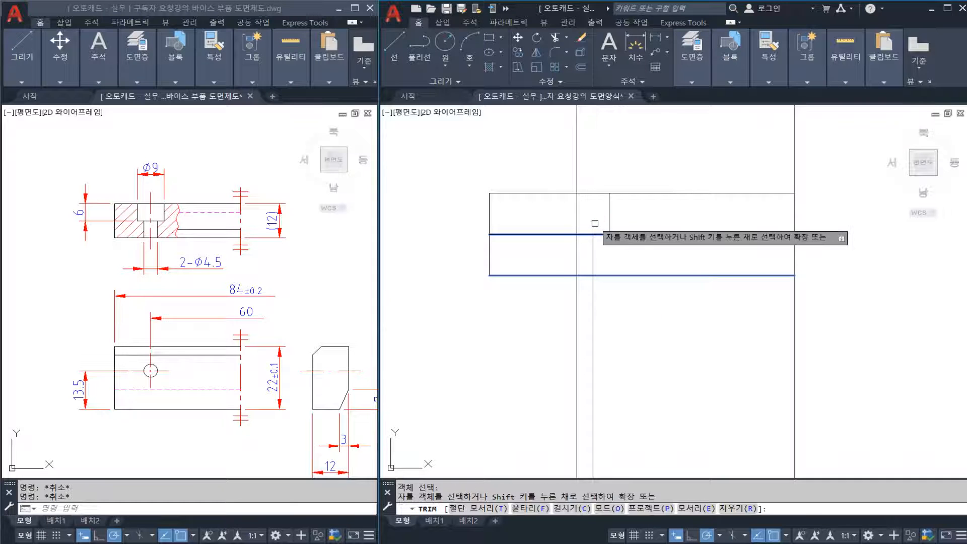
pyautogui.click(595, 225)
pyautogui.click(594, 284)
pyautogui.press('Escape')
# Mirror the right edges of the counterbore and small hole about the hole's vertical center line.
pyautogui.click(586, 177)
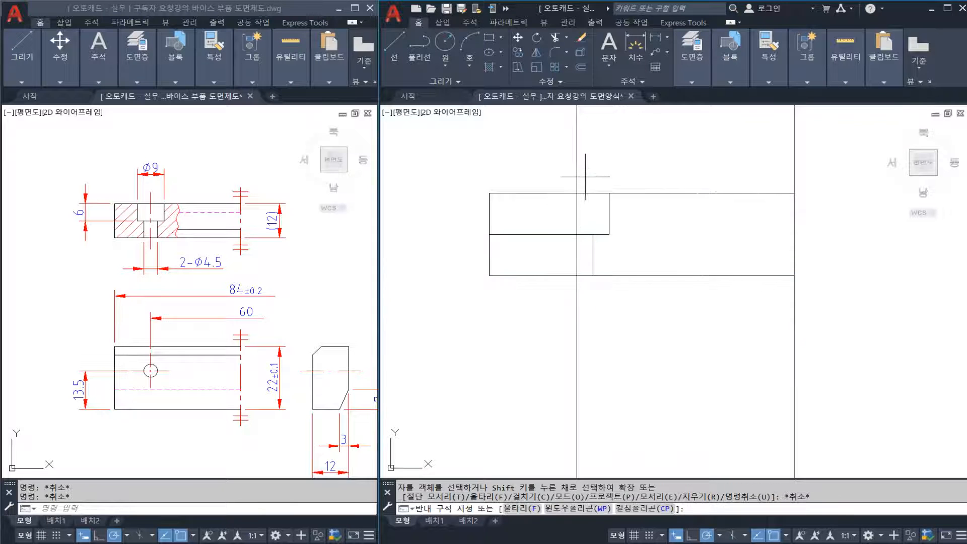
pyautogui.click(612, 307)
pyautogui.press('Return')
pyautogui.click(577, 272)
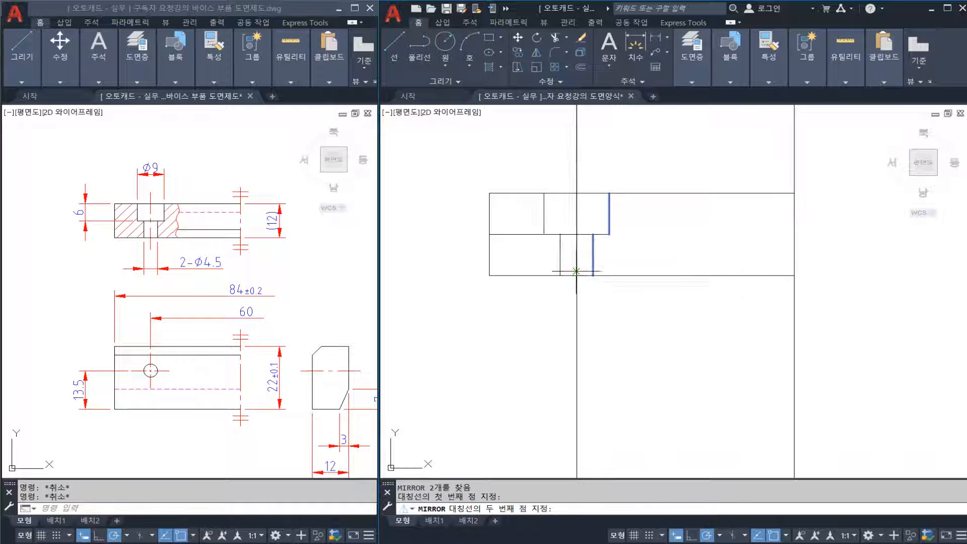
pyautogui.click(576, 255)
pyautogui.press('Return')
# Trim the counterbore floor line beyond the counterbore's left side in the top view.
pyautogui.write('TR')
pyautogui.press('Return')
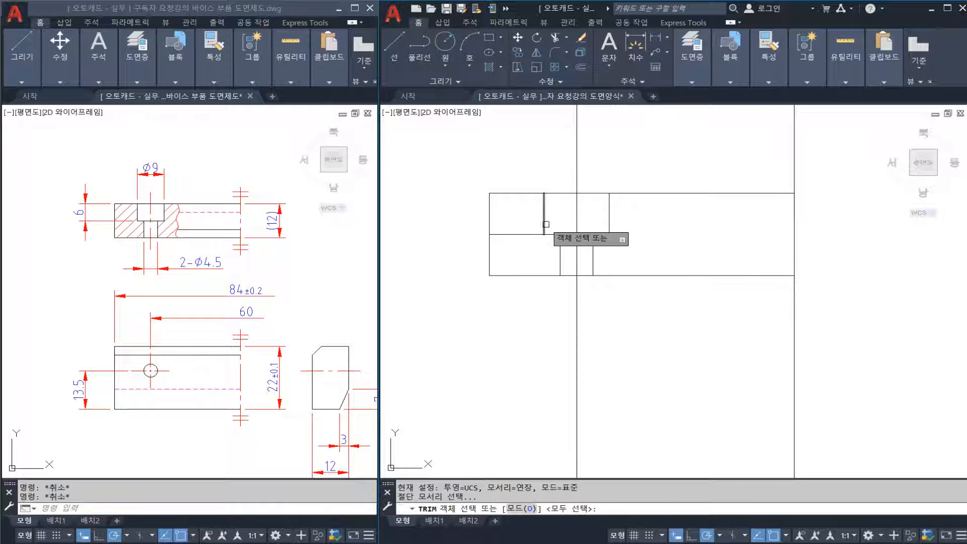
pyautogui.press('Return')
pyautogui.press('Escape')
pyautogui.scroll(-1, 533, 231)
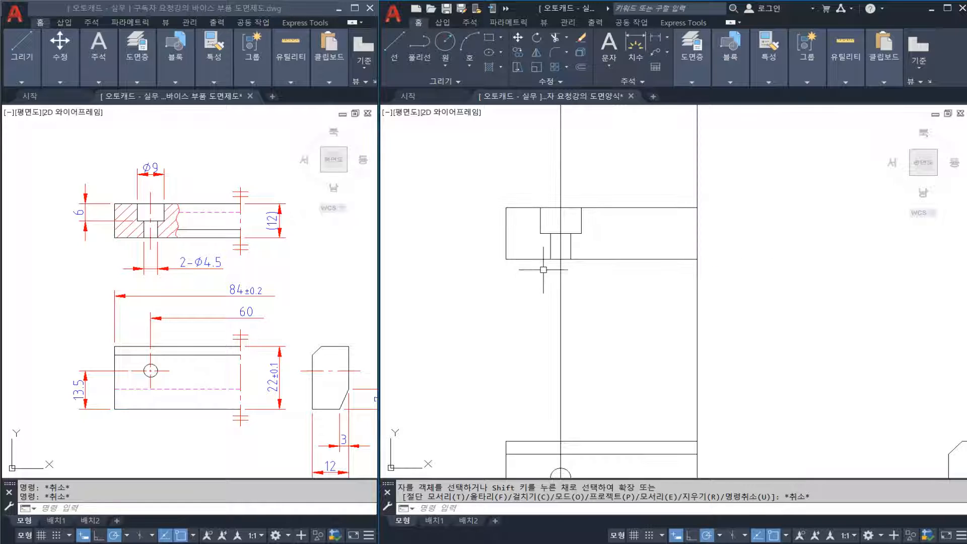
pyautogui.scroll(1, 548, 218)
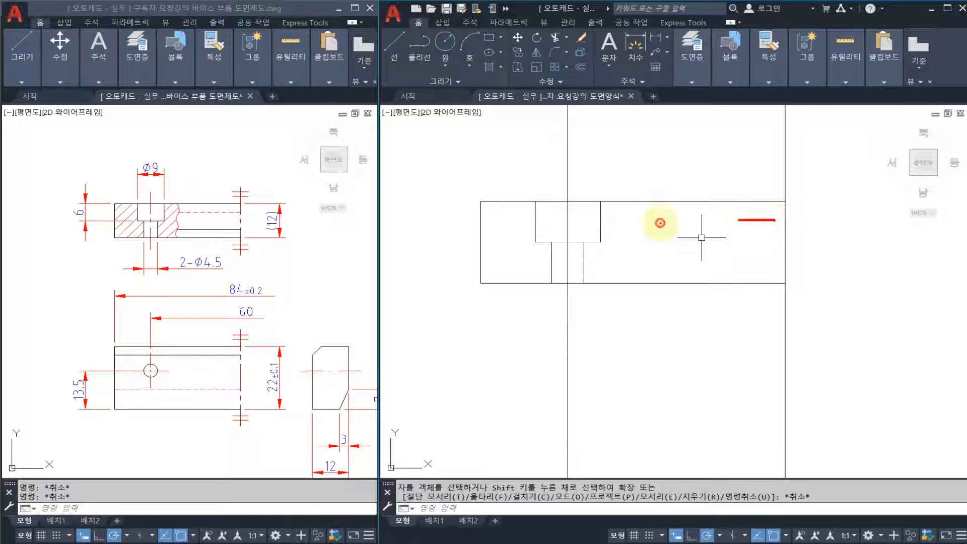
# Draw a wavy spline break line from the top view's upper edge to its lower edge, right of the stepped hole.
pyautogui.moveTo(618, 266); pyautogui.dragTo(800, 265)
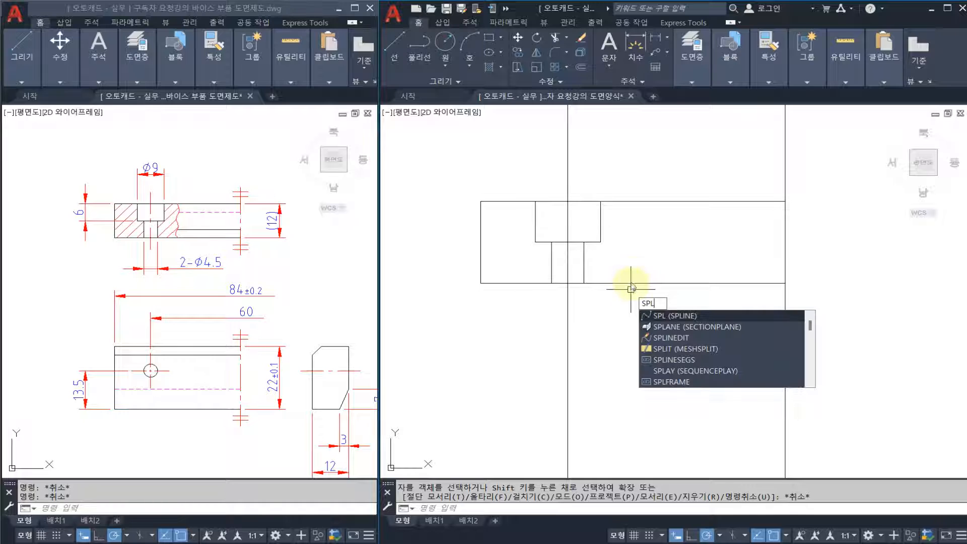
pyautogui.press('Return')
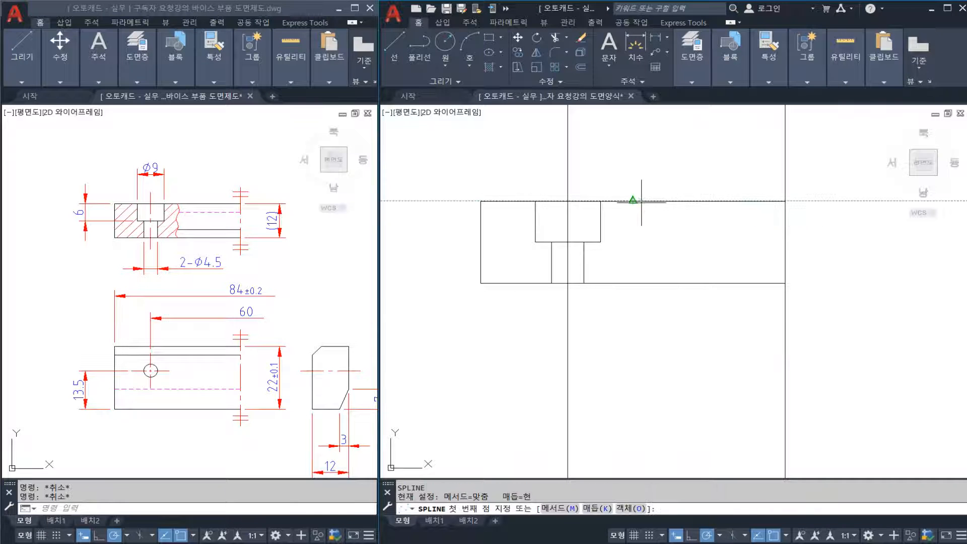
pyautogui.click(627, 201)
pyautogui.click(636, 223)
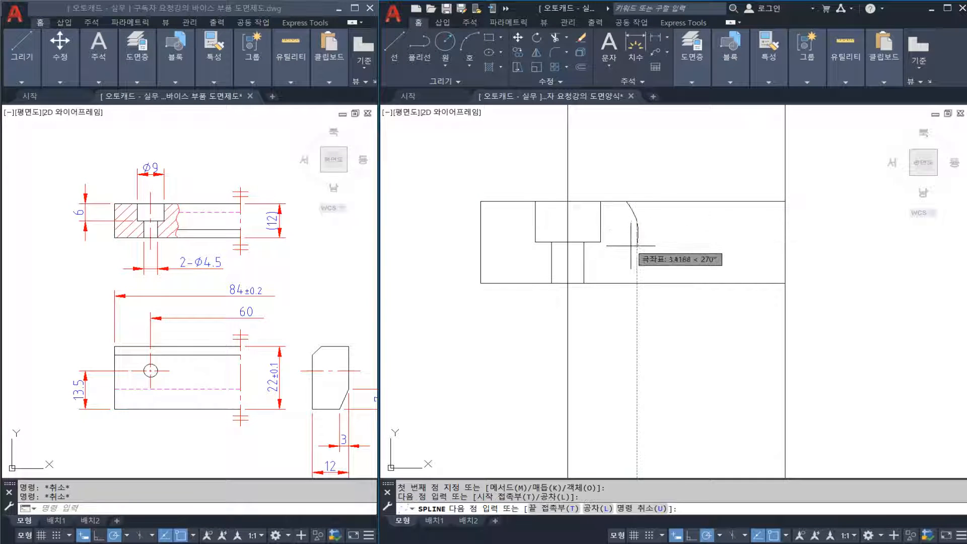
pyautogui.click(628, 250)
pyautogui.click(634, 283)
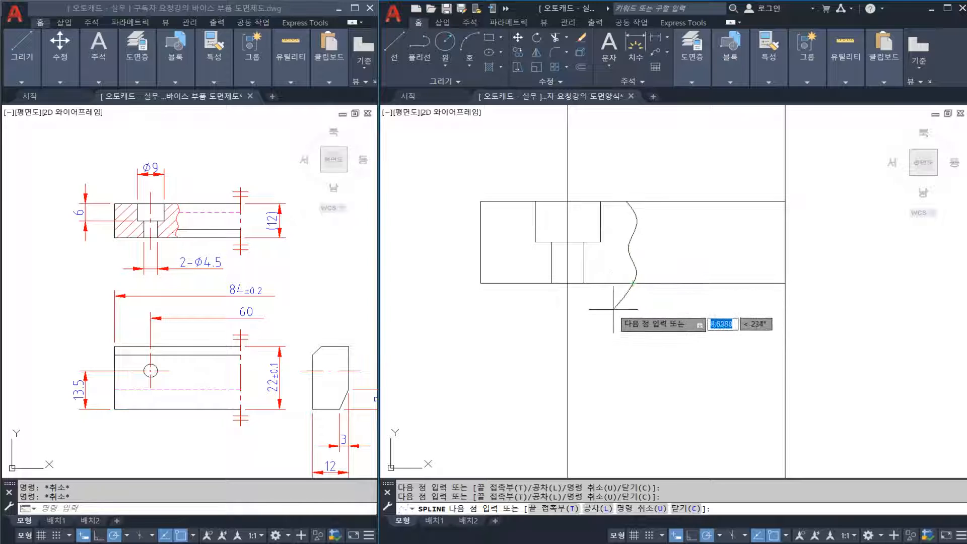
pyautogui.press('Return')
pyautogui.press('Return')
pyautogui.press('Escape')
pyautogui.press('Escape')
# Move the wavy break line to the layer 가는실선.
pyautogui.click(633, 261)
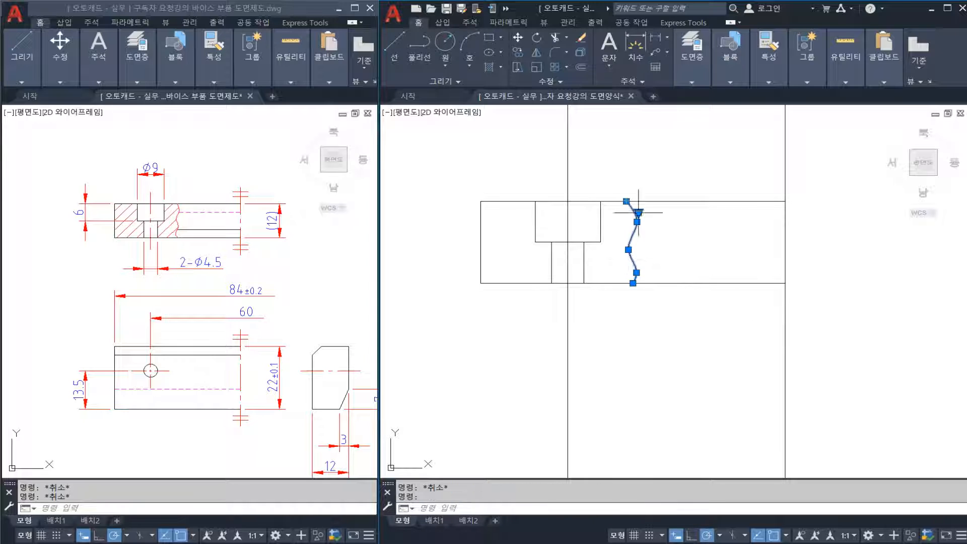
pyautogui.click(695, 71)
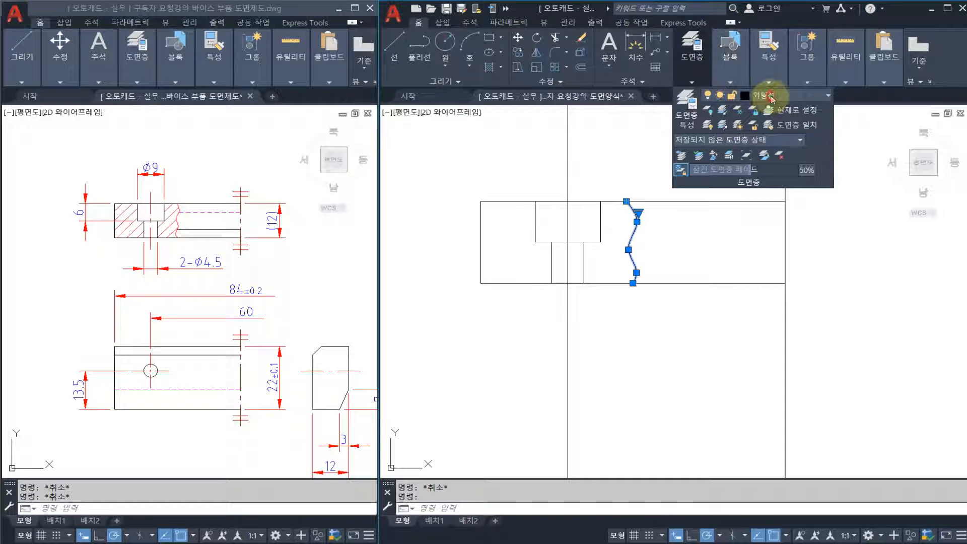
pyautogui.click(770, 97)
pyautogui.click(785, 284)
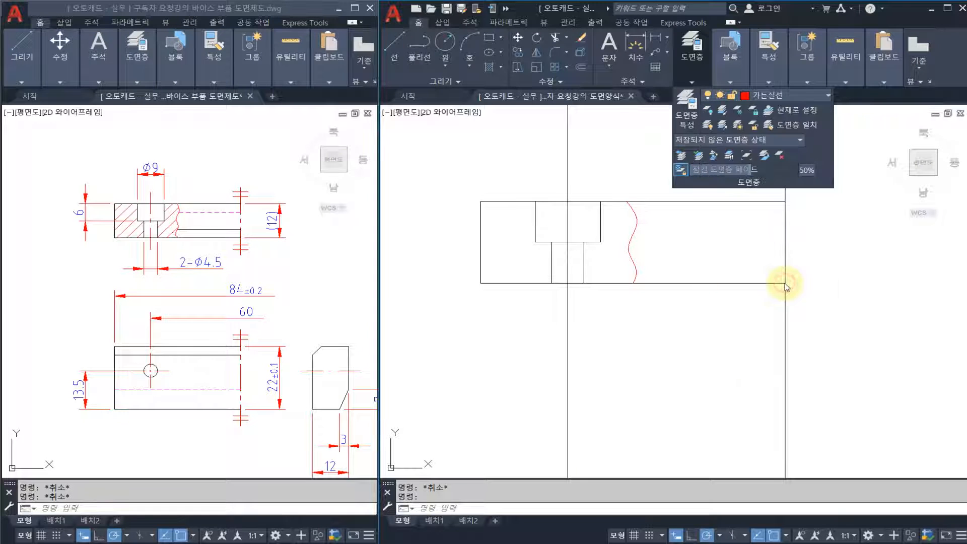
pyautogui.press('Escape')
pyautogui.click(730, 244)
pyautogui.press('Escape')
pyautogui.moveTo(709, 242); pyautogui.dragTo(703, 241, button='middle')
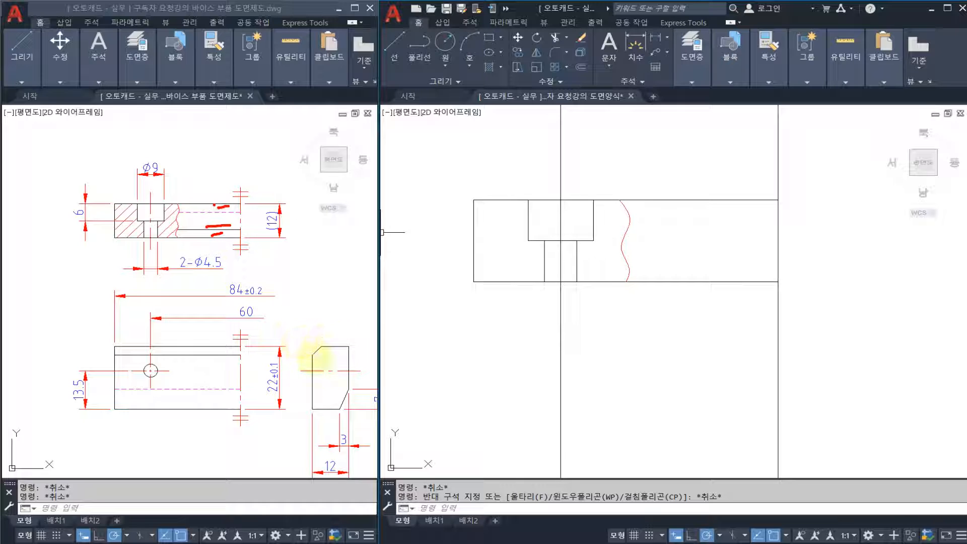
# Offset the top view's upper and lower edges 3 mm inward for the chamfer lines.
pyautogui.press('Escape')
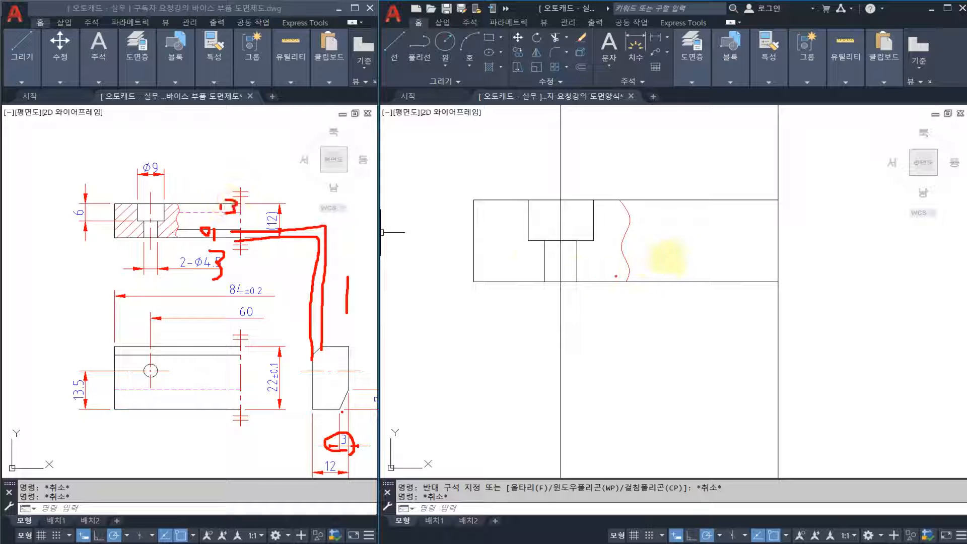
pyautogui.click(667, 257)
pyautogui.press('Escape')
pyautogui.press('Escape')
pyautogui.moveTo(682, 246); pyautogui.dragTo(648, 249, button='middle')
pyautogui.write('o')
pyautogui.press('Return')
pyautogui.write('3')
pyautogui.press('Return')
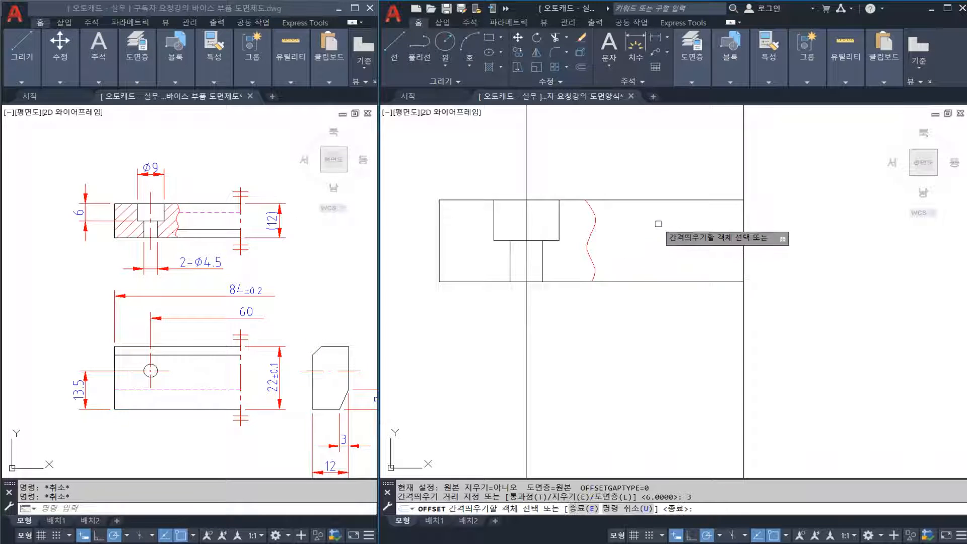
pyautogui.click(659, 201)
pyautogui.click(672, 223)
pyautogui.click(665, 281)
pyautogui.click(665, 257)
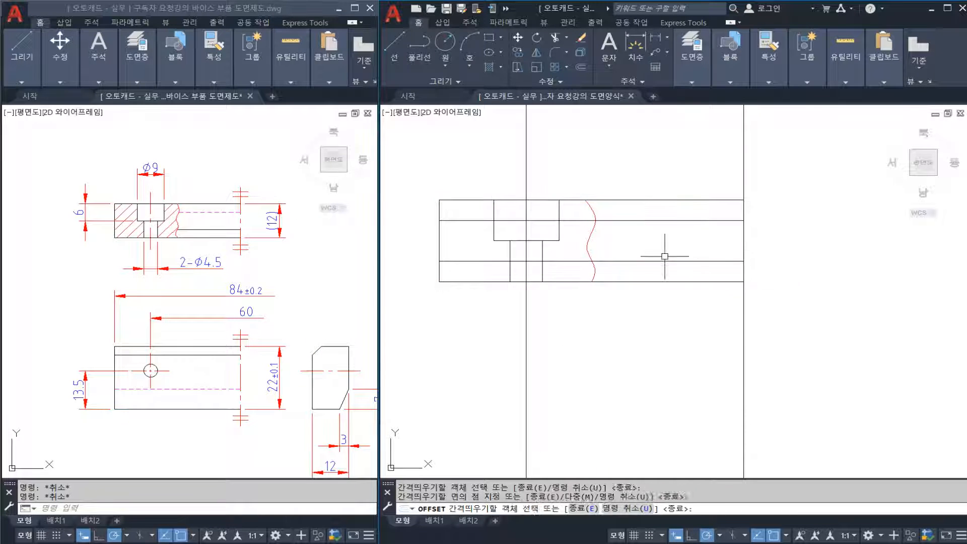
pyautogui.press('Escape')
pyautogui.press('Escape')
# Trim both inner chamfer lines of the top view to the left of the wavy break line.
pyautogui.write('tr')
pyautogui.press('Return')
pyautogui.click(590, 237)
pyautogui.press('Return')
pyautogui.click(578, 220)
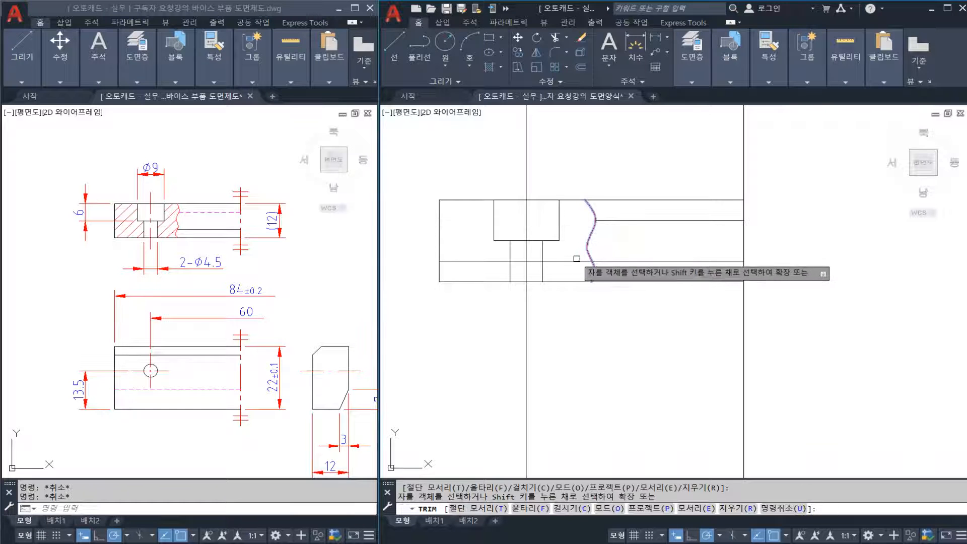
pyautogui.click(576, 260)
pyautogui.press('Escape')
pyautogui.click(644, 244)
pyautogui.click(638, 216)
pyautogui.moveTo(685, 49)
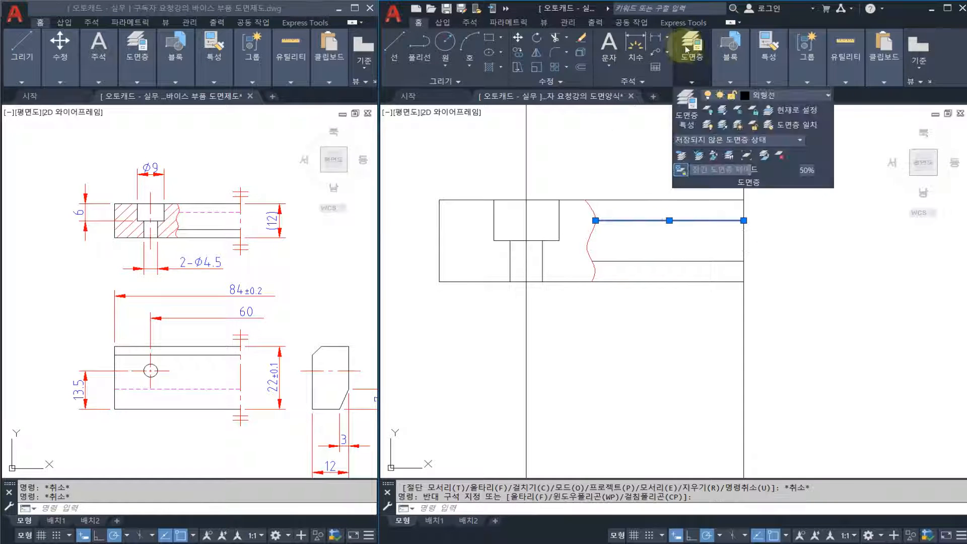
pyautogui.press('Escape')
pyautogui.scroll(-2, 592, 245)
pyautogui.moveTo(564, 303); pyautogui.dragTo(626, 237, button='middle')
pyautogui.scroll(-1, 626, 238)
pyautogui.scroll(1, 650, 286)
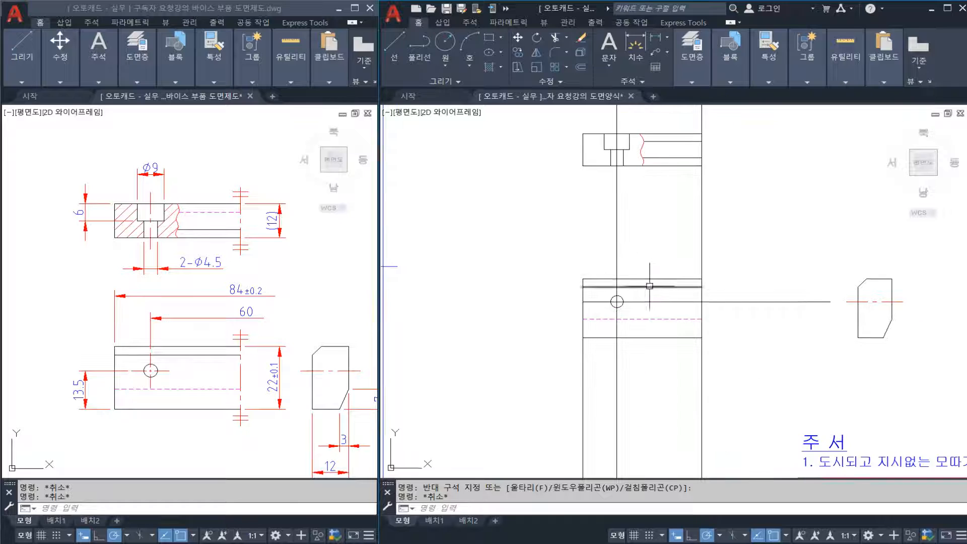
# Match the upper chamfer line of the top view to the front view's dashed hidden line and save the drawing.
pyautogui.moveTo(650, 286); pyautogui.dragTo(598, 342, button='middle')
pyautogui.press('space')
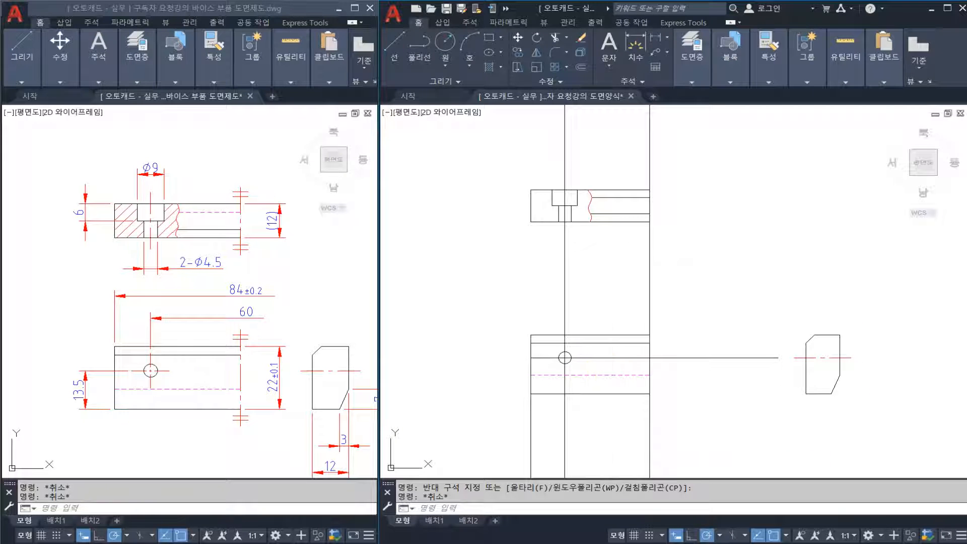
pyautogui.click(611, 374)
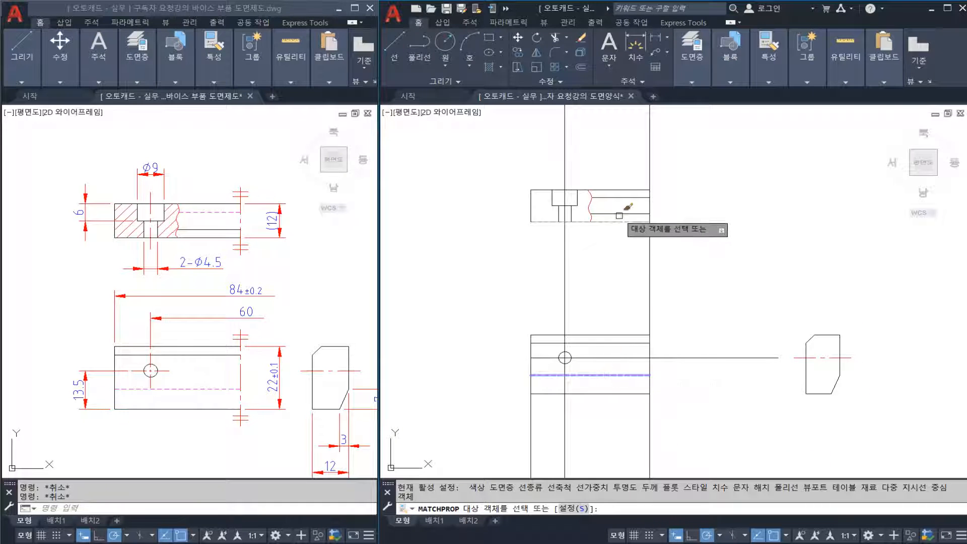
pyautogui.press('Escape')
pyautogui.moveTo(593, 356); pyautogui.dragTo(580, 359, button='middle')
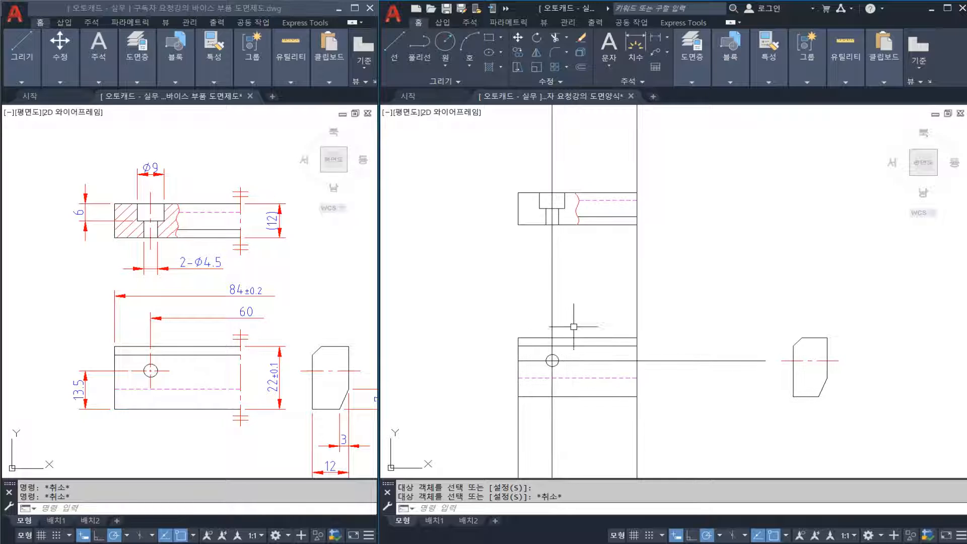
pyautogui.scroll(1, 599, 262)
pyautogui.scroll(-1, 599, 262)
pyautogui.moveTo(600, 266)
pyautogui.mouseDown(button='middle')
pyautogui.moveTo(567, 251)
pyautogui.moveTo(582, 275)
pyautogui.mouseUp(button='middle')
pyautogui.hotkey('ctrl', 's')
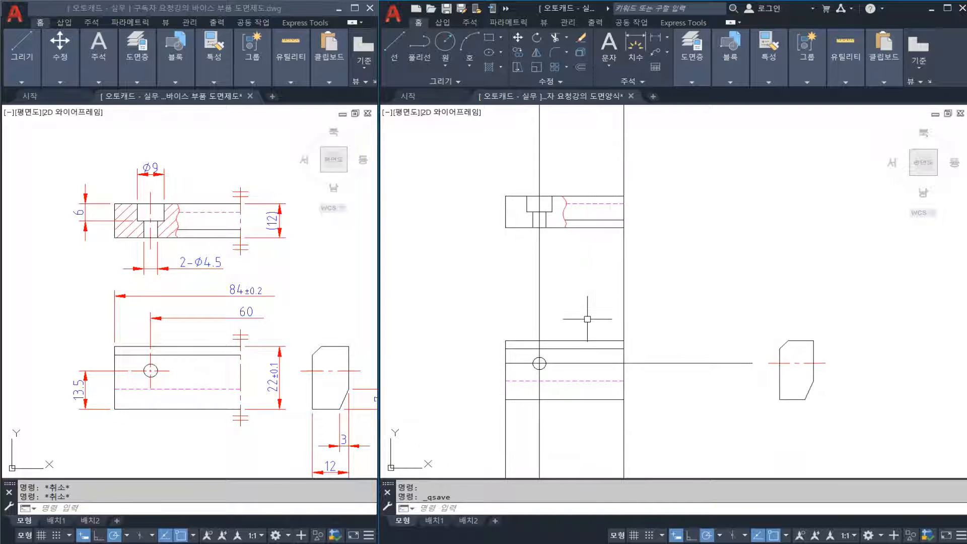
# Trim the left vertical construction line below the front view's lower edge.
pyautogui.moveTo(555, 389); pyautogui.dragTo(545, 338, button='middle')
pyautogui.scroll(2, 546, 330)
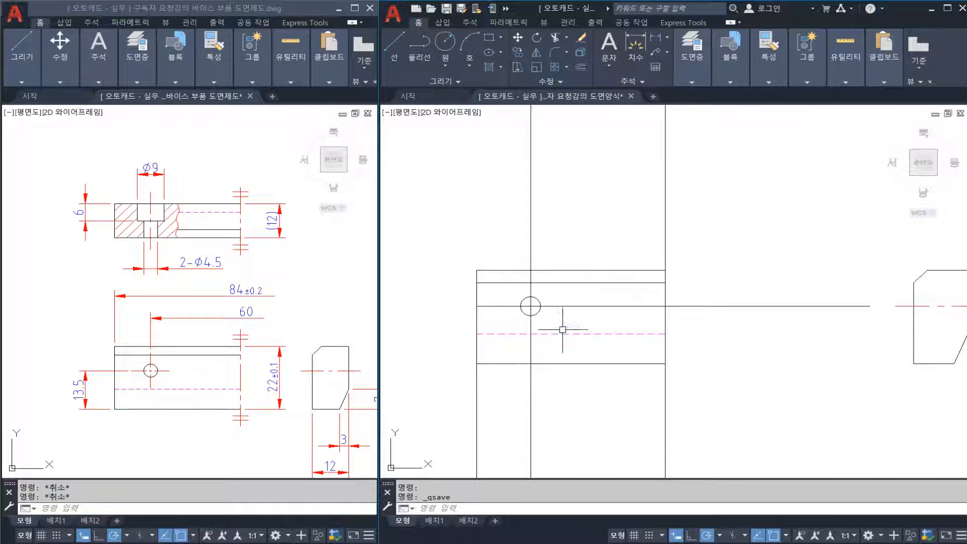
pyautogui.press('space')
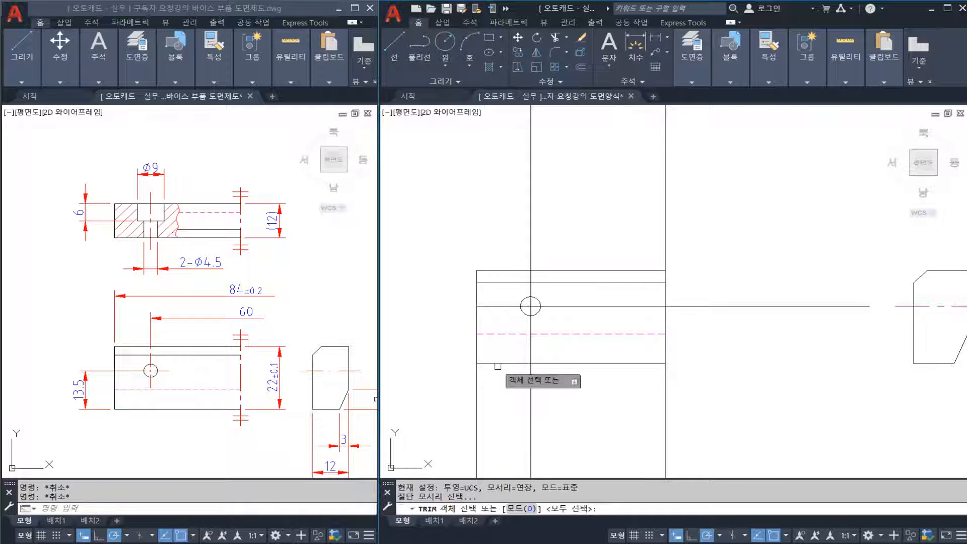
pyautogui.click(496, 364)
pyautogui.press('space')
pyautogui.click(476, 375)
pyautogui.press('Escape')
pyautogui.press('Escape')
pyautogui.press('Escape')
pyautogui.scroll(-2, 643, 266)
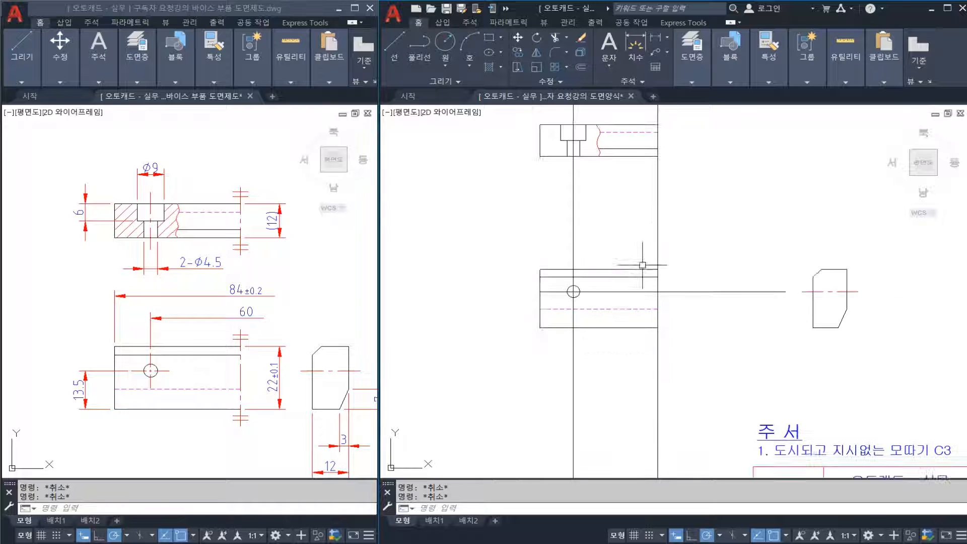
# Break the vertical construction line above and below the front view's hole, leaving short overhangs past the circle.
pyautogui.moveTo(637, 248); pyautogui.dragTo(619, 291, button='middle')
pyautogui.press('Escape')
pyautogui.scroll(2, 577, 341)
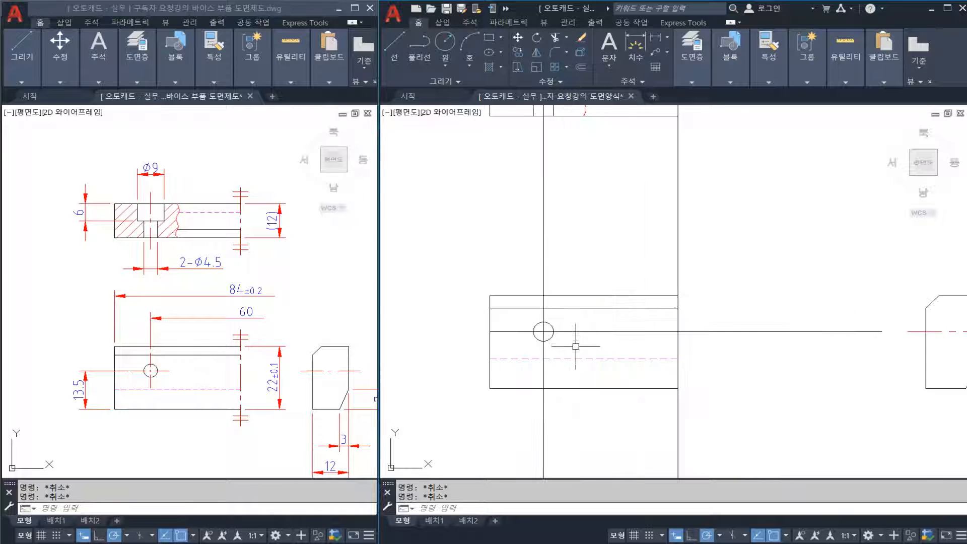
pyautogui.moveTo(574, 348); pyautogui.dragTo(577, 308, button='middle')
pyautogui.write('BR')
pyautogui.scroll(1, 564, 281)
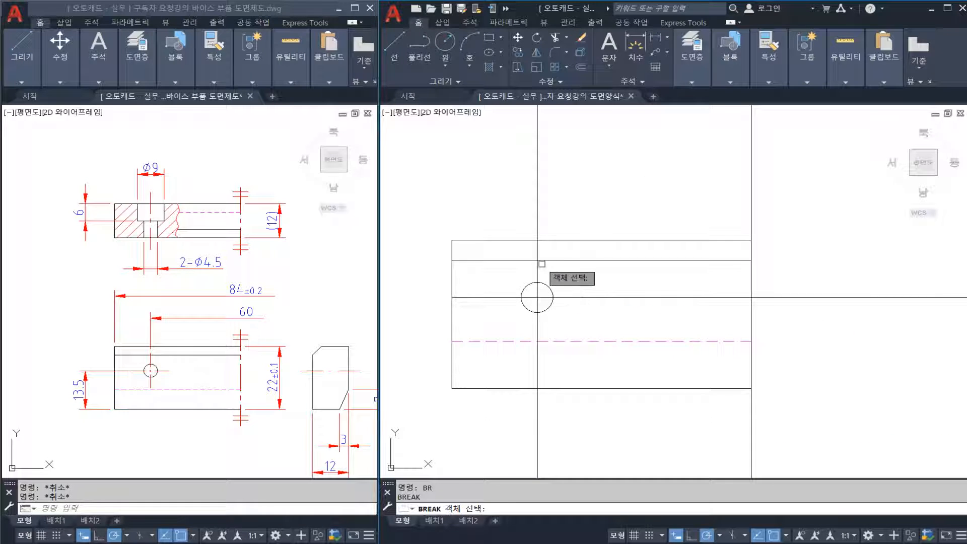
pyautogui.click(537, 263)
pyautogui.click(537, 187)
pyautogui.press('space')
pyautogui.click(537, 329)
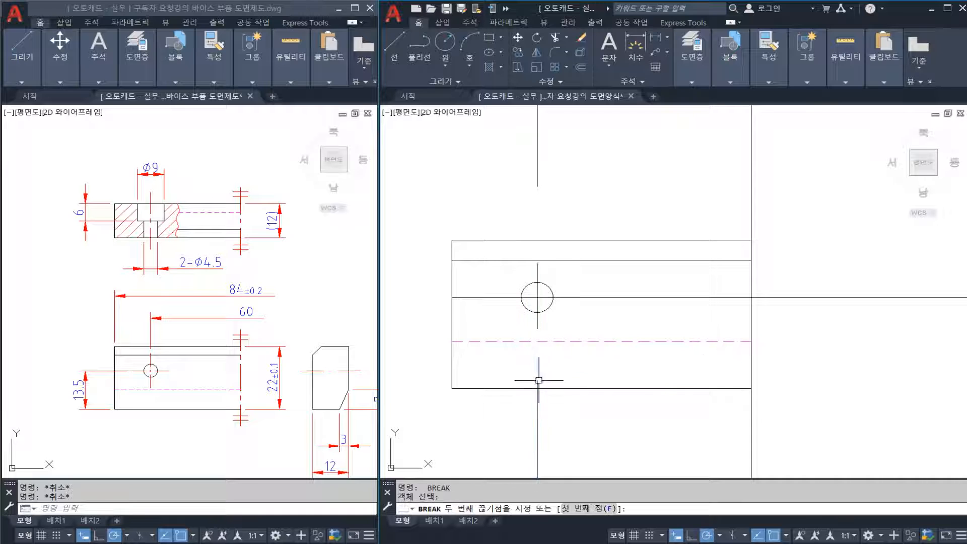
pyautogui.click(539, 380)
# Break the horizontal construction line on both sides of the front view's hole, leaving short overhangs past the circle.
pyautogui.press('space')
pyautogui.click(550, 297)
pyautogui.press('Escape')
pyautogui.press('space')
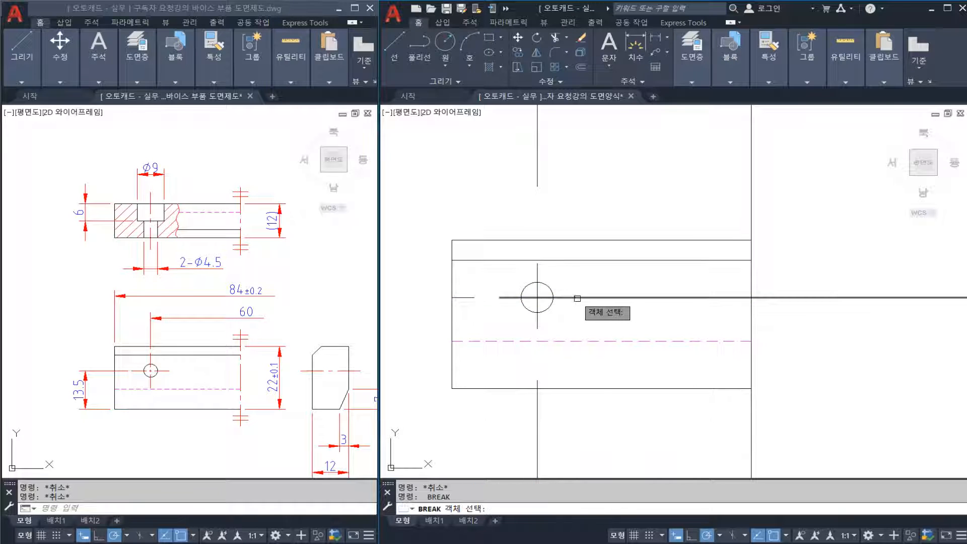
pyautogui.click(577, 297)
pyautogui.click(601, 297)
pyautogui.press('Escape')
# Erase the leftover construction line pieces to the left of, right of and below the front view's hole.
pyautogui.click(474, 298)
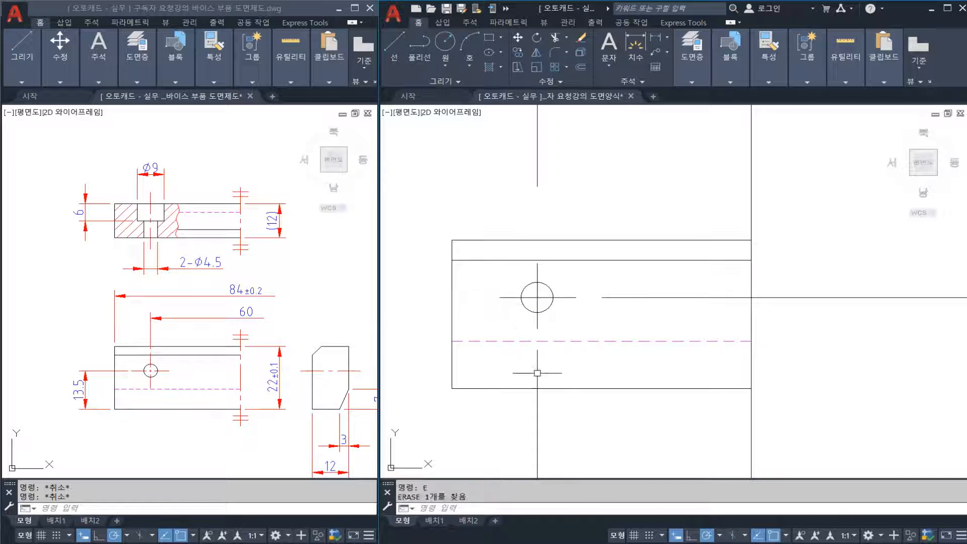
pyautogui.press('e')
pyautogui.press('space')
pyautogui.scroll(-2, 577, 336)
pyautogui.moveTo(695, 333); pyautogui.dragTo(599, 333, button='middle')
pyautogui.click(614, 308)
pyautogui.click(614, 308)
pyautogui.press('e')
pyautogui.press('space')
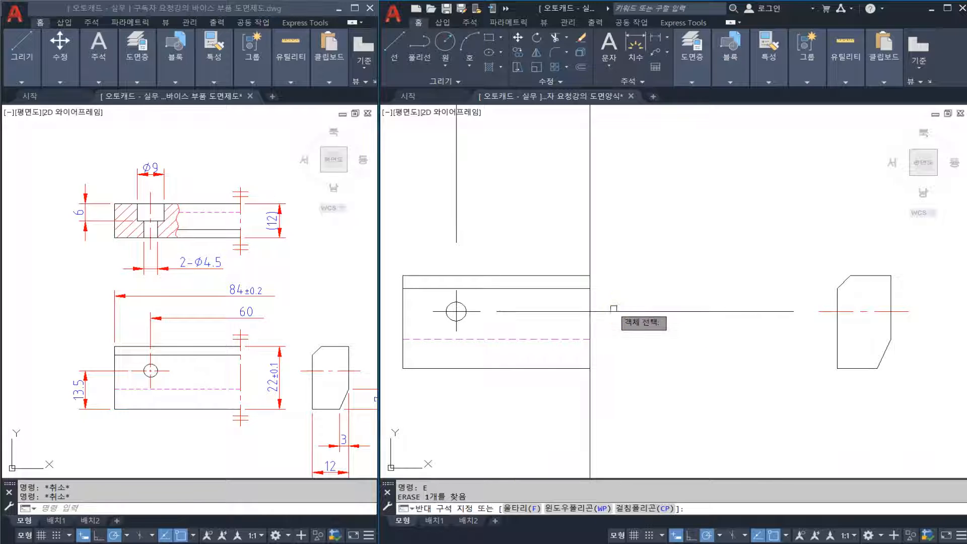
pyautogui.click(605, 312)
pyautogui.press('Escape')
pyautogui.click(610, 312)
pyautogui.press('e')
pyautogui.press('space')
pyautogui.moveTo(521, 310); pyautogui.dragTo(572, 308, button='middle')
# Match both cross lines of the front view's hole to the side view's center line.
pyautogui.press('space')
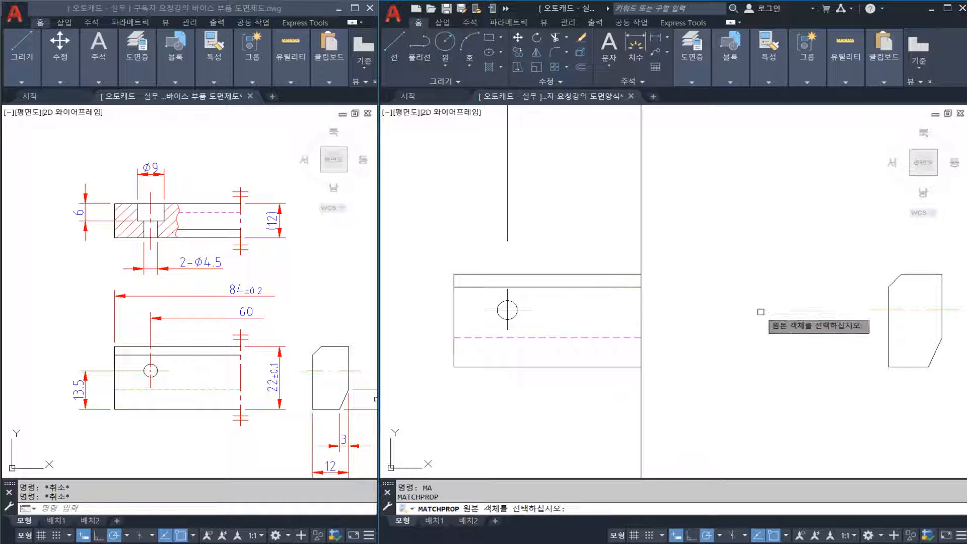
pyautogui.click(897, 311)
pyautogui.scroll(3, 554, 328)
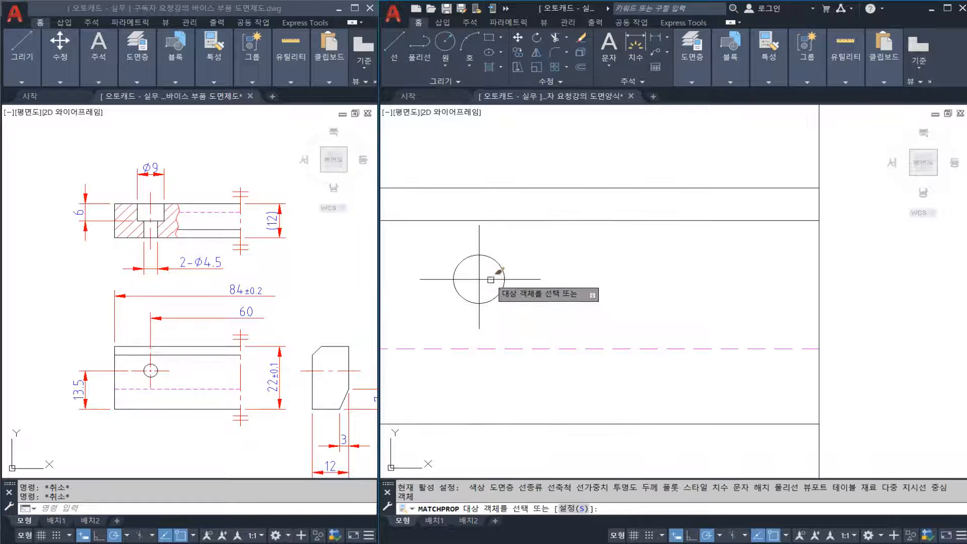
pyautogui.press('Escape')
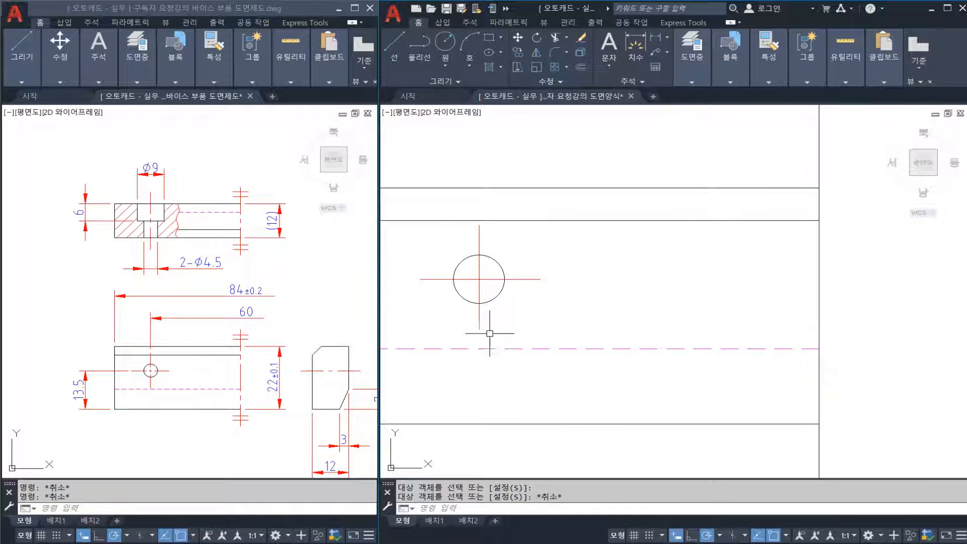
pyautogui.scroll(2, 490, 332)
pyautogui.write('s')
pyautogui.press('space')
pyautogui.click(491, 333)
pyautogui.click(470, 322)
pyautogui.press('space')
pyautogui.click(492, 317)
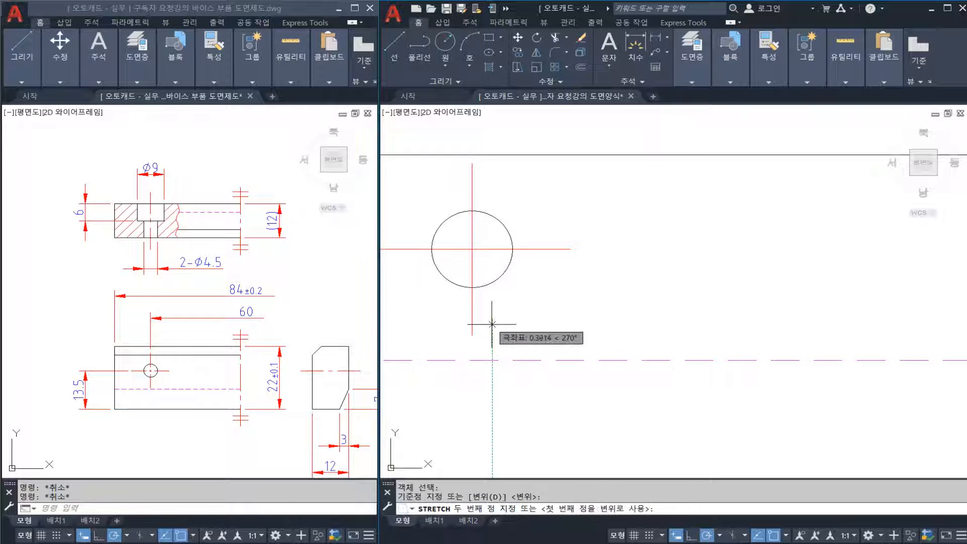
pyautogui.press('Escape')
# Set the linetype scale of the front view hole's two center lines to 0.5.
pyautogui.moveTo(489, 256); pyautogui.dragTo(565, 274, button='middle')
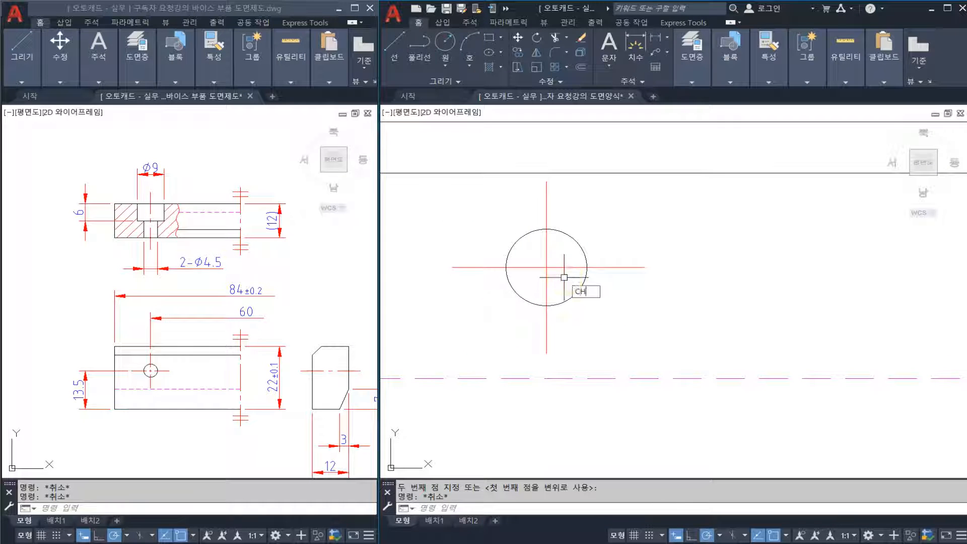
pyautogui.press('space')
pyautogui.click(564, 278)
pyautogui.click(537, 257)
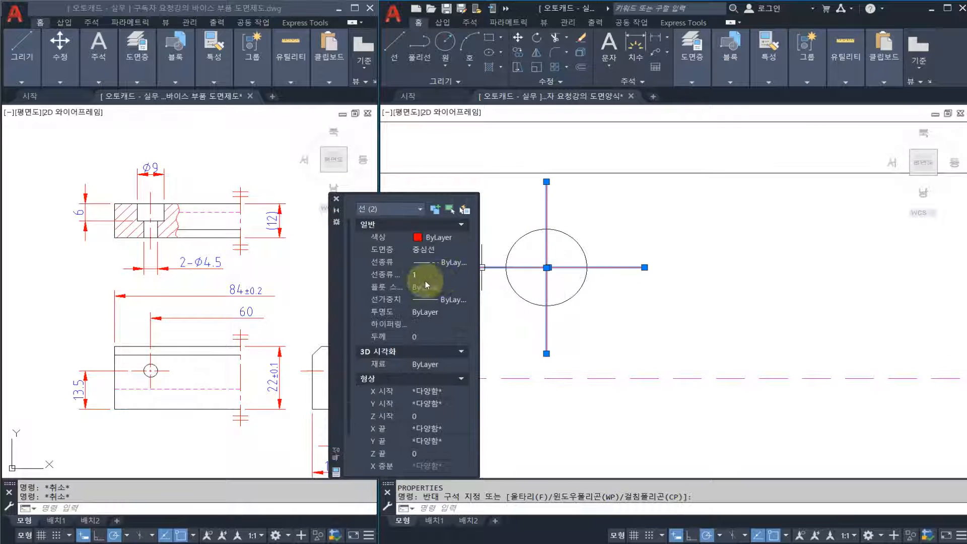
pyautogui.click(432, 274)
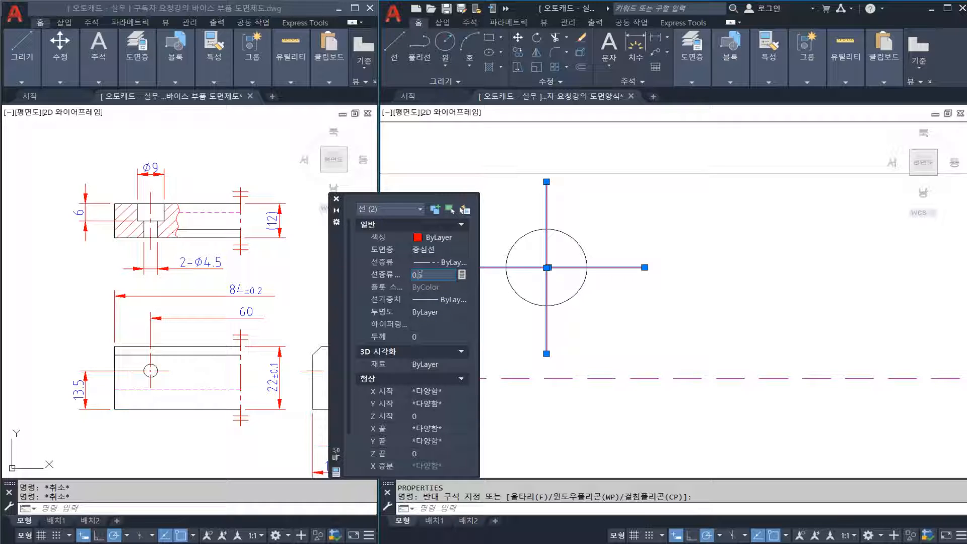
pyautogui.press('Return')
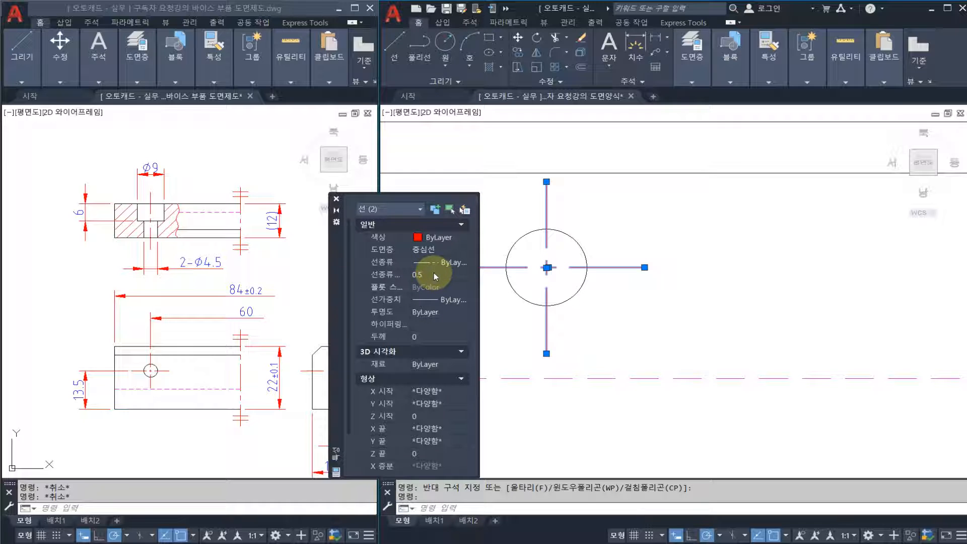
pyautogui.click(337, 202)
pyautogui.press('Escape')
pyautogui.press('Escape')
pyautogui.scroll(-3, 563, 245)
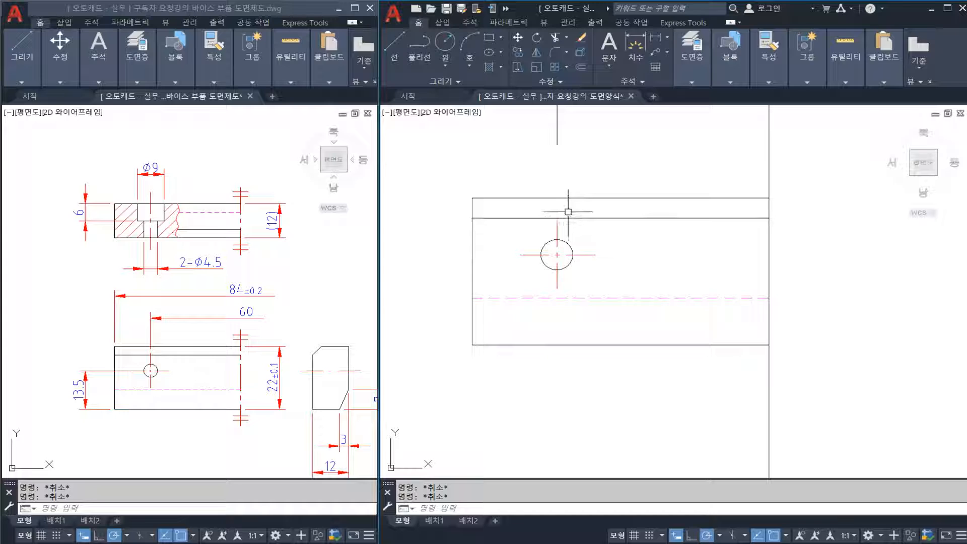
# Break the vertical line just above and below the top view's stepped hole and erase the leftover piece.
pyautogui.moveTo(618, 176); pyautogui.dragTo(603, 349, button='middle')
pyautogui.moveTo(592, 166); pyautogui.dragTo(608, 366, button='middle')
pyautogui.moveTo(589, 229); pyautogui.dragTo(574, 265, button='middle')
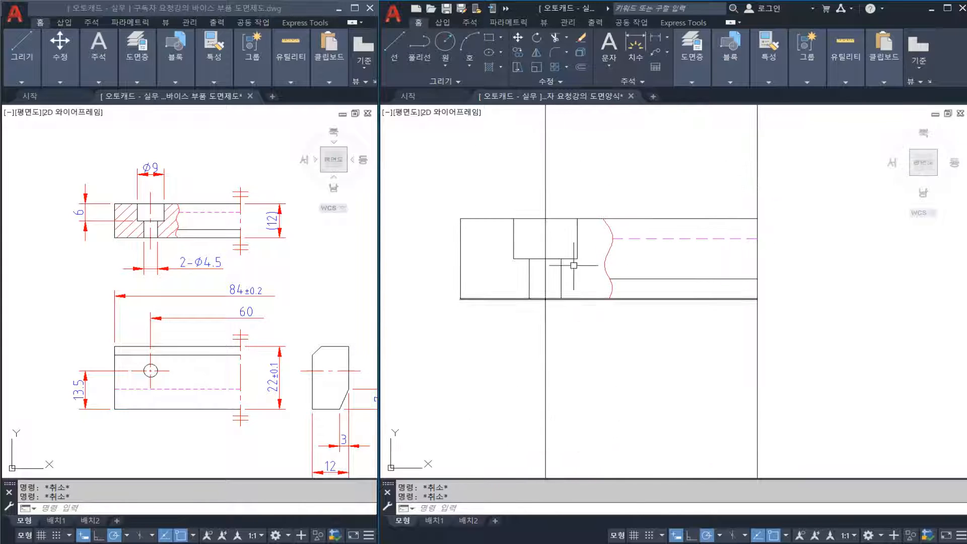
pyautogui.scroll(2, 574, 266)
pyautogui.scroll(-1, 557, 250)
pyautogui.write('br')
pyautogui.press('Return')
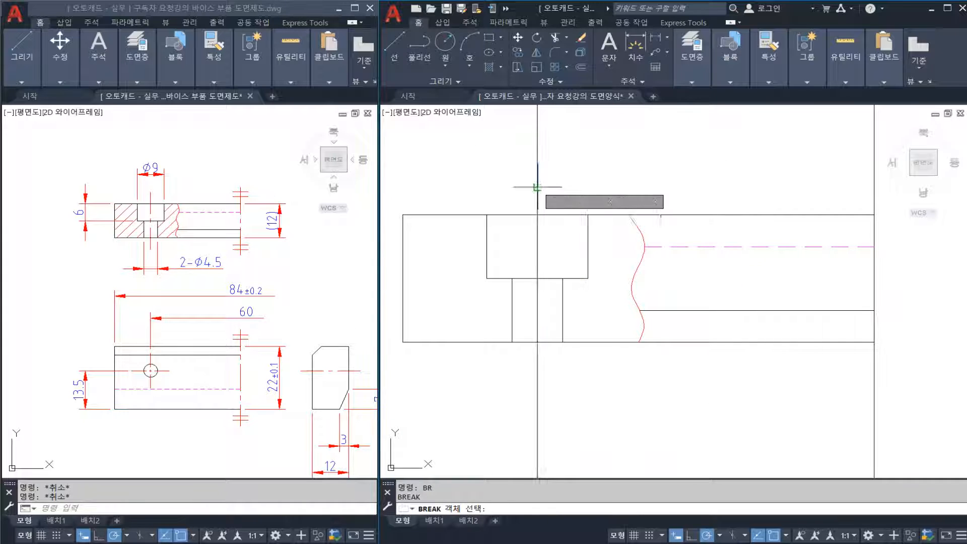
pyautogui.click(537, 187)
pyautogui.moveTo(531, 369); pyautogui.dragTo(535, 319, button='middle')
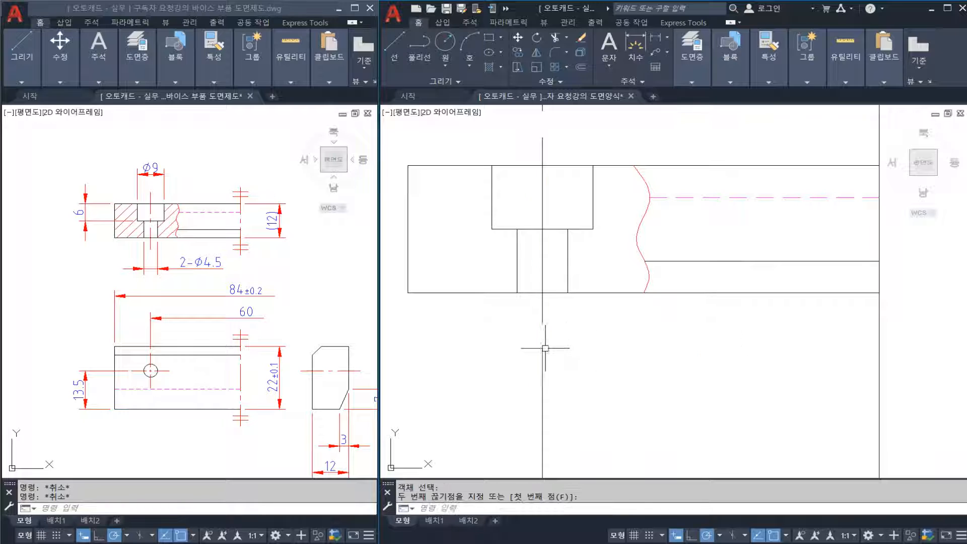
pyautogui.click(543, 370)
pyautogui.write('e')
pyautogui.press('Return')
pyautogui.moveTo(540, 250); pyautogui.dragTo(533, 297, button='middle')
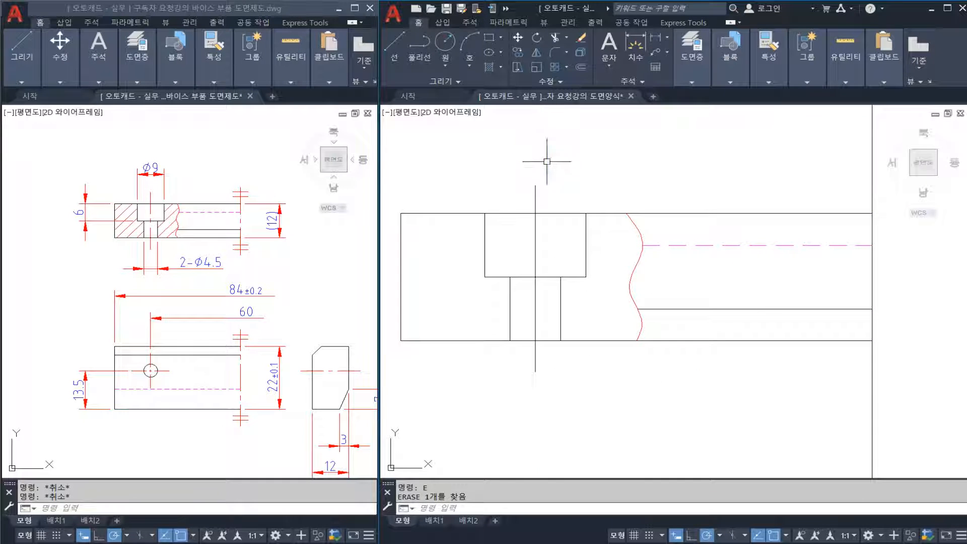
# Match the stepped hole's axis and the long vertical symmetry line to the side view's center line.
pyautogui.scroll(-5, 559, 186)
pyautogui.write('ma')
pyautogui.press('Return')
pyautogui.click(801, 356)
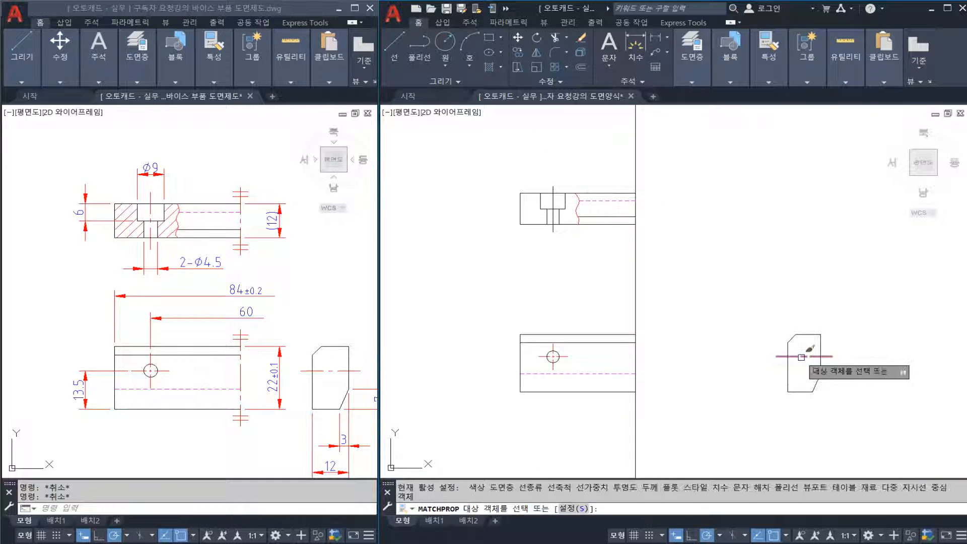
pyautogui.click(671, 284)
pyautogui.click(611, 271)
pyautogui.press('Escape')
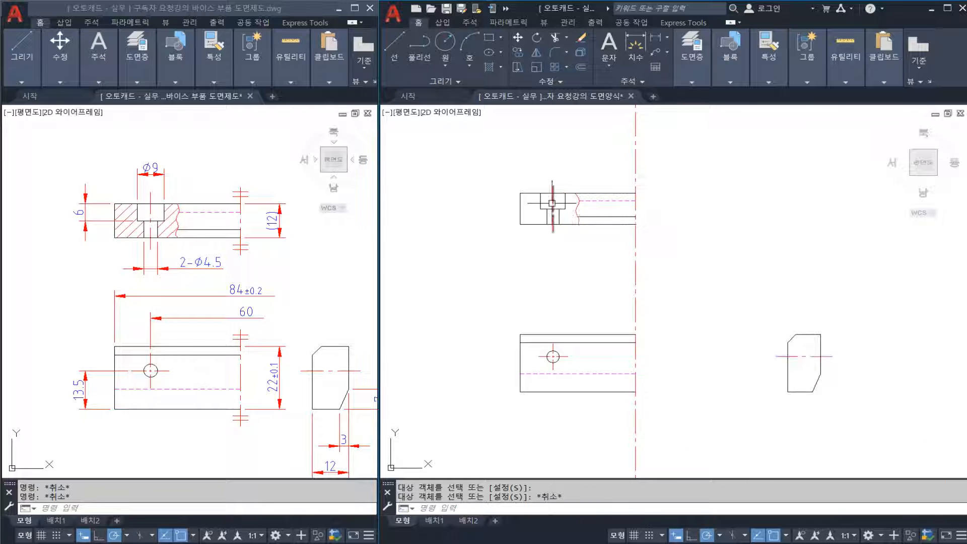
# Hatch the top view's two sectioned areas beside the stepped hole with diagonal lines at scale 0.75.
pyautogui.scroll(3, 554, 204)
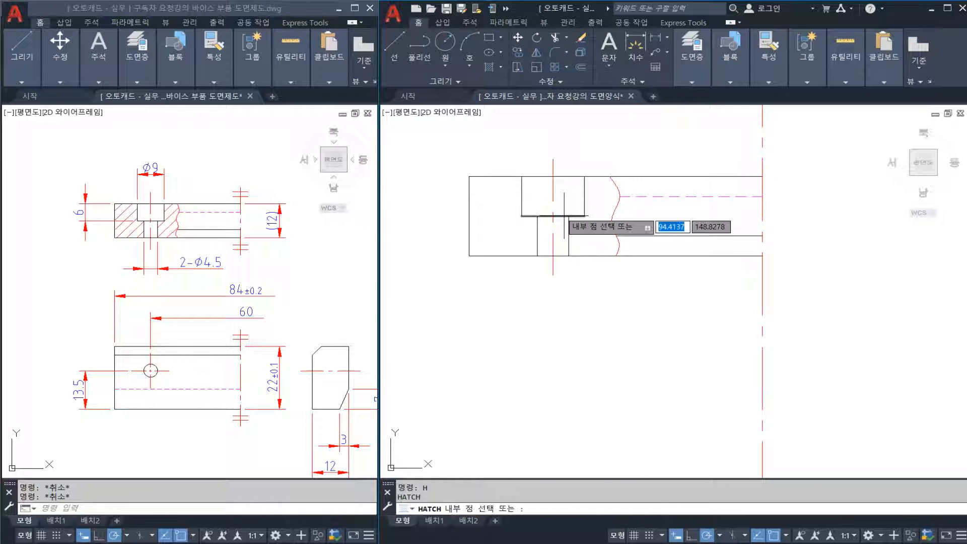
pyautogui.press('Return')
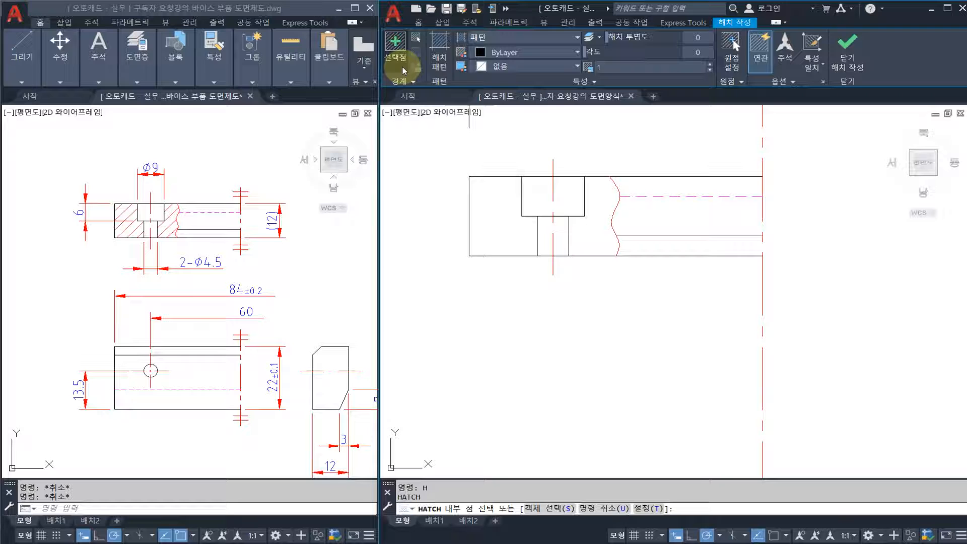
pyautogui.click(439, 55)
pyautogui.click(546, 84)
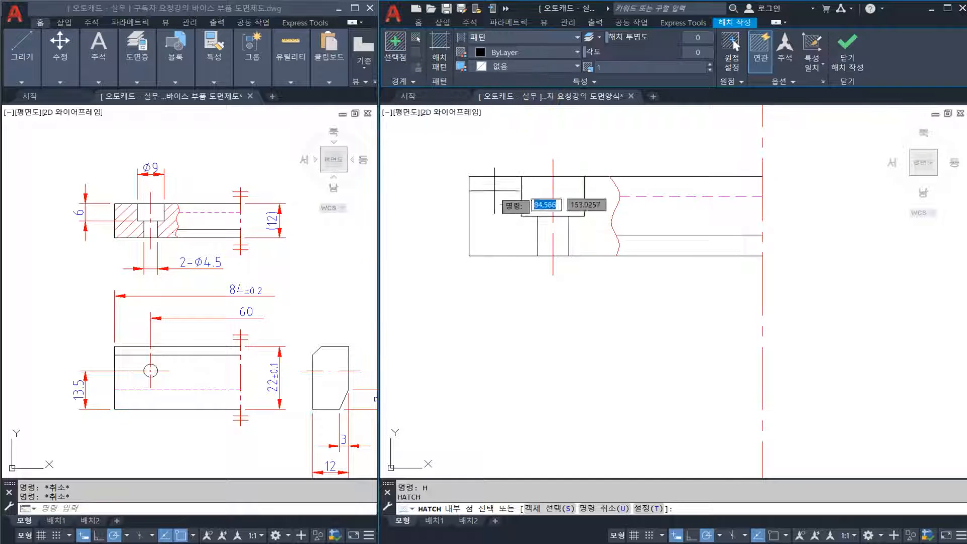
pyautogui.click(499, 222)
pyautogui.click(601, 235)
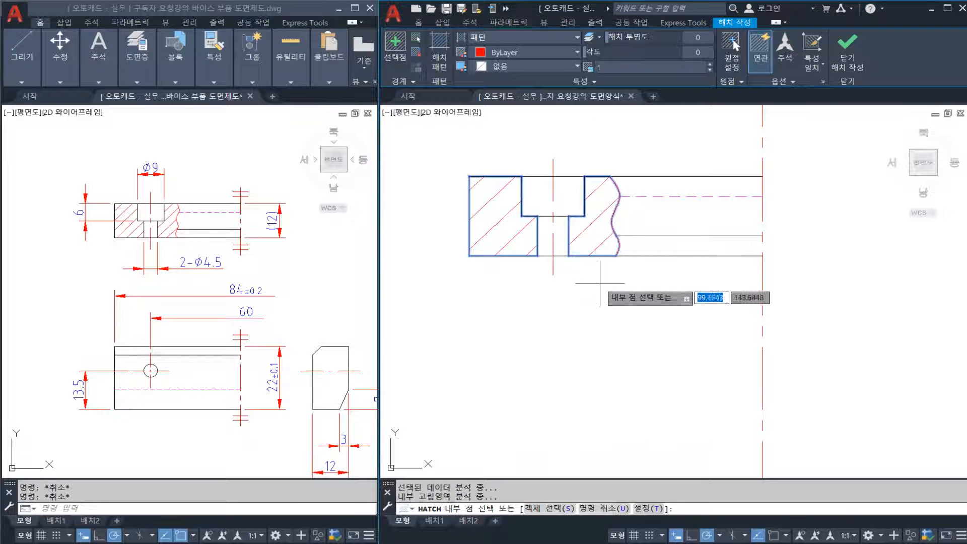
pyautogui.click(598, 67)
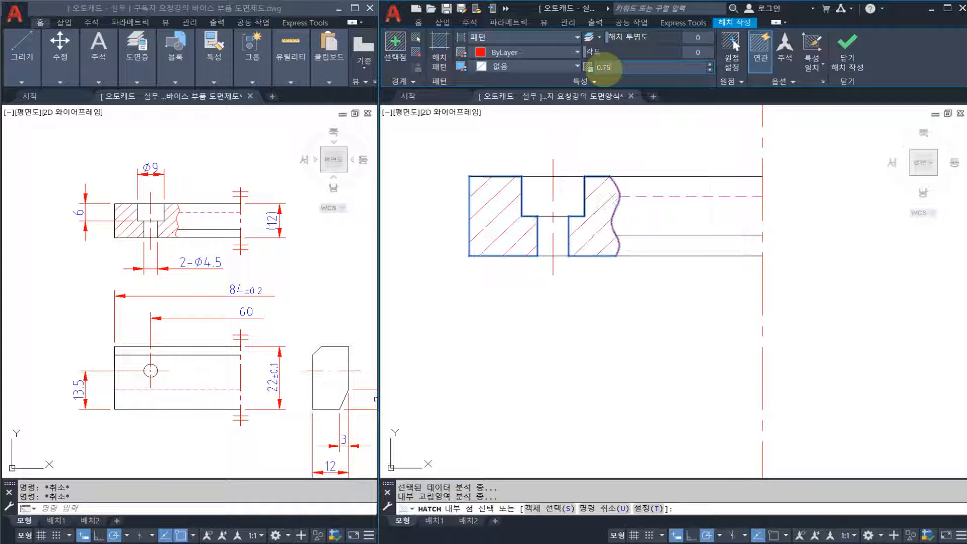
pyautogui.click(847, 50)
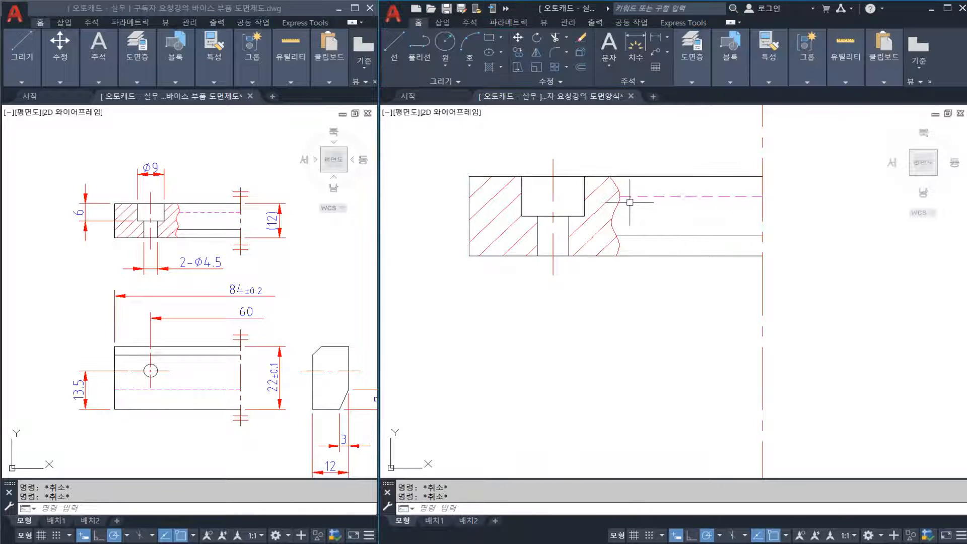
# Save the drawing.
pyautogui.scroll(-4, 640, 202)
pyautogui.scroll(1, 647, 204)
pyautogui.hotkey('ctrl', 's')
pyautogui.scroll(-1, 664, 241)
pyautogui.moveTo(666, 263); pyautogui.dragTo(628, 226, button='middle')
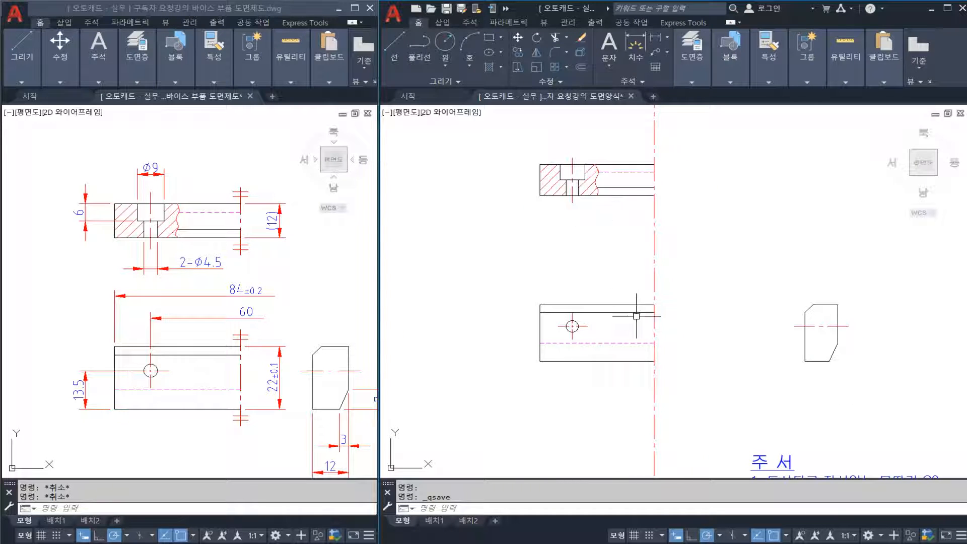
# Break the long vertical symmetry line just below and just above the front view.
pyautogui.scroll(4, 662, 399)
pyautogui.write('br')
pyautogui.press('Return')
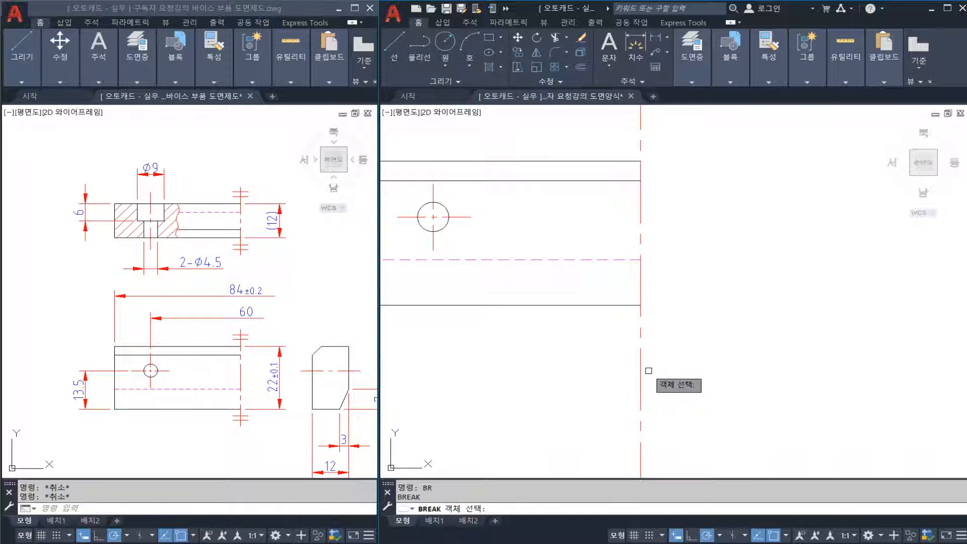
pyautogui.click(639, 352)
pyautogui.moveTo(642, 245)
pyautogui.mouseDown(button='middle')
pyautogui.moveTo(655, 271)
pyautogui.moveTo(660, 330)
pyautogui.mouseUp(button='middle')
pyautogui.press('Return')
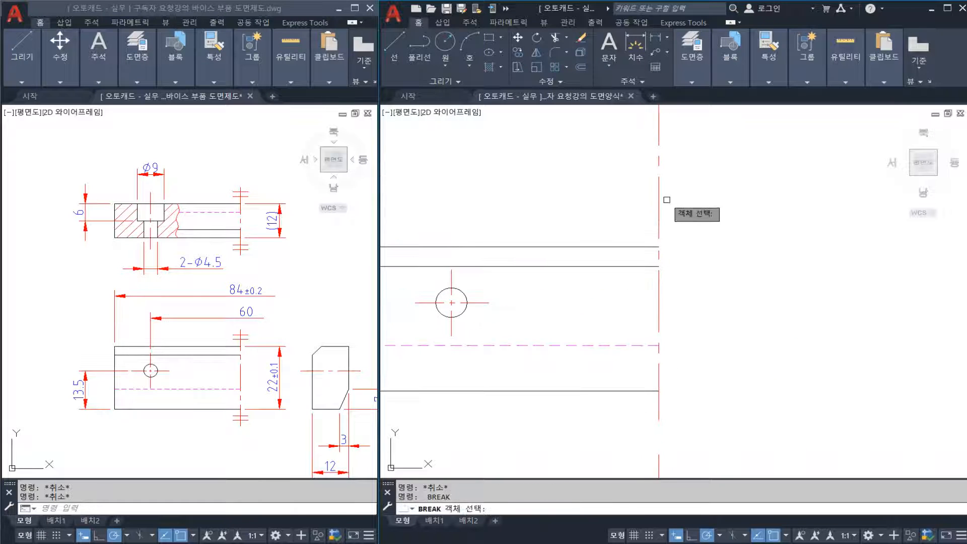
pyautogui.click(658, 195)
pyautogui.click(659, 213)
pyautogui.press('Escape')
# Break the same vertical symmetry line just below and just above the top view.
pyautogui.moveTo(674, 214); pyautogui.dragTo(673, 332, button='middle')
pyautogui.moveTo(654, 180); pyautogui.dragTo(646, 273, button='middle')
pyautogui.press('Return')
pyautogui.click(649, 214)
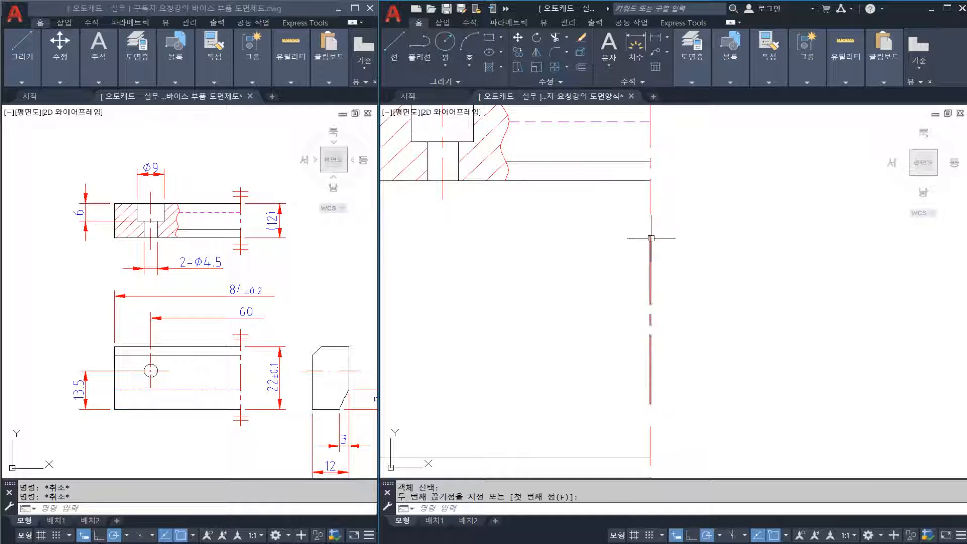
pyautogui.moveTo(678, 130); pyautogui.dragTo(675, 254, button='middle')
pyautogui.click(648, 192)
pyautogui.press('Escape')
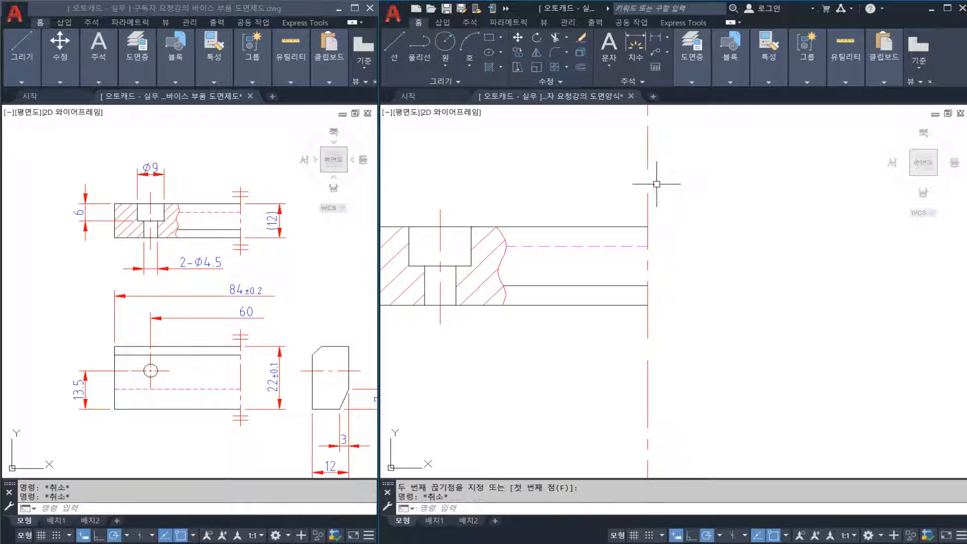
# Erase the leftover symmetry line pieces above the top view, between the two views and below the front view.
pyautogui.click(657, 184)
pyautogui.click(634, 156)
pyautogui.write('e')
pyautogui.press('Return')
pyautogui.scroll(-2, 646, 174)
pyautogui.write('e')
pyautogui.press('Return')
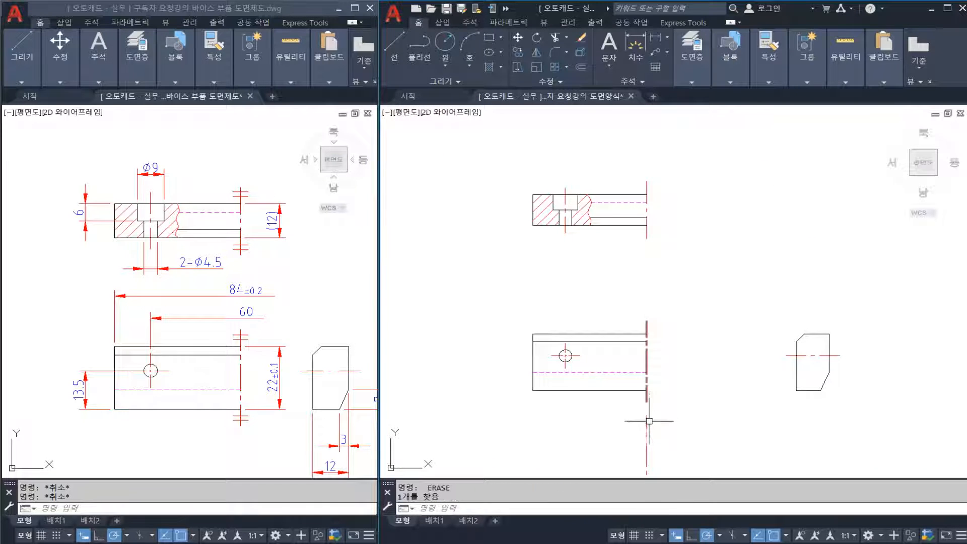
# Draw a short horizontal line about 4 mm long from the upper end of the top view's symmetry line.
pyautogui.moveTo(649, 182)
pyautogui.mouseDown(button='middle')
pyautogui.moveTo(643, 219)
pyautogui.moveTo(634, 206)
pyautogui.mouseUp(button='middle')
pyautogui.scroll(4, 642, 219)
pyautogui.scroll(-1, 634, 206)
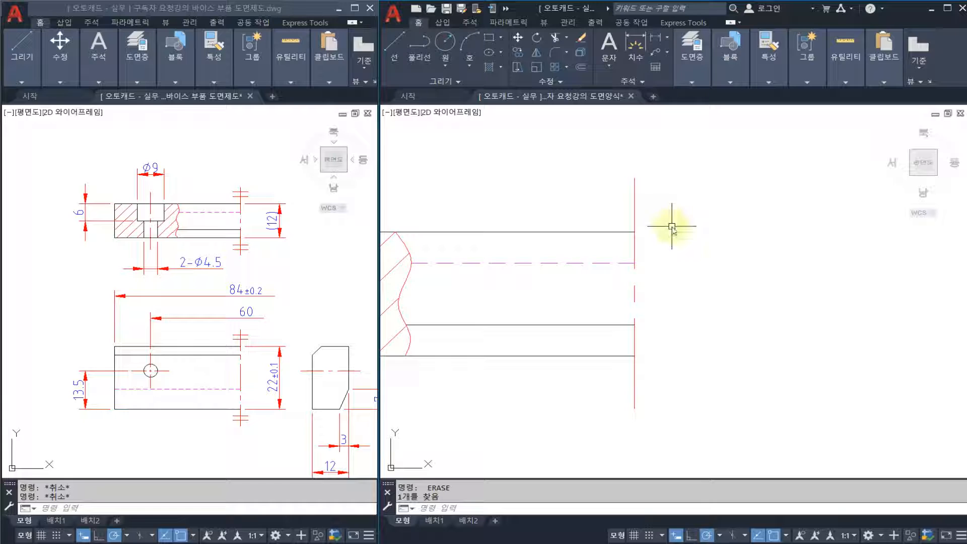
pyautogui.write('l')
pyautogui.press('Return')
pyautogui.click(634, 178)
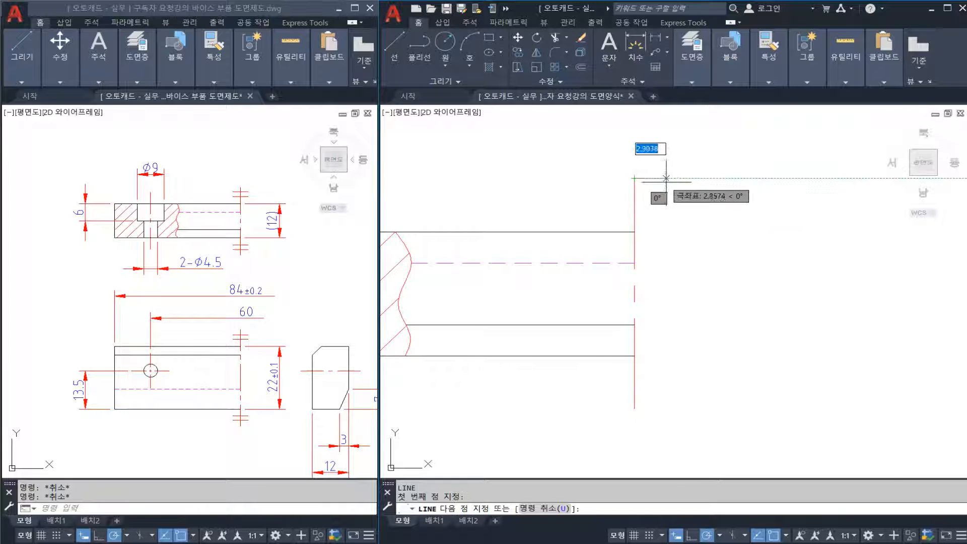
pyautogui.scroll(-3, 671, 178)
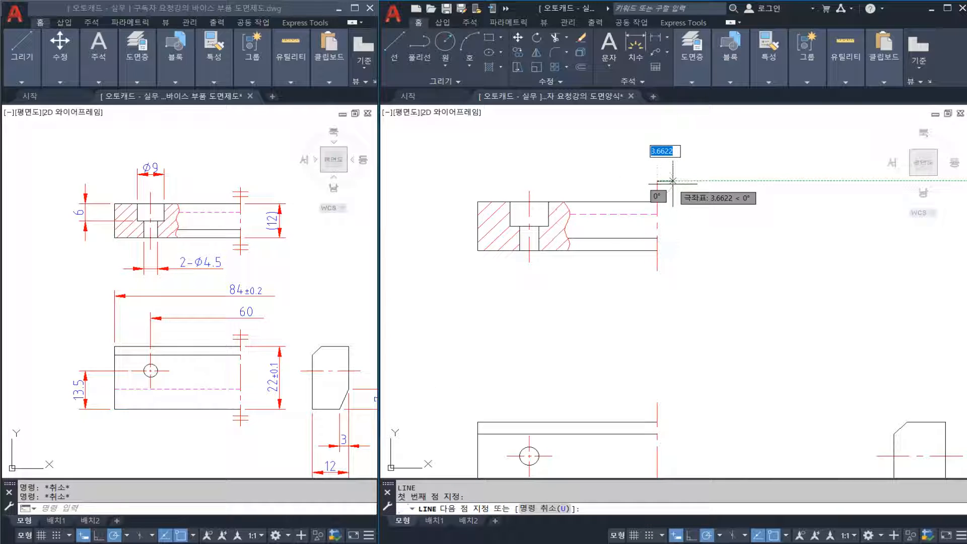
pyautogui.press('Escape')
pyautogui.press('Escape')
pyautogui.scroll(2, 665, 190)
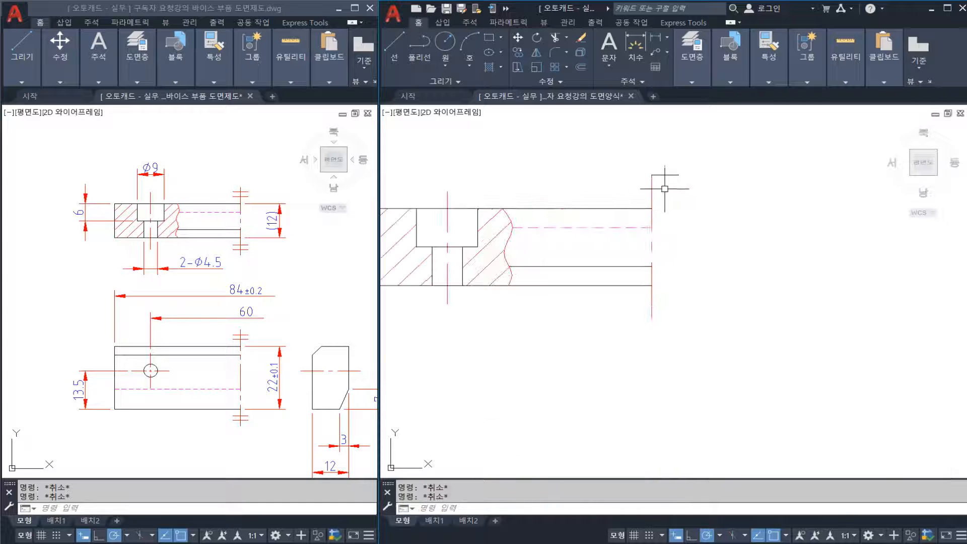
# Put the short horizontal line on the thin-line layer 가는실선.
pyautogui.scroll(2, 665, 189)
pyautogui.click(692, 50)
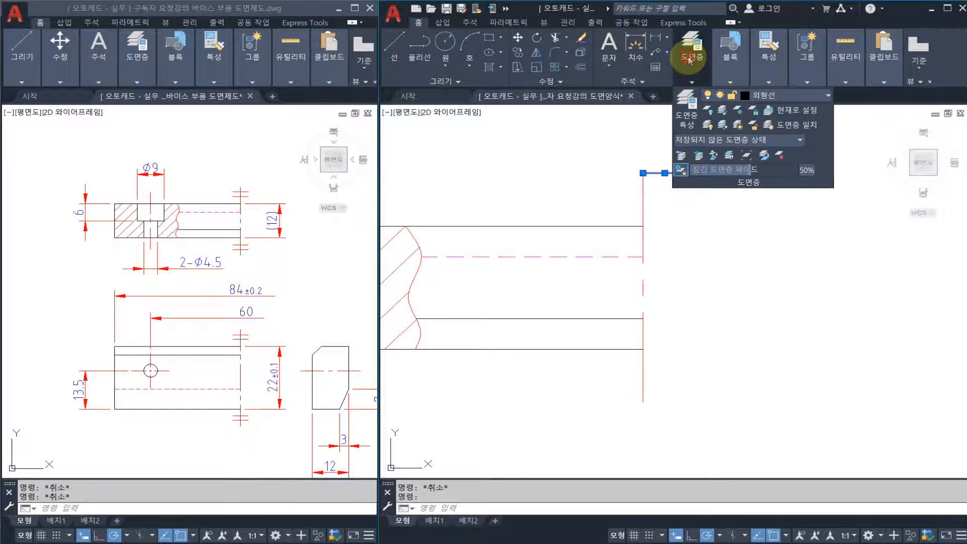
pyautogui.click(783, 96)
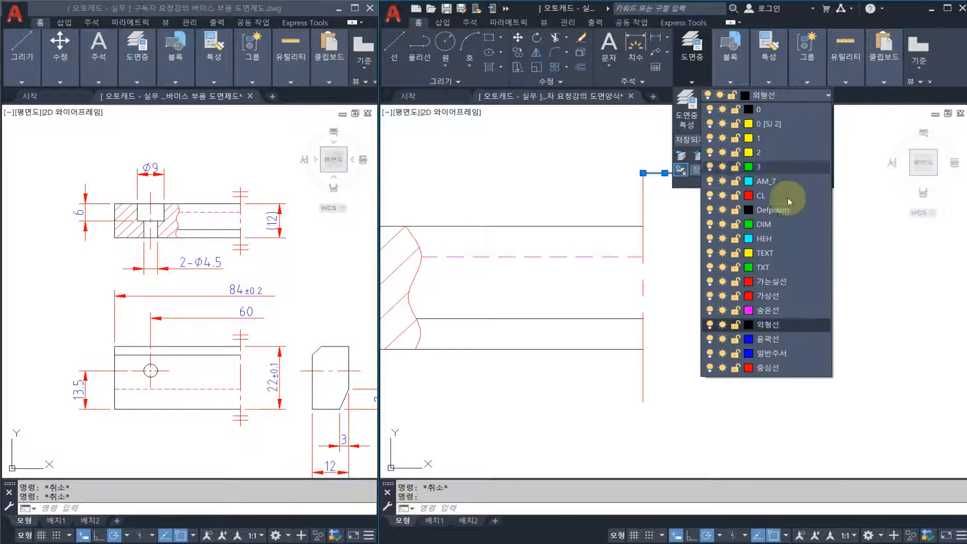
pyautogui.click(785, 281)
pyautogui.moveTo(655, 198); pyautogui.dragTo(644, 196, button='middle')
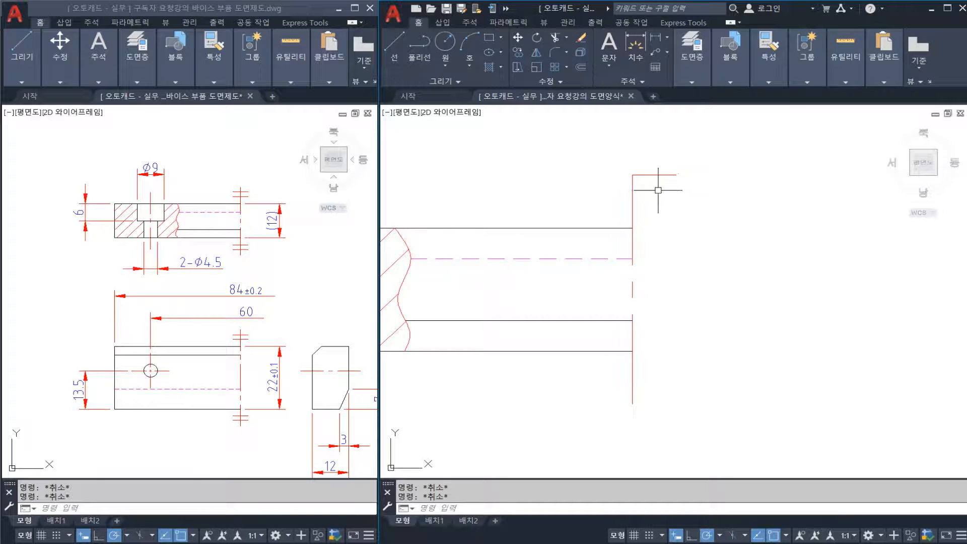
# Copy the short horizontal line slightly downward to form a parallel pair.
pyautogui.write('CO')
pyautogui.press('Return')
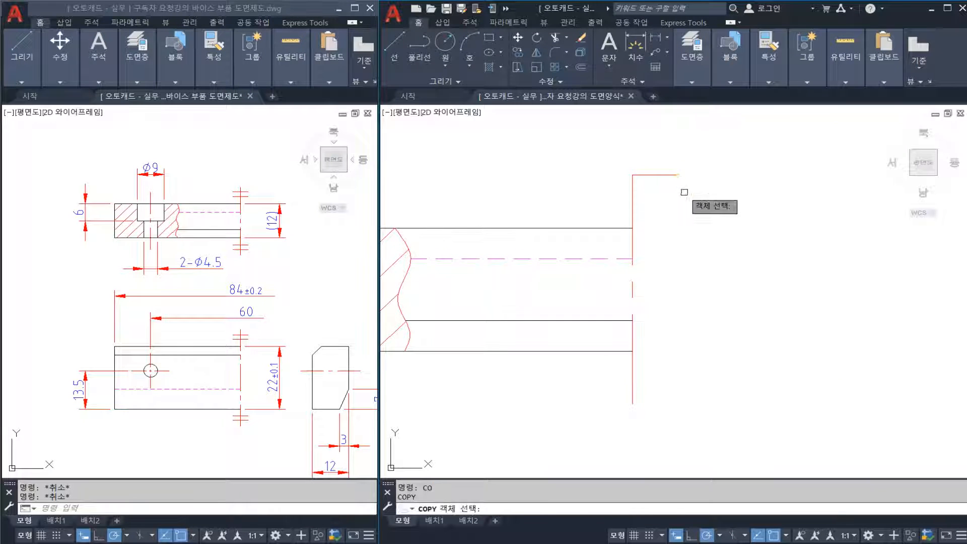
pyautogui.click(684, 192)
pyautogui.click(670, 158)
pyautogui.press('Return')
pyautogui.click(705, 181)
pyautogui.click(705, 196)
pyautogui.press('Escape')
# Move the pair of short lines by the upper line's midpoint onto the symmetry line, at the lower line's left endpoint.
pyautogui.click(690, 201)
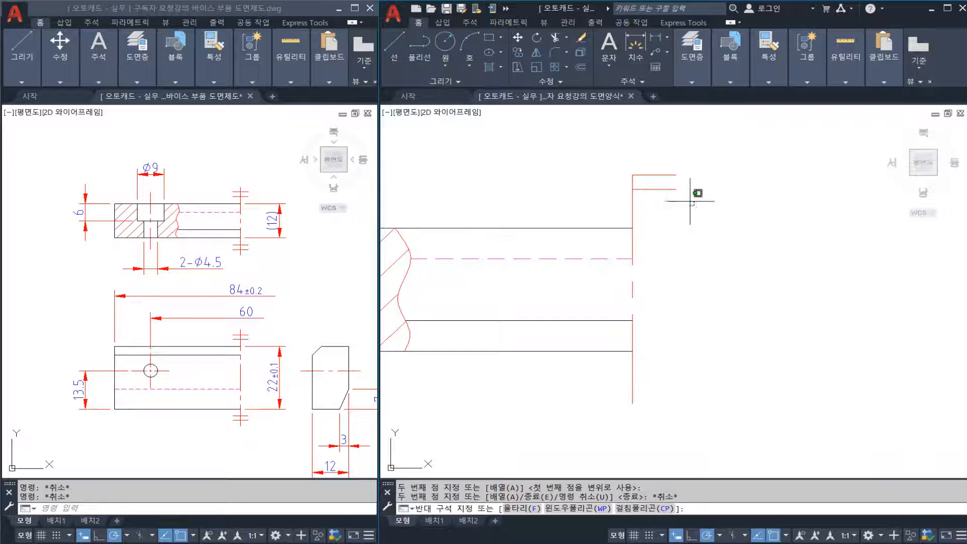
pyautogui.click(665, 163)
pyautogui.write('M')
pyautogui.press('Return')
pyautogui.click(654, 174)
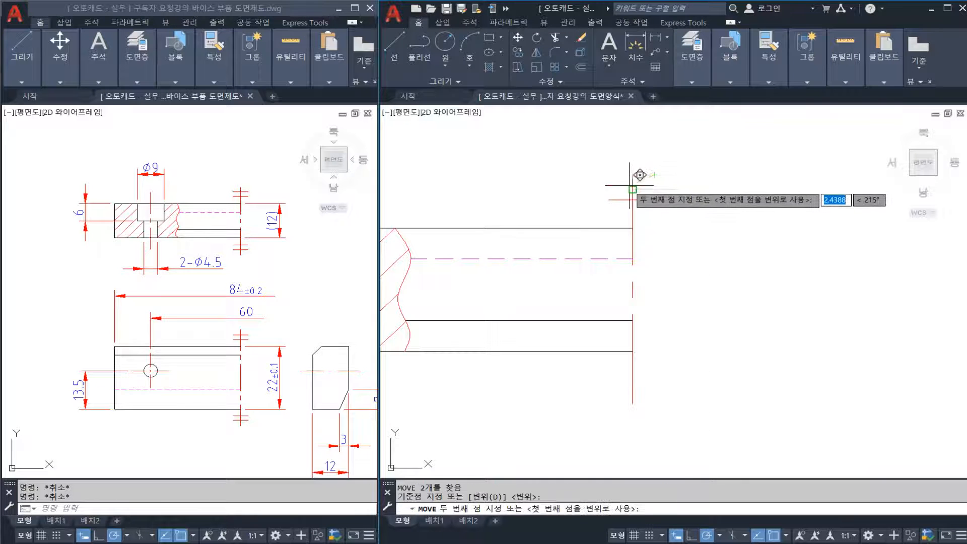
pyautogui.click(633, 189)
# Copy the paired symmetry marks to the lower end of the top view's symmetry line and both ends of the front view's.
pyautogui.scroll(-2, 643, 175)
pyautogui.click(626, 169)
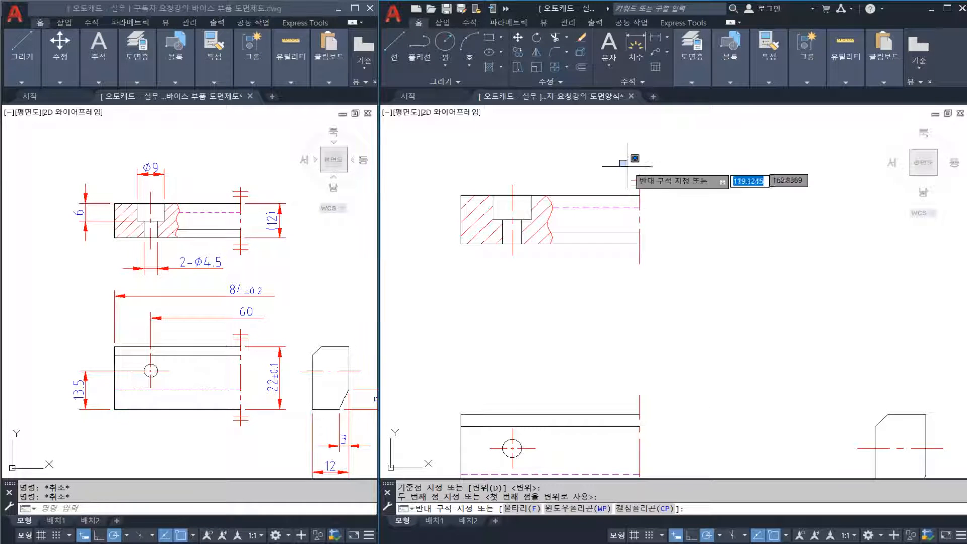
pyautogui.click(670, 197)
pyautogui.write('CO')
pyautogui.press('Return')
pyautogui.click(665, 183)
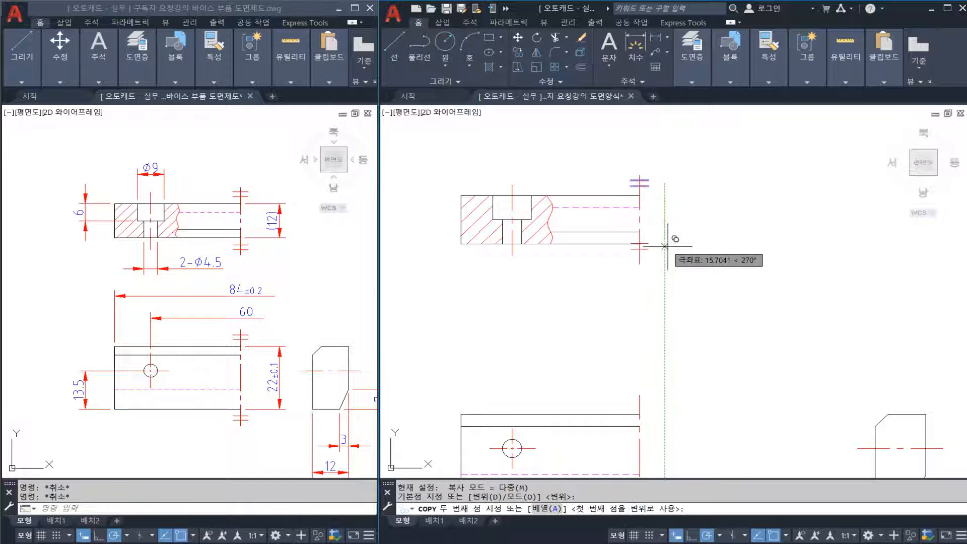
pyautogui.click(665, 252)
pyautogui.moveTo(661, 353); pyautogui.dragTo(644, 186, button='middle')
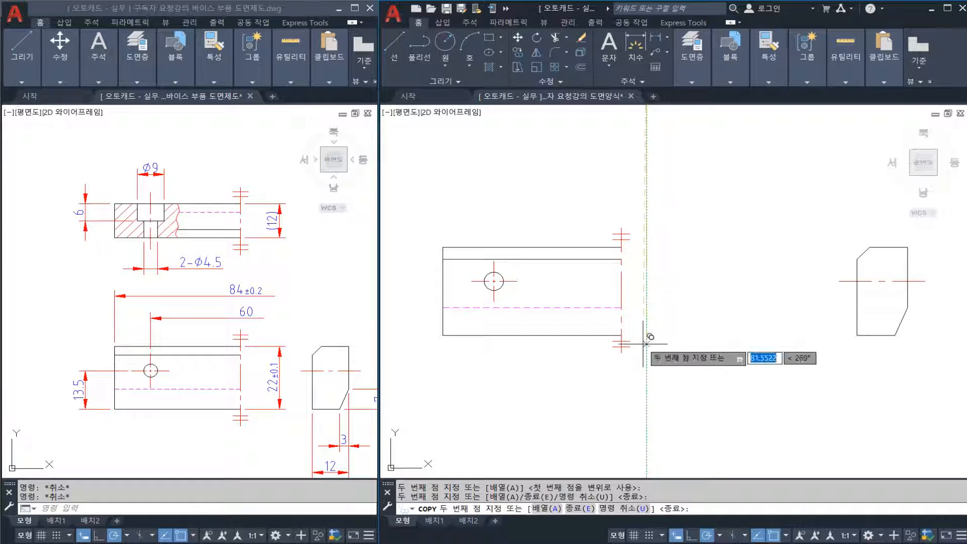
pyautogui.click(621, 344)
pyautogui.press('Escape')
# Try erasing the front view's lower and upper pairs of symmetry marks, undoing each deletion.
pyautogui.scroll(2, 619, 301)
pyautogui.click(597, 301)
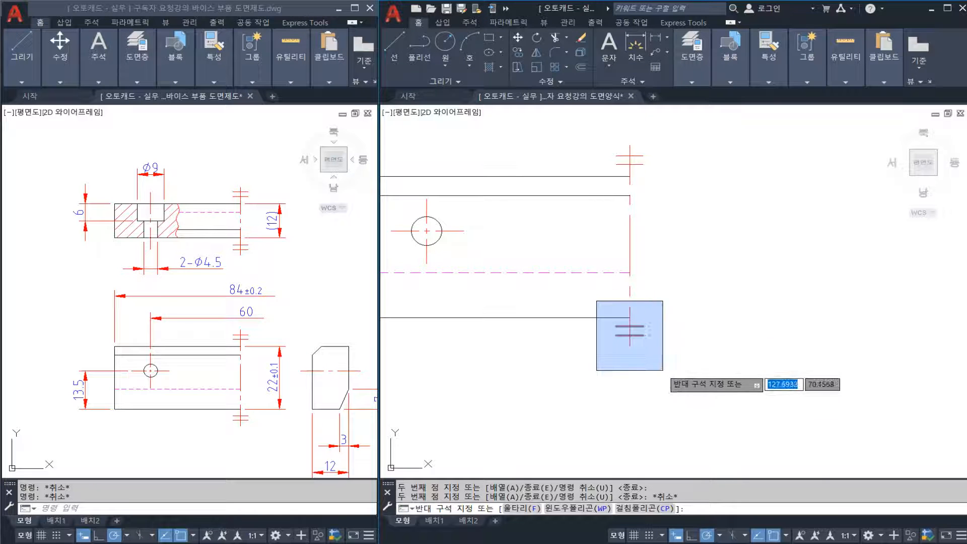
pyautogui.click(674, 375)
pyautogui.write('E')
pyautogui.press('Return')
pyautogui.scroll(-2, 630, 299)
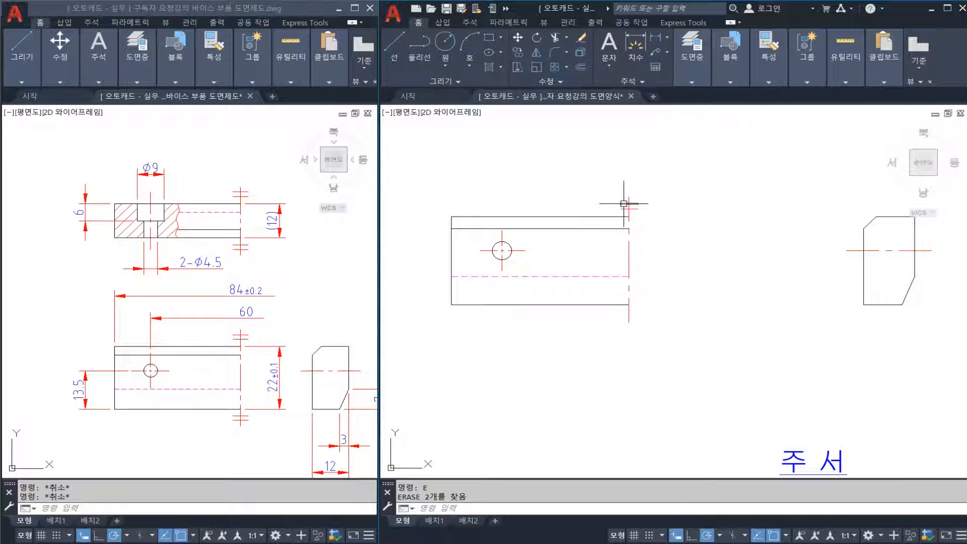
pyautogui.hotkey('ctrl', 'z')
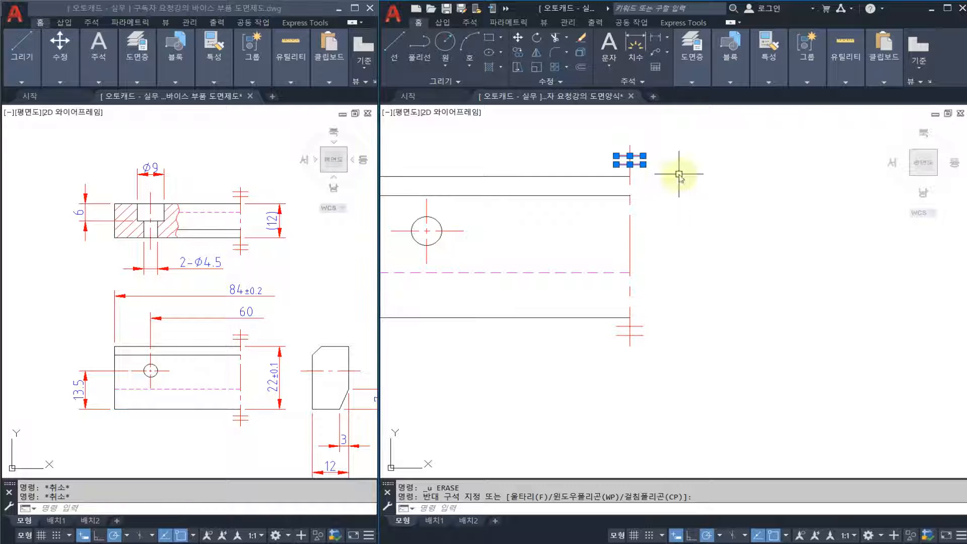
pyautogui.write('e')
pyautogui.press('space')
pyautogui.hotkey('ctrl', 'z')
pyautogui.press('Escape')
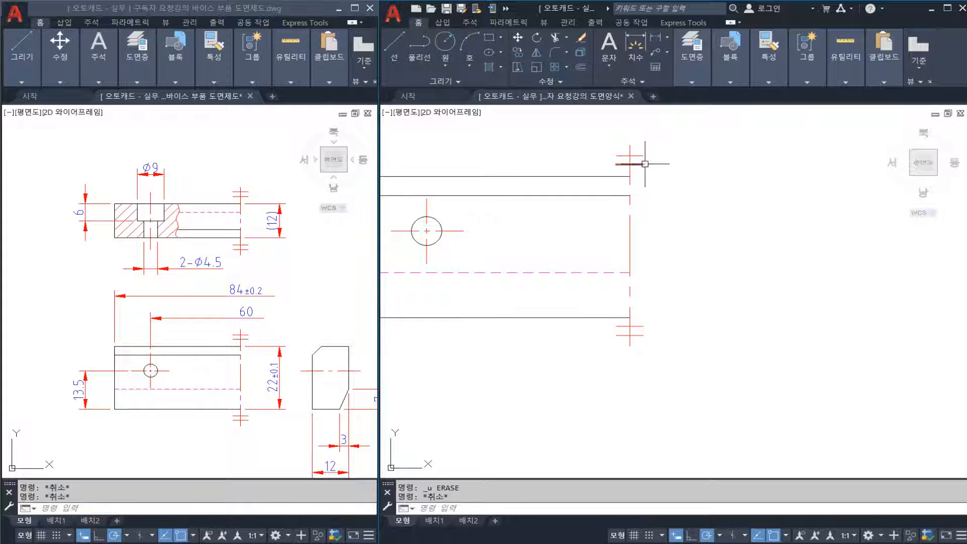
# Try stretching the right ends of the front view's upper symmetry marks outward, and undo the stretch.
pyautogui.write('s')
pyautogui.press('space')
pyautogui.click(658, 171)
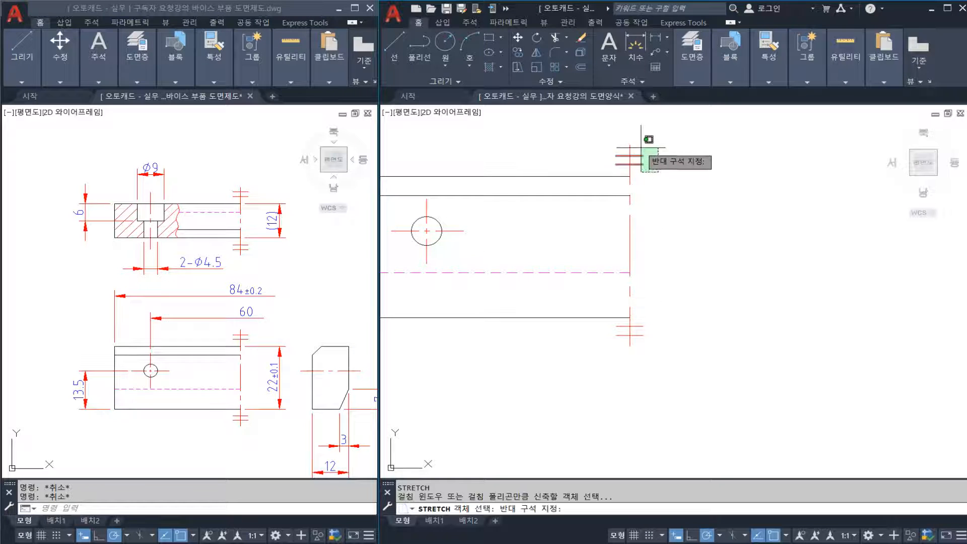
pyautogui.click(639, 148)
pyautogui.press('space')
pyautogui.click(661, 147)
pyautogui.click(691, 146)
pyautogui.press('Escape')
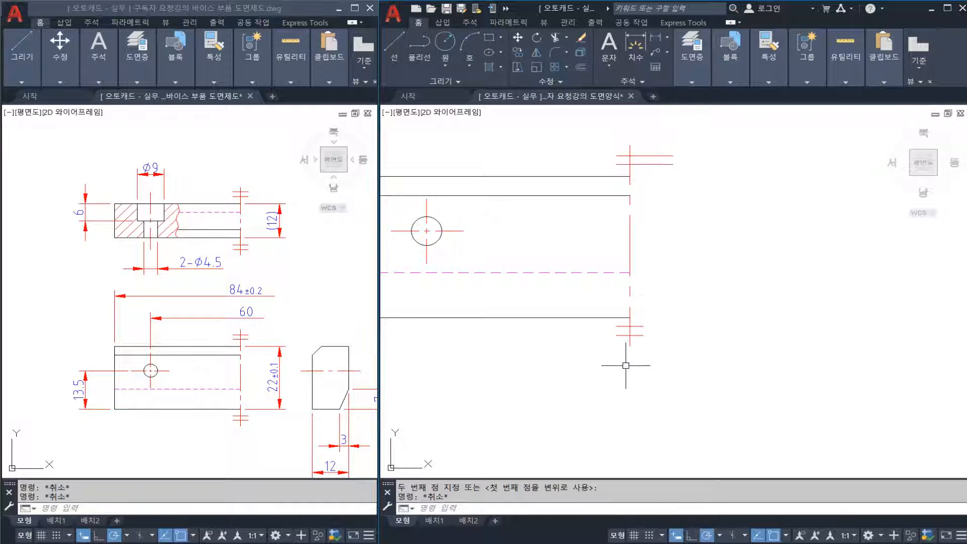
pyautogui.hotkey('ctrl', 'z')
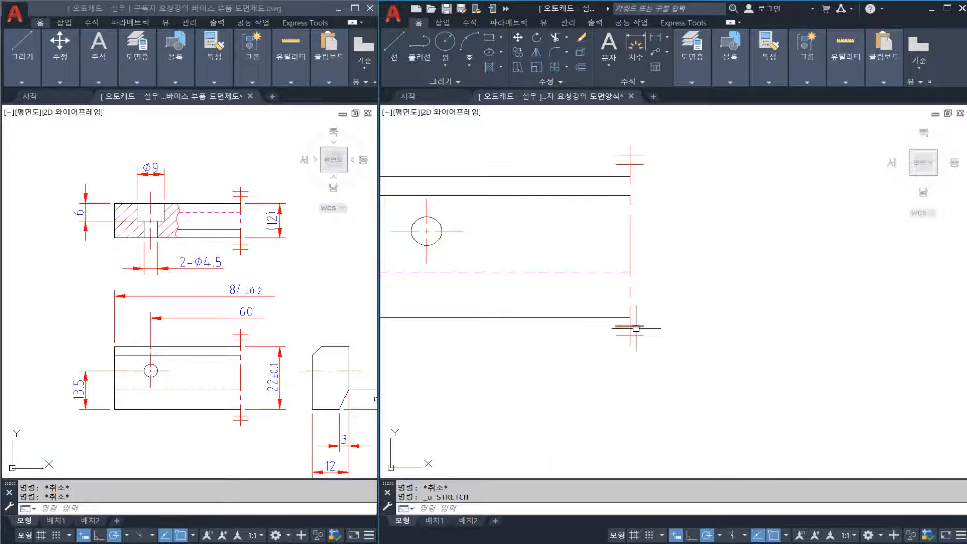
# Repeat the trial stretch of the upper symmetry marks' right ends over a longer distance, and undo it.
pyautogui.scroll(-5, 636, 329)
pyautogui.scroll(7, 638, 298)
pyautogui.write('s')
pyautogui.press('space')
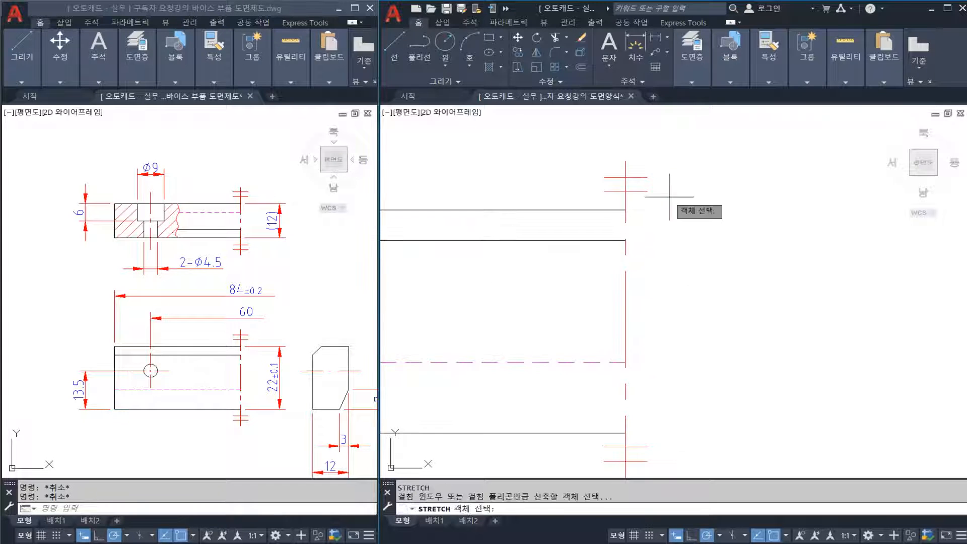
pyautogui.click(670, 197)
pyautogui.click(640, 165)
pyautogui.press('space')
pyautogui.click(673, 234)
pyautogui.click(743, 240)
pyautogui.press('Escape')
pyautogui.press('Escape')
pyautogui.hotkey('ctrl', 'z')
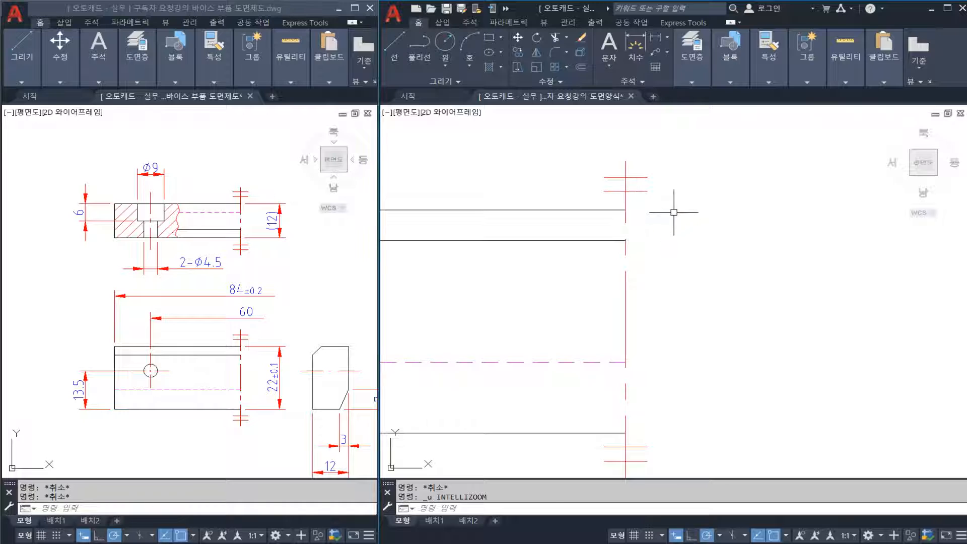
# Try once more to lengthen the front view's upper symmetry marks to the right with Stretch.
pyautogui.write('s')
pyautogui.press('space')
pyautogui.click(671, 222)
pyautogui.click(642, 166)
pyautogui.press('space')
pyautogui.click(655, 241)
pyautogui.click(706, 241)
pyautogui.press('Escape')
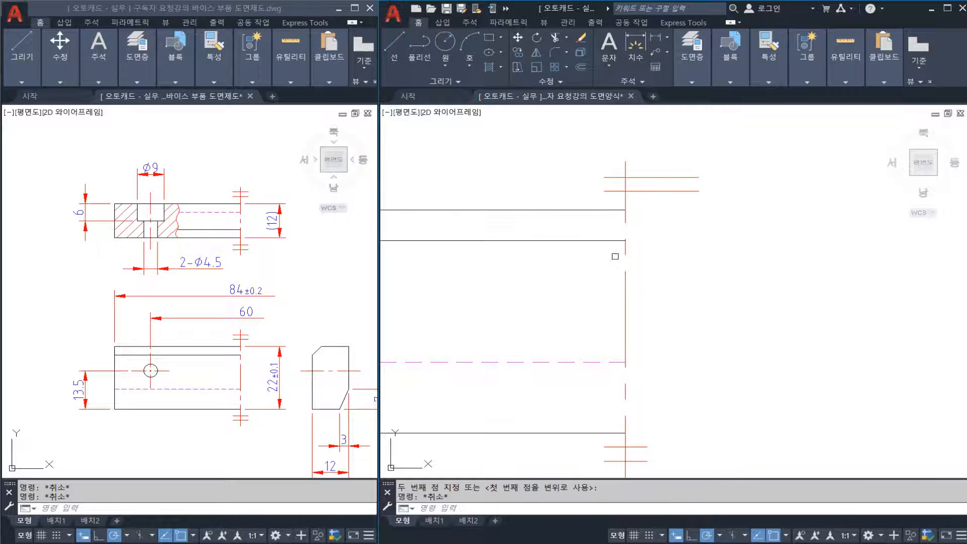
# Try stretching the left ends of the upper symmetry marks outward, and undo the stretches on both sides.
pyautogui.write('s')
pyautogui.press('space')
pyautogui.click(608, 274)
pyautogui.click(596, 165)
pyautogui.press('space')
pyautogui.click(734, 283)
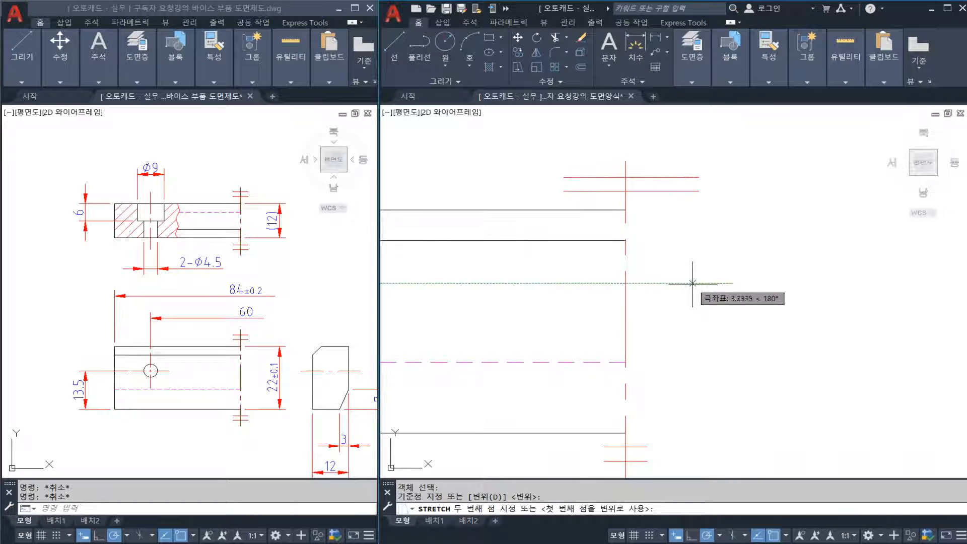
pyautogui.press('Escape')
pyautogui.scroll(-6, 698, 262)
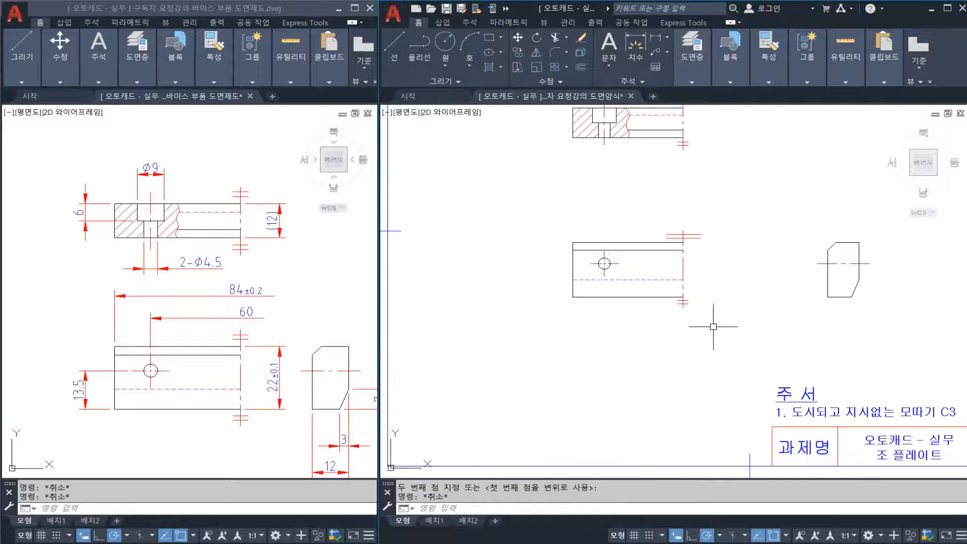
pyautogui.scroll(6, 678, 261)
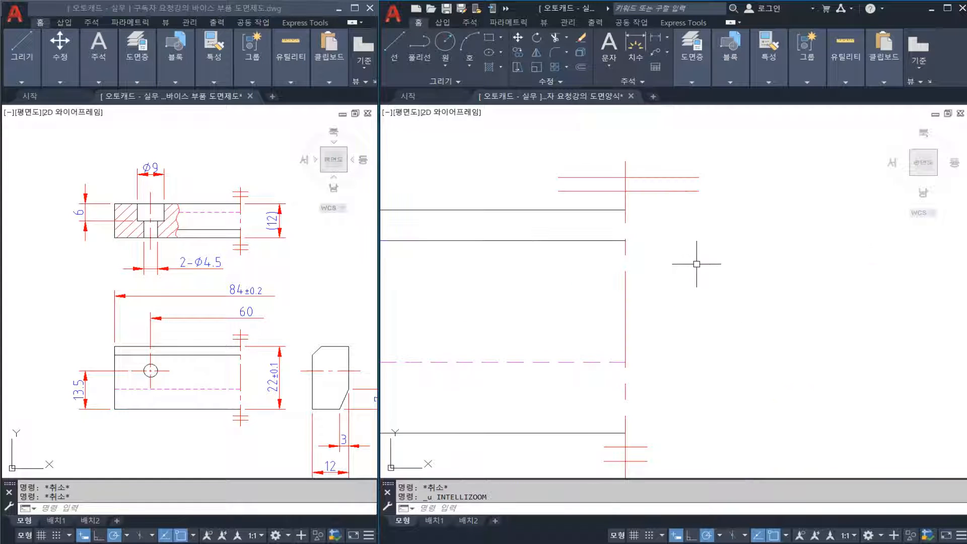
pyautogui.press('Escape')
pyautogui.scroll(-7, 680, 263)
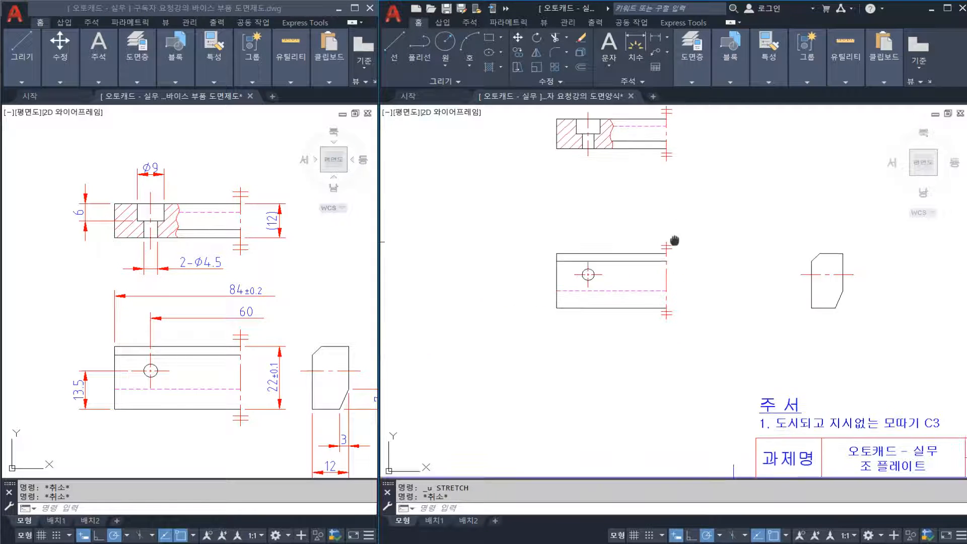
pyautogui.scroll(2, 621, 272)
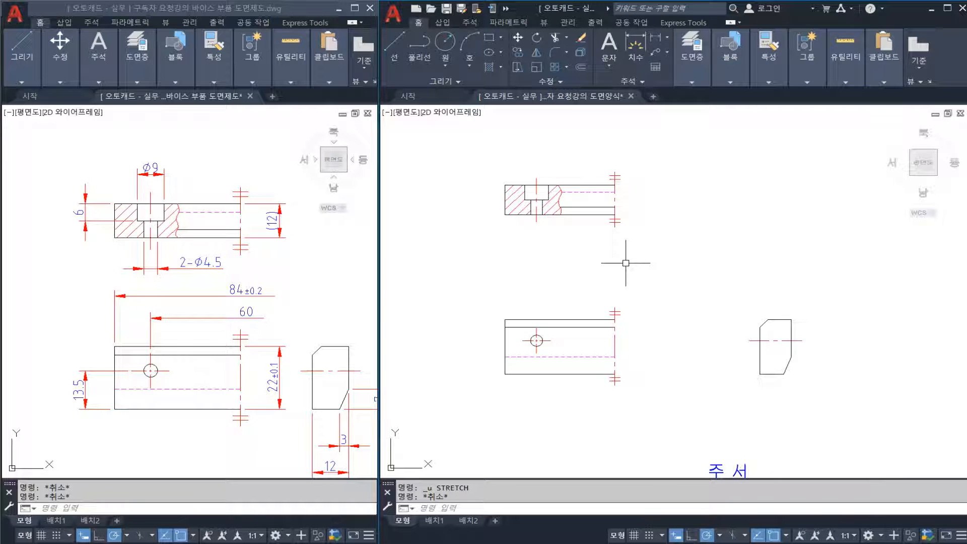
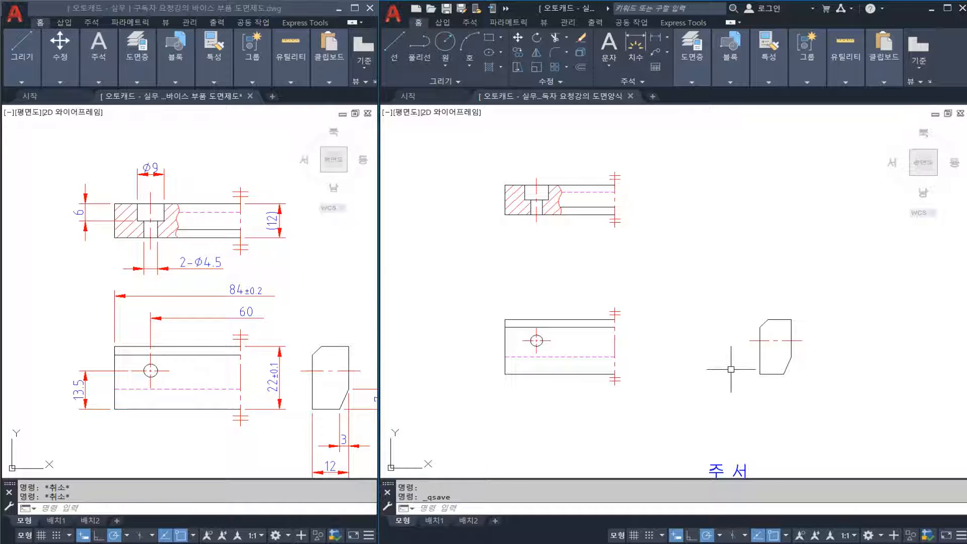
pyautogui.click(670, 355)
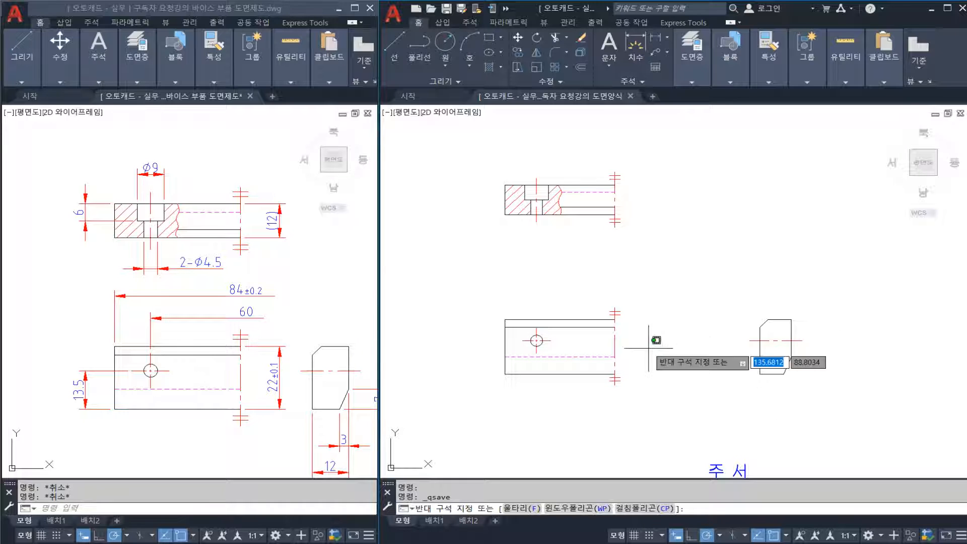
# Dimension the hole center's height above the front view's bottom edge, placing the linear dimension outside the left edge.
pyautogui.press('Escape')
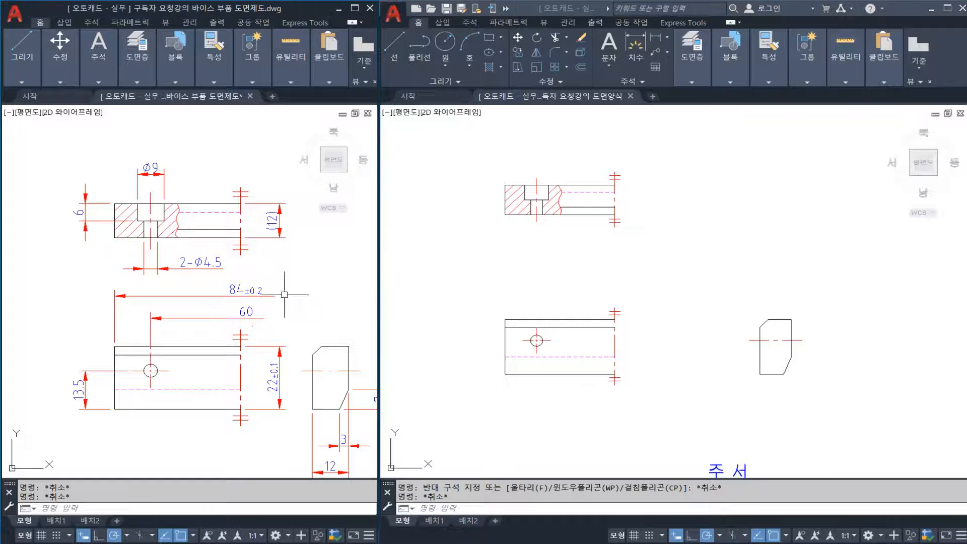
pyautogui.moveTo(314, 295); pyautogui.dragTo(281, 274, button='middle')
pyautogui.moveTo(614, 317); pyautogui.dragTo(644, 274, button='middle')
pyautogui.write('DIML')
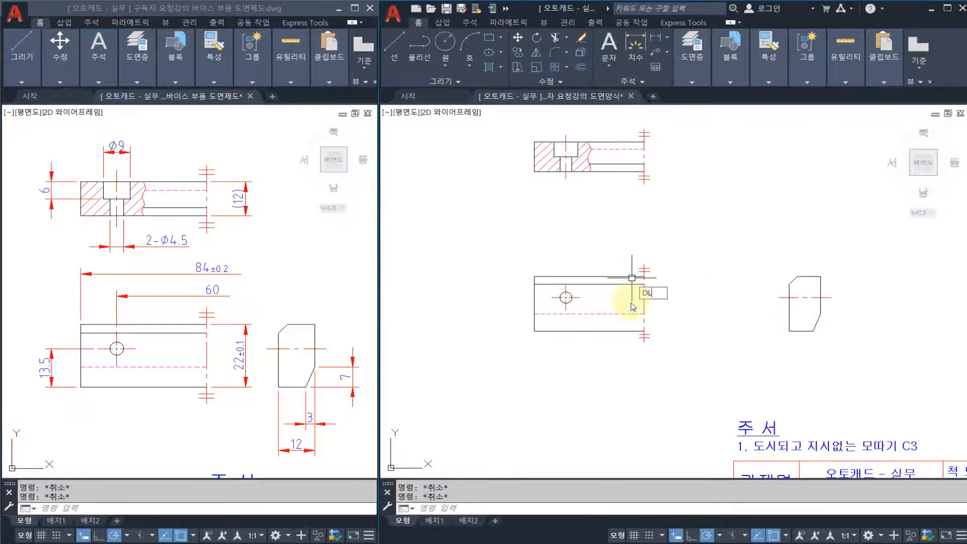
pyautogui.write('I')
pyautogui.press('Return')
pyautogui.click(534, 331)
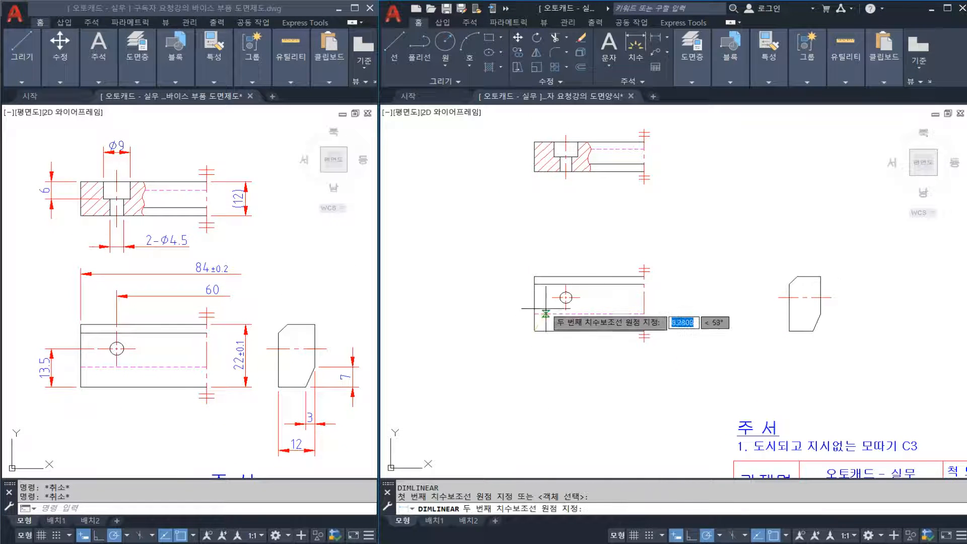
pyautogui.click(552, 298)
pyautogui.scroll(2, 569, 282)
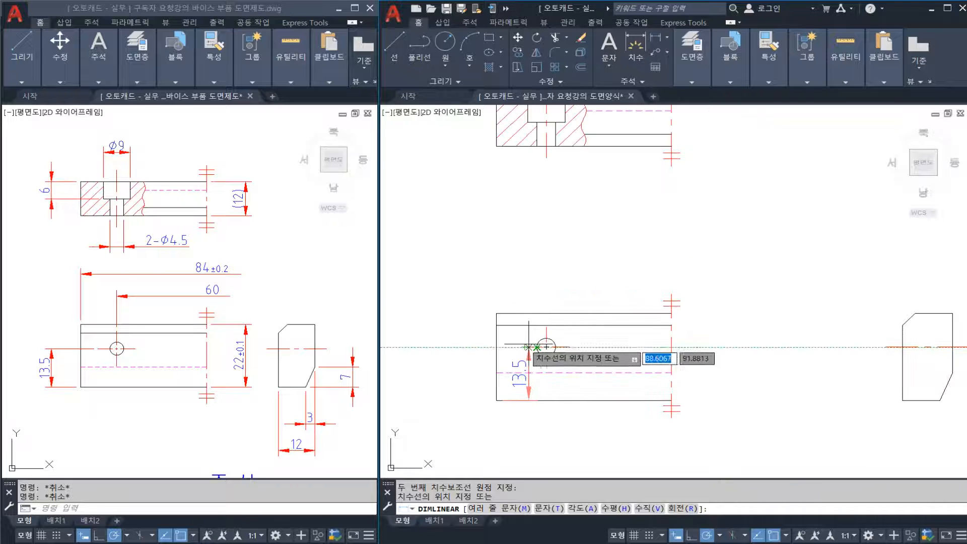
pyautogui.click(455, 398)
# Add a linear dimension for the front view's full height, placed to the right of the symmetry line.
pyautogui.press('Return')
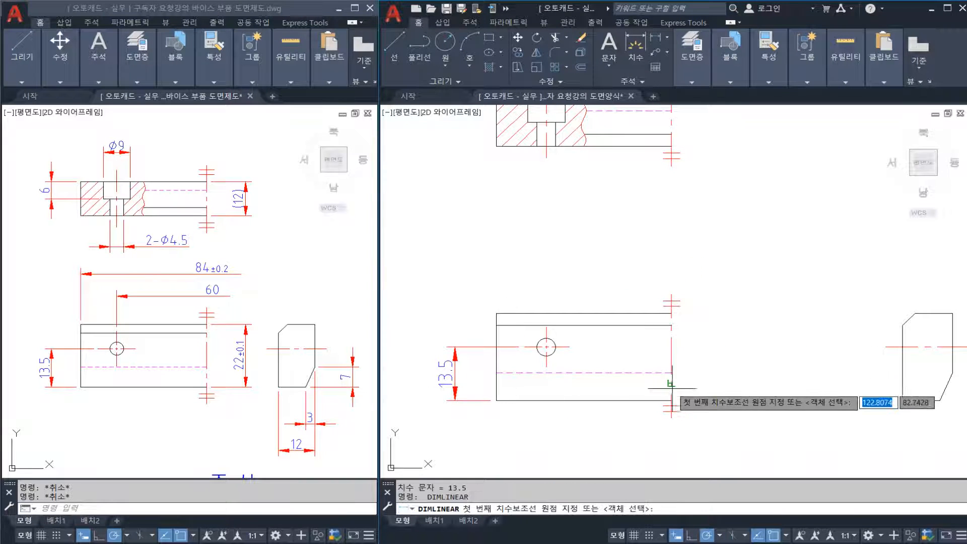
pyautogui.click(671, 401)
pyautogui.click(671, 313)
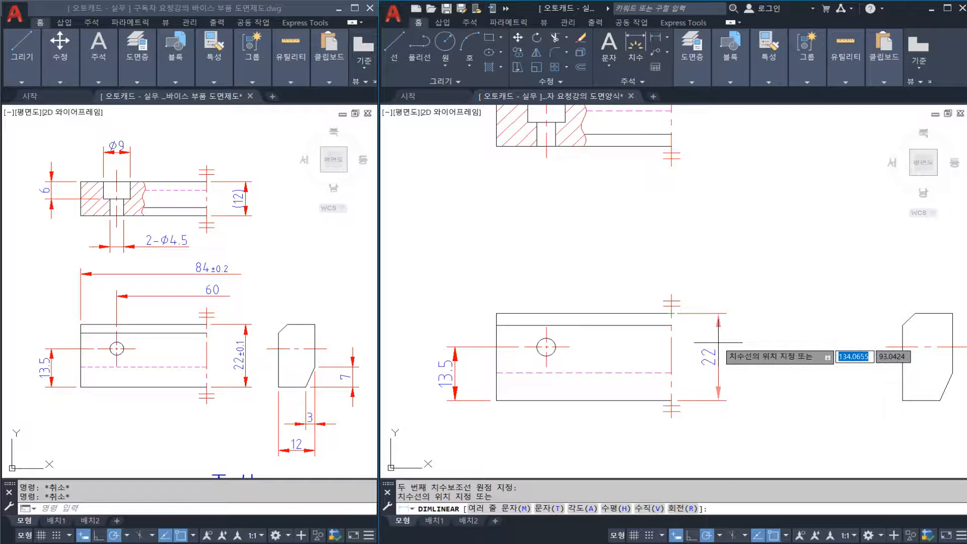
pyautogui.click(721, 345)
pyautogui.scroll(-3, 634, 350)
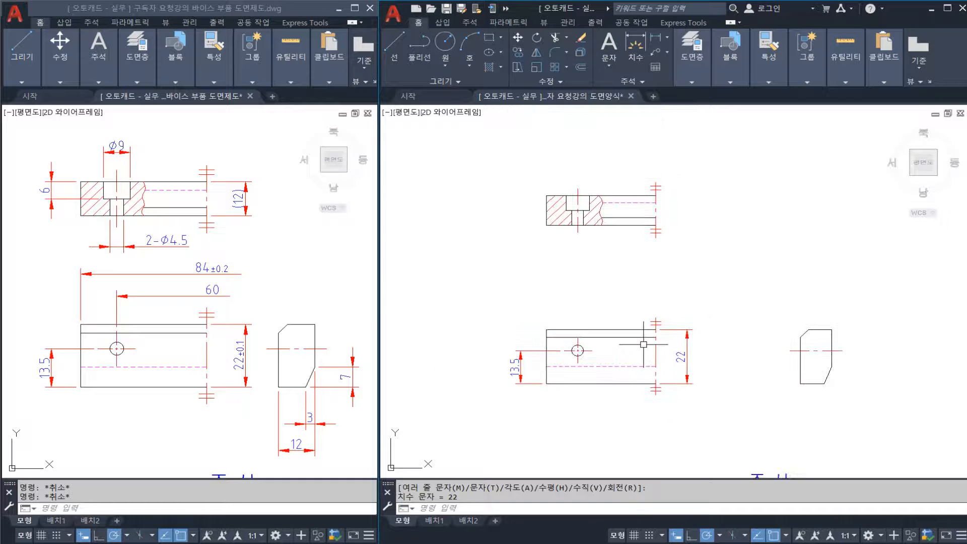
pyautogui.scroll(1, 579, 350)
pyautogui.press('Escape')
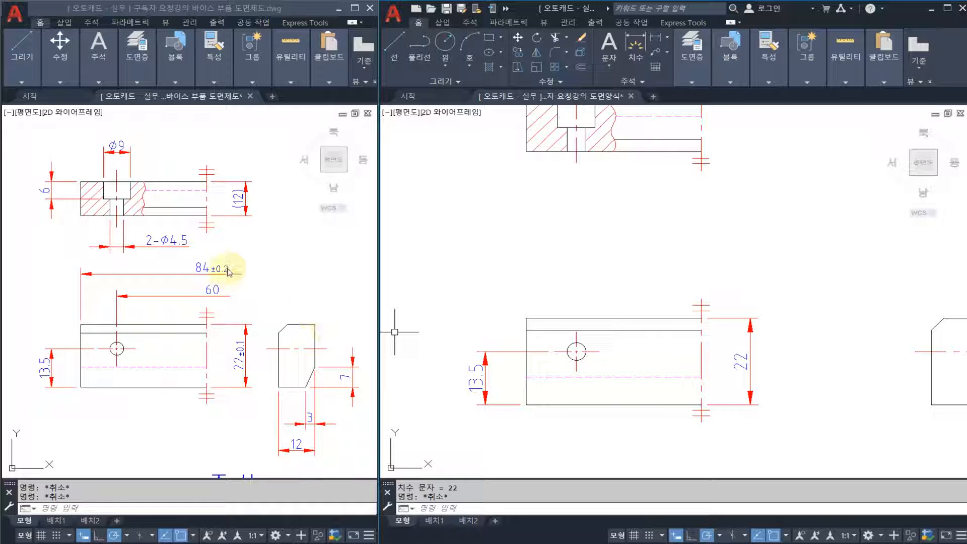
# Mirror the front view's left edge and the hole's vertical center line across the symmetry line, keeping the originals.
pyautogui.moveTo(752, 298); pyautogui.dragTo(676, 311, button='middle')
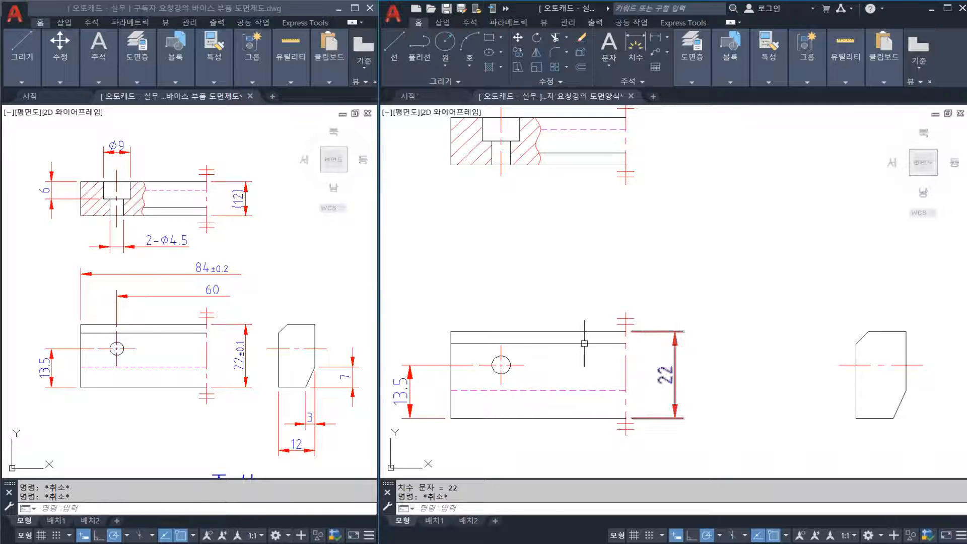
pyautogui.moveTo(487, 350); pyautogui.dragTo(594, 325, button='middle')
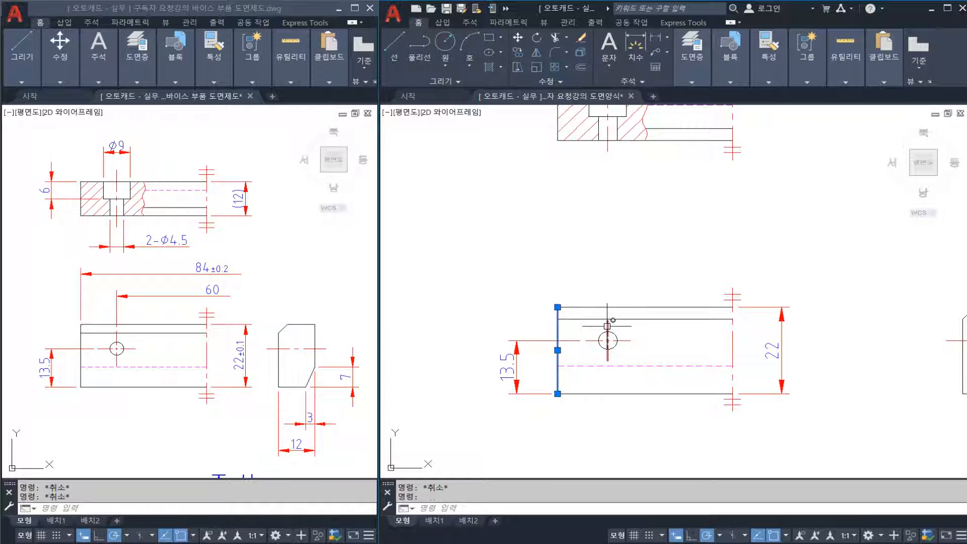
pyautogui.moveTo(656, 325); pyautogui.dragTo(572, 336, button='middle')
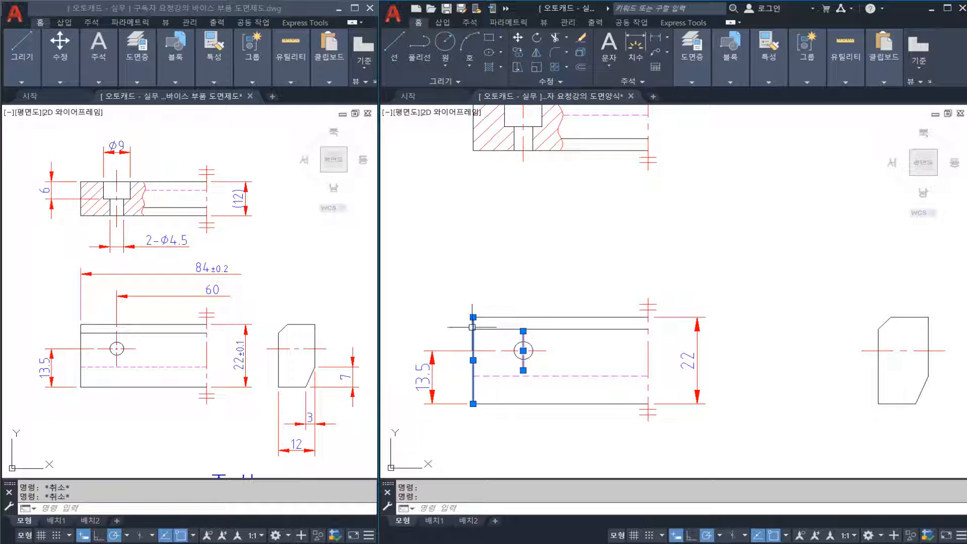
pyautogui.write('mi')
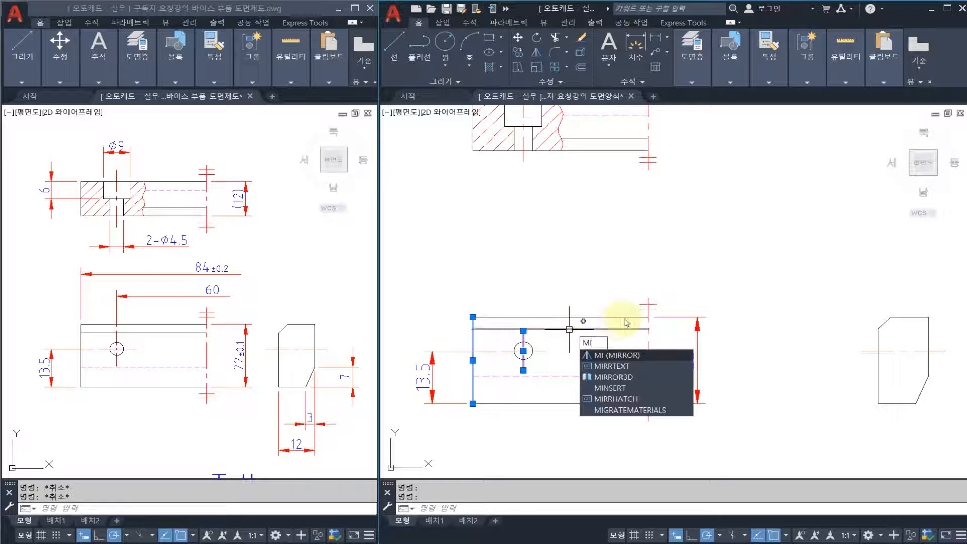
pyautogui.press('Return')
pyautogui.click(649, 298)
pyautogui.click(649, 276)
pyautogui.press('Return')
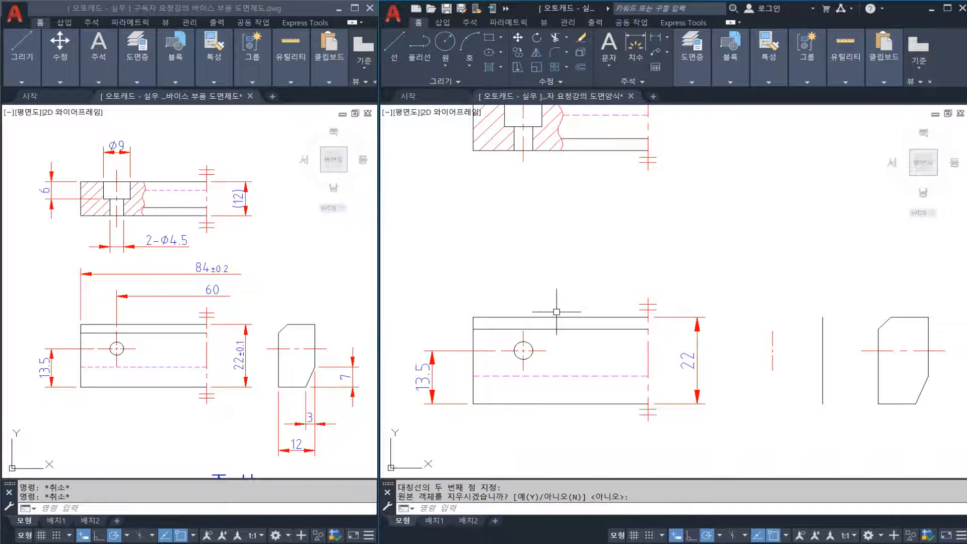
# Add a linear dimension above the front view between the hole's vertical center line and its mirrored copy.
pyautogui.write('dli')
pyautogui.press('Return')
pyautogui.click(523, 310)
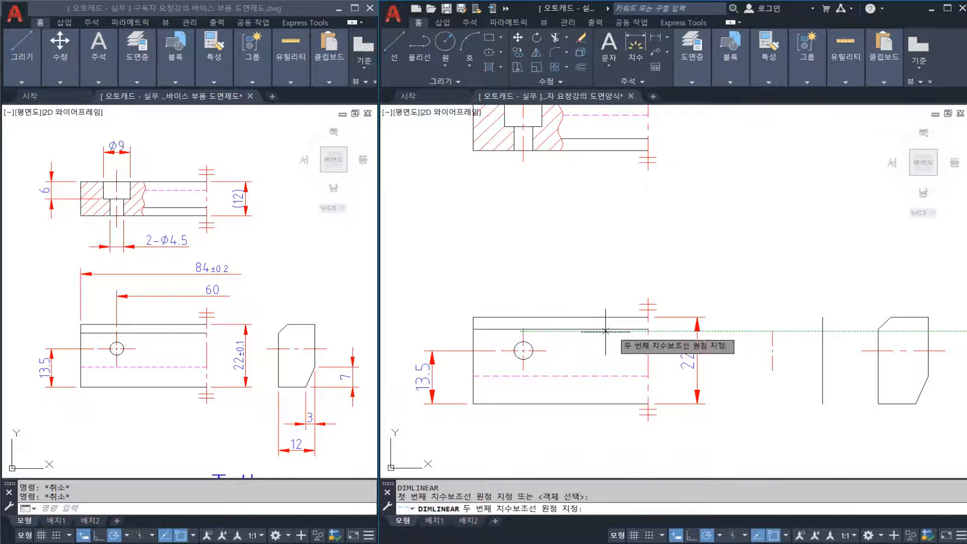
pyautogui.click(772, 330)
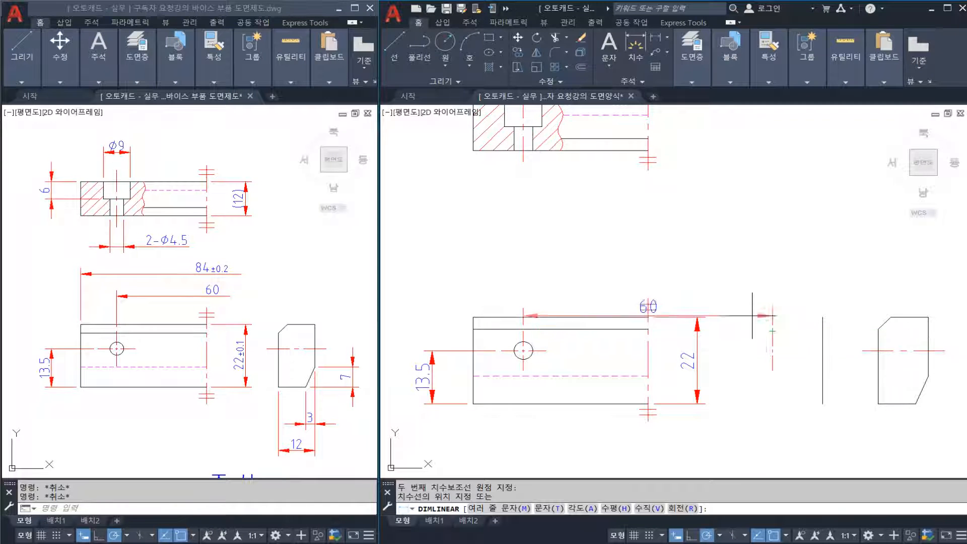
pyautogui.click(722, 283)
# Dimension the full plate length from the left edge to its mirrored copy, placed above the hole-spacing dimension.
pyautogui.press('Return')
pyautogui.click(523, 317)
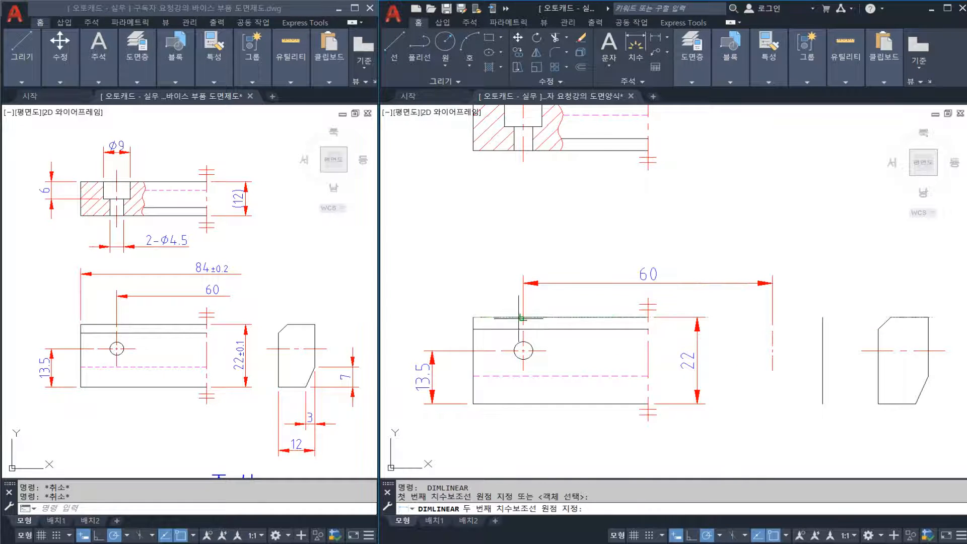
pyautogui.click(822, 317)
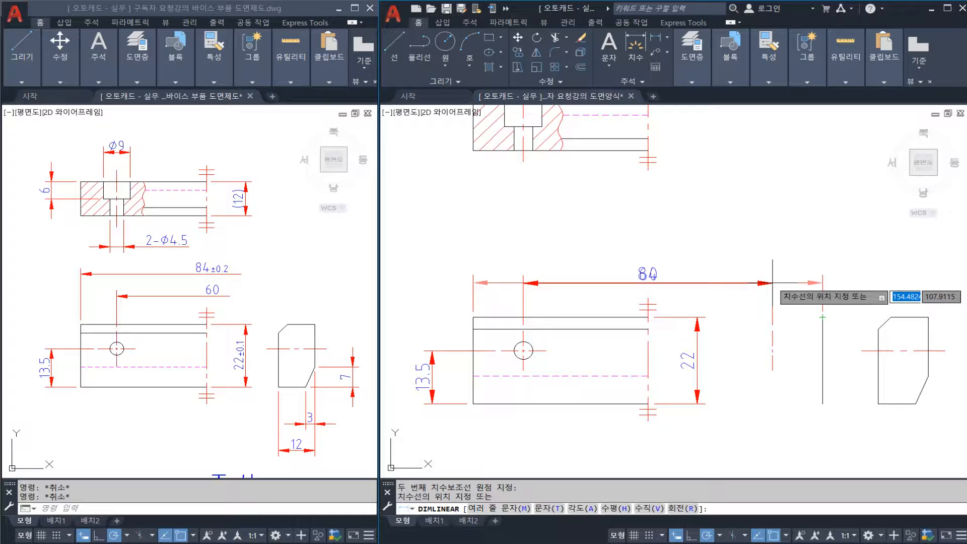
pyautogui.click(747, 255)
# Delete the mirrored edge and the mirrored hole center line to the right of the front view.
pyautogui.click(828, 343)
pyautogui.click(753, 343)
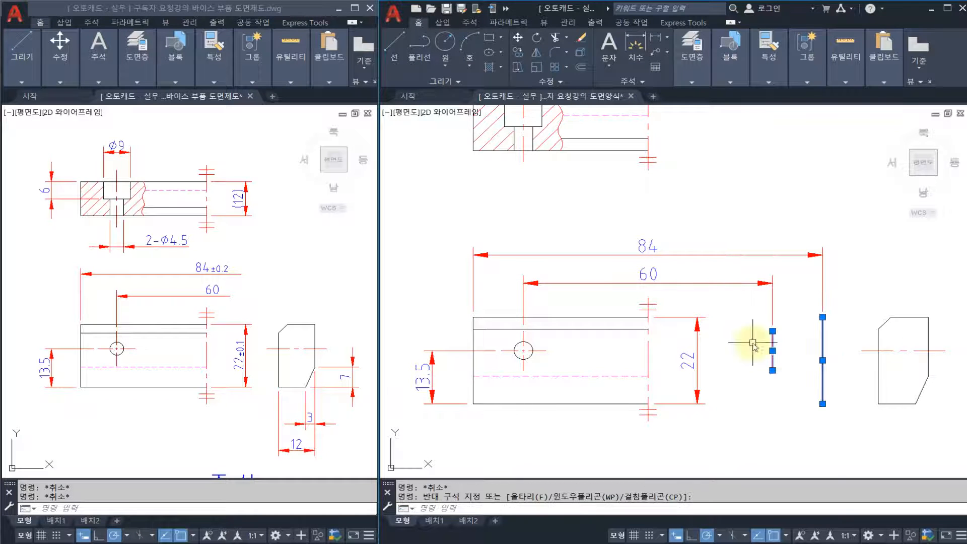
pyautogui.press('Delete')
pyautogui.click(836, 326)
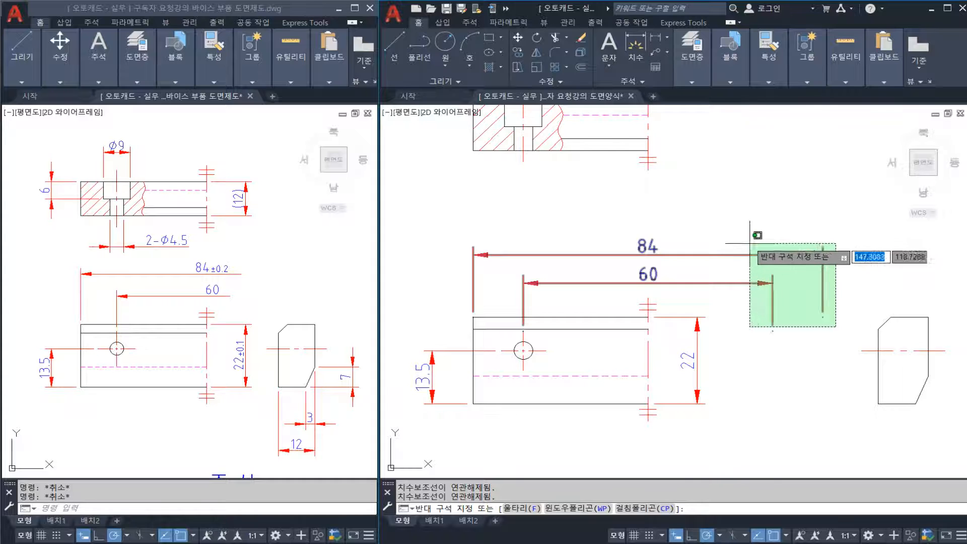
pyautogui.press('Escape')
pyautogui.press('Escape')
pyautogui.click(839, 334)
pyautogui.click(741, 243)
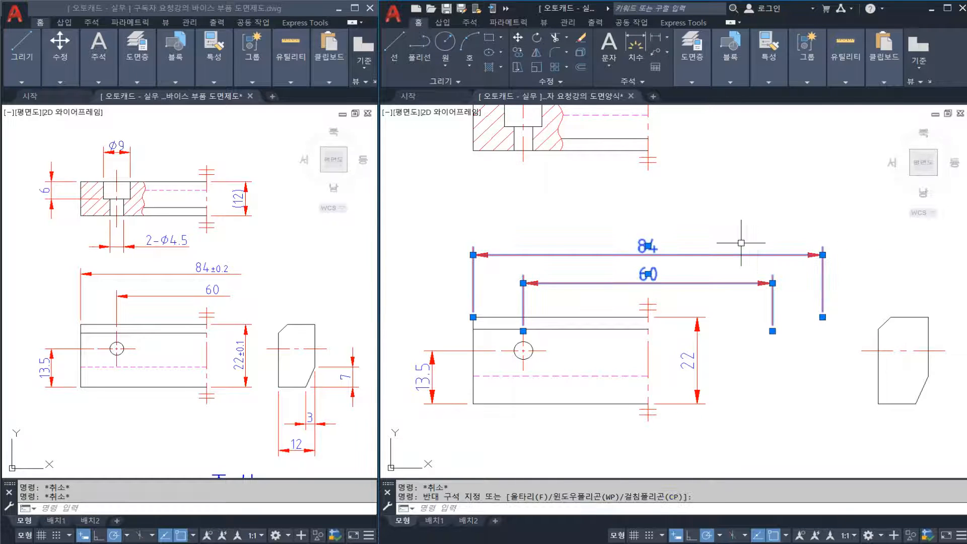
pyautogui.press('Escape')
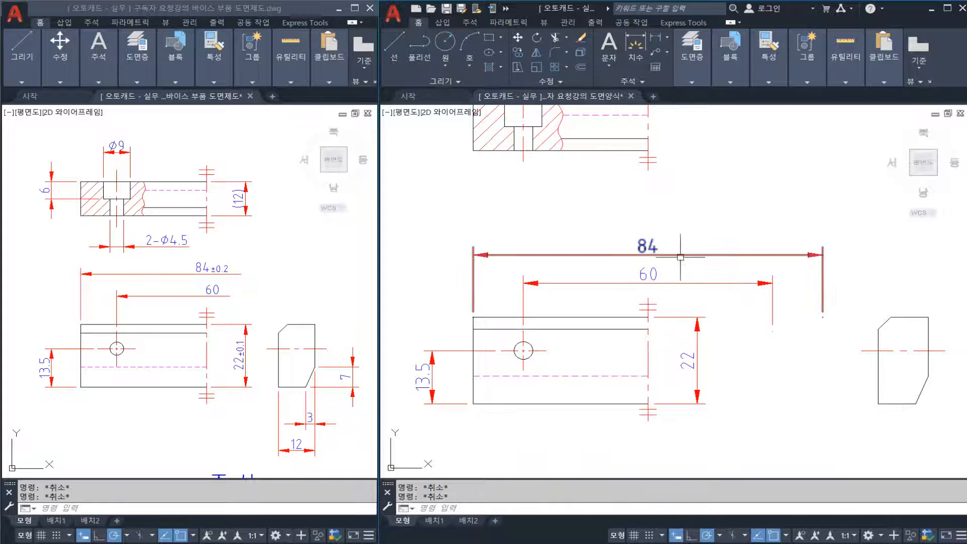
# Append ±0.2 to the 84 length dimension in a smaller text height, and save the drawing.
pyautogui.doubleClick(649, 246)
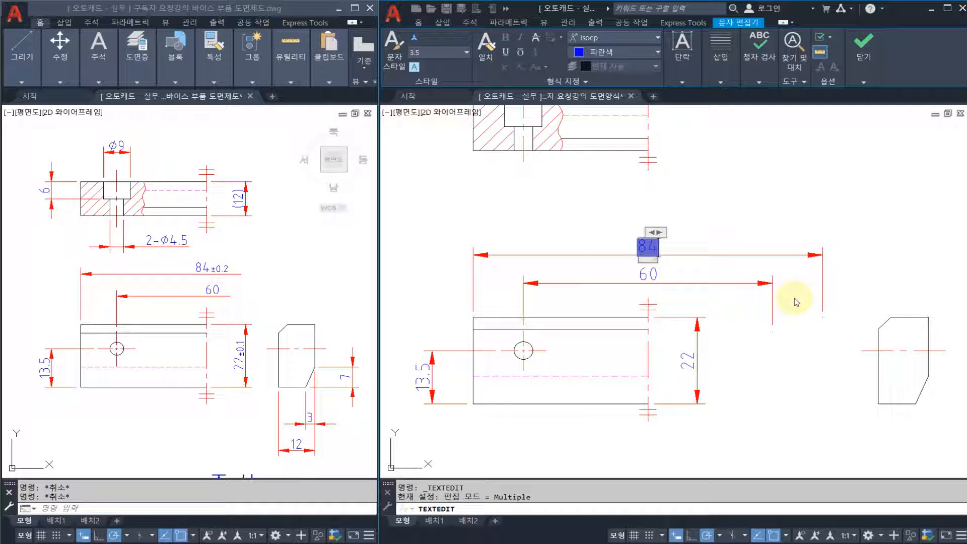
pyautogui.write('%%p')
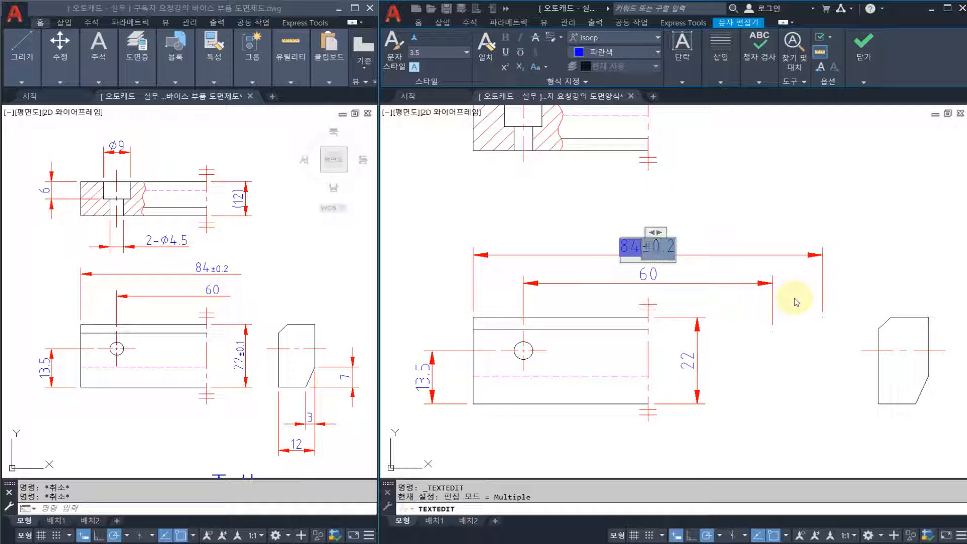
pyautogui.click(446, 50)
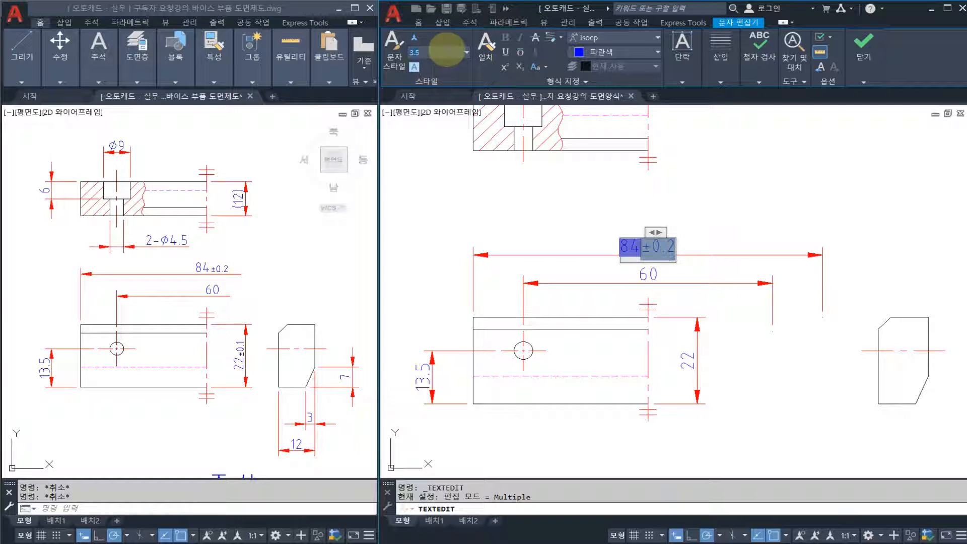
pyautogui.click(863, 46)
pyautogui.press('Escape')
pyautogui.hotkey('ctrl', 's')
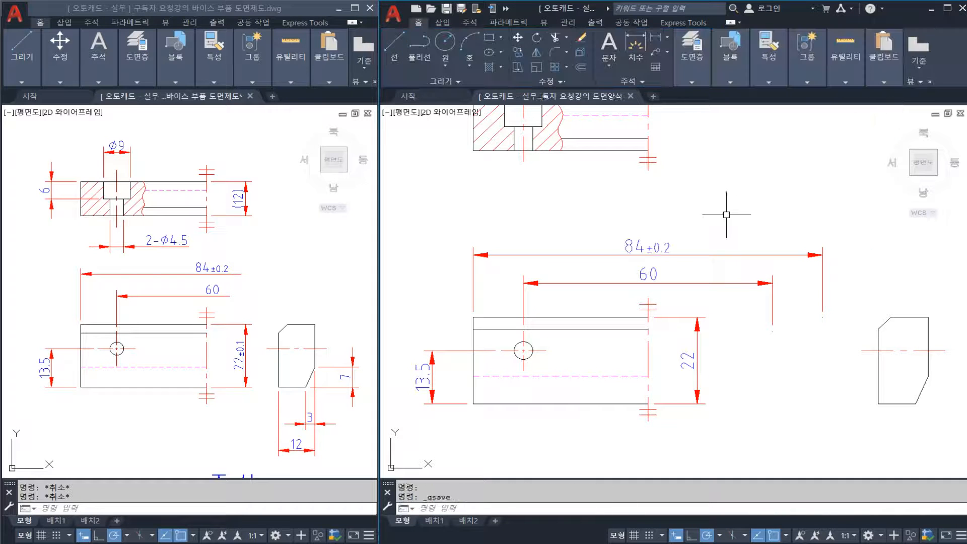
# Explode the 84±0.2 and 60 dimensions and erase their right-hand arrowheads and extension lines.
pyautogui.click(808, 294)
pyautogui.click(704, 223)
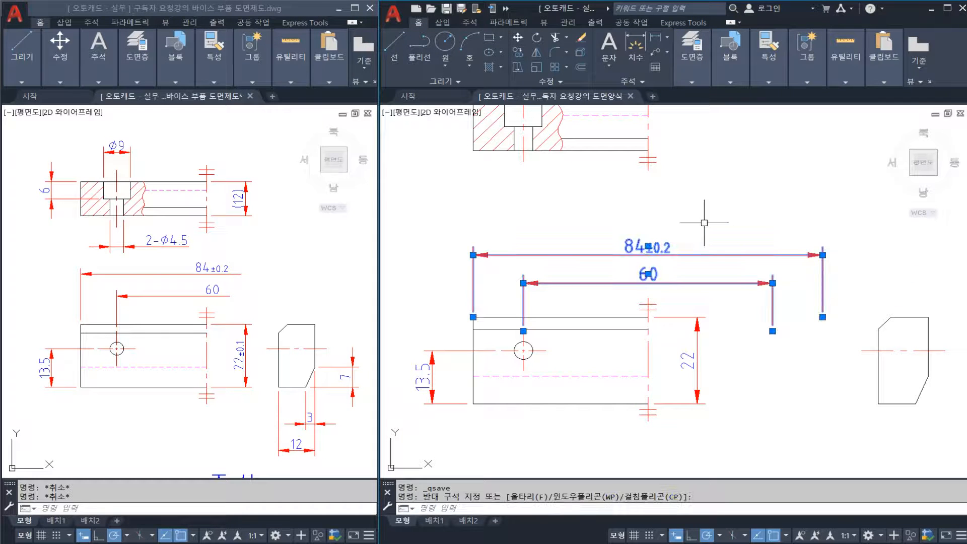
pyautogui.write('X')
pyautogui.press('Return')
pyautogui.click(719, 201)
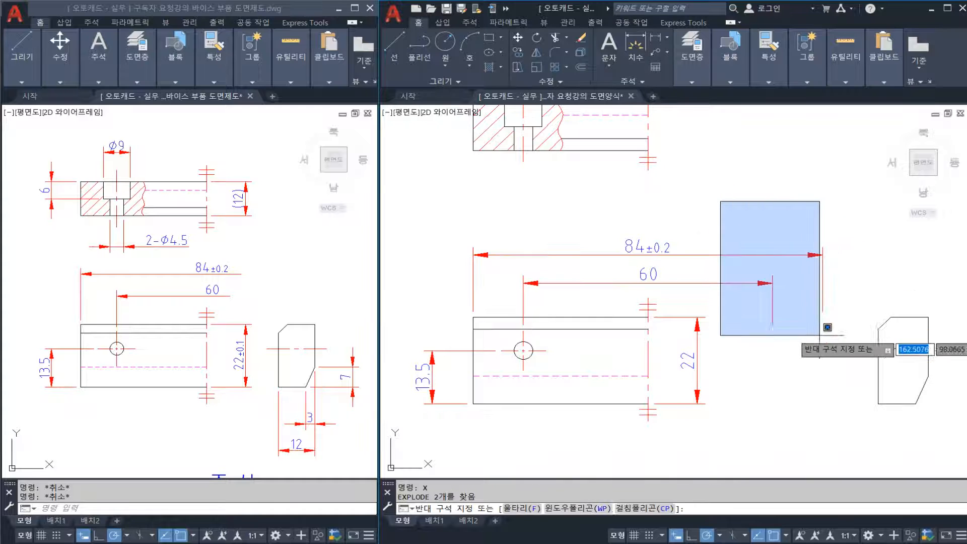
pyautogui.click(845, 375)
pyautogui.write('E')
pyautogui.press('Return')
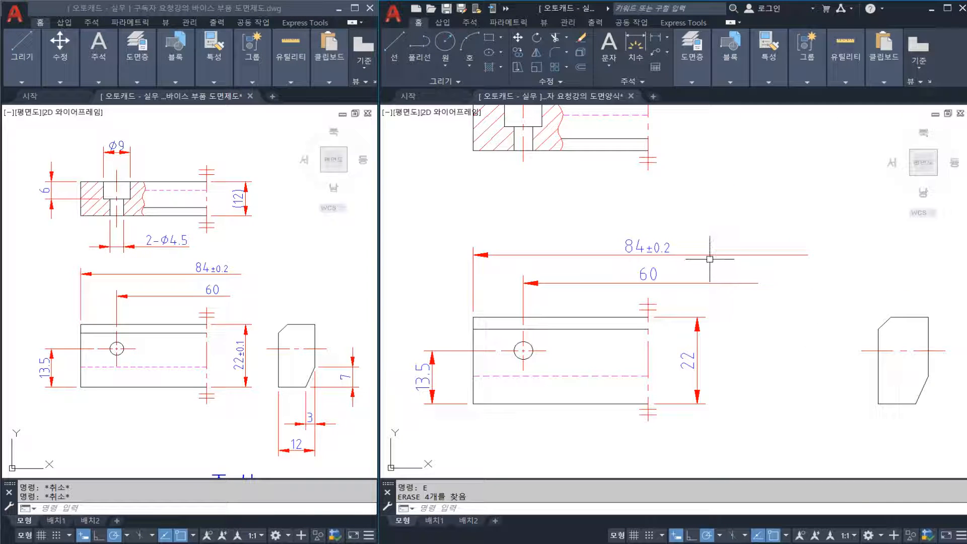
# Shorten the right ends of the 60 and 84±0.2 dimension lines with Break, ending them slightly past the symmetry line.
pyautogui.write('BR')
pyautogui.press('Return')
pyautogui.click(685, 283)
pyautogui.click(801, 302)
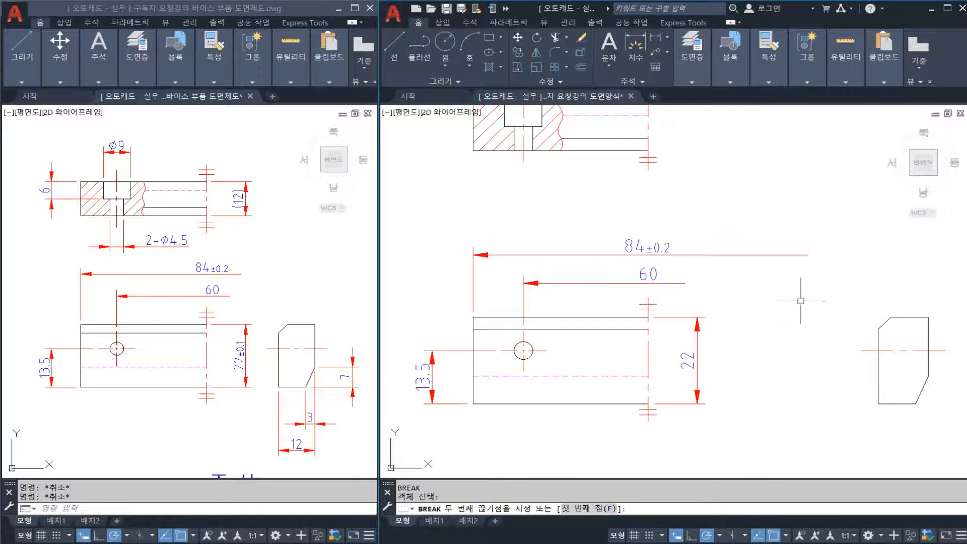
pyautogui.press('Escape')
pyautogui.press('Return')
pyautogui.click(711, 254)
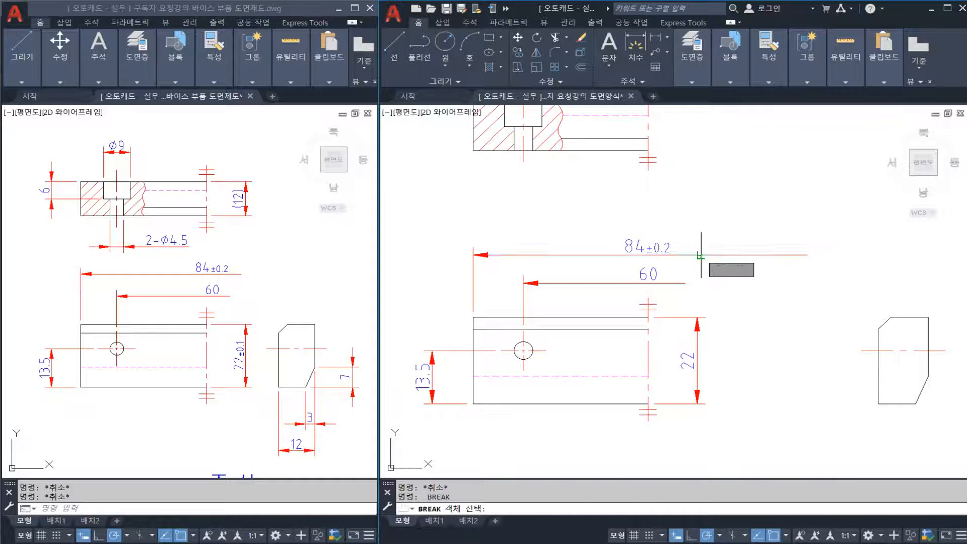
pyautogui.press('Escape')
pyautogui.moveTo(683, 294); pyautogui.dragTo(654, 311, button='middle')
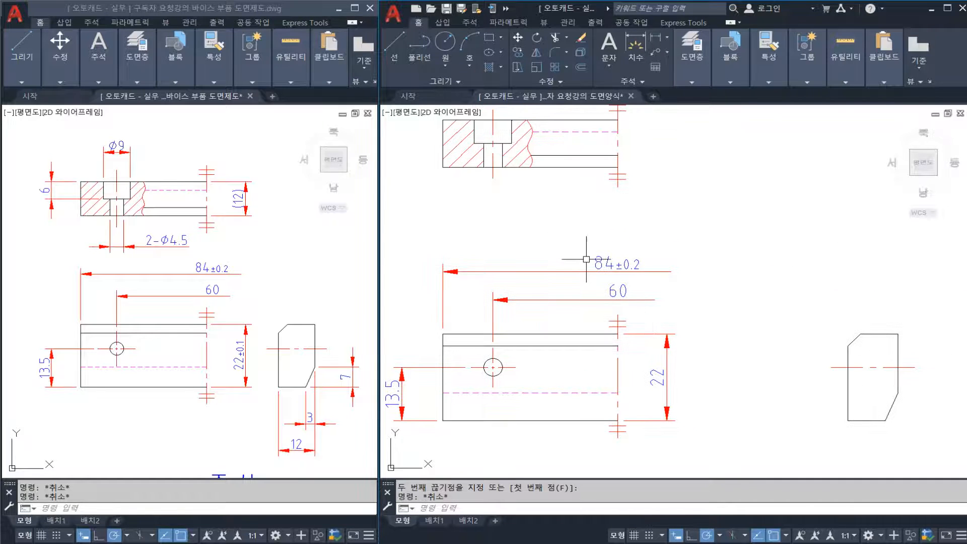
pyautogui.moveTo(587, 260); pyautogui.dragTo(622, 239, button='middle')
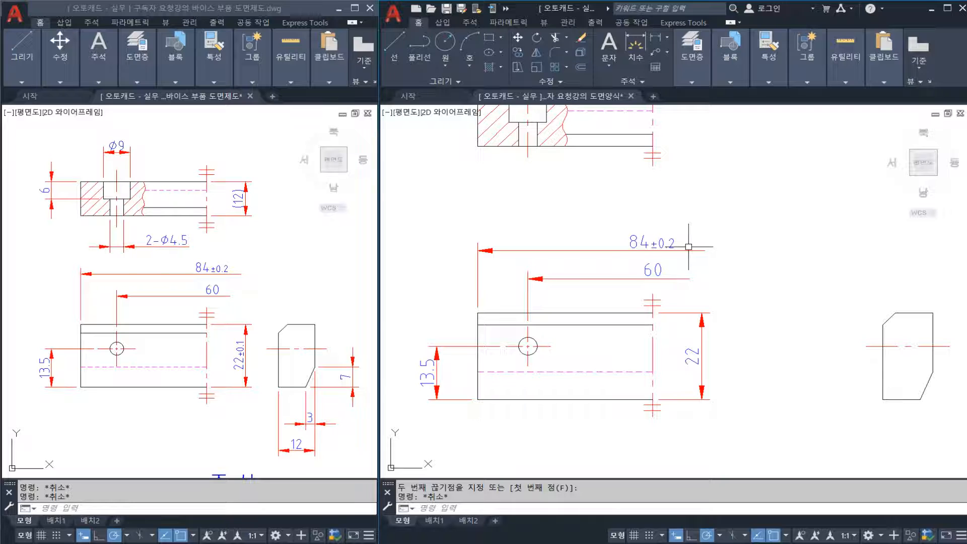
pyautogui.write('s')
pyautogui.press('Return')
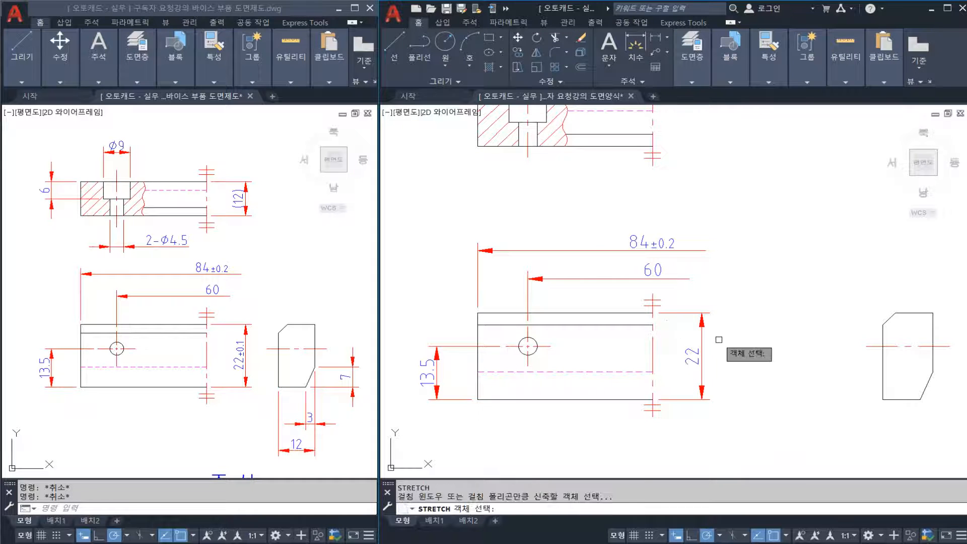
pyautogui.click(712, 328)
pyautogui.click(425, 306)
pyautogui.press('Return')
pyautogui.click(425, 307)
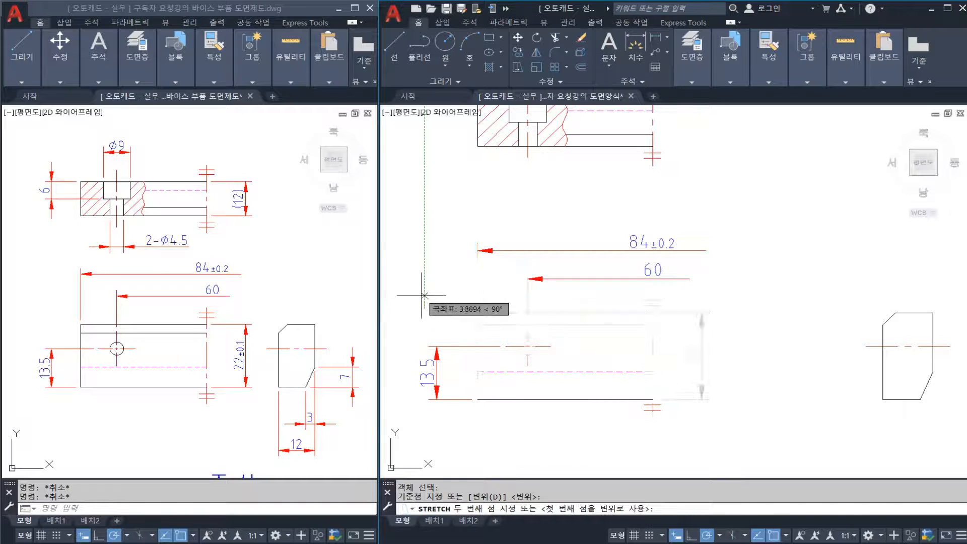
pyautogui.press('Escape')
pyautogui.press('Escape')
pyautogui.press('Escape')
pyautogui.press('space')
pyautogui.click(553, 431)
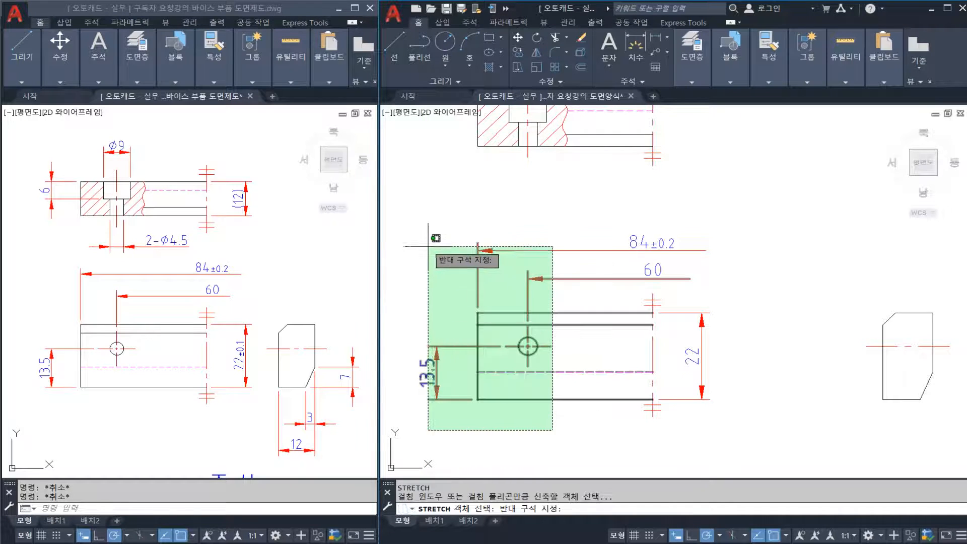
pyautogui.click(425, 237)
pyautogui.press('space')
pyautogui.click(457, 213)
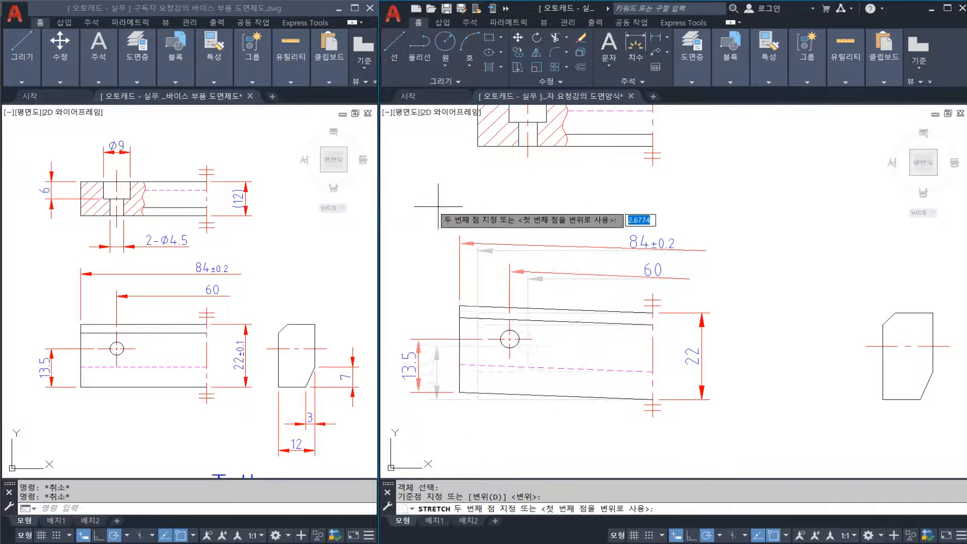
pyautogui.press('Escape')
pyautogui.press('Escape')
pyautogui.click(595, 280)
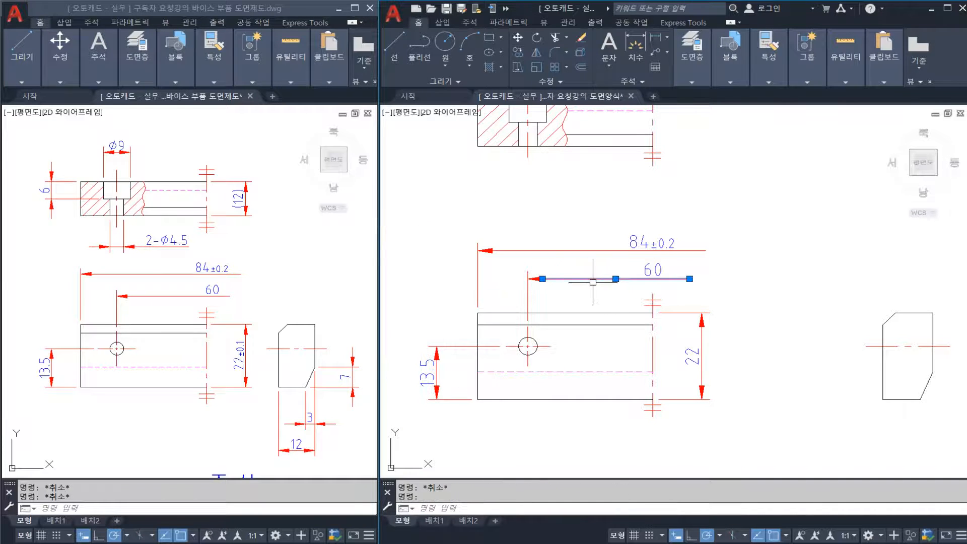
pyautogui.click(556, 250)
pyautogui.press('Escape')
pyautogui.click(641, 240)
pyautogui.press('Escape')
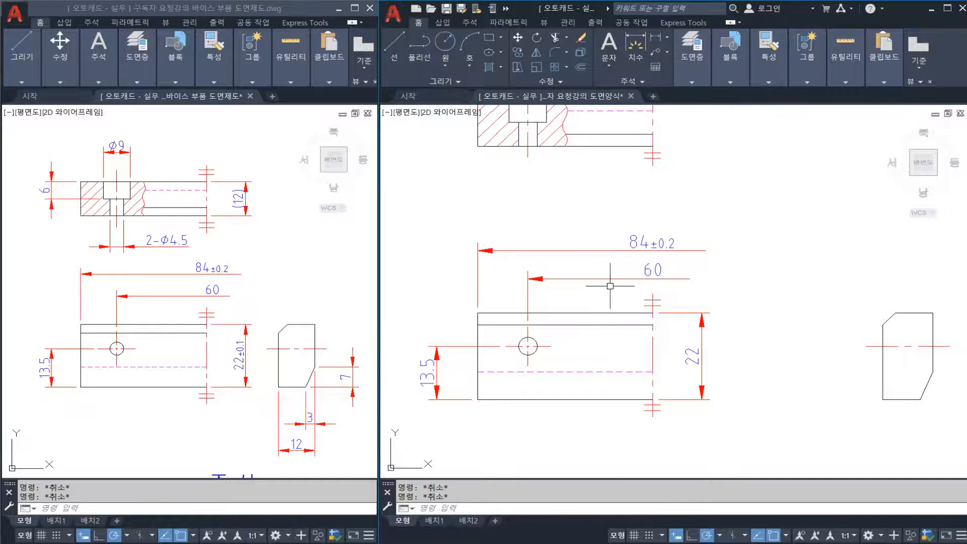
pyautogui.click(593, 313)
pyautogui.press('Escape')
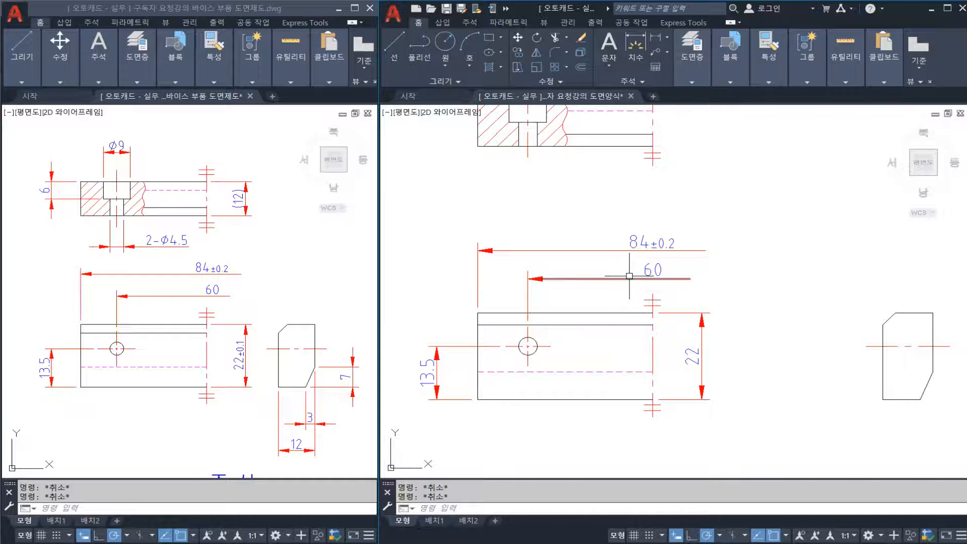
# Add a vertical linear dimension for the height of the side view's lower-right bevel, placed to the right of the view.
pyautogui.moveTo(696, 291)
pyautogui.mouseDown(button='middle')
pyautogui.moveTo(741, 280)
pyautogui.moveTo(719, 306)
pyautogui.mouseUp(button='middle')
pyautogui.write('DLI')
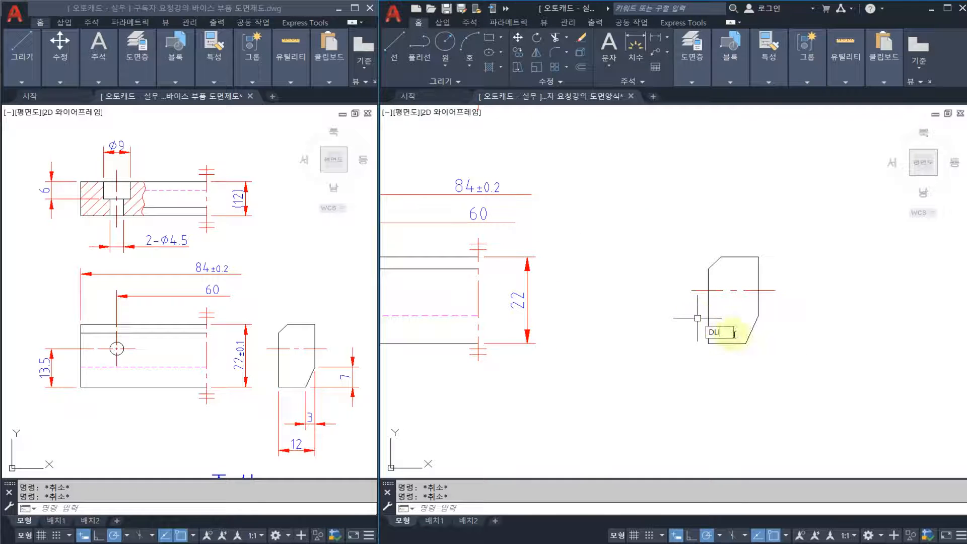
pyautogui.press('Return')
pyautogui.click(745, 343)
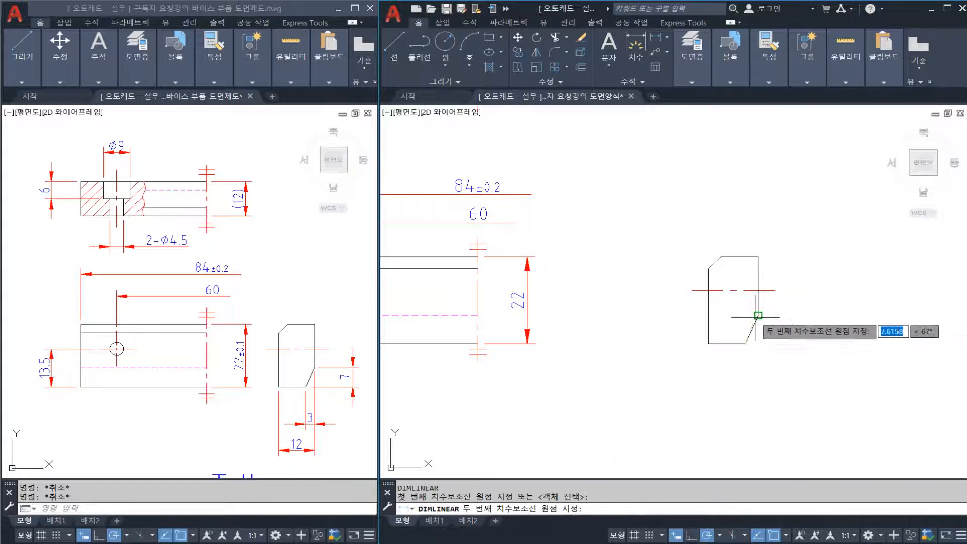
pyautogui.click(758, 315)
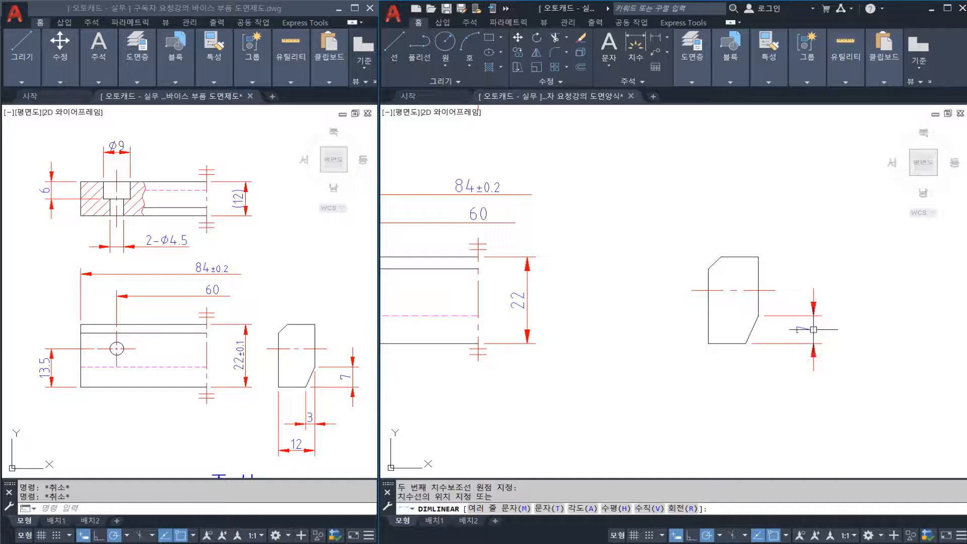
pyautogui.click(813, 328)
pyautogui.press('Escape')
# Add a horizontal linear dimension for the width of the side view's lower-right bevel, placed below the view.
pyautogui.press('space')
pyautogui.click(745, 343)
pyautogui.click(758, 315)
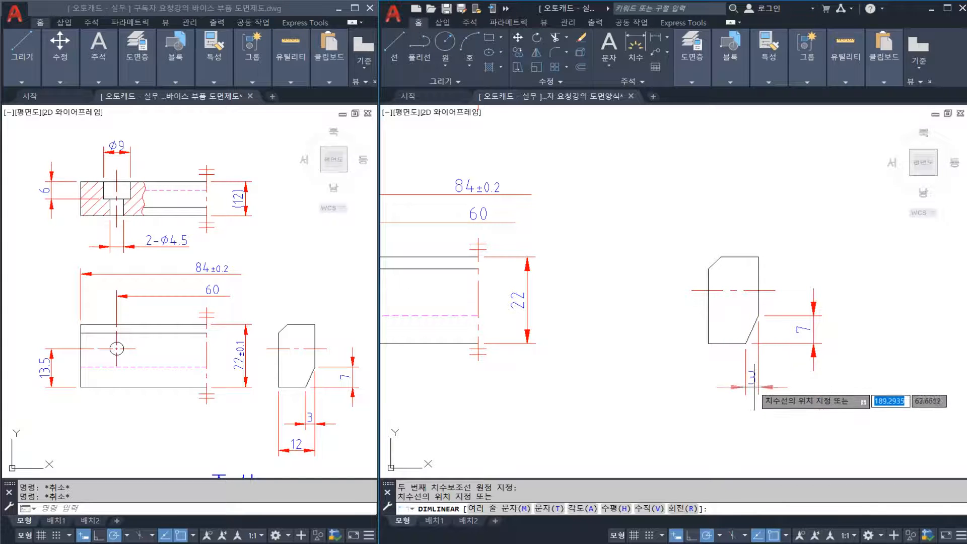
pyautogui.scroll(-5, 750, 393)
pyautogui.scroll(6, 655, 393)
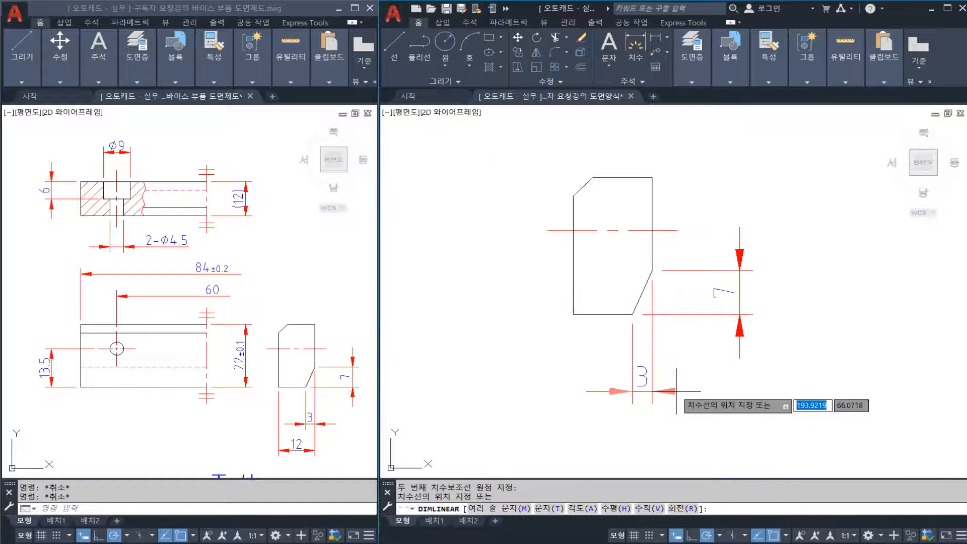
pyautogui.click(670, 385)
# Dimension the overall width of the side view, placing it below the bevel's width dimension.
pyautogui.press('space')
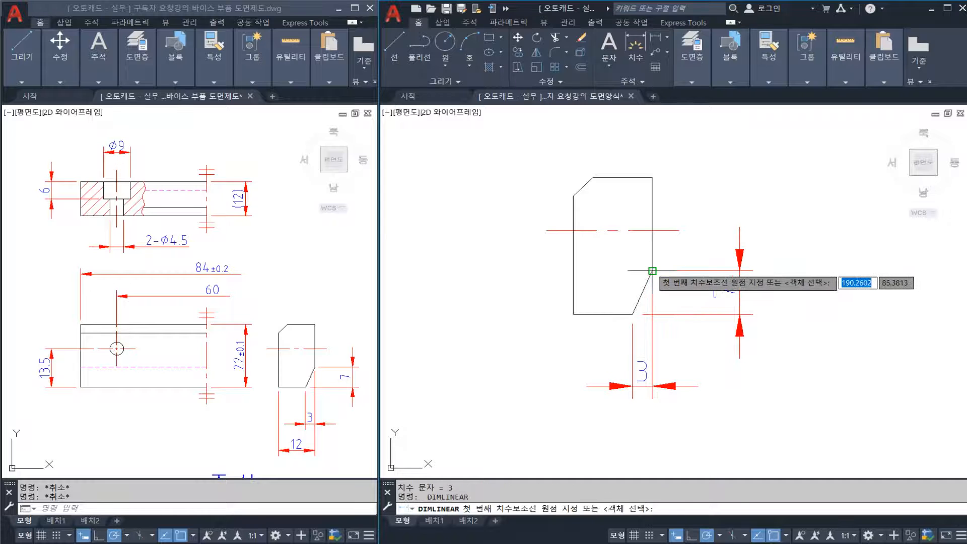
pyautogui.click(653, 271)
pyautogui.click(573, 304)
pyautogui.scroll(-4, 577, 317)
pyautogui.scroll(2, 590, 341)
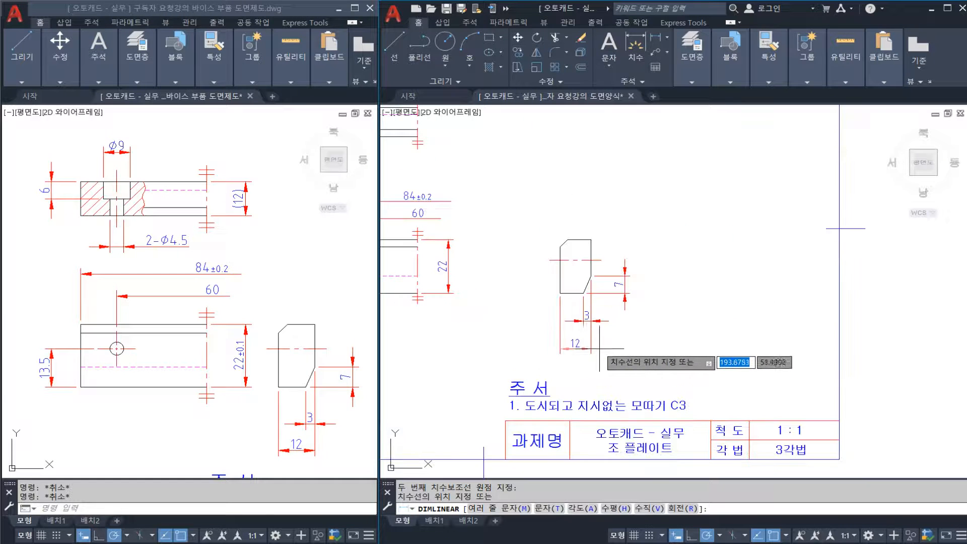
pyautogui.click(599, 341)
pyautogui.press('Escape')
# Dimension the counterbore depth left of the top section view, aligning its dimension line with the 13.5 dimension of the front view.
pyautogui.scroll(-3, 582, 270)
pyautogui.scroll(4, 687, 339)
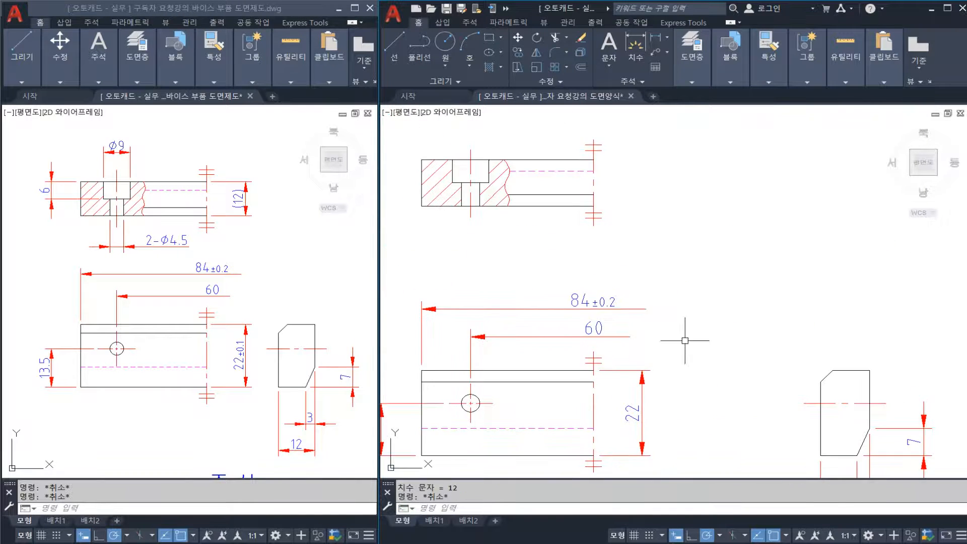
pyautogui.moveTo(554, 248); pyautogui.dragTo(555, 267, button='middle')
pyautogui.press('Return')
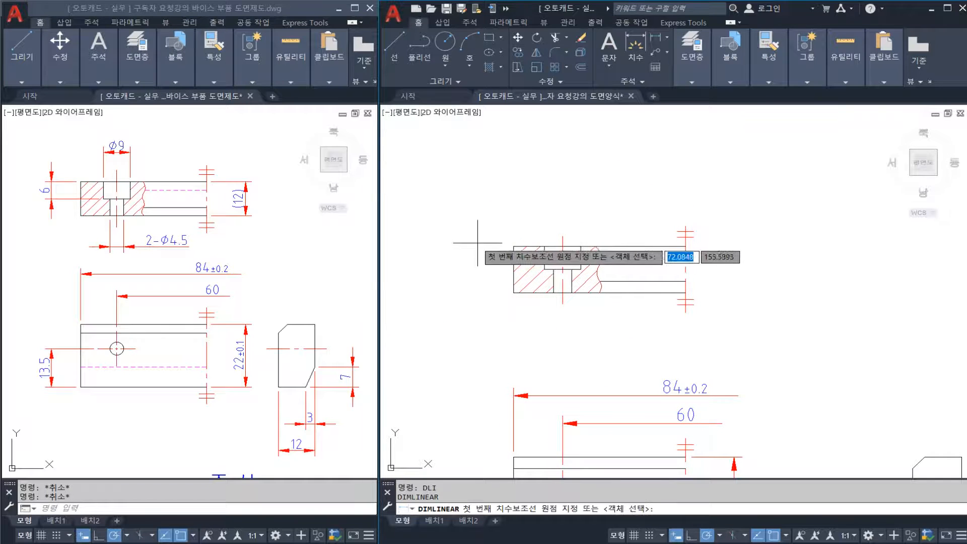
pyautogui.click(513, 246)
pyautogui.scroll(2, 580, 277)
pyautogui.click(537, 265)
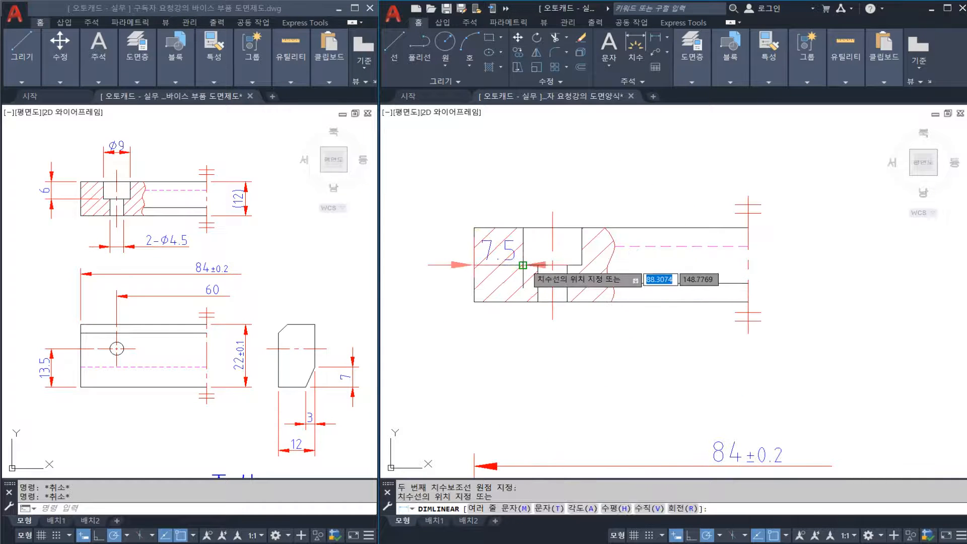
pyautogui.moveTo(536, 266); pyautogui.dragTo(640, 269, button='middle')
pyautogui.scroll(-4, 504, 255)
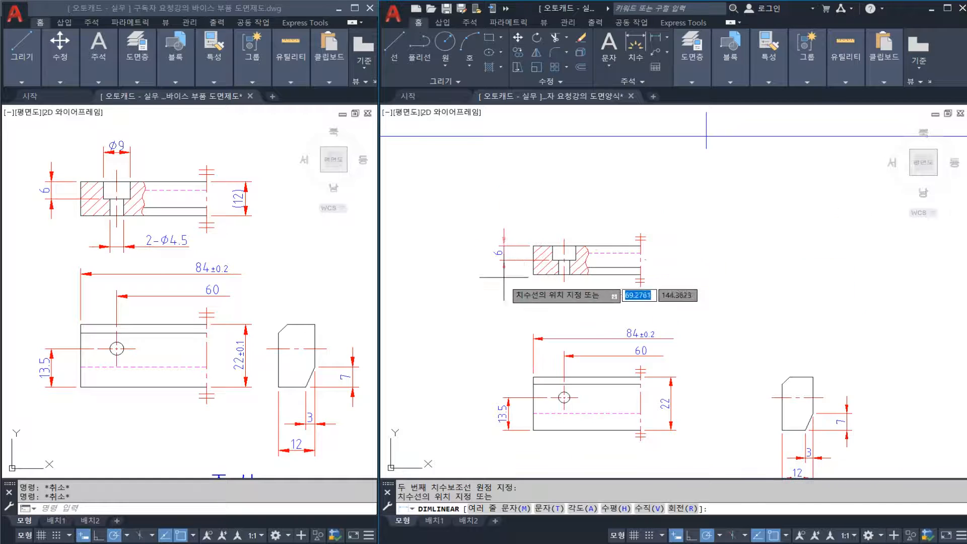
pyautogui.click(508, 390)
# Dimension the counterbore's diameter with a horizontal linear dimension above the top section view.
pyautogui.scroll(2, 574, 226)
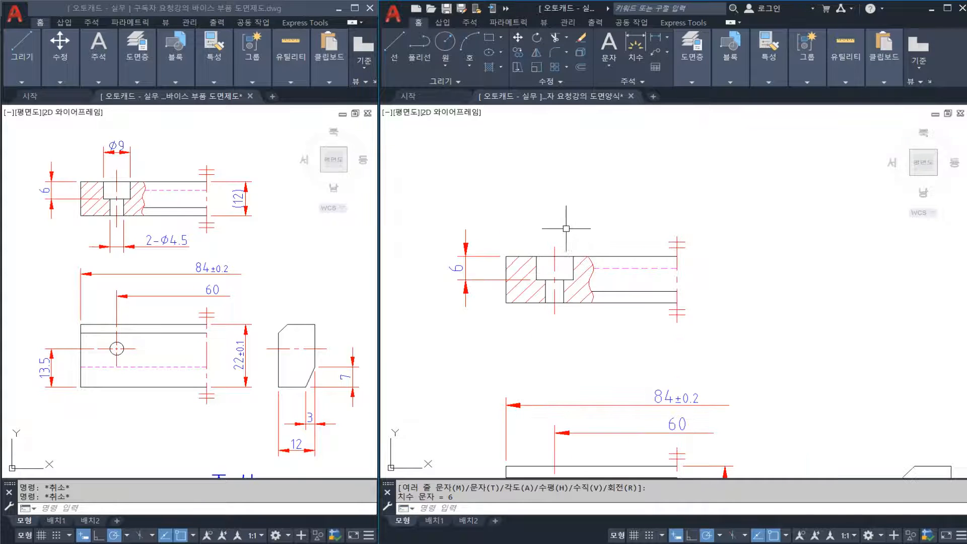
pyautogui.press('Return')
pyautogui.click(536, 256)
pyautogui.click(573, 256)
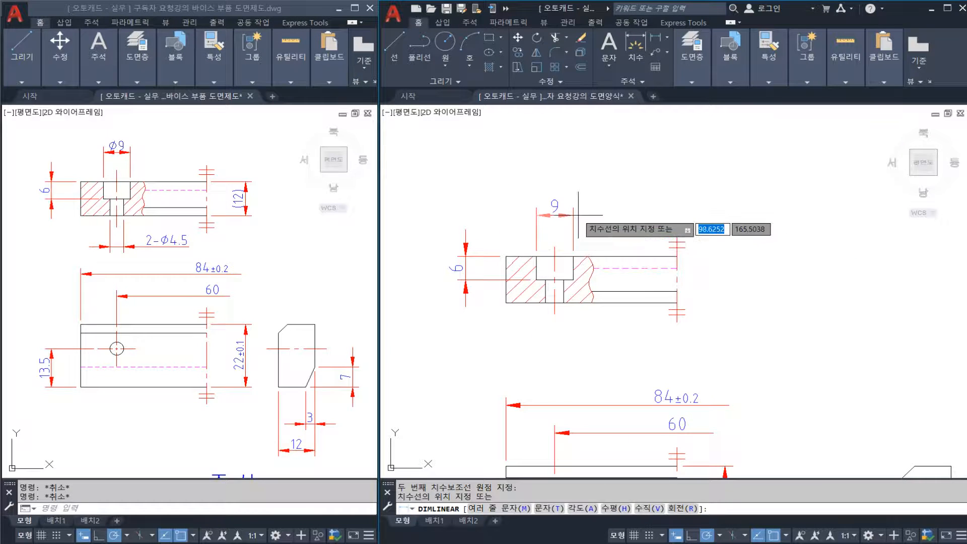
pyautogui.click(557, 215)
pyautogui.press('Escape')
# Dimension the small through hole's diameter with a horizontal linear dimension below the top section view.
pyautogui.press('Return')
pyautogui.click(546, 302)
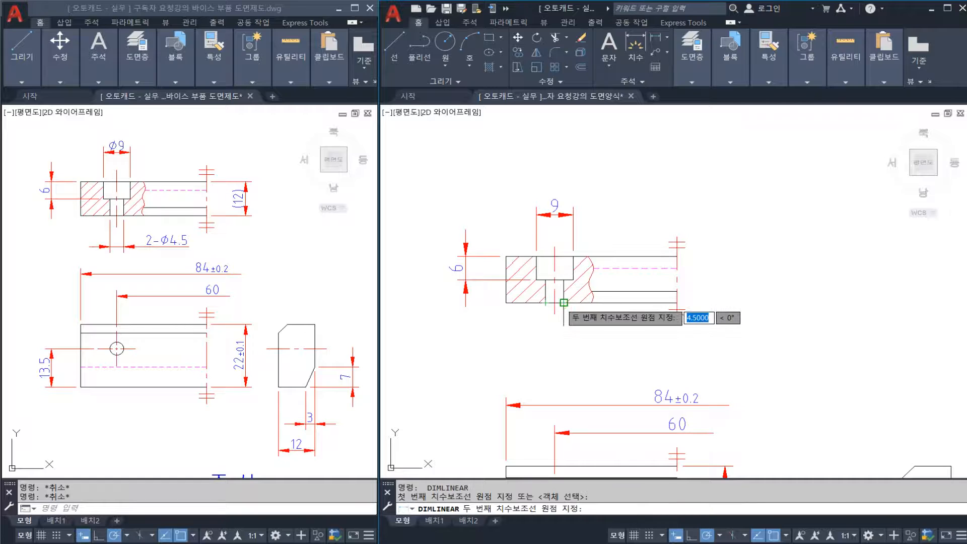
pyautogui.click(564, 302)
pyautogui.click(563, 347)
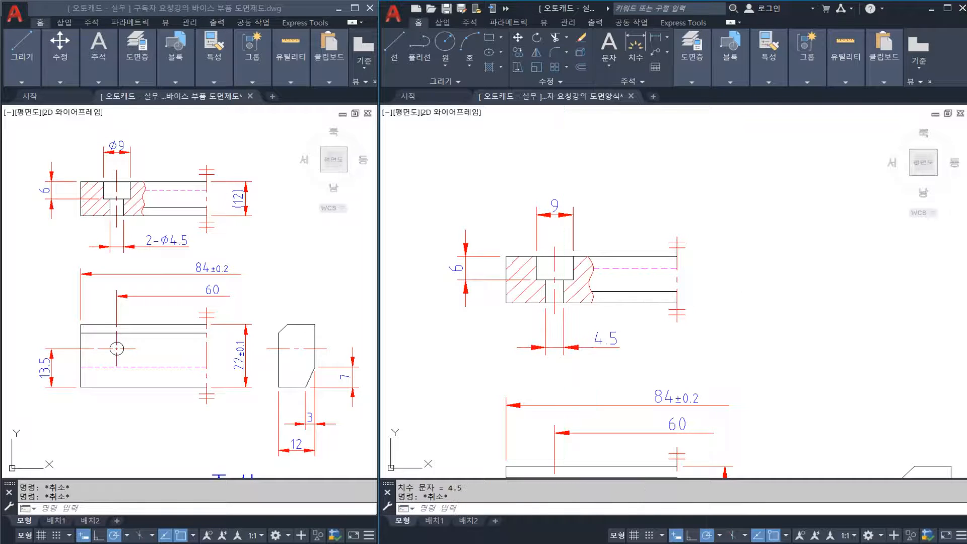
# Dimension the plate thickness right of the top section view, aligned with the front view's height dimension line.
pyautogui.press('Return')
pyautogui.click(677, 303)
pyautogui.click(677, 256)
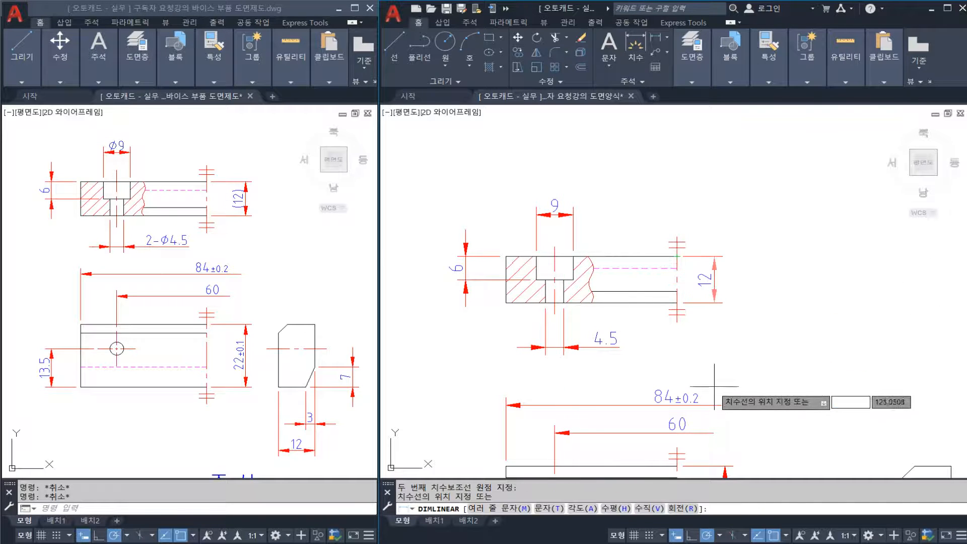
pyautogui.click(725, 456)
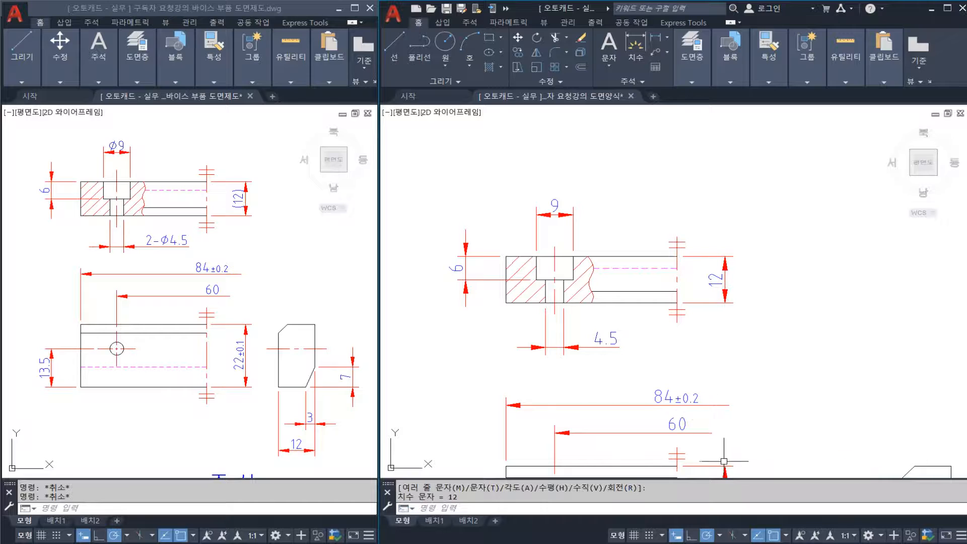
# Enclose the top view's thickness dimension text in parentheses to mark it as a reference dimension, (12).
pyautogui.doubleClick(710, 277)
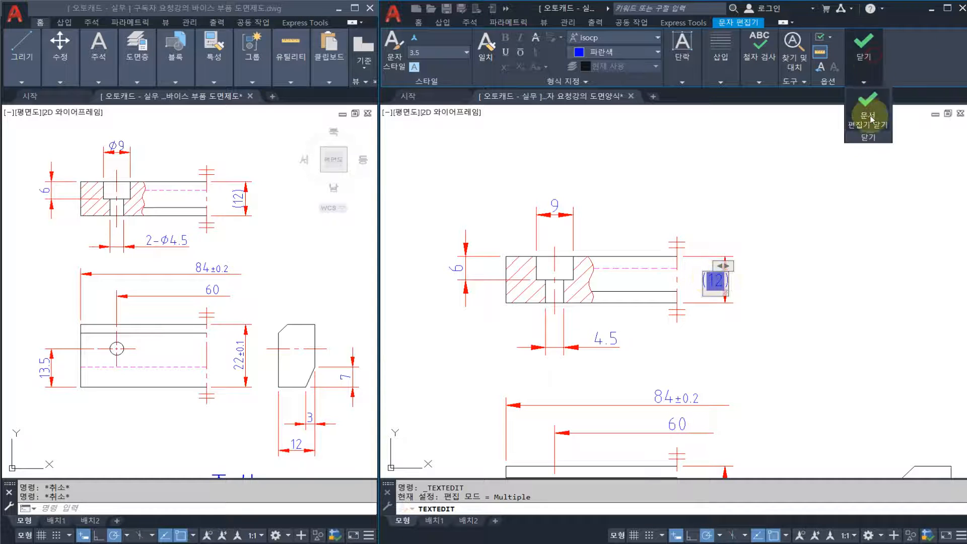
pyautogui.click(863, 43)
pyautogui.press('Escape')
pyautogui.press('Escape')
pyautogui.press('Escape')
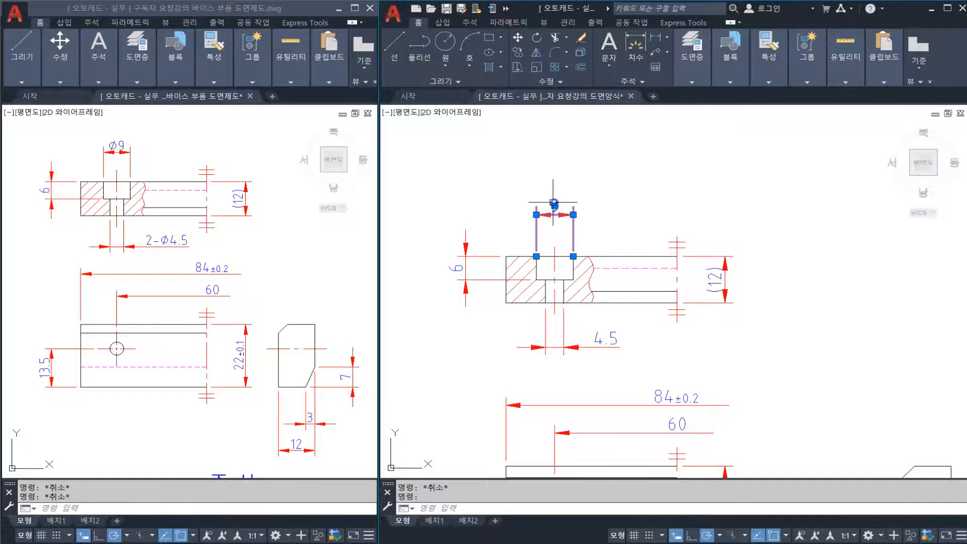
# Add the Ø symbol in front of the counterbore's 9 dimension text.
pyautogui.doubleClick(554, 204)
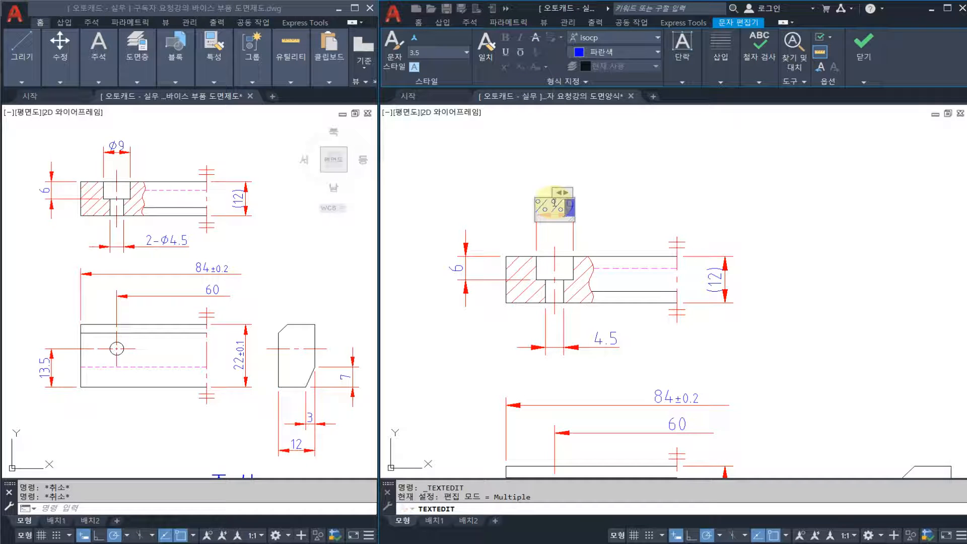
pyautogui.write('c')
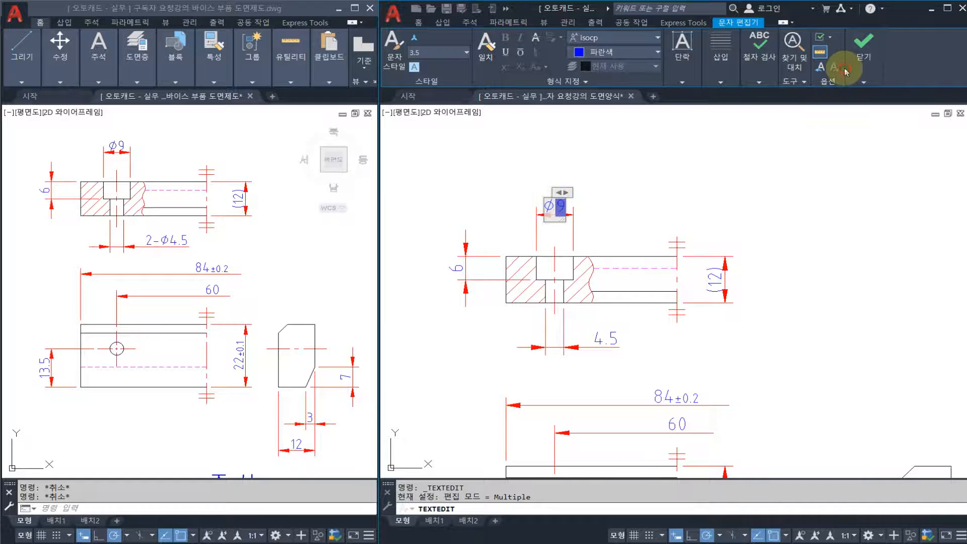
pyautogui.click(856, 65)
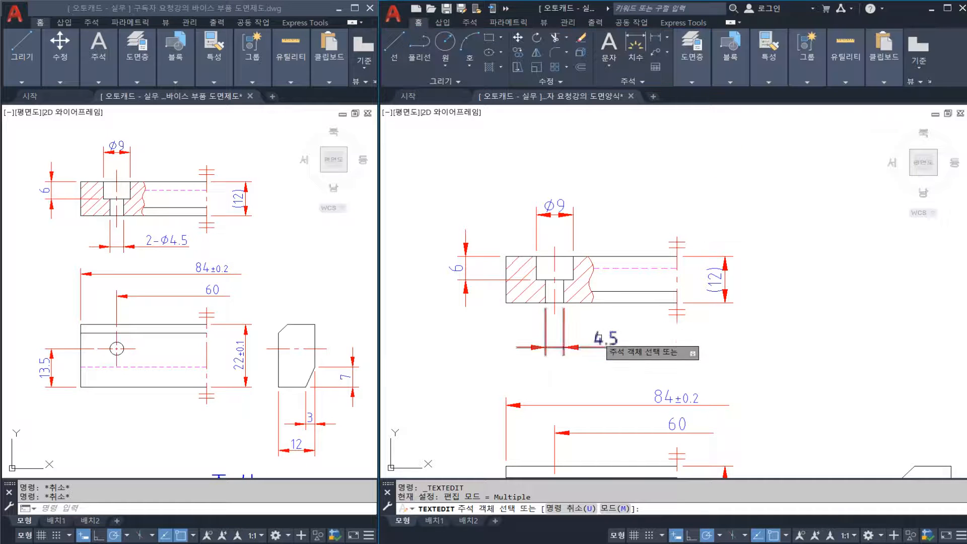
# Prefix the small hole's 4.5 dimension text with 2-Ø.
pyautogui.click(605, 340)
pyautogui.write('-')
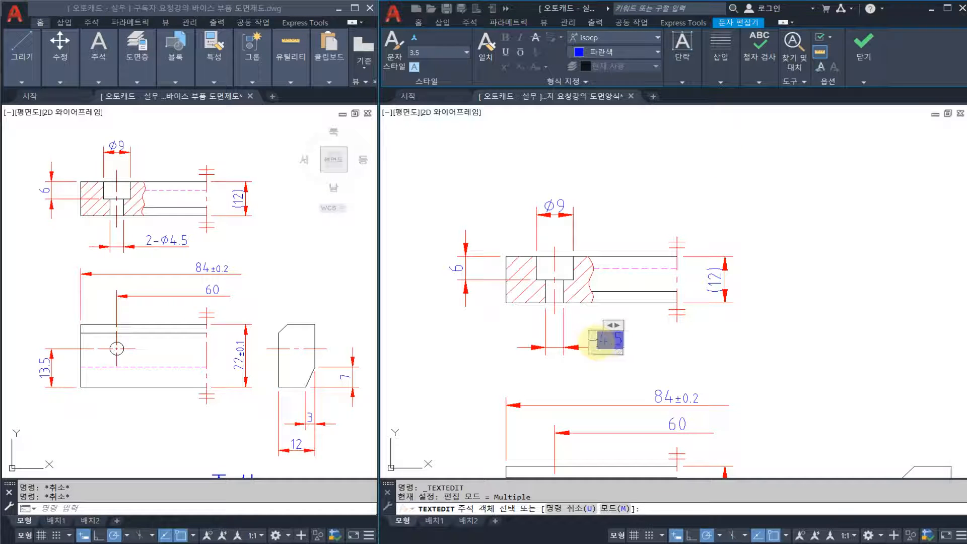
pyautogui.press('BackSpace')
pyautogui.write('2-%%c')
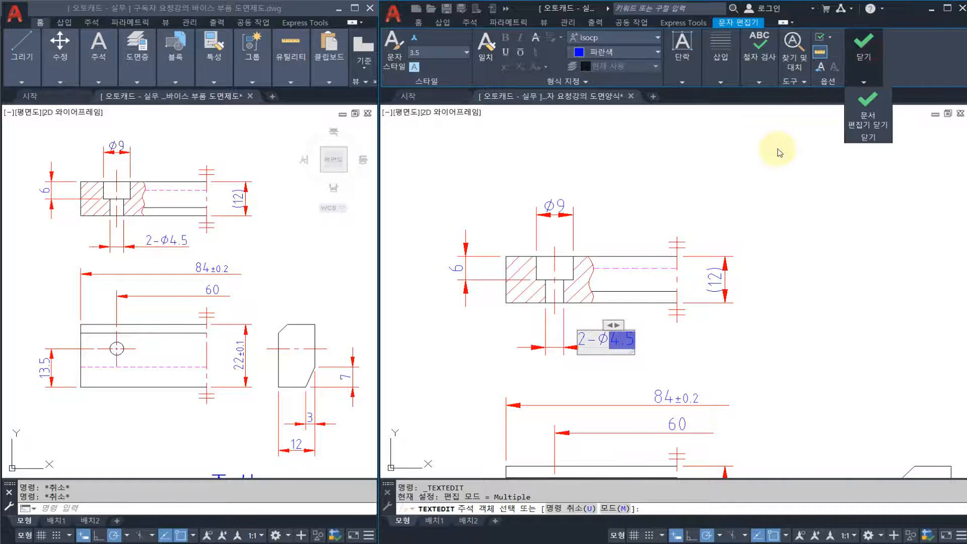
pyautogui.click(867, 122)
pyautogui.press('Escape')
pyautogui.press('Escape')
pyautogui.press('Escape')
# Append the tolerance ±0.1 to the front view's 22 height dimension text.
pyautogui.scroll(-1, 678, 263)
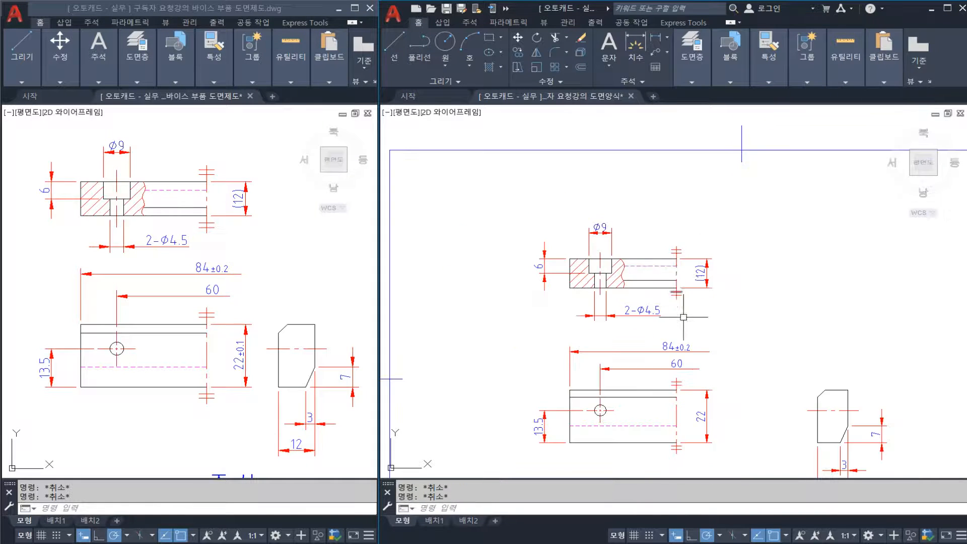
pyautogui.moveTo(682, 318); pyautogui.dragTo(615, 231, button='middle')
pyautogui.scroll(4, 641, 330)
pyautogui.doubleClick(619, 336)
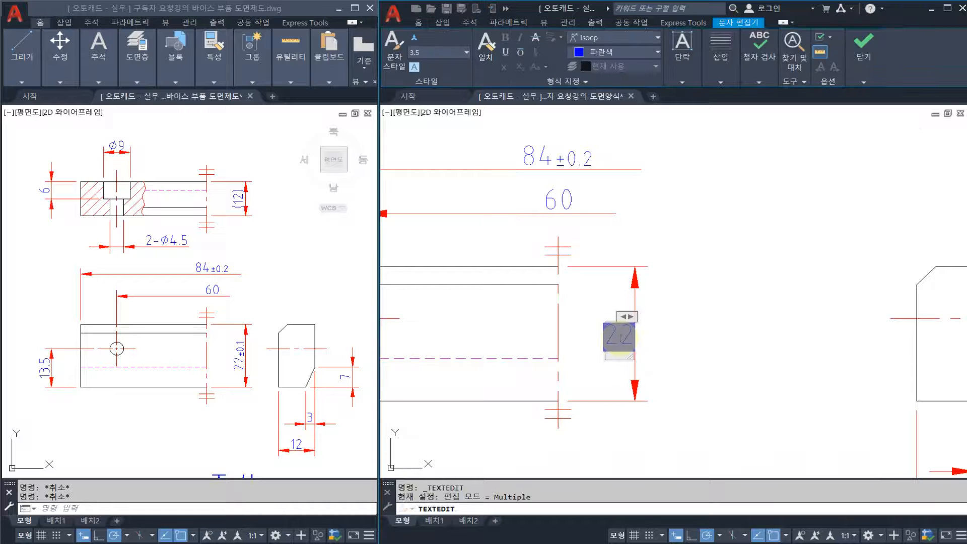
pyautogui.write('%')
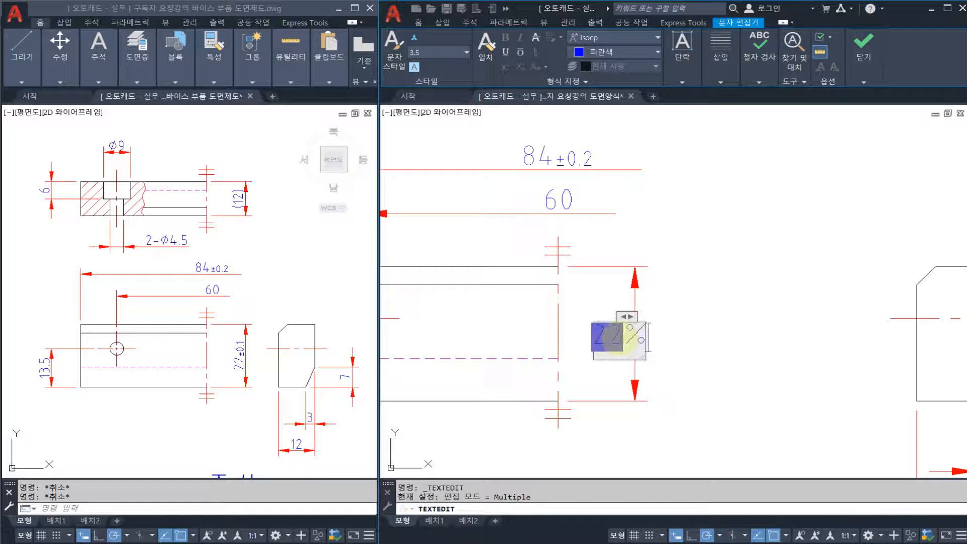
pyautogui.write('%p0.1')
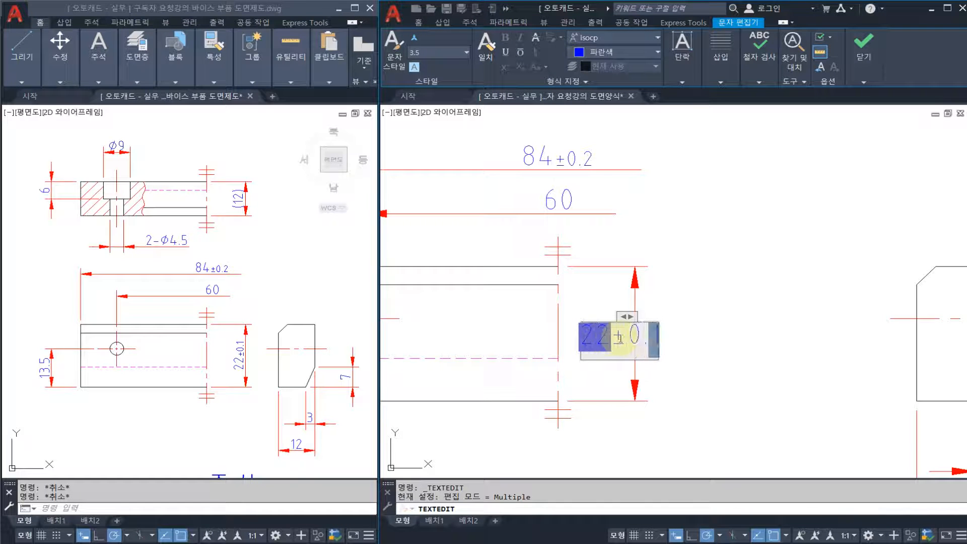
# Set the text height of the height dimension's ±0.1 tolerance to 2.5 and finish the text edit.
pyautogui.hotkey('shift', 'Left')
pyautogui.hotkey('shift', 'Left')
pyautogui.hotkey('shift', 'Left')
pyautogui.hotkey('shift', 'Left')
pyautogui.click(441, 51)
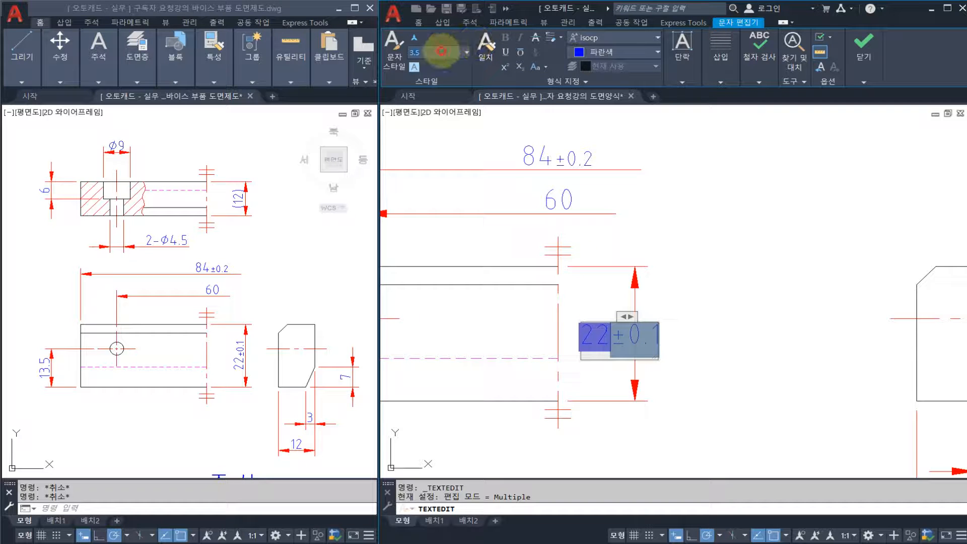
pyautogui.write('2.5')
pyautogui.press('Return')
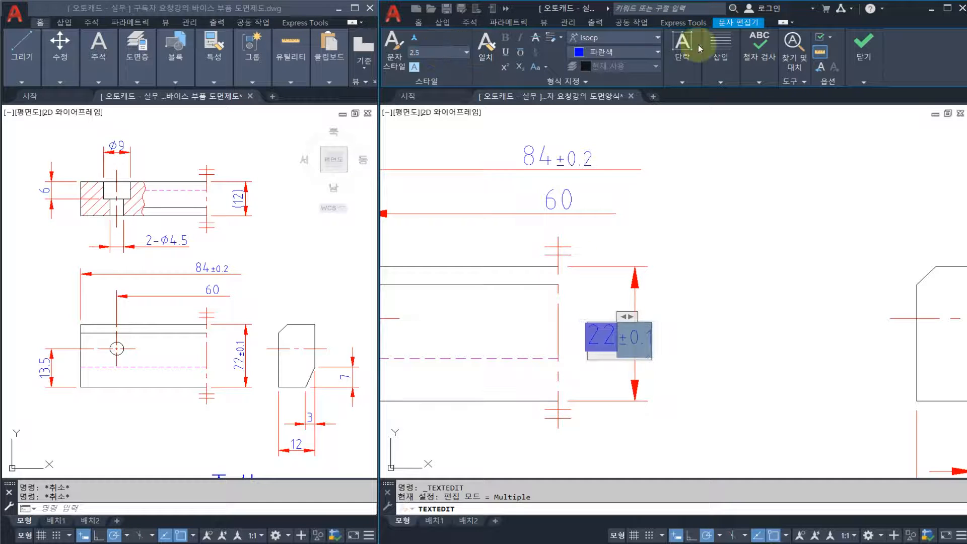
pyautogui.press('Escape')
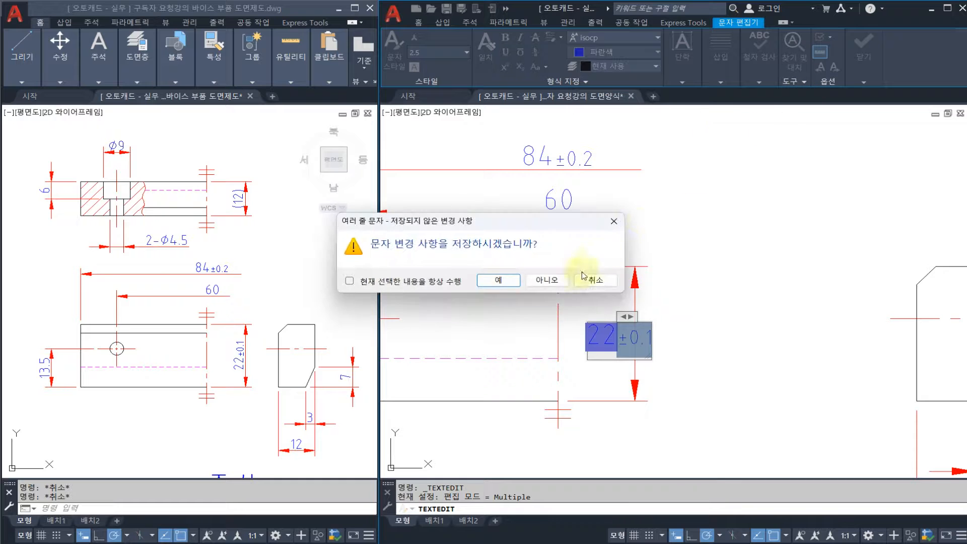
pyautogui.click(580, 275)
pyautogui.press('Escape')
pyautogui.moveTo(541, 151)
pyautogui.mouseDown()
pyautogui.moveTo(527, 171)
pyautogui.moveTo(574, 146)
pyautogui.moveTo(599, 175)
pyautogui.mouseUp()
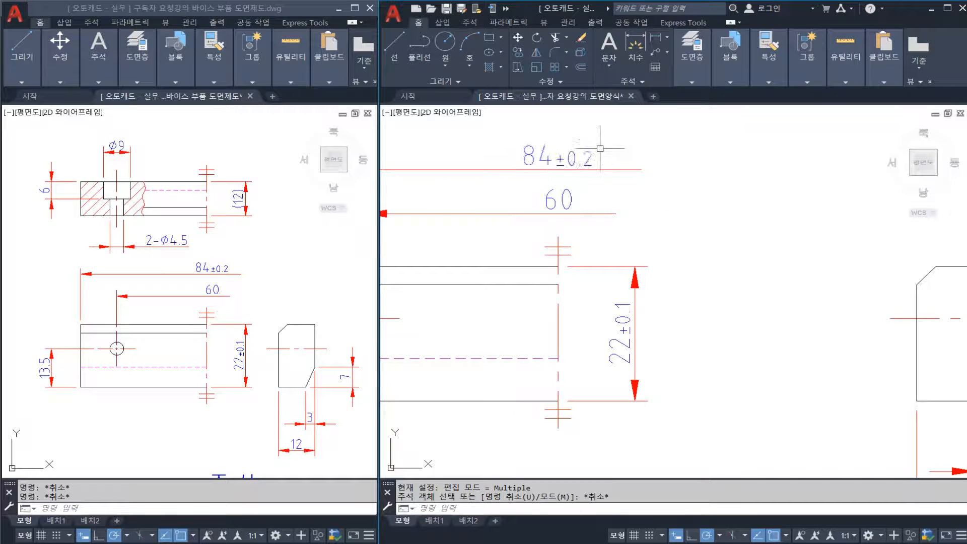
pyautogui.click(630, 173)
pyautogui.press('Escape')
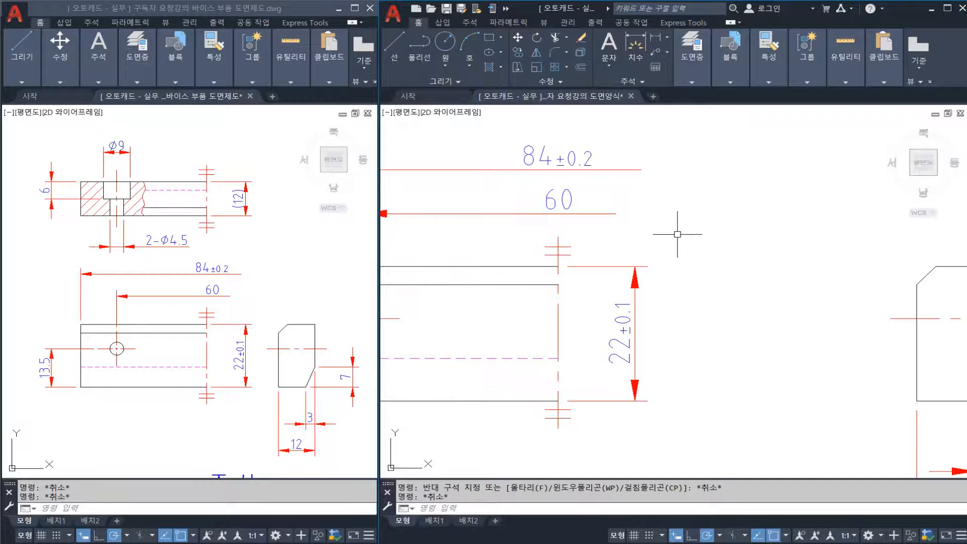
# Move the side view with its dimensions horizontally left, closer to the front view.
pyautogui.scroll(-5, 680, 231)
pyautogui.scroll(-3, 705, 311)
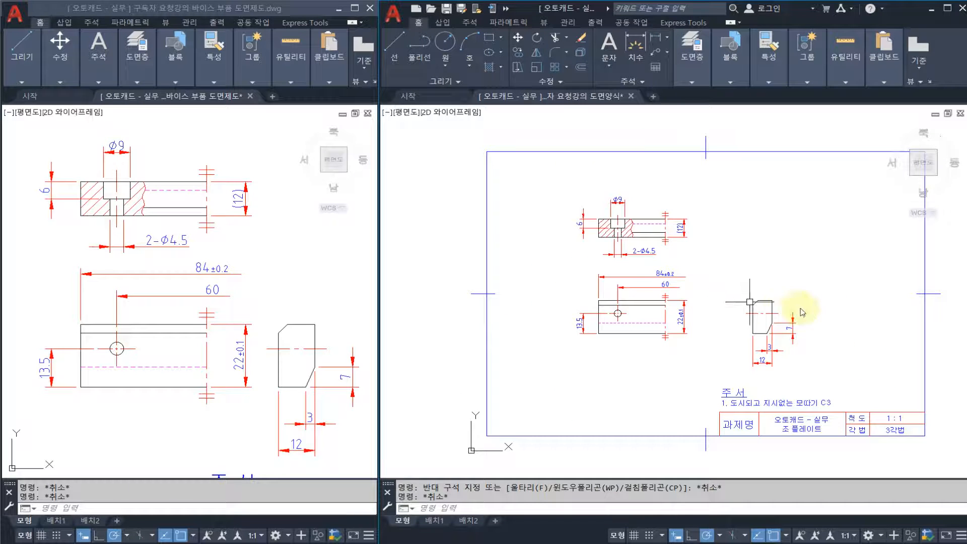
pyautogui.write('m')
pyautogui.press('Return')
pyautogui.click(825, 378)
pyautogui.press('space')
pyautogui.click(808, 281)
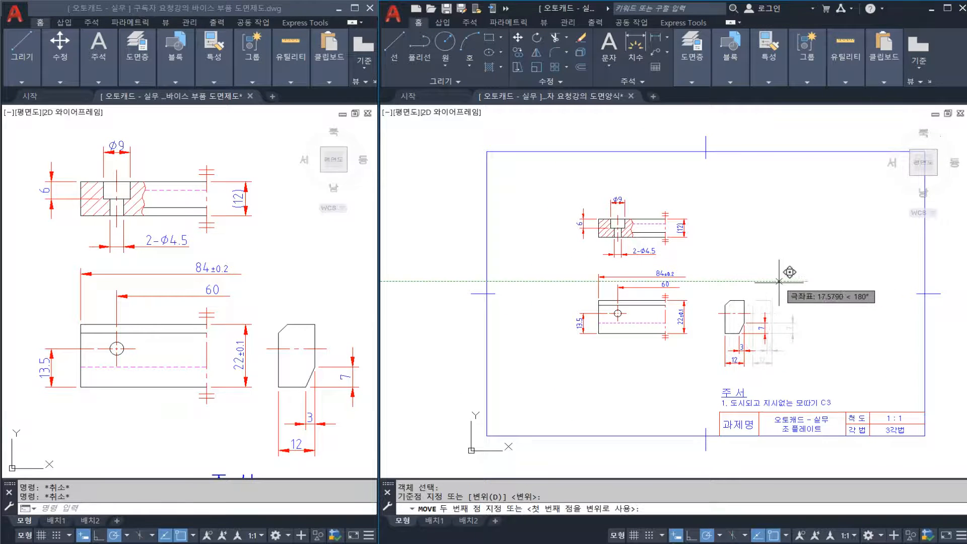
pyautogui.click(759, 281)
pyautogui.press('Escape')
# Move the top section view with its dimensions straight down slightly, closer to the front view.
pyautogui.press('space')
pyautogui.click(711, 252)
pyautogui.click(542, 175)
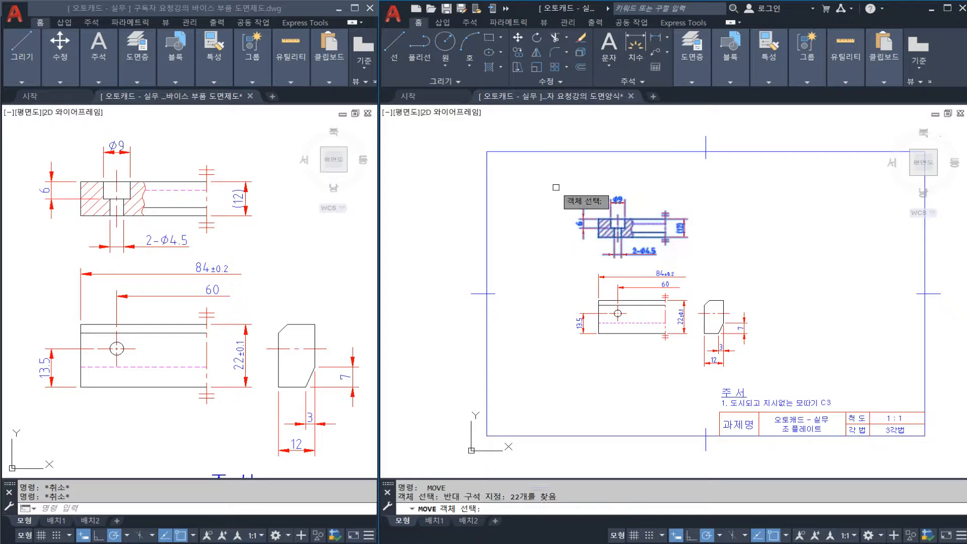
pyautogui.press('space')
pyautogui.click(527, 194)
pyautogui.click(527, 198)
pyautogui.press('Escape')
# Move all three dimensioned views together about 35 mm right and slightly down within the drawing border.
pyautogui.click(527, 181)
pyautogui.click(795, 400)
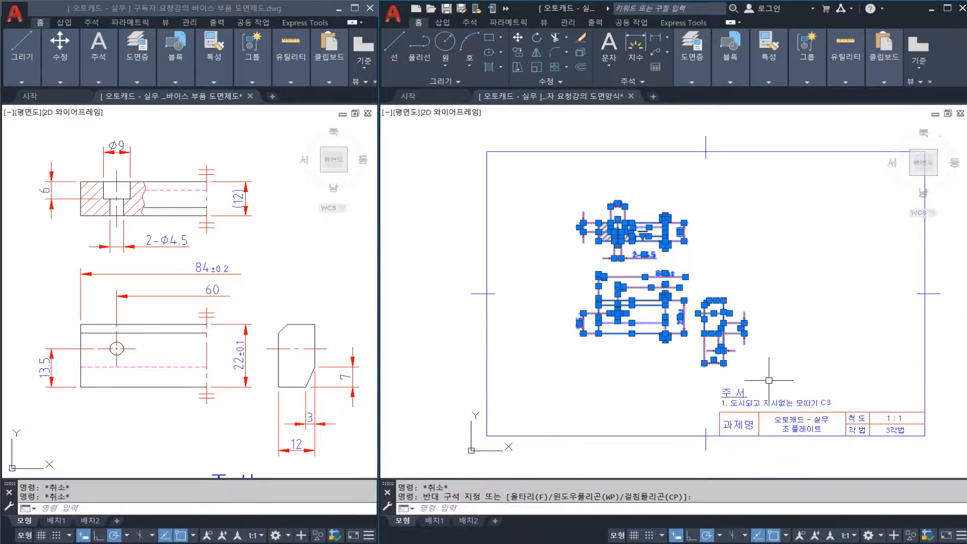
pyautogui.write('m')
pyautogui.press('Return')
pyautogui.click(806, 293)
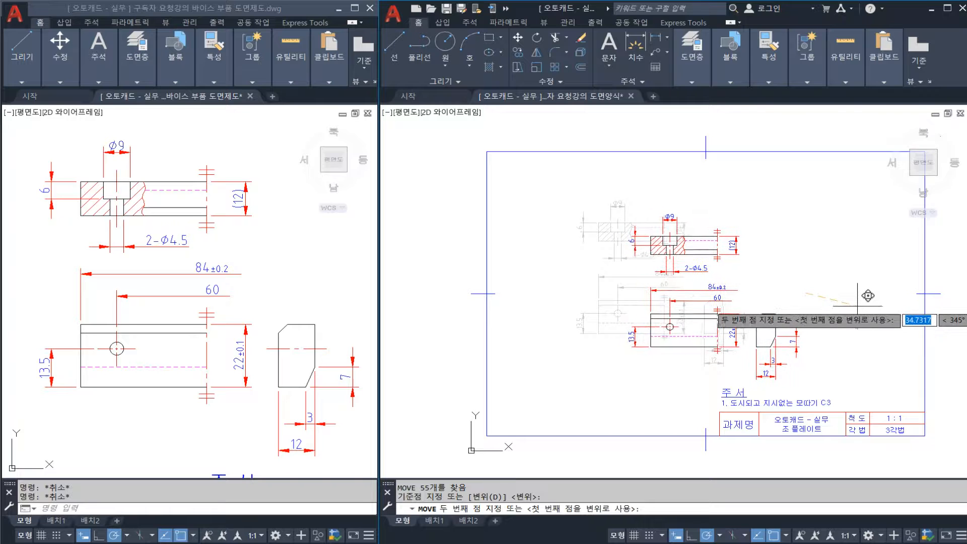
pyautogui.press('Escape')
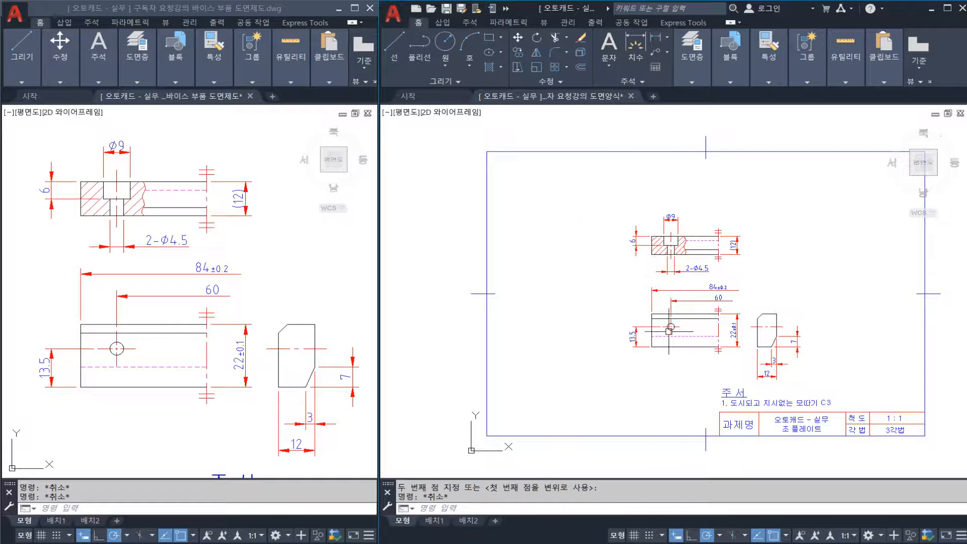
pyautogui.scroll(3, 566, 356)
pyautogui.moveTo(611, 342); pyautogui.dragTo(524, 324, button='middle')
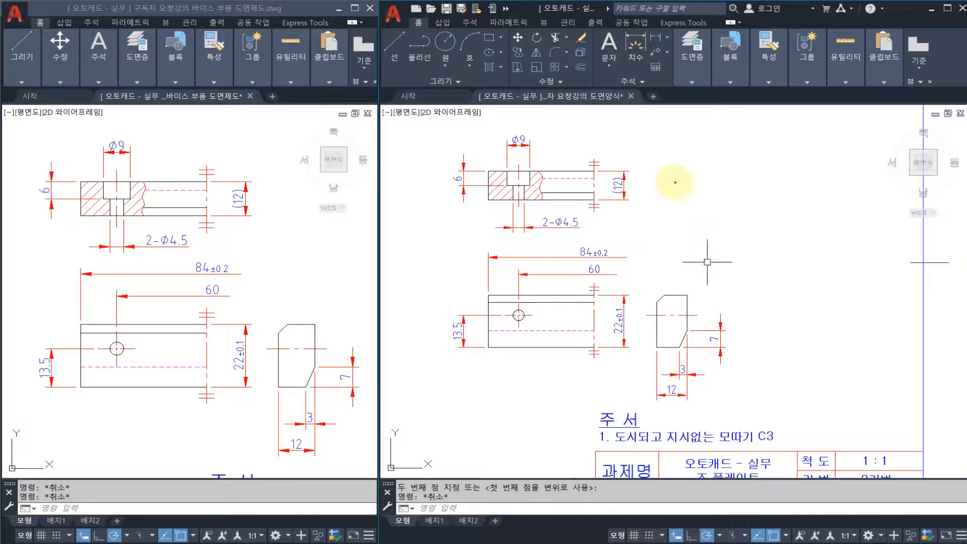
pyautogui.moveTo(703, 335)
pyautogui.mouseDown()
pyautogui.moveTo(701, 347)
pyautogui.moveTo(464, 233)
pyautogui.moveTo(683, 333)
pyautogui.mouseUp()
pyautogui.moveTo(682, 250)
pyautogui.mouseDown()
pyautogui.moveTo(719, 209)
pyautogui.moveTo(742, 217)
pyautogui.mouseUp()
pyautogui.moveTo(819, 146)
pyautogui.mouseDown()
pyautogui.moveTo(785, 190)
pyautogui.moveTo(887, 147)
pyautogui.moveTo(902, 214)
pyautogui.mouseUp()
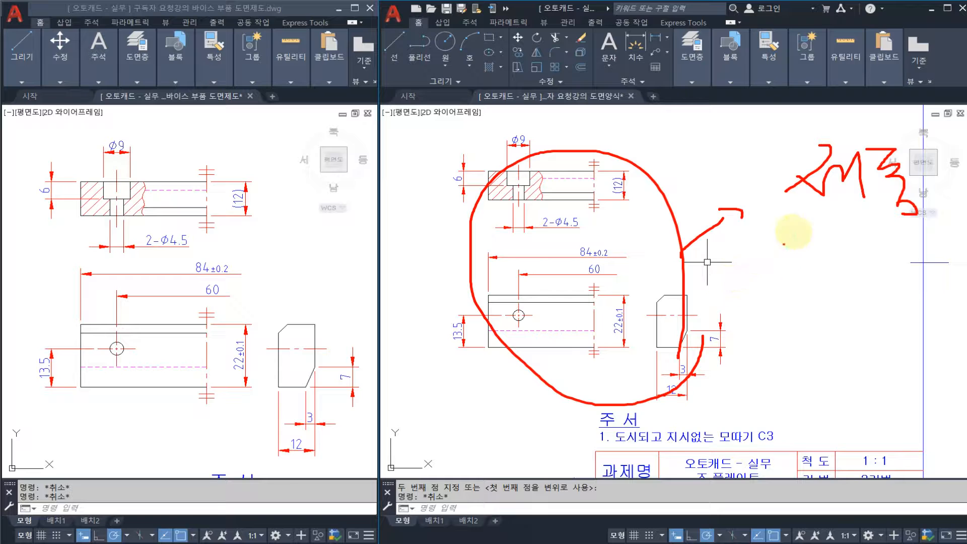
pyautogui.moveTo(810, 211)
pyautogui.mouseDown()
pyautogui.moveTo(894, 208)
pyautogui.moveTo(824, 284)
pyautogui.mouseUp()
pyautogui.moveTo(825, 258); pyautogui.dragTo(850, 287)
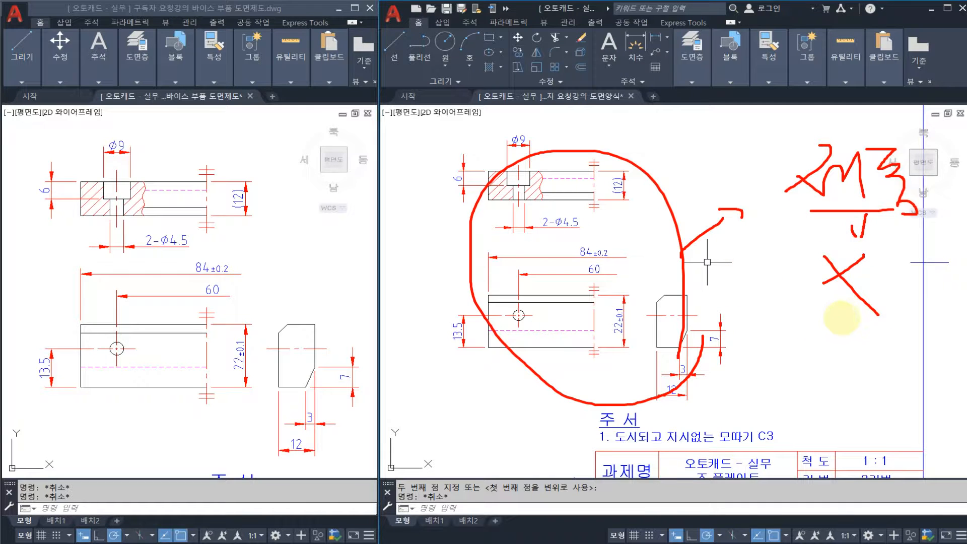
pyautogui.moveTo(697, 370)
pyautogui.mouseDown()
pyautogui.moveTo(488, 373)
pyautogui.moveTo(695, 240)
pyautogui.mouseUp()
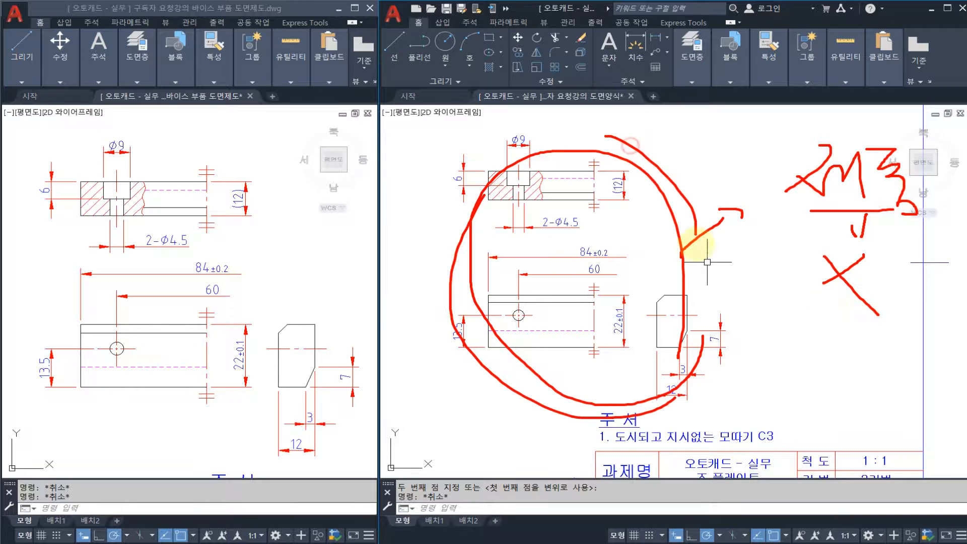
pyautogui.moveTo(779, 318)
pyautogui.mouseDown()
pyautogui.moveTo(762, 301)
pyautogui.moveTo(803, 317)
pyautogui.mouseUp()
pyautogui.moveTo(782, 330); pyautogui.dragTo(802, 319)
pyautogui.moveTo(881, 333)
pyautogui.mouseDown()
pyautogui.moveTo(957, 334)
pyautogui.moveTo(951, 322)
pyautogui.moveTo(825, 318)
pyautogui.mouseUp()
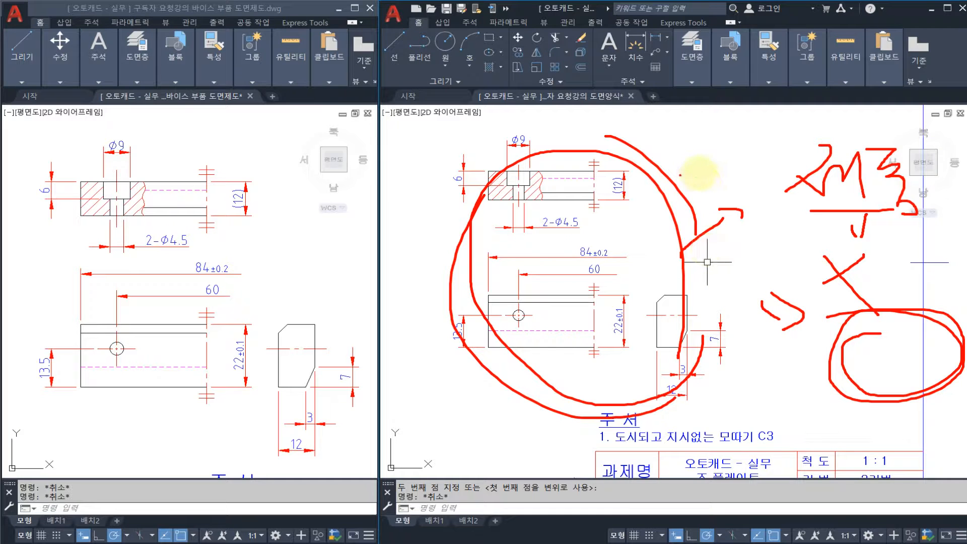
pyautogui.click(702, 122)
pyautogui.click(715, 113)
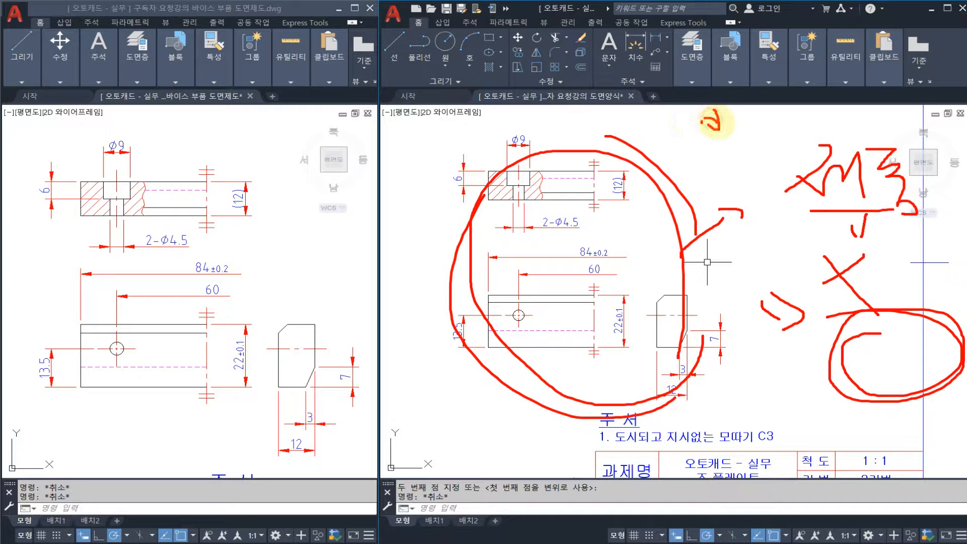
pyautogui.click(706, 140)
pyautogui.click(719, 137)
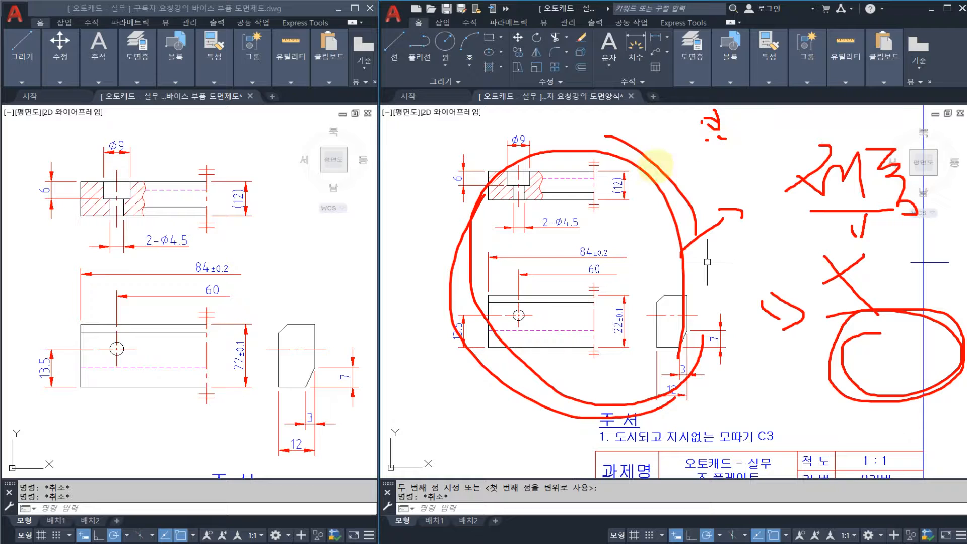
pyautogui.moveTo(567, 248)
pyautogui.mouseDown()
pyautogui.moveTo(524, 241)
pyautogui.moveTo(517, 250)
pyautogui.moveTo(564, 111)
pyautogui.moveTo(585, 129)
pyautogui.moveTo(485, 115)
pyautogui.mouseUp()
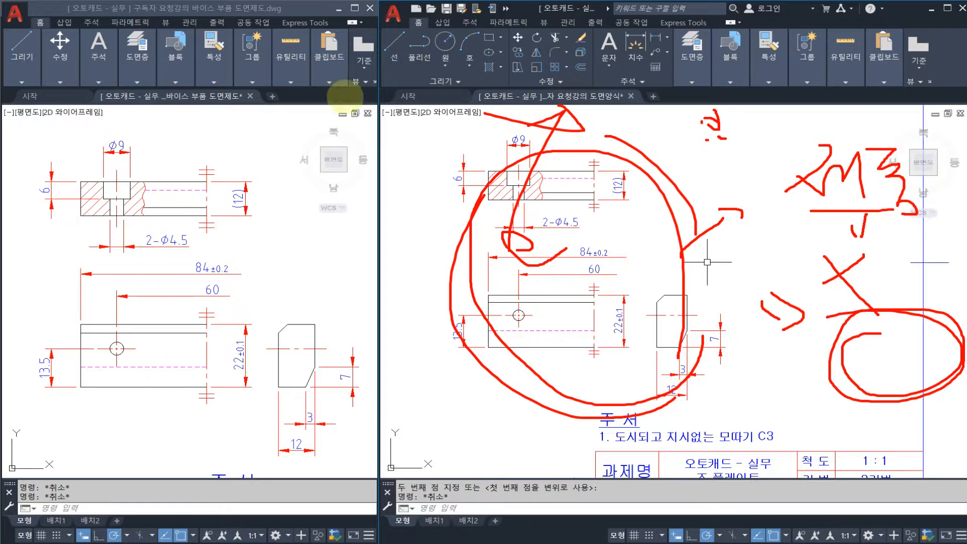
pyautogui.moveTo(161, 152)
pyautogui.mouseDown()
pyautogui.moveTo(194, 196)
pyautogui.moveTo(138, 224)
pyautogui.mouseUp()
pyautogui.moveTo(228, 185); pyautogui.dragTo(238, 195)
pyautogui.moveTo(237, 171); pyautogui.dragTo(244, 216)
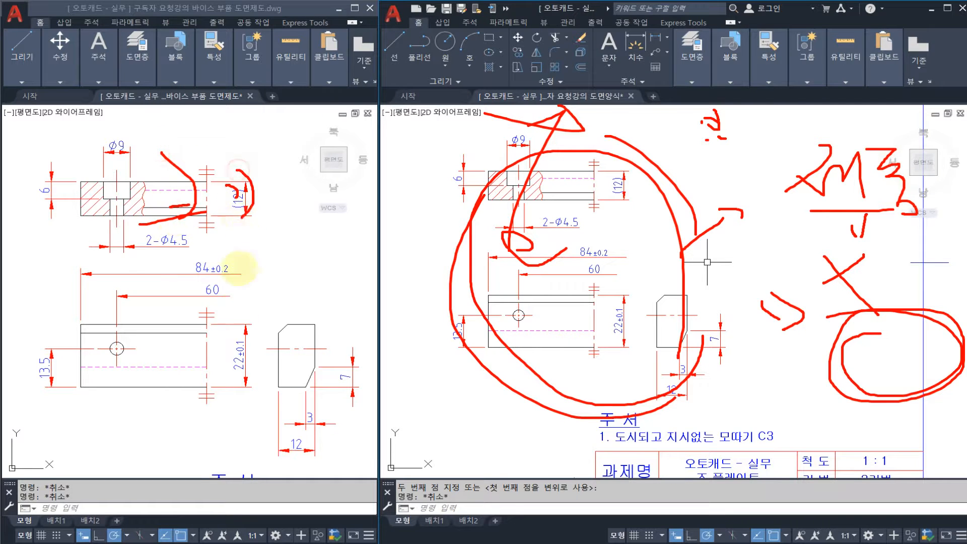
pyautogui.moveTo(214, 274); pyautogui.dragTo(219, 283)
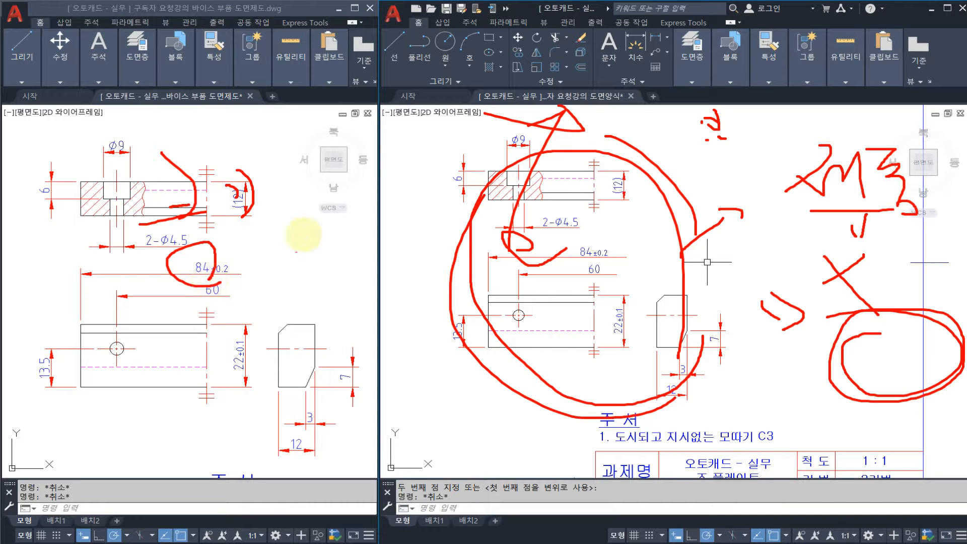
pyautogui.moveTo(305, 231); pyautogui.dragTo(306, 251)
pyautogui.moveTo(322, 237)
pyautogui.mouseDown()
pyautogui.moveTo(329, 261)
pyautogui.moveTo(359, 247)
pyautogui.moveTo(358, 258)
pyautogui.mouseUp()
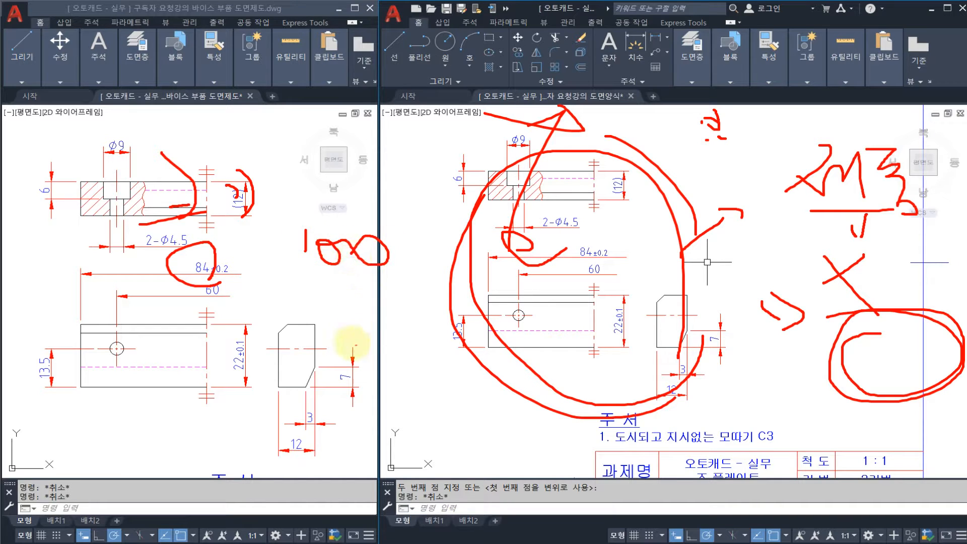
pyautogui.moveTo(330, 346)
pyautogui.mouseDown()
pyautogui.moveTo(403, 328)
pyautogui.moveTo(442, 351)
pyautogui.mouseUp()
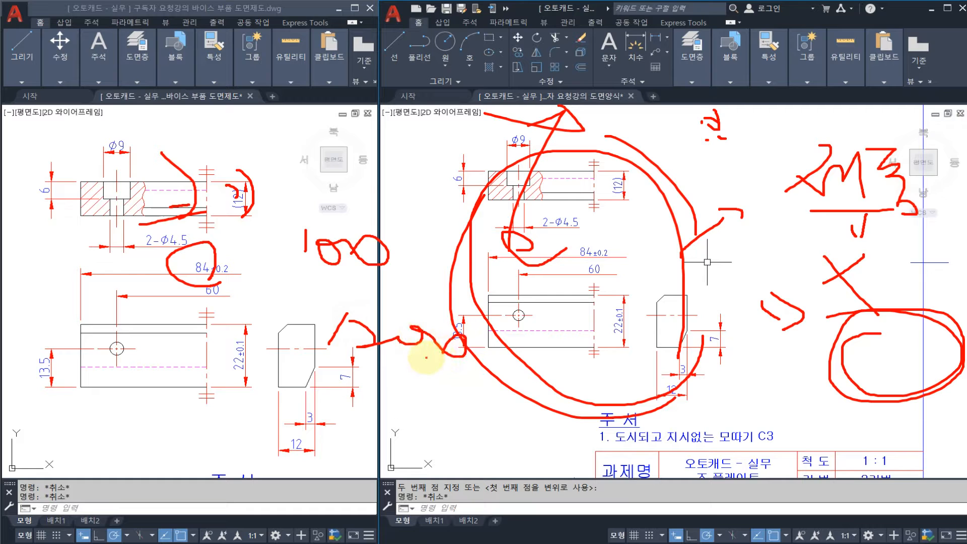
pyautogui.moveTo(449, 385); pyautogui.dragTo(533, 412)
pyautogui.moveTo(542, 408); pyautogui.dragTo(548, 414)
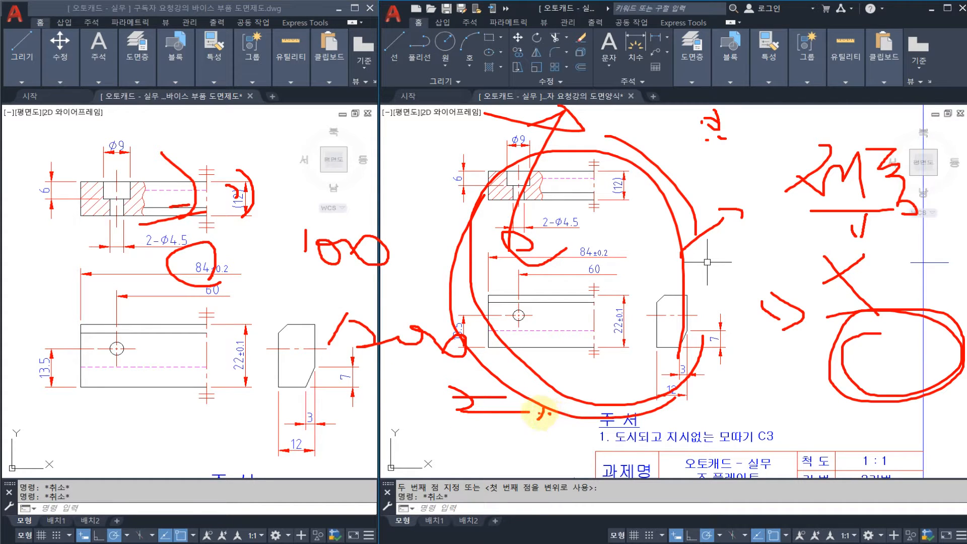
pyautogui.press('Escape')
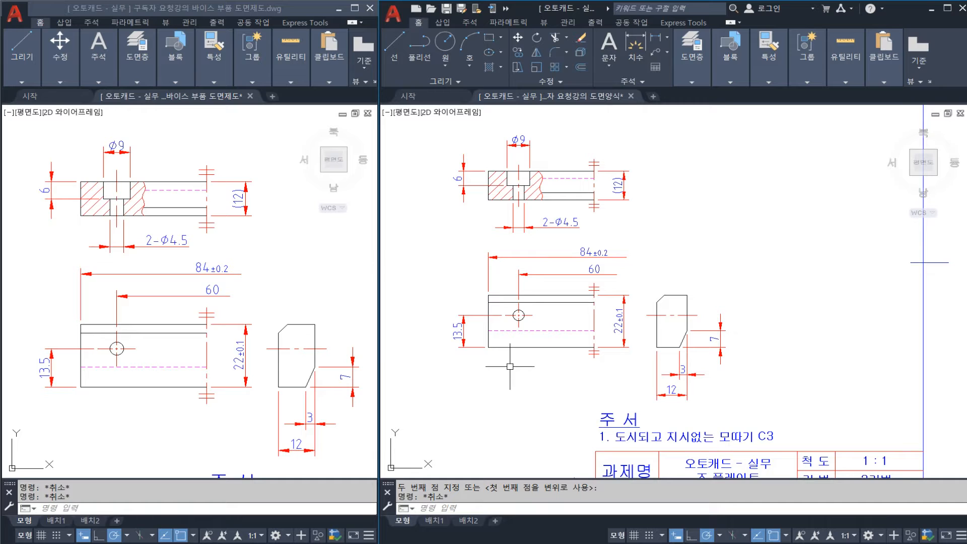
pyautogui.moveTo(510, 366); pyautogui.dragTo(561, 376, button='middle')
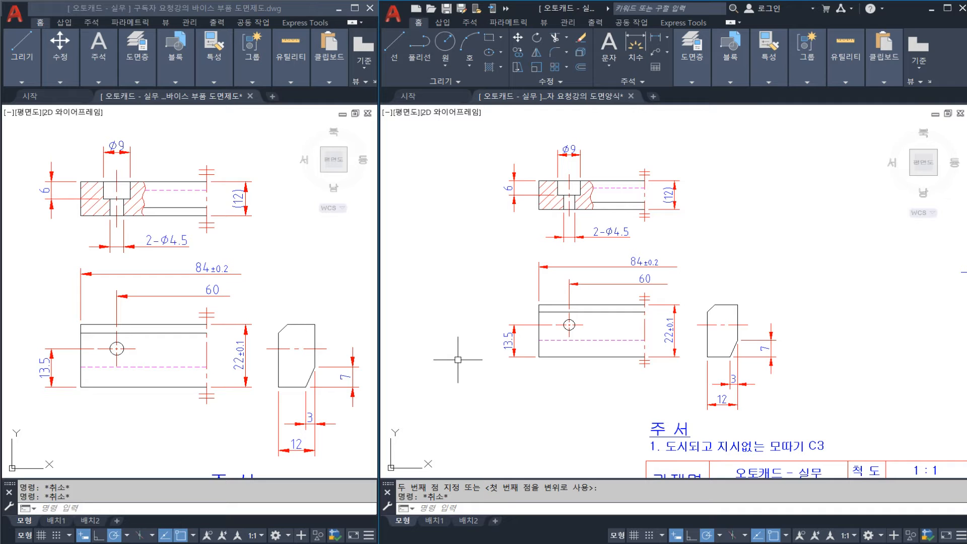
pyautogui.moveTo(287, 332)
pyautogui.mouseDown(button='middle')
pyautogui.moveTo(107, 189)
pyautogui.moveTo(167, 218)
pyautogui.moveTo(204, 317)
pyautogui.moveTo(282, 316)
pyautogui.mouseUp(button='middle')
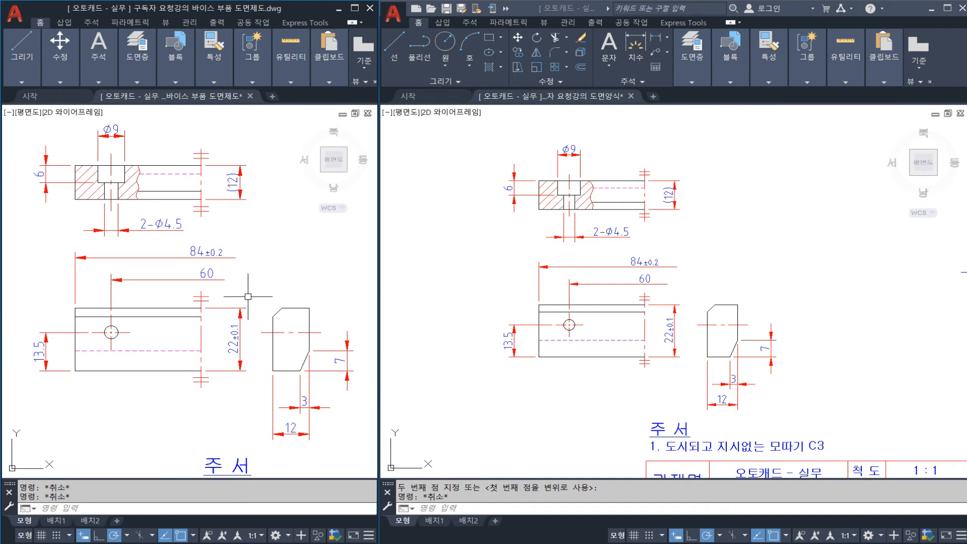
pyautogui.click(512, 291)
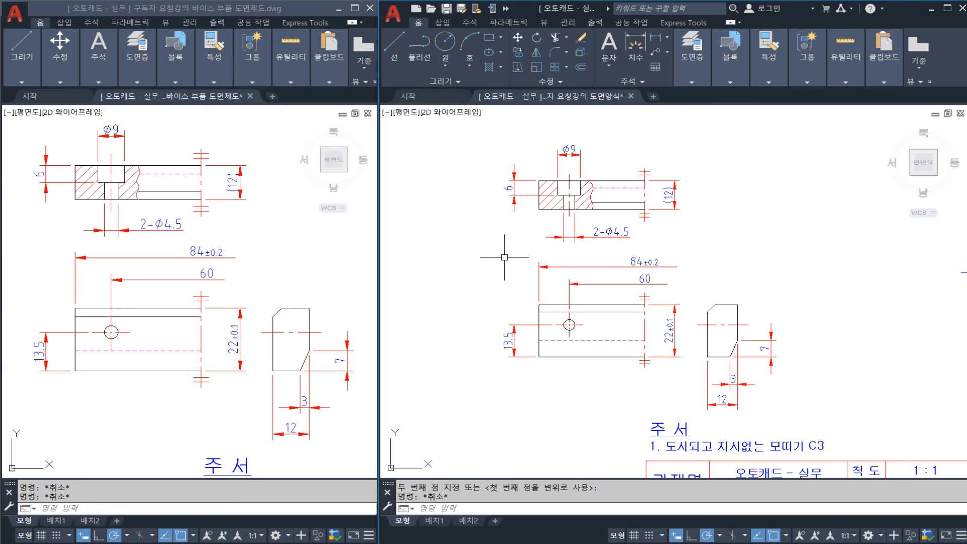